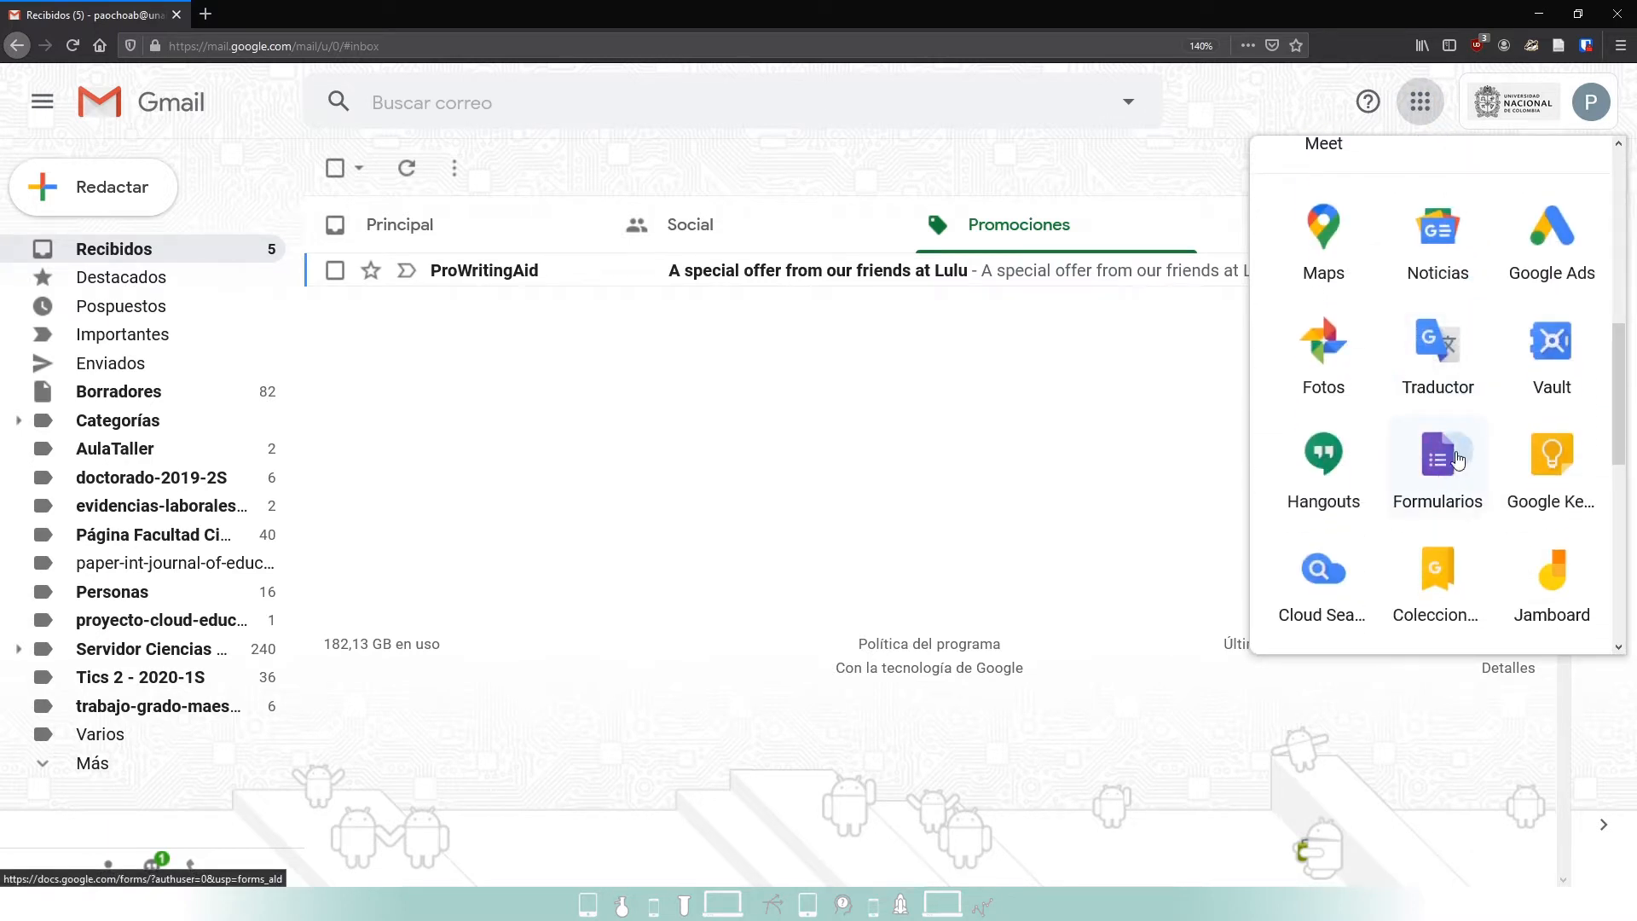
# - Open Google Forms from Gmail and create a blank form, viewed at 120% page zoom
pyautogui.click(1447, 471)
pyautogui.click(1447, 468)
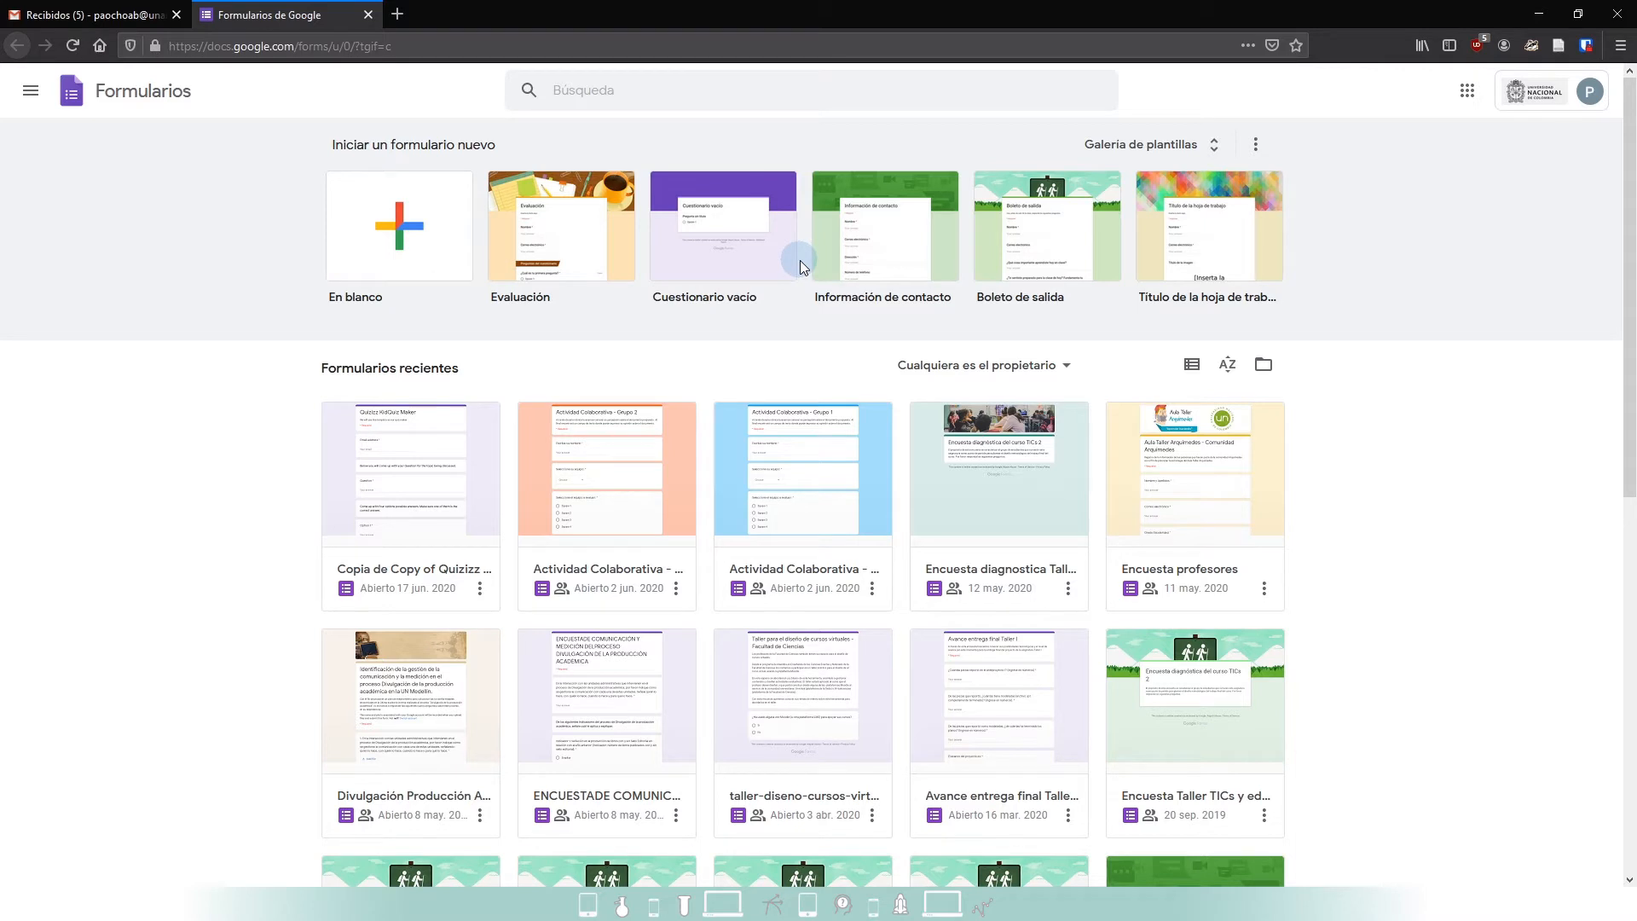
pyautogui.click(390, 249)
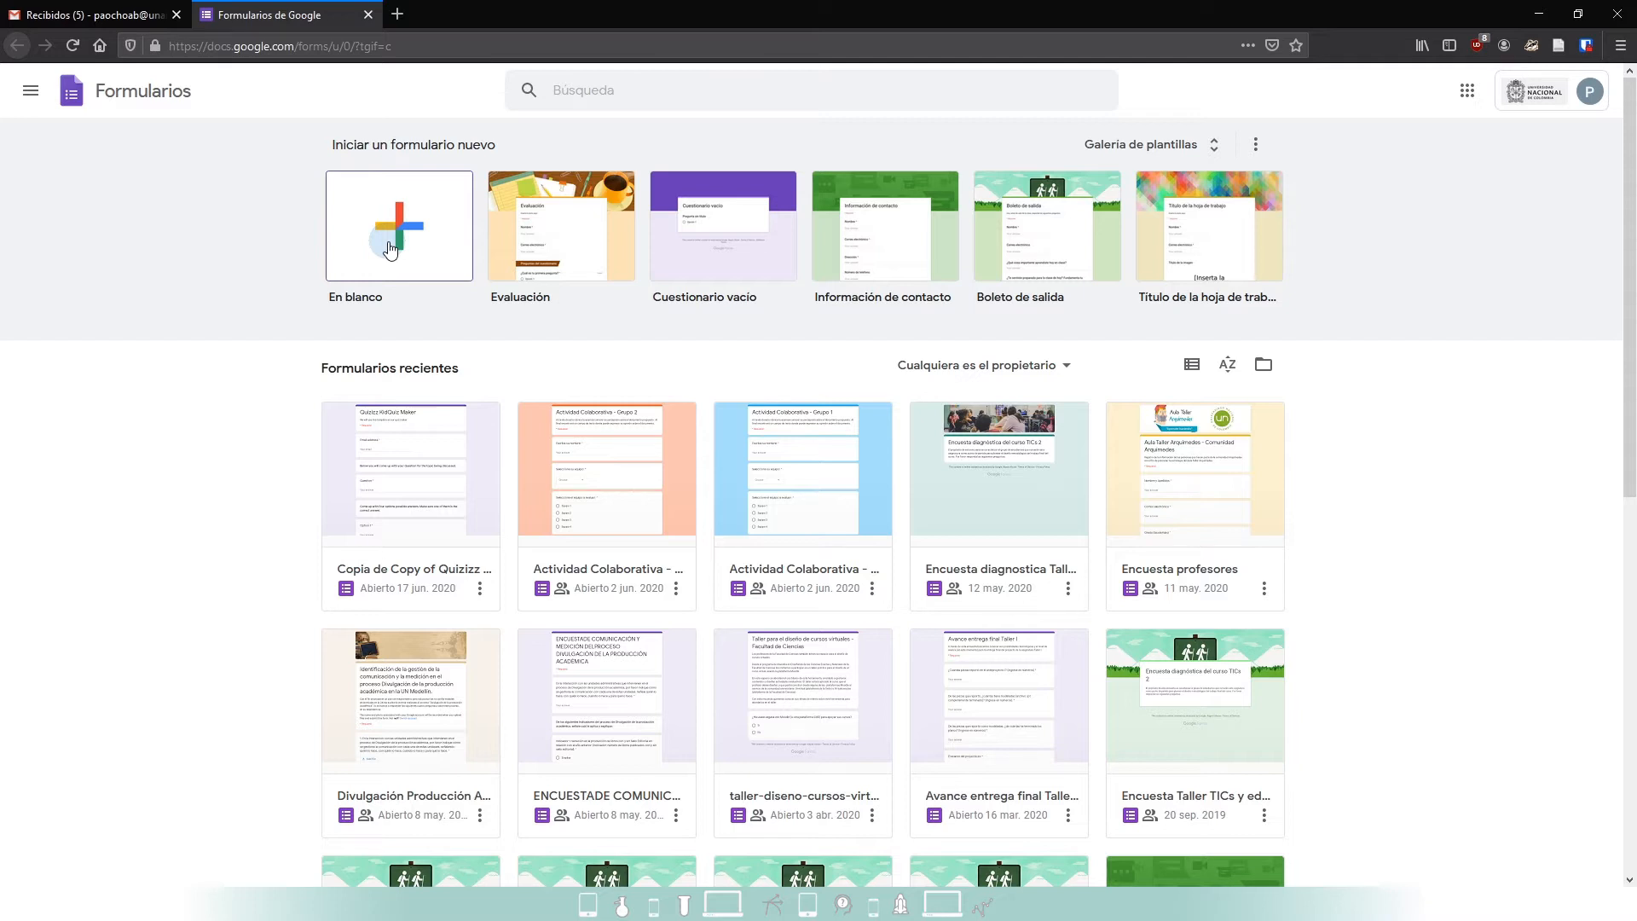
pyautogui.click(391, 249)
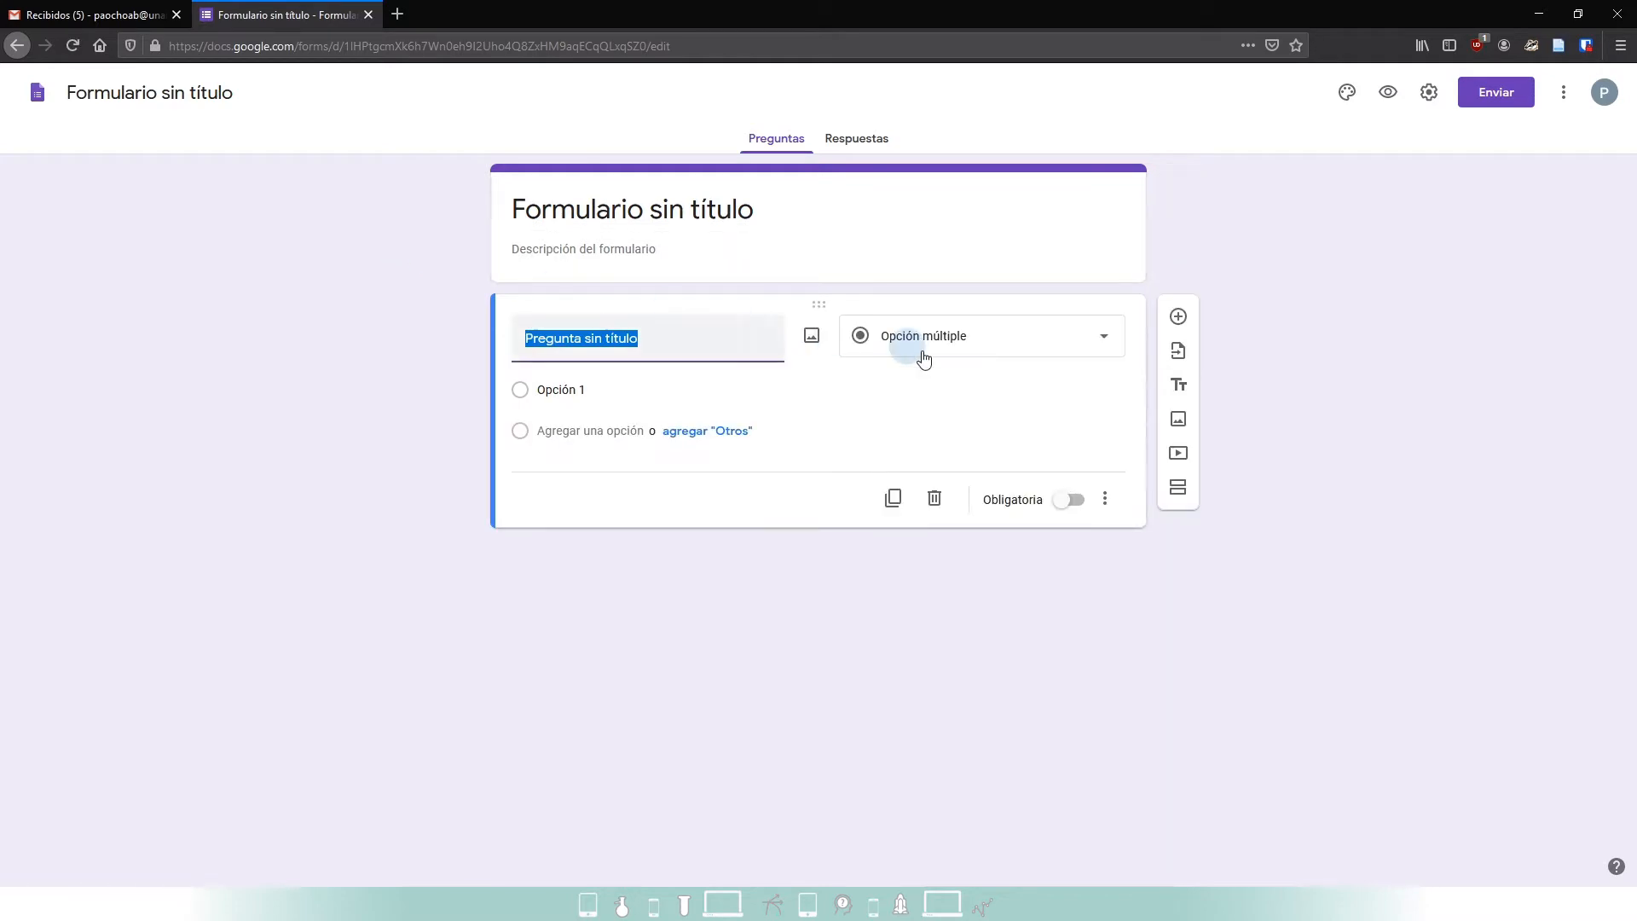
pyautogui.hotkey('ctrl', '+')
pyautogui.hotkey('ctrl', '+')
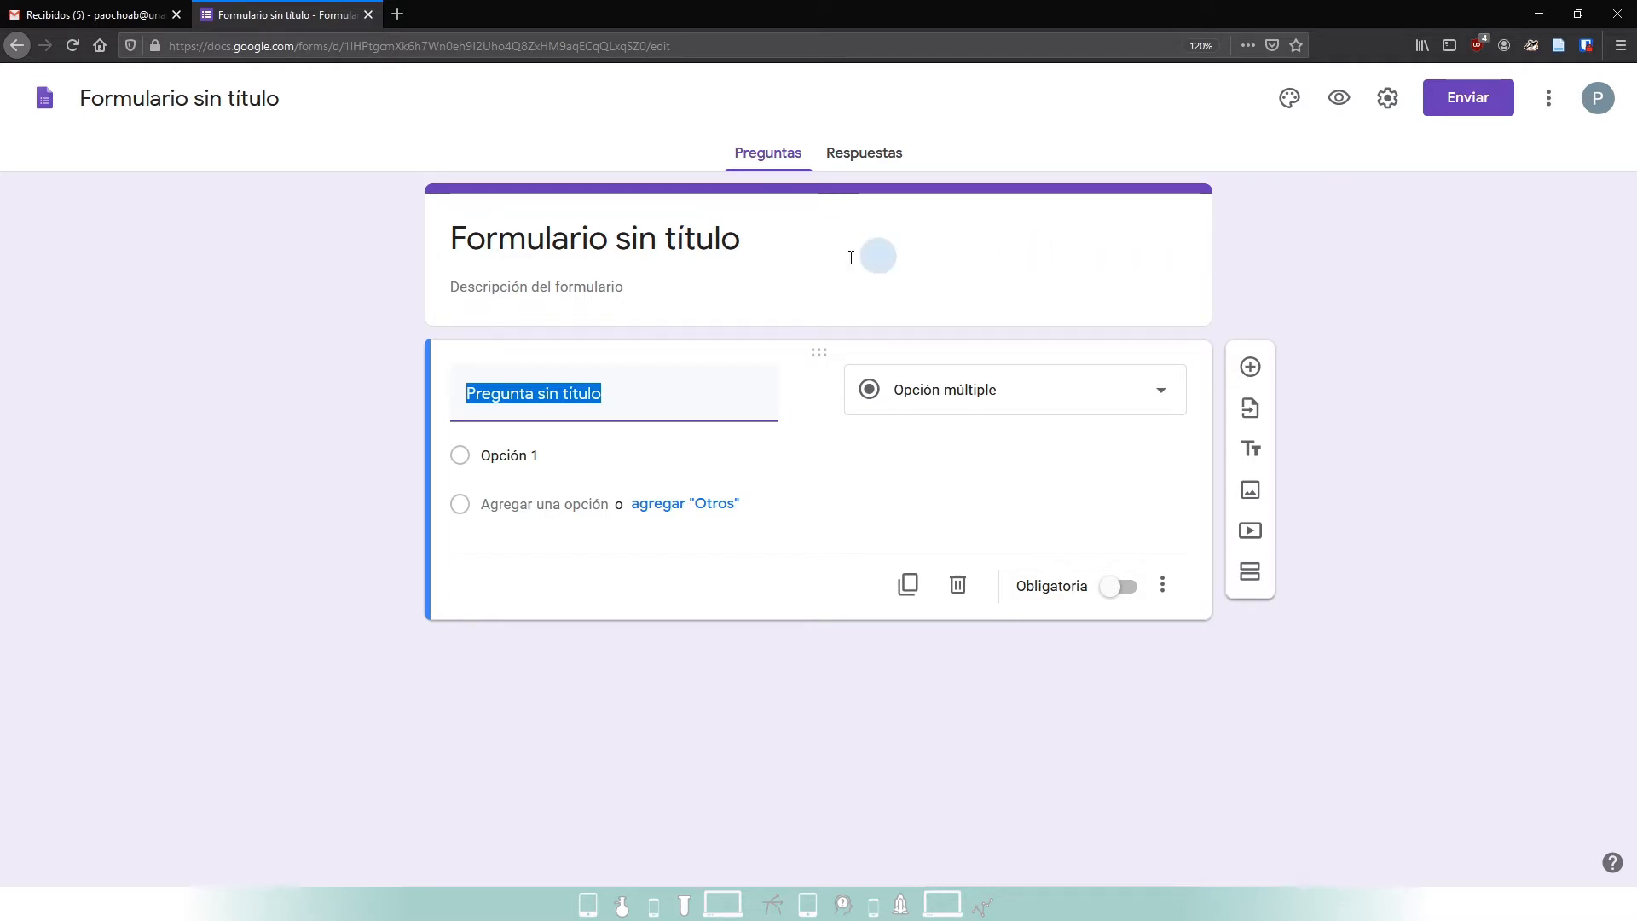
pyautogui.click(969, 260)
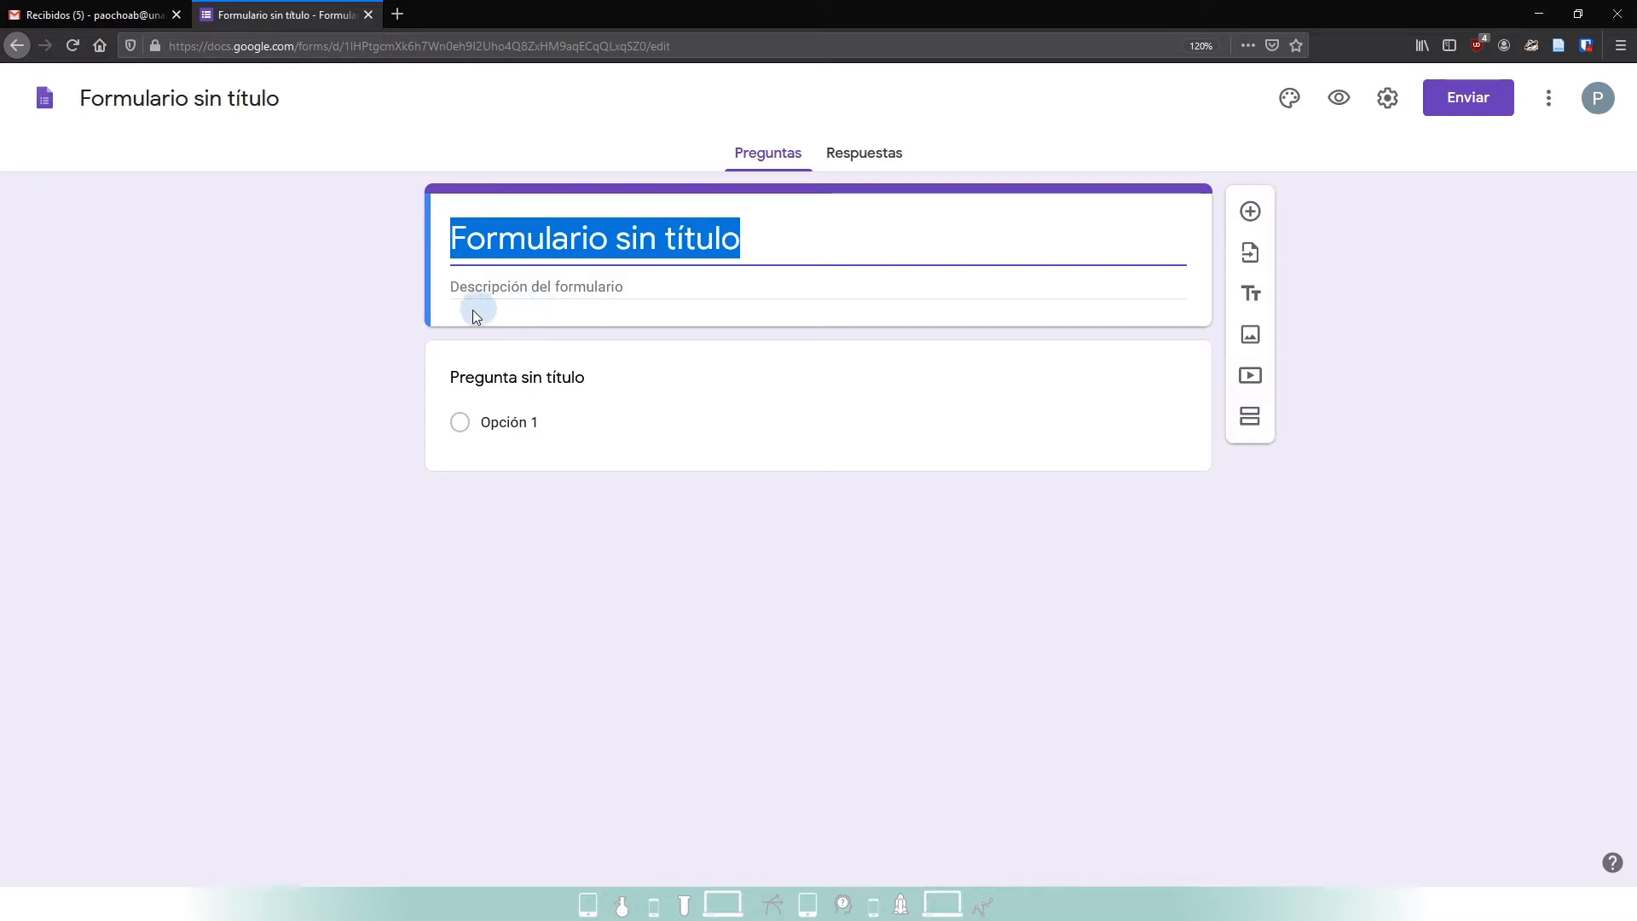
pyautogui.click(439, 392)
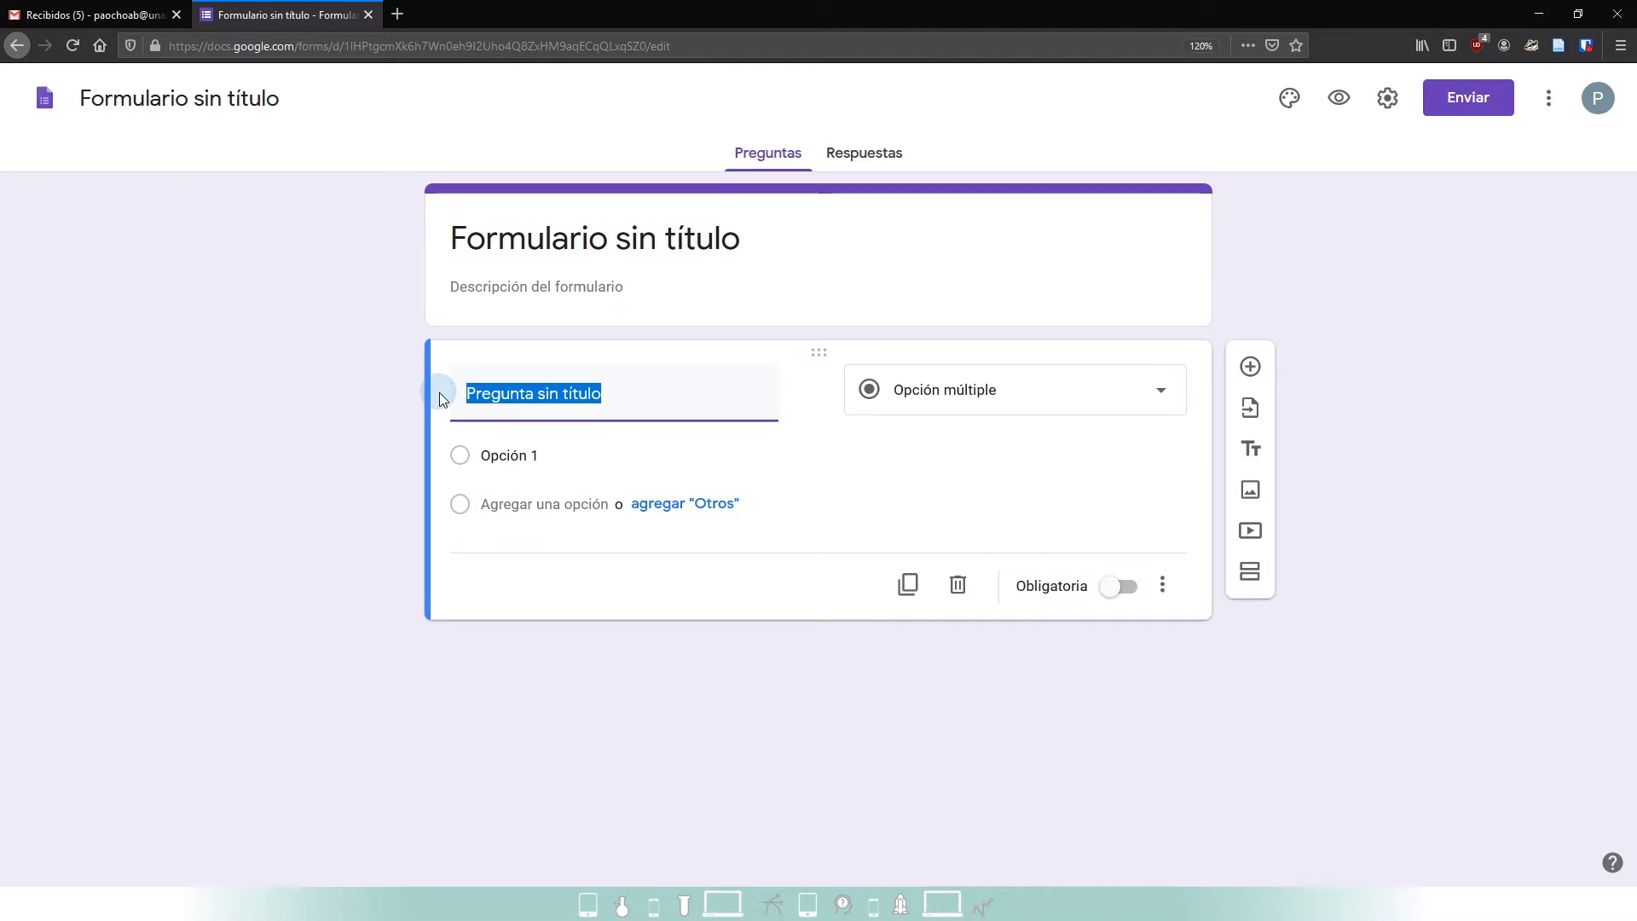
pyautogui.click(429, 282)
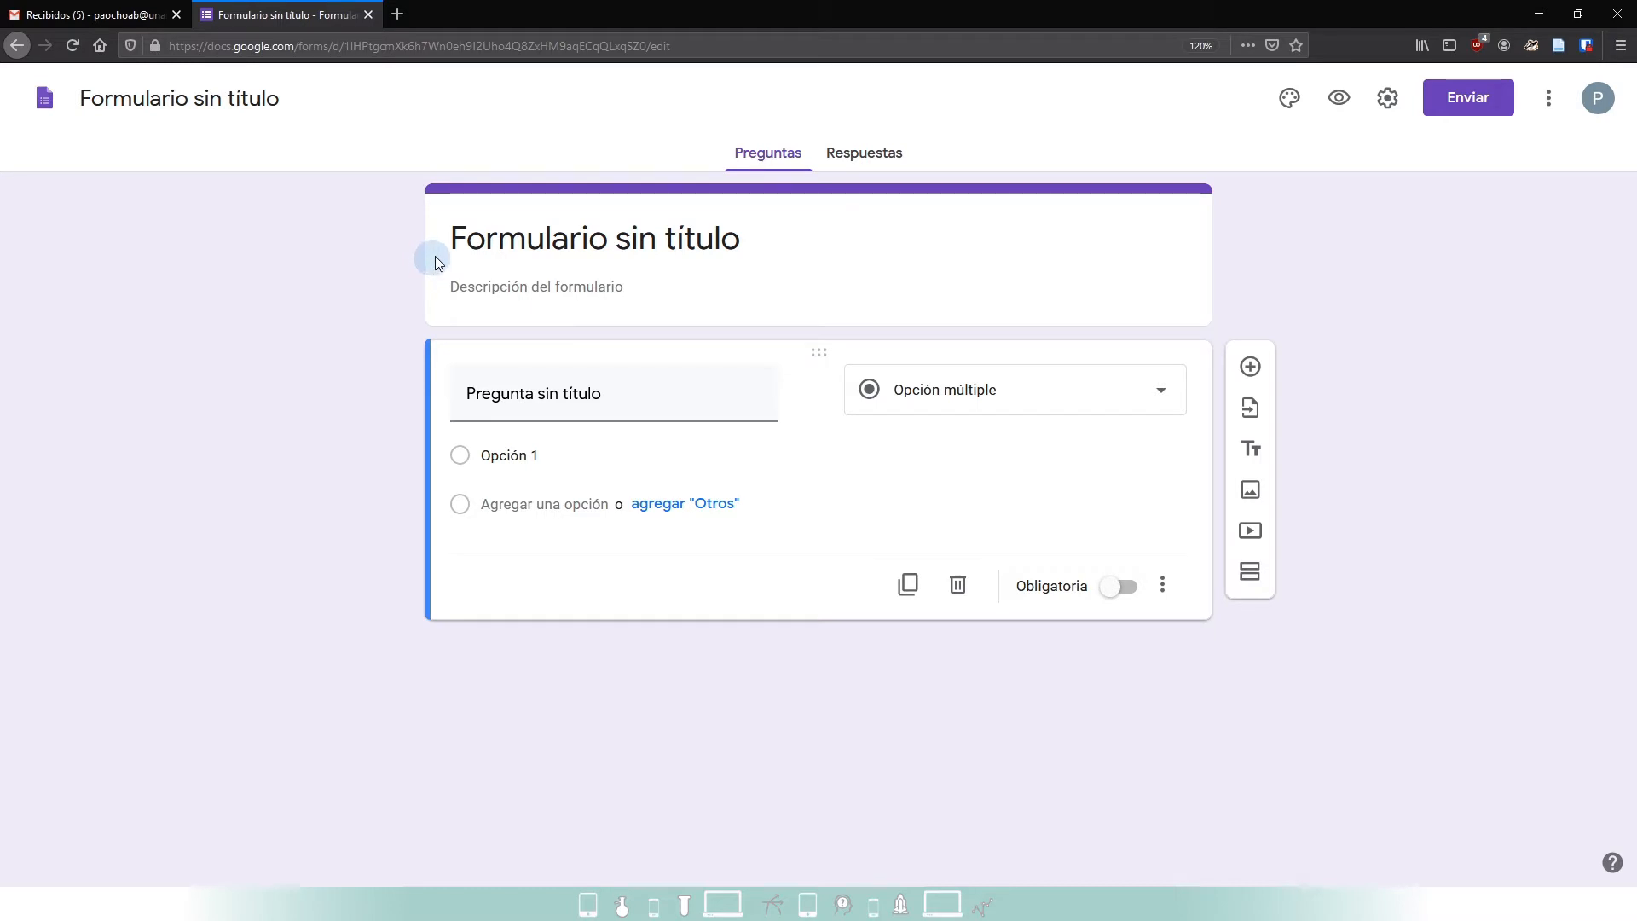
# - Copy the survey name from the Word document demostracion-encuesta.docx and make it the form title, "Encuesta de conocimientos previos"
pyautogui.click(766, 261)
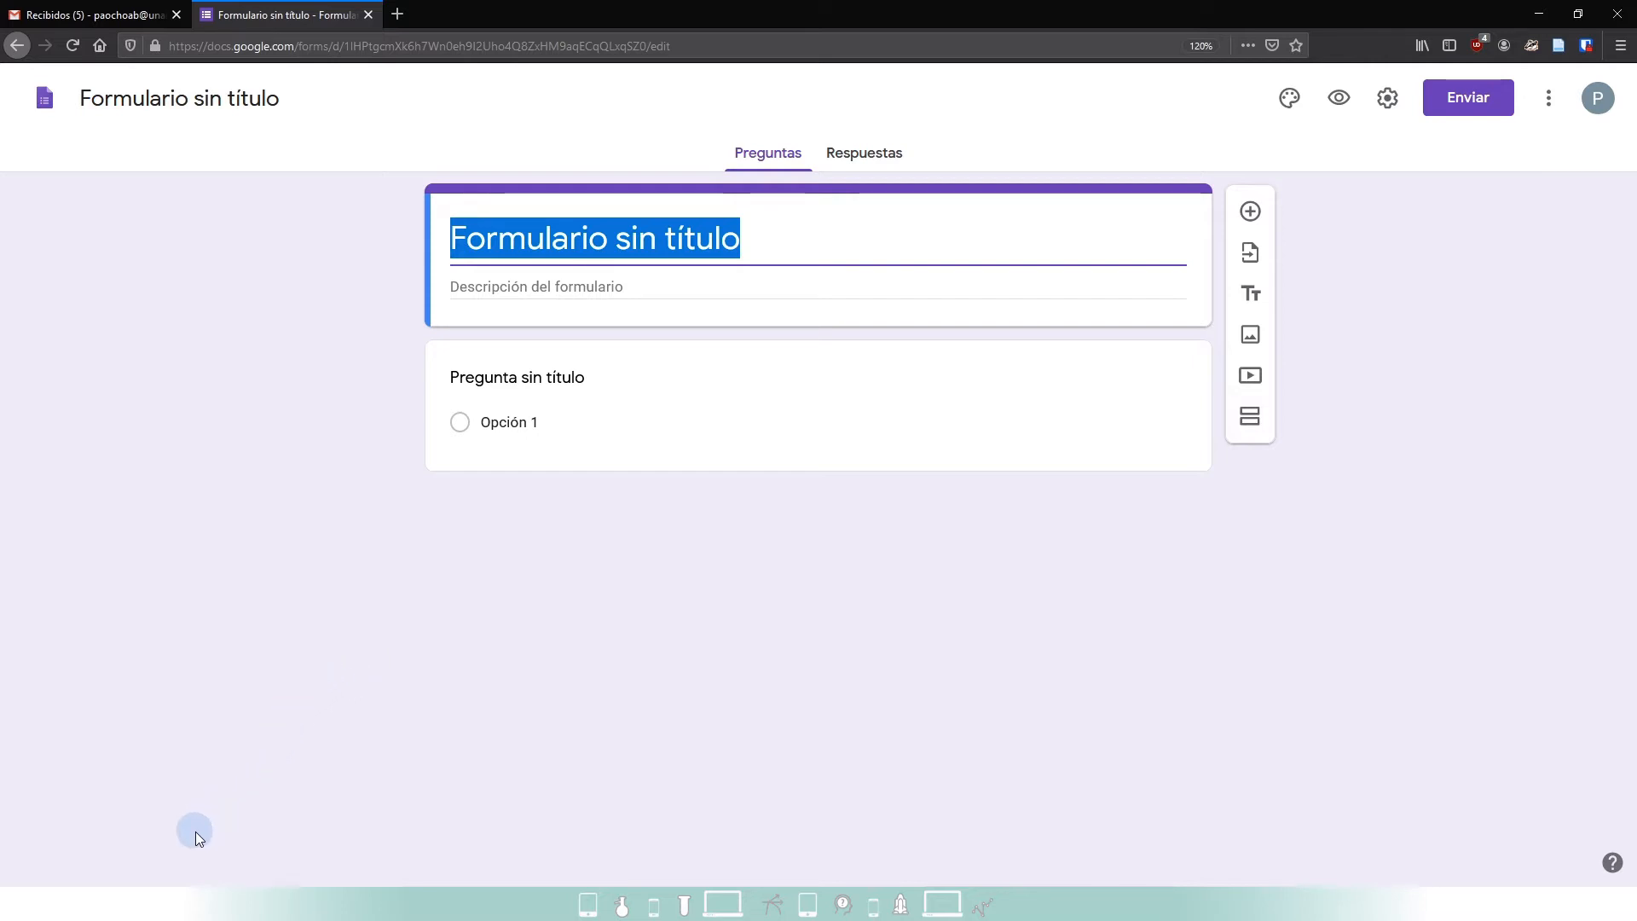
pyautogui.click(161, 881)
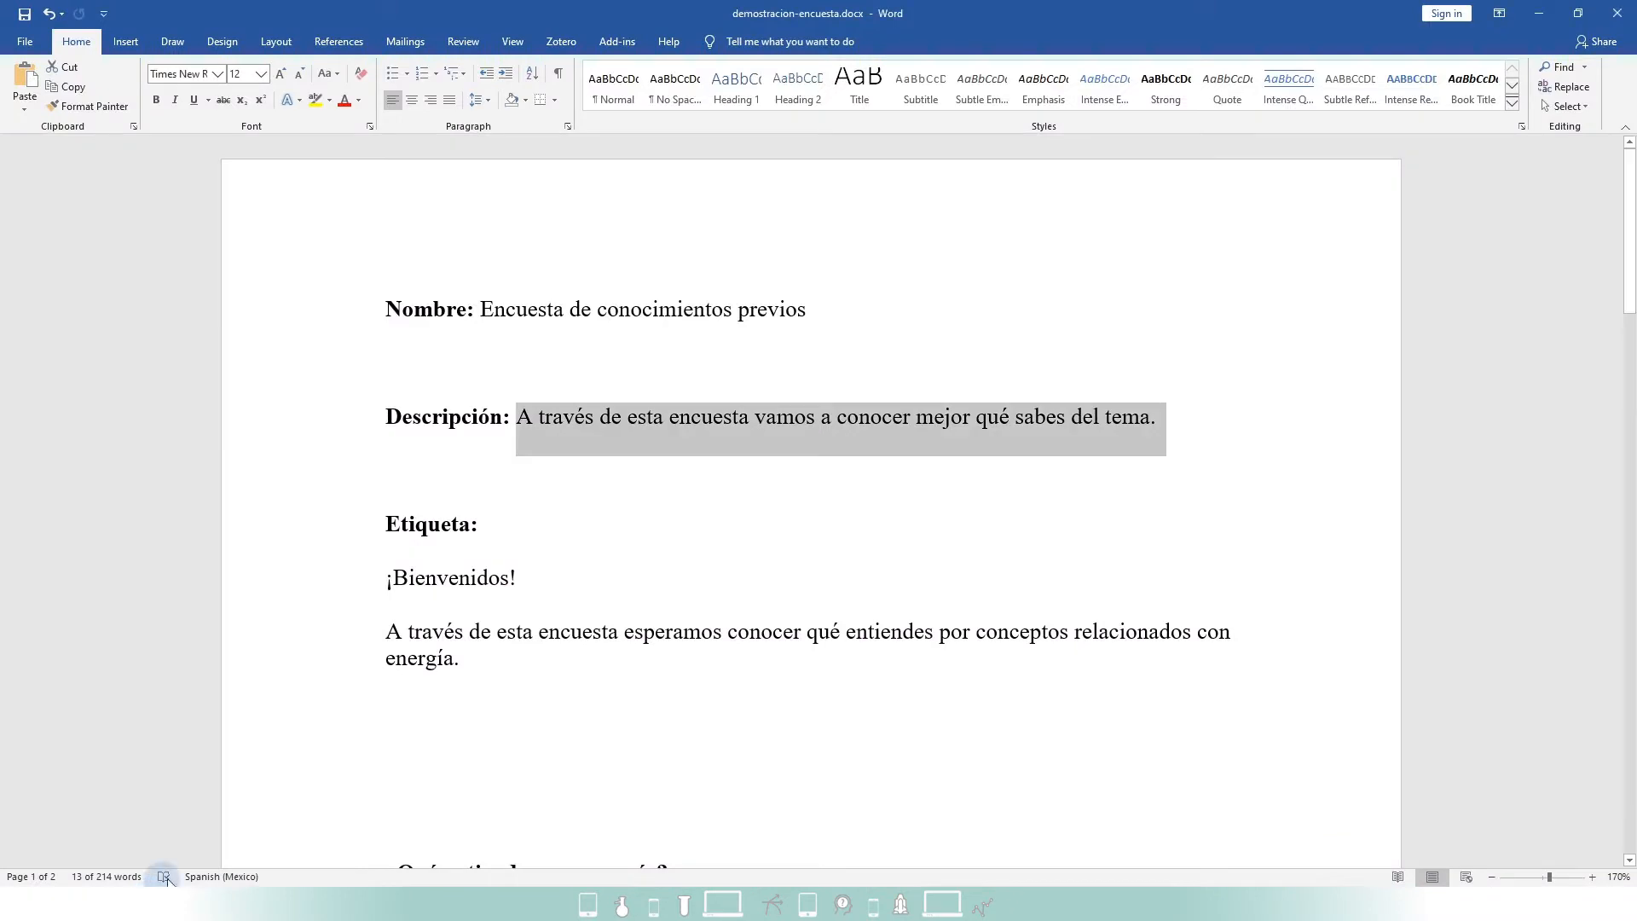
pyautogui.moveTo(480, 310); pyautogui.dragTo(785, 308)
pyautogui.hotkey('ctrl', 'c')
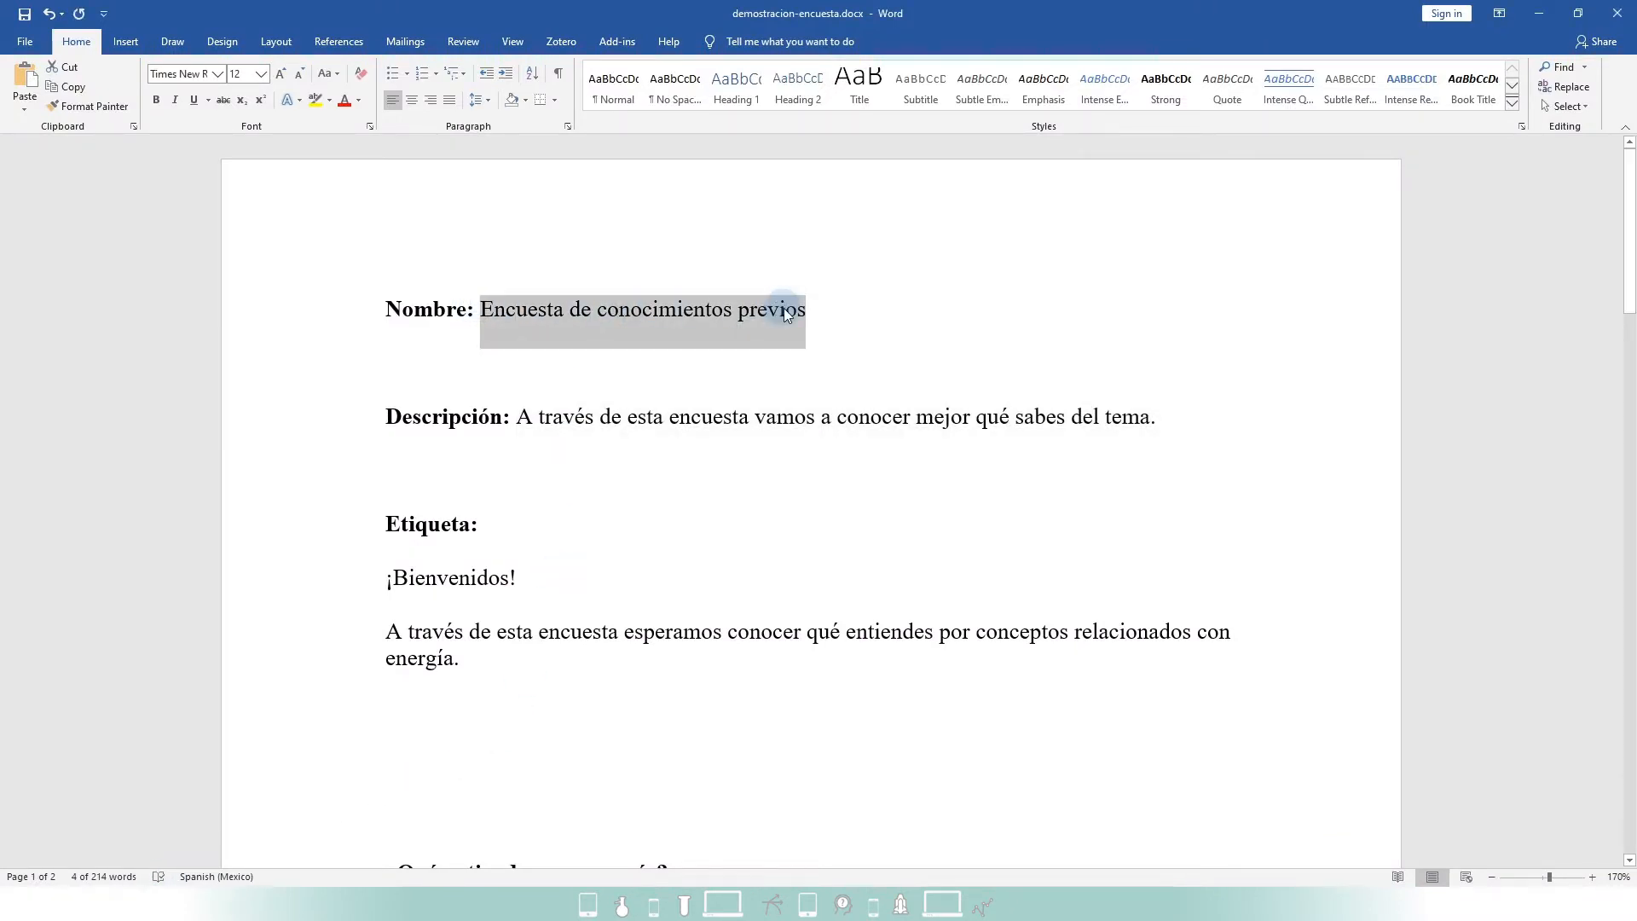
pyautogui.hotkey('alt', 'Tab')
pyautogui.hotkey('alt', 'Tab')
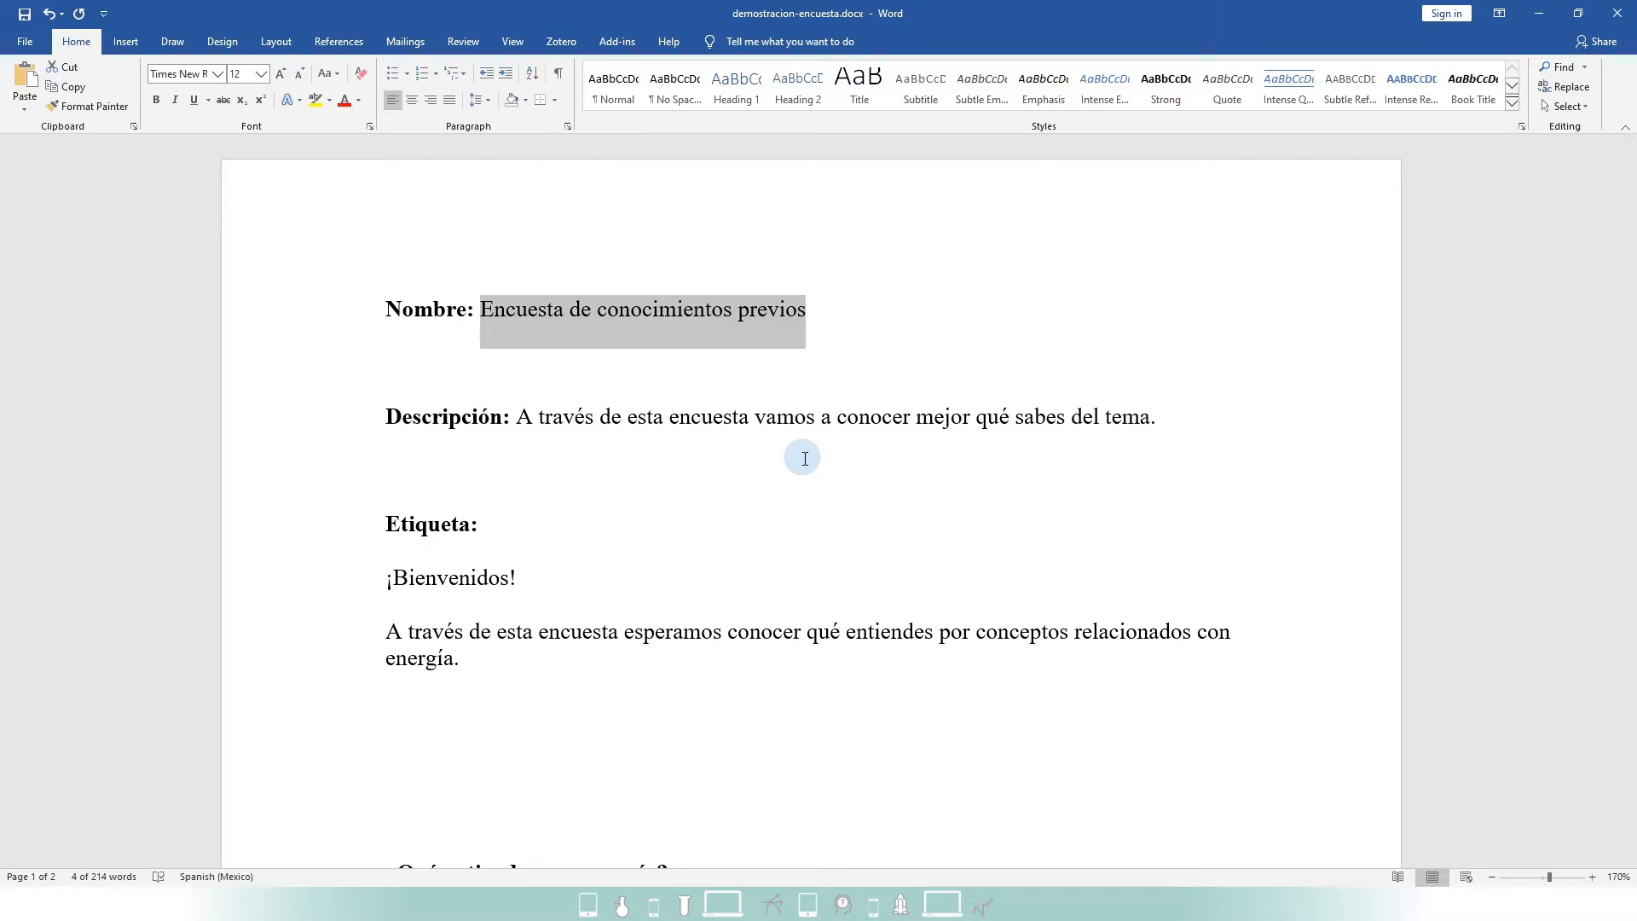
pyautogui.hotkey('alt', 'Tab')
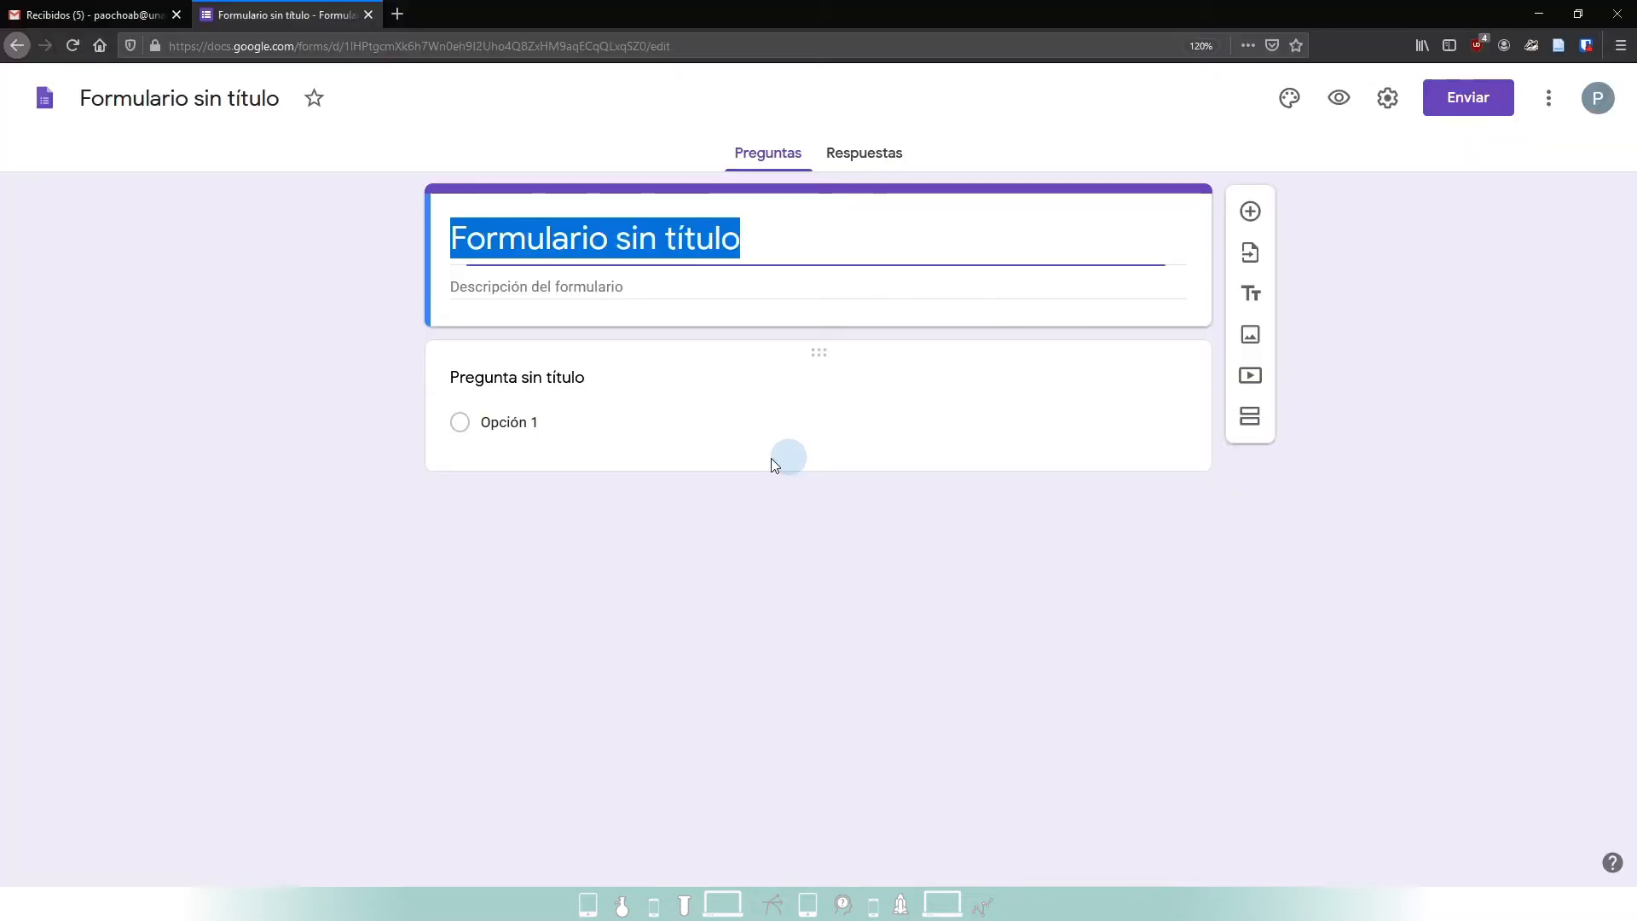
pyautogui.hotkey('ctrl', 'v')
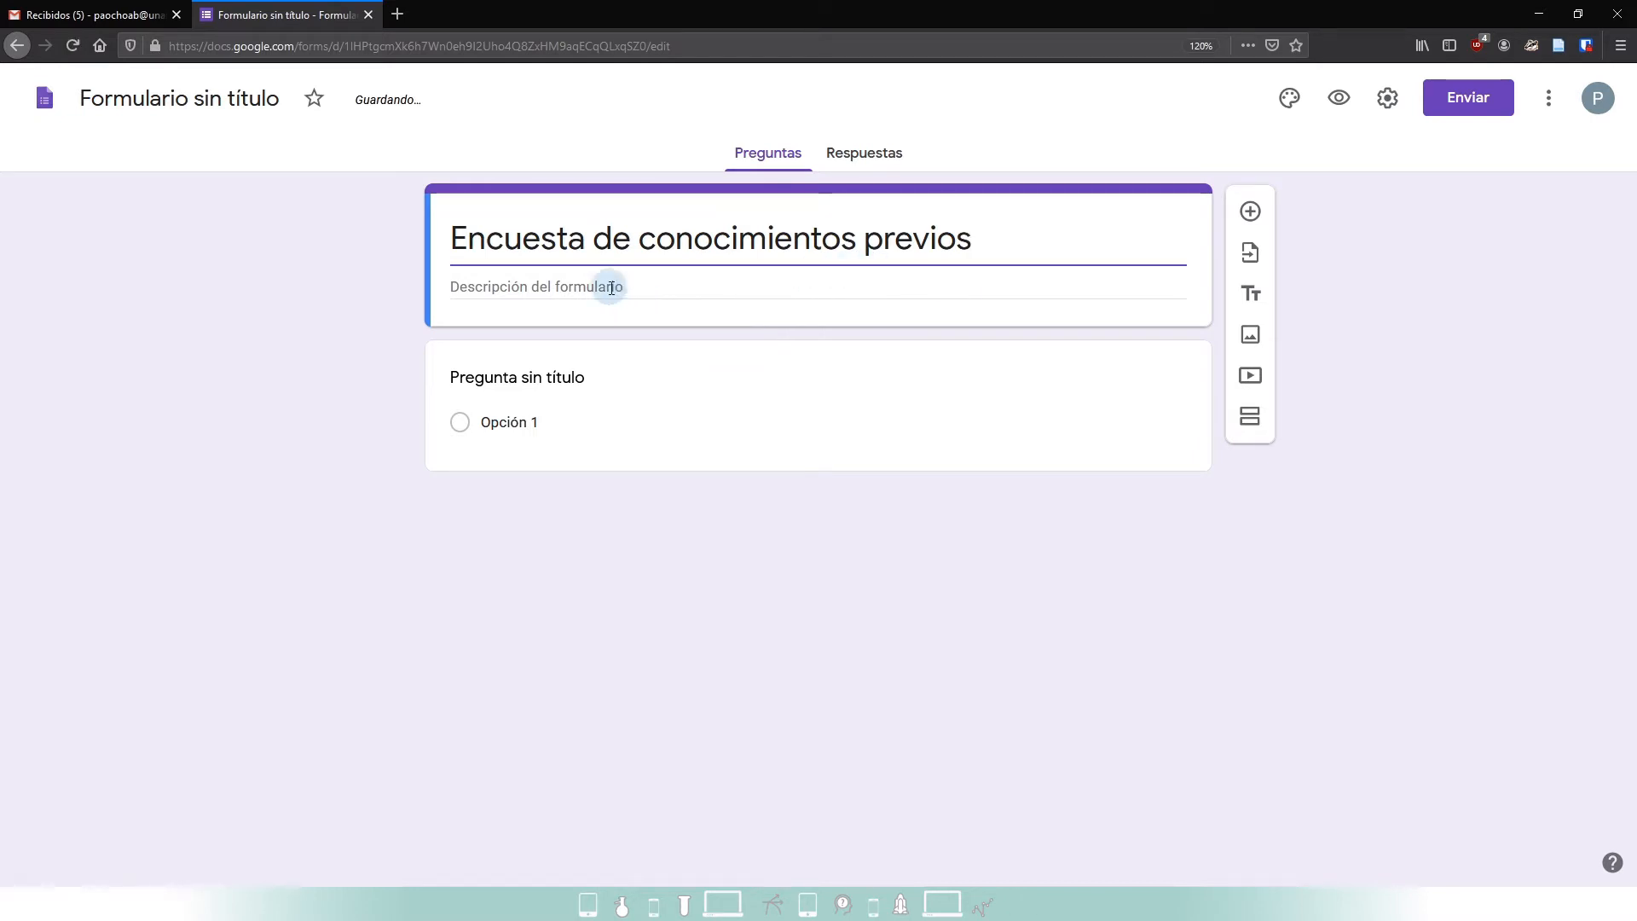
# - Copy the description from the Word document into the form description: "A través de esta encuesta vamos a conocer mejor qué sabes del tema."
pyautogui.hotkey('alt', 'Tab')
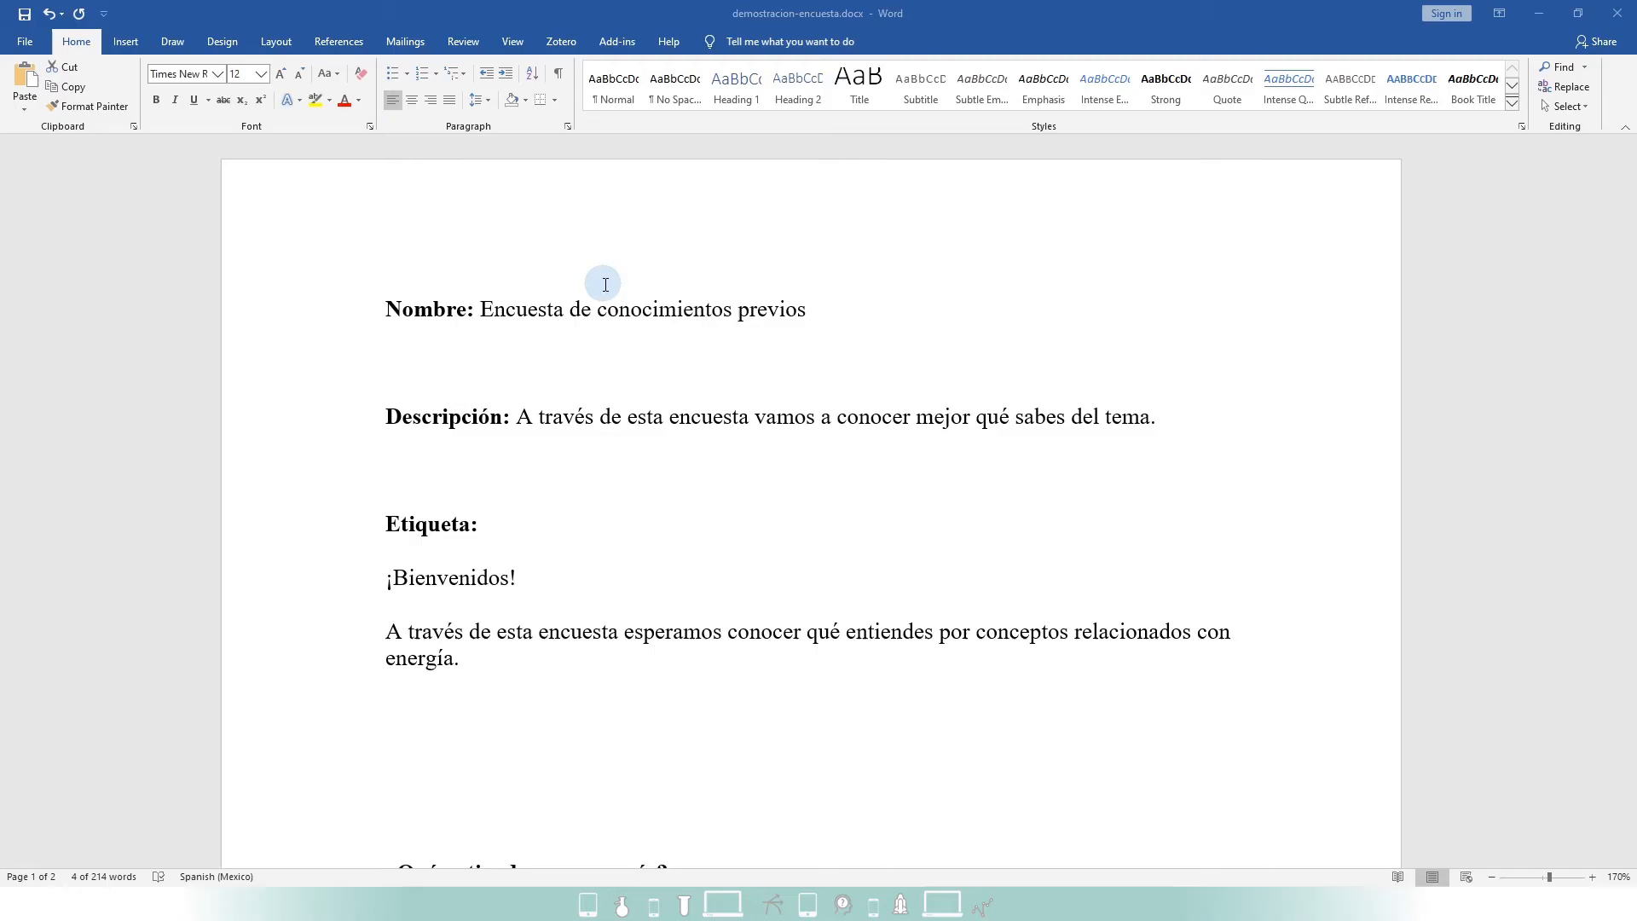
pyautogui.moveTo(517, 416); pyautogui.dragTo(1159, 417)
pyautogui.hotkey('ctrl', 'c')
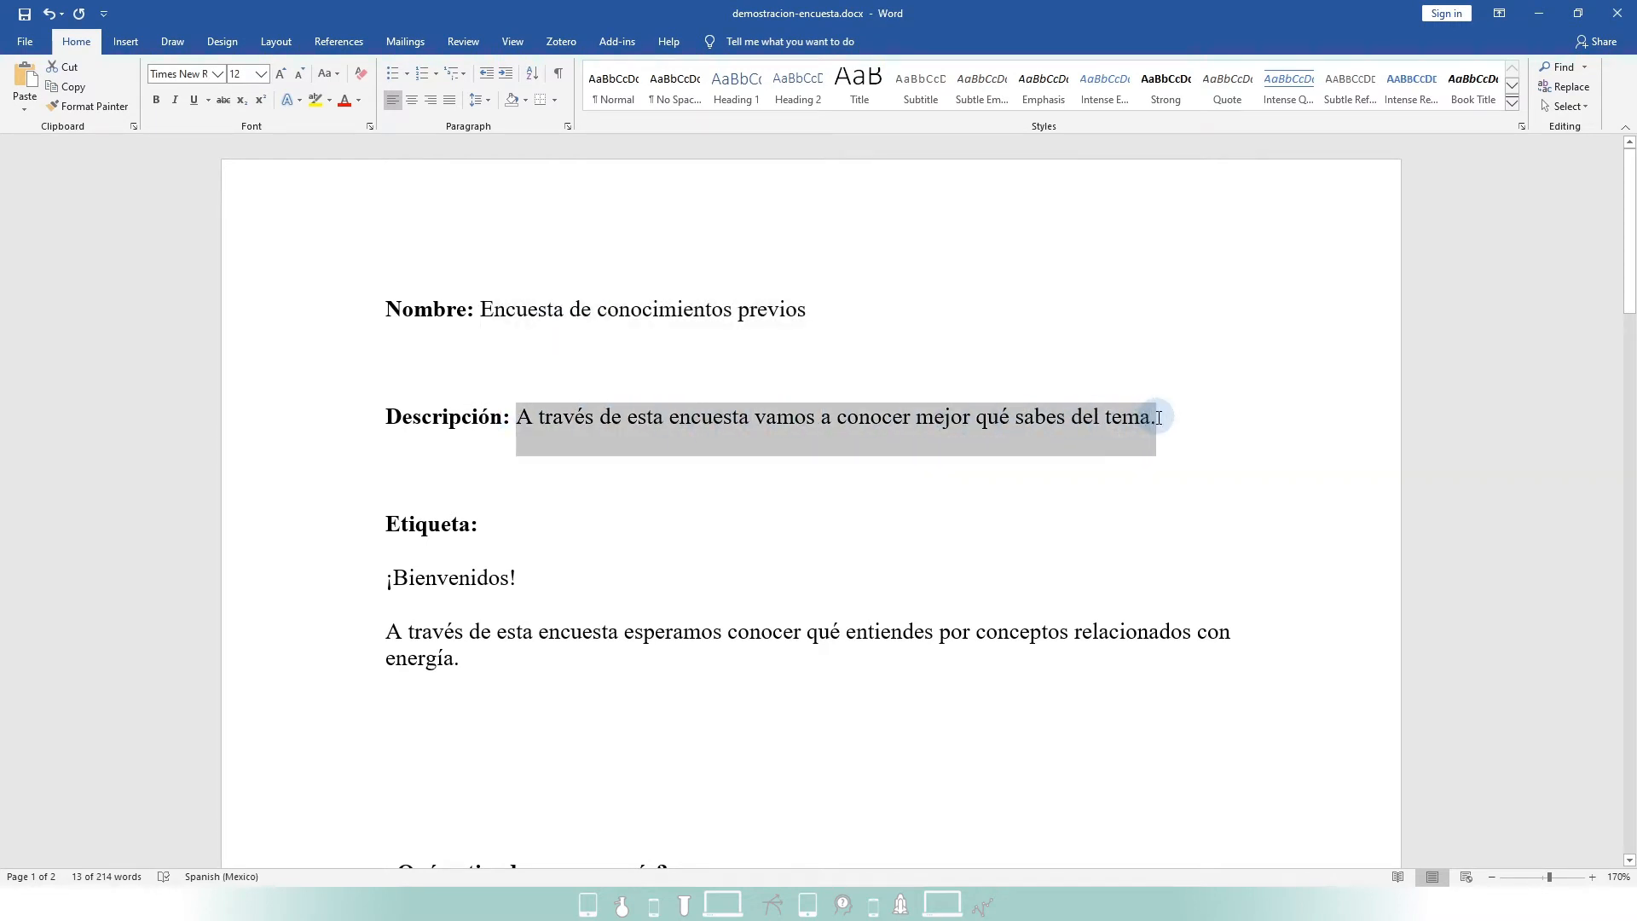
pyautogui.hotkey('alt', 'Tab')
pyautogui.click(580, 290)
pyautogui.hotkey('ctrl', 'v')
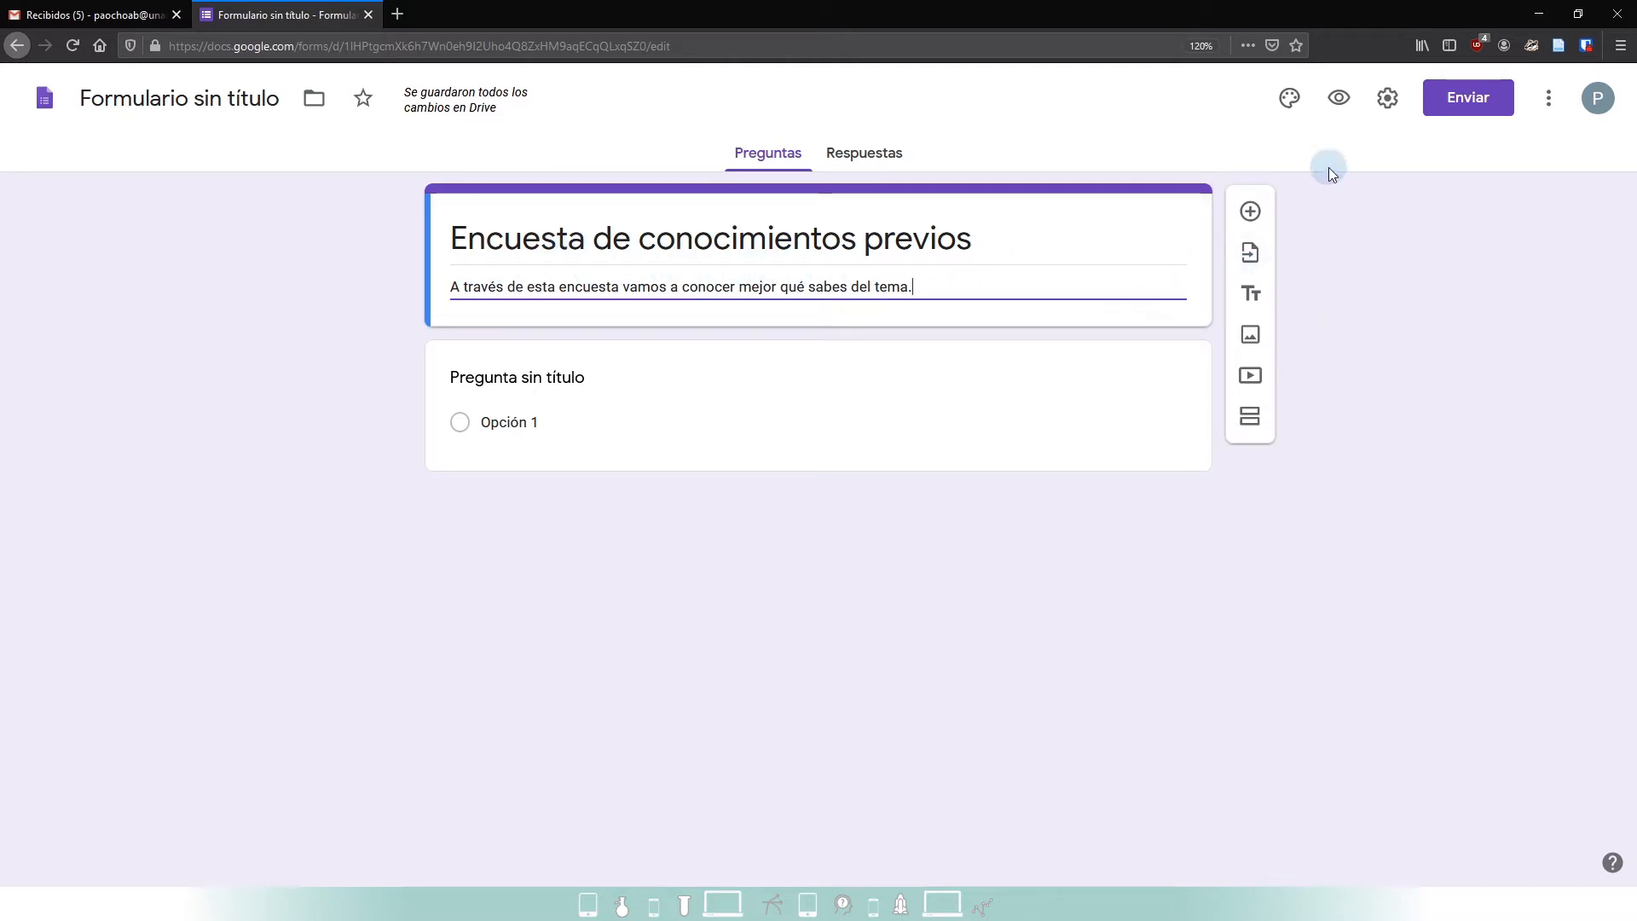
# - Upload banner-curso.png from the demostracion-encuesta folder as the form's header image, keeping the full banner crop
pyautogui.click(1289, 101)
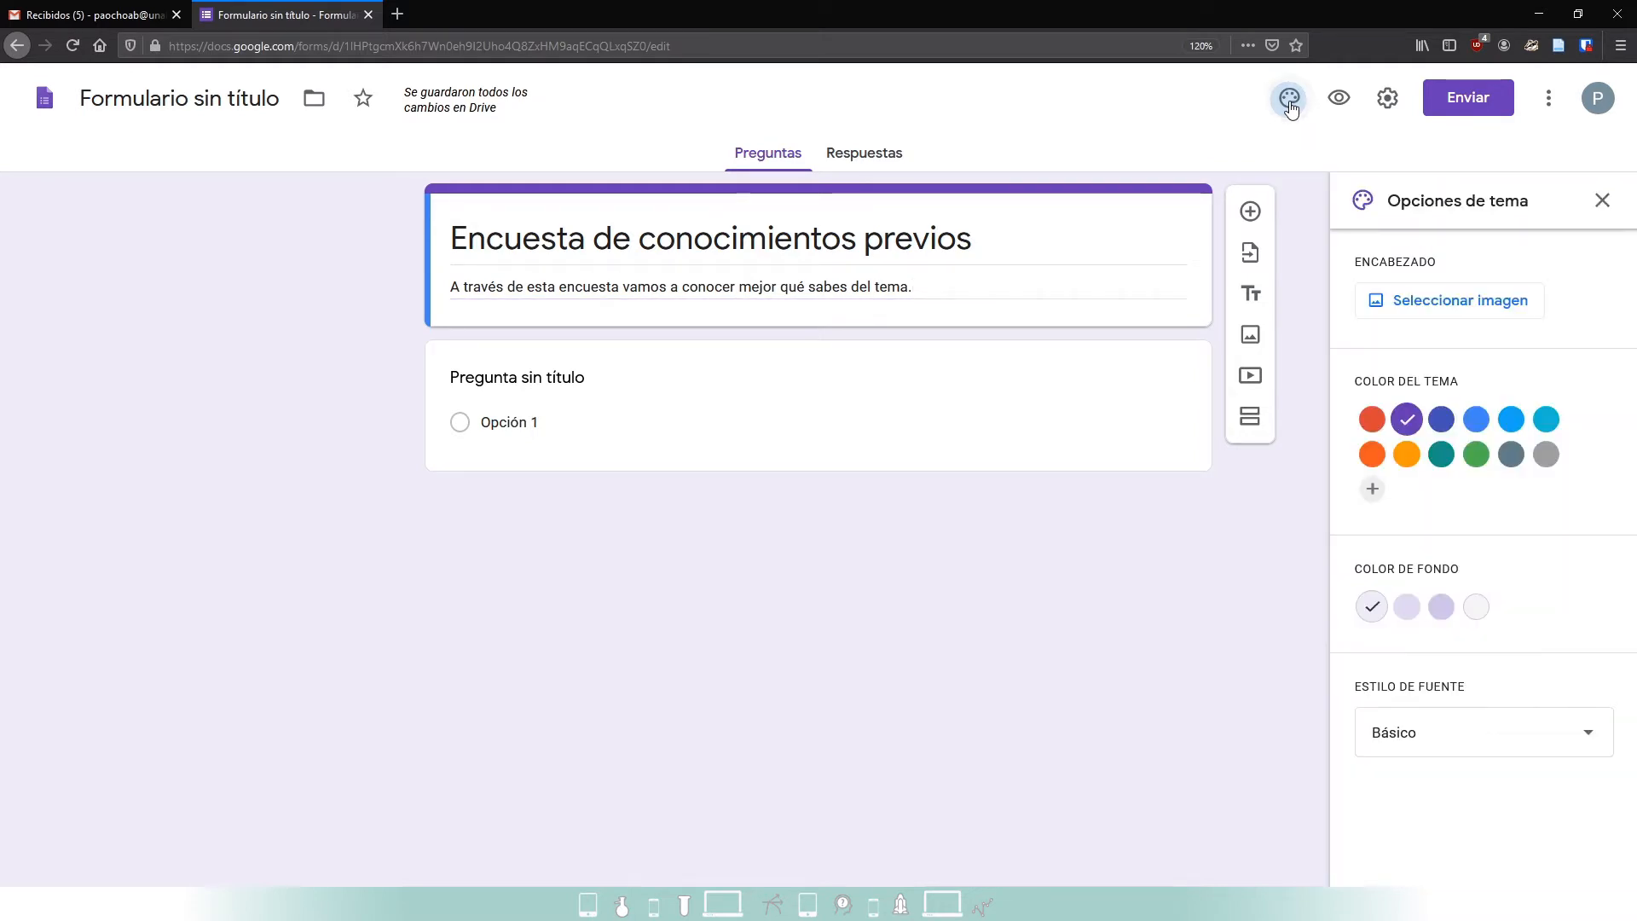
pyautogui.moveTo(1437, 261); pyautogui.dragTo(1355, 261)
pyautogui.click(1462, 307)
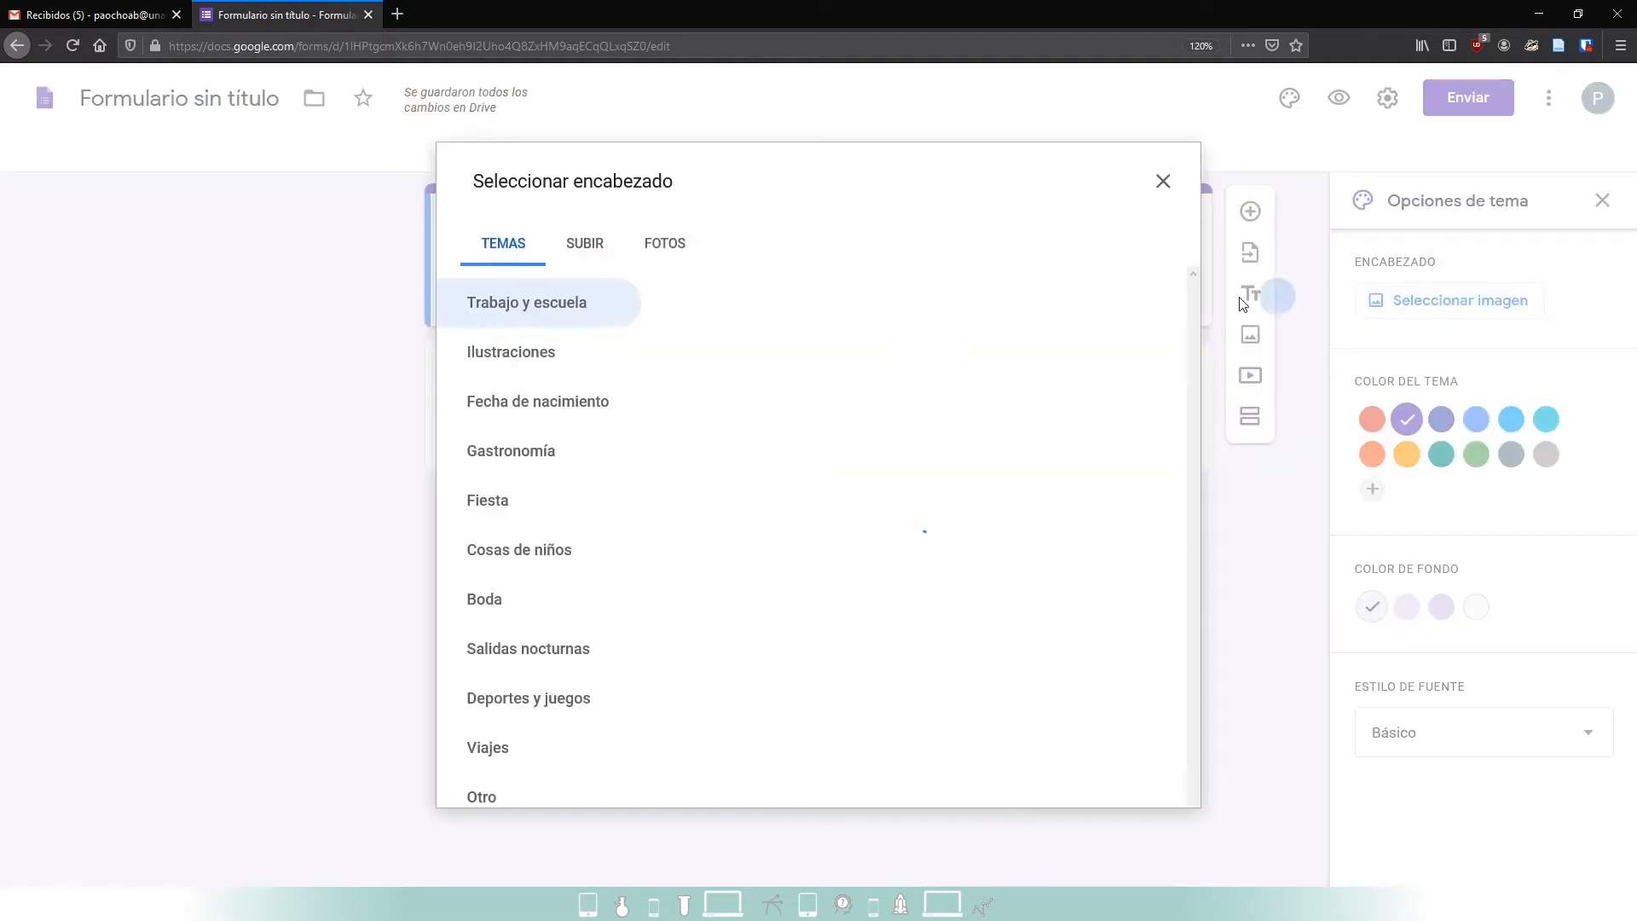
pyautogui.click(597, 247)
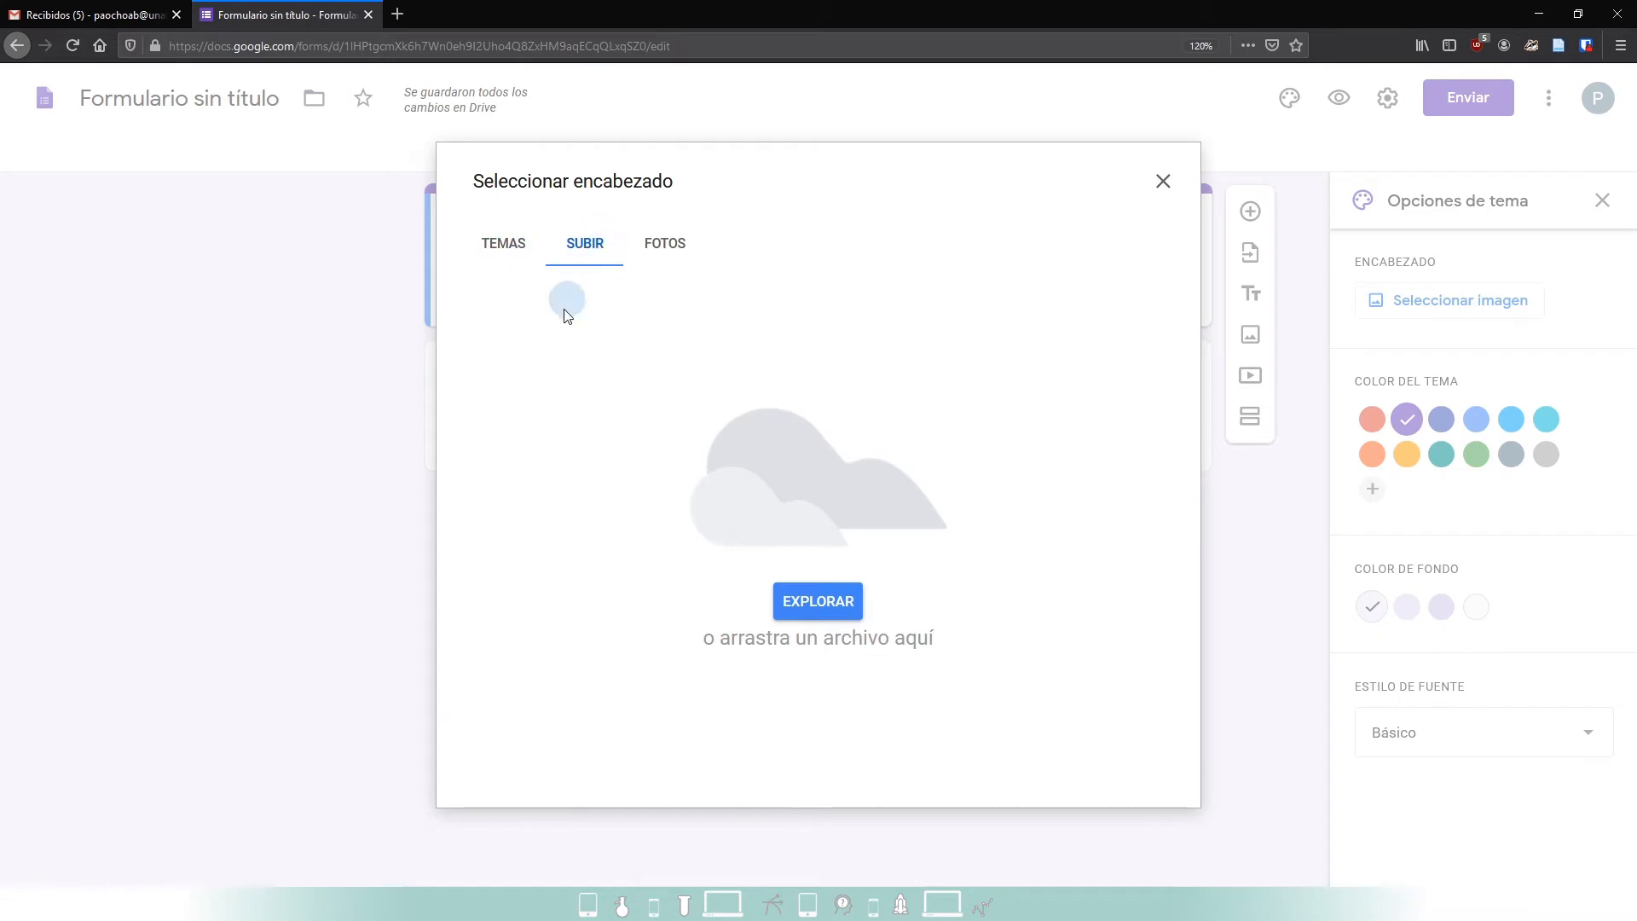
pyautogui.click(115, 879)
pyautogui.moveTo(569, 294); pyautogui.dragTo(812, 619)
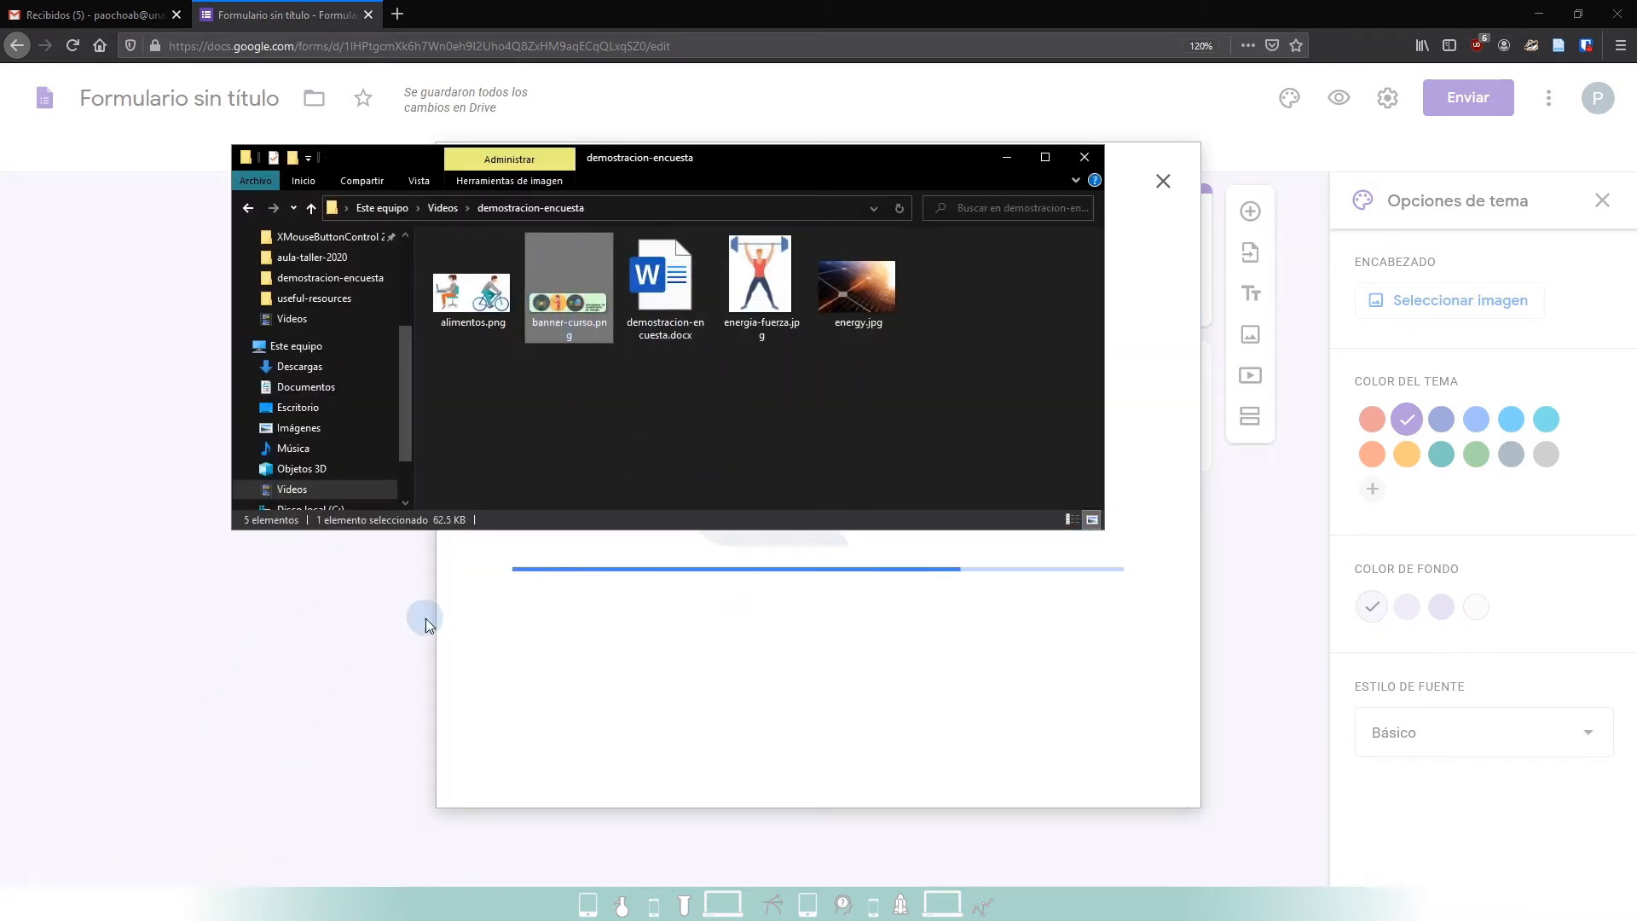
pyautogui.click(426, 618)
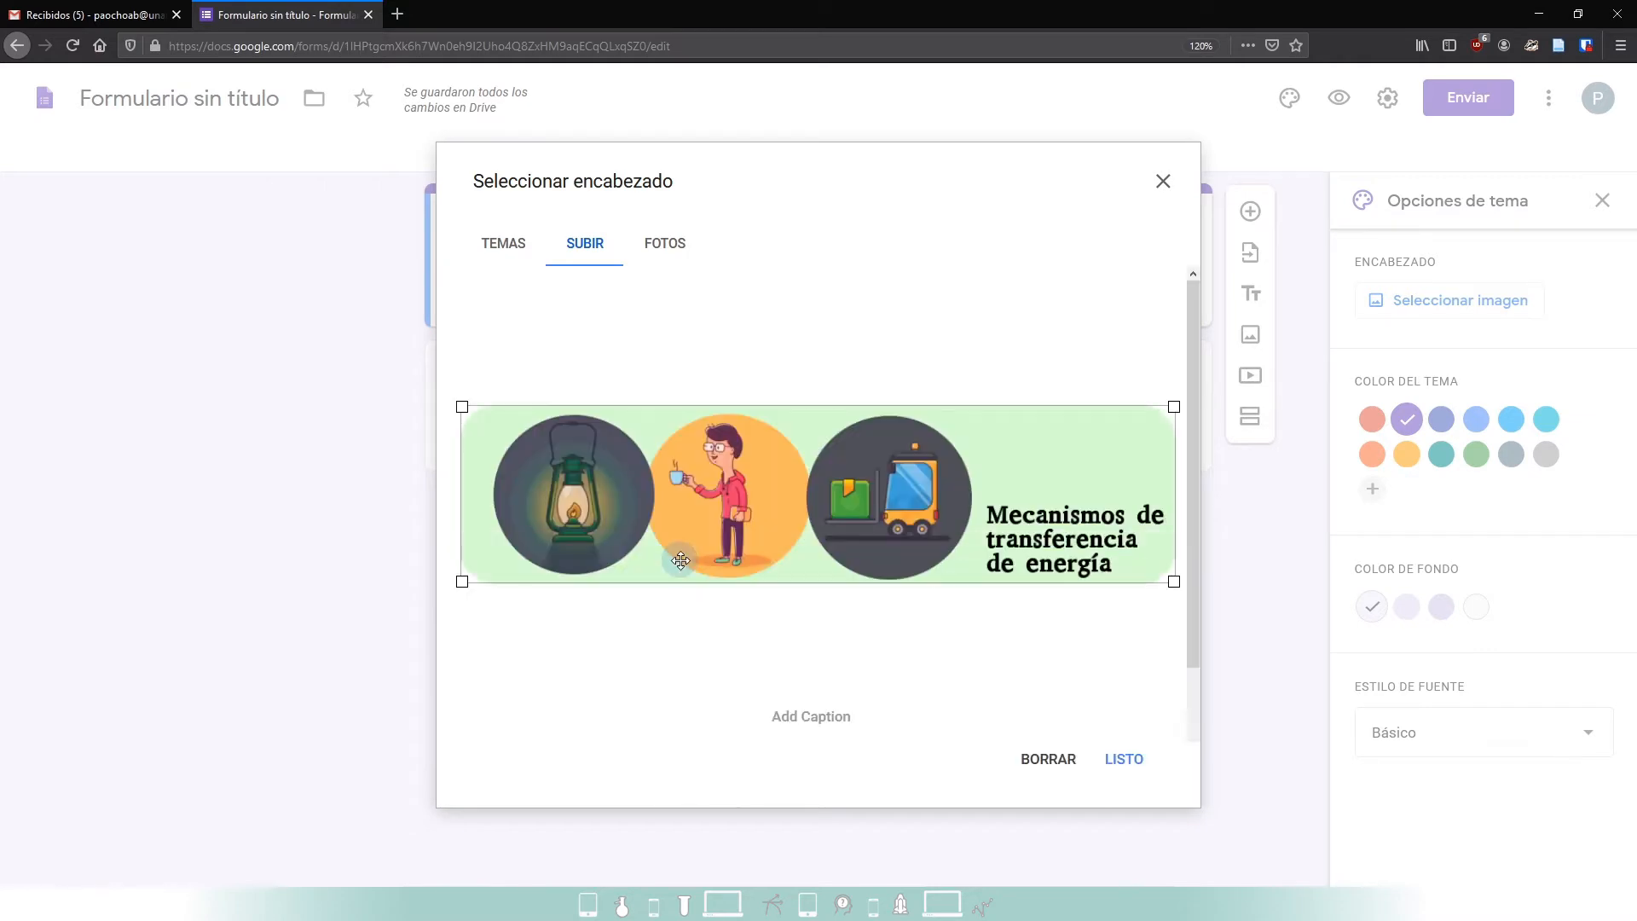
pyautogui.click(1118, 761)
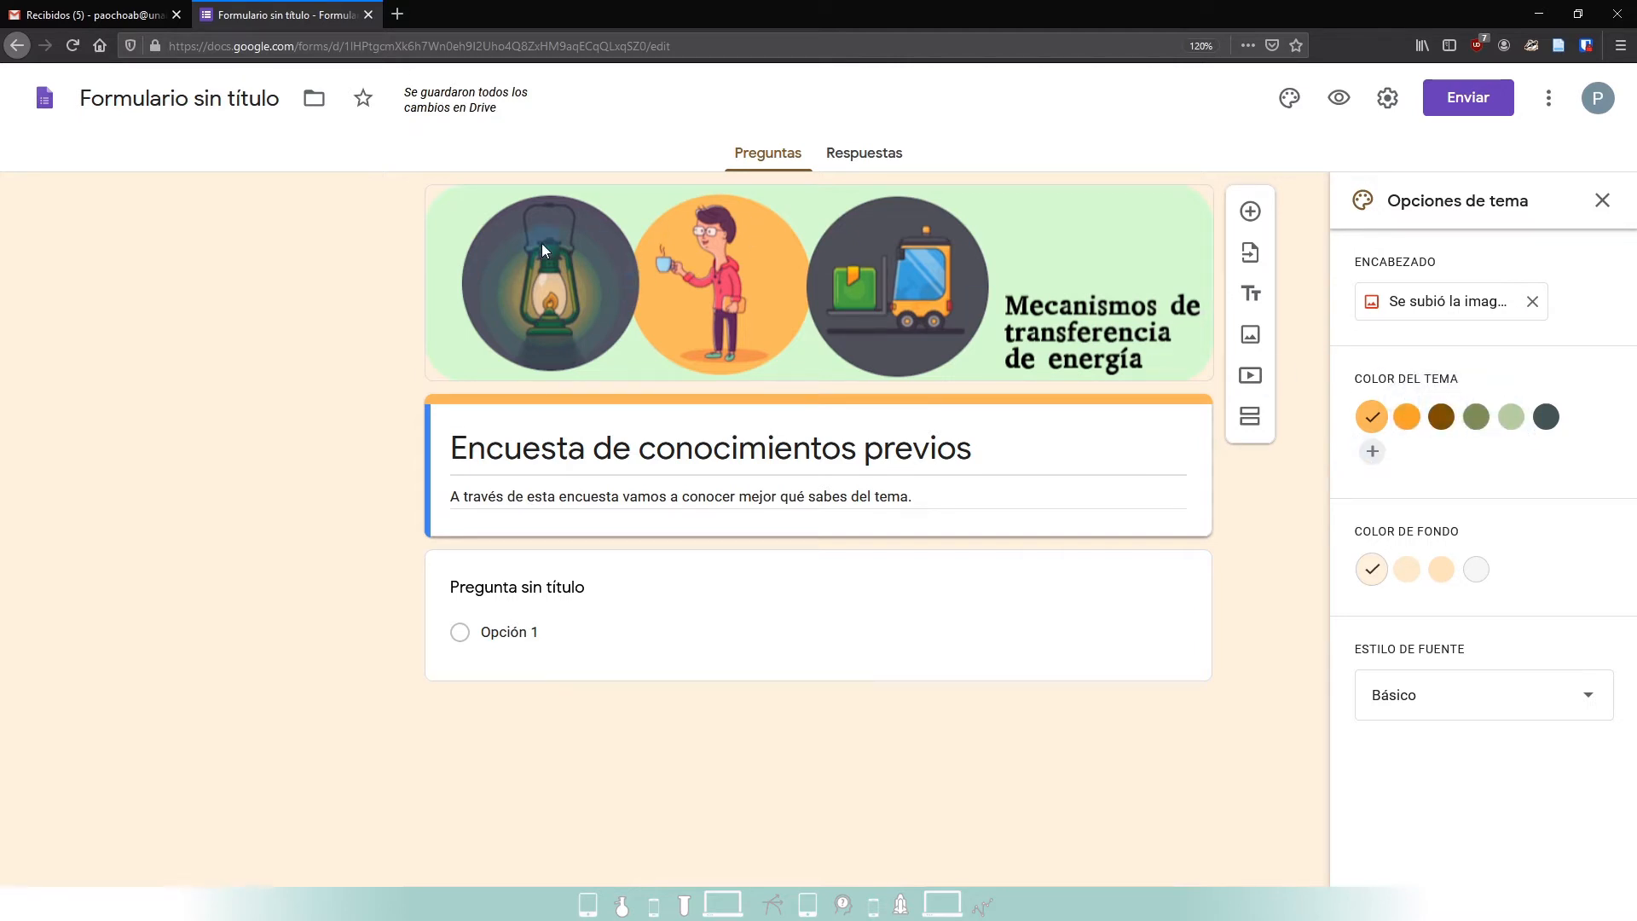
# - Try several suggested theme colours, set the stronger orange beside the light orange, view the font styles and close the theme options
pyautogui.click(1446, 427)
pyautogui.click(1486, 423)
pyautogui.click(1512, 423)
pyautogui.click(1435, 423)
pyautogui.click(1407, 419)
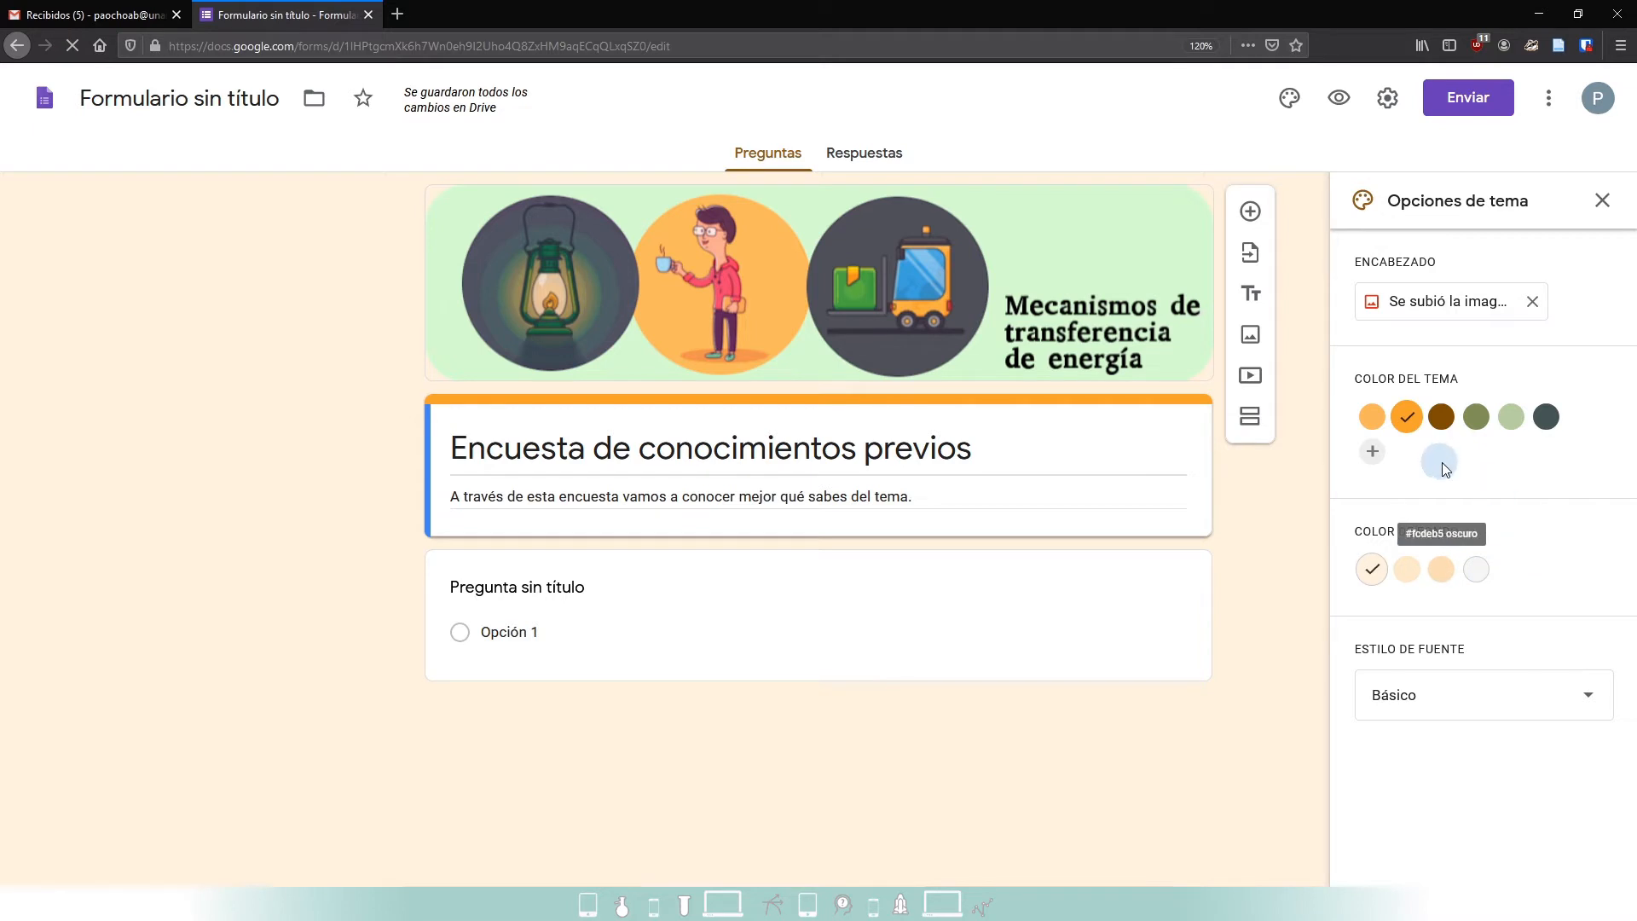
pyautogui.click(1537, 712)
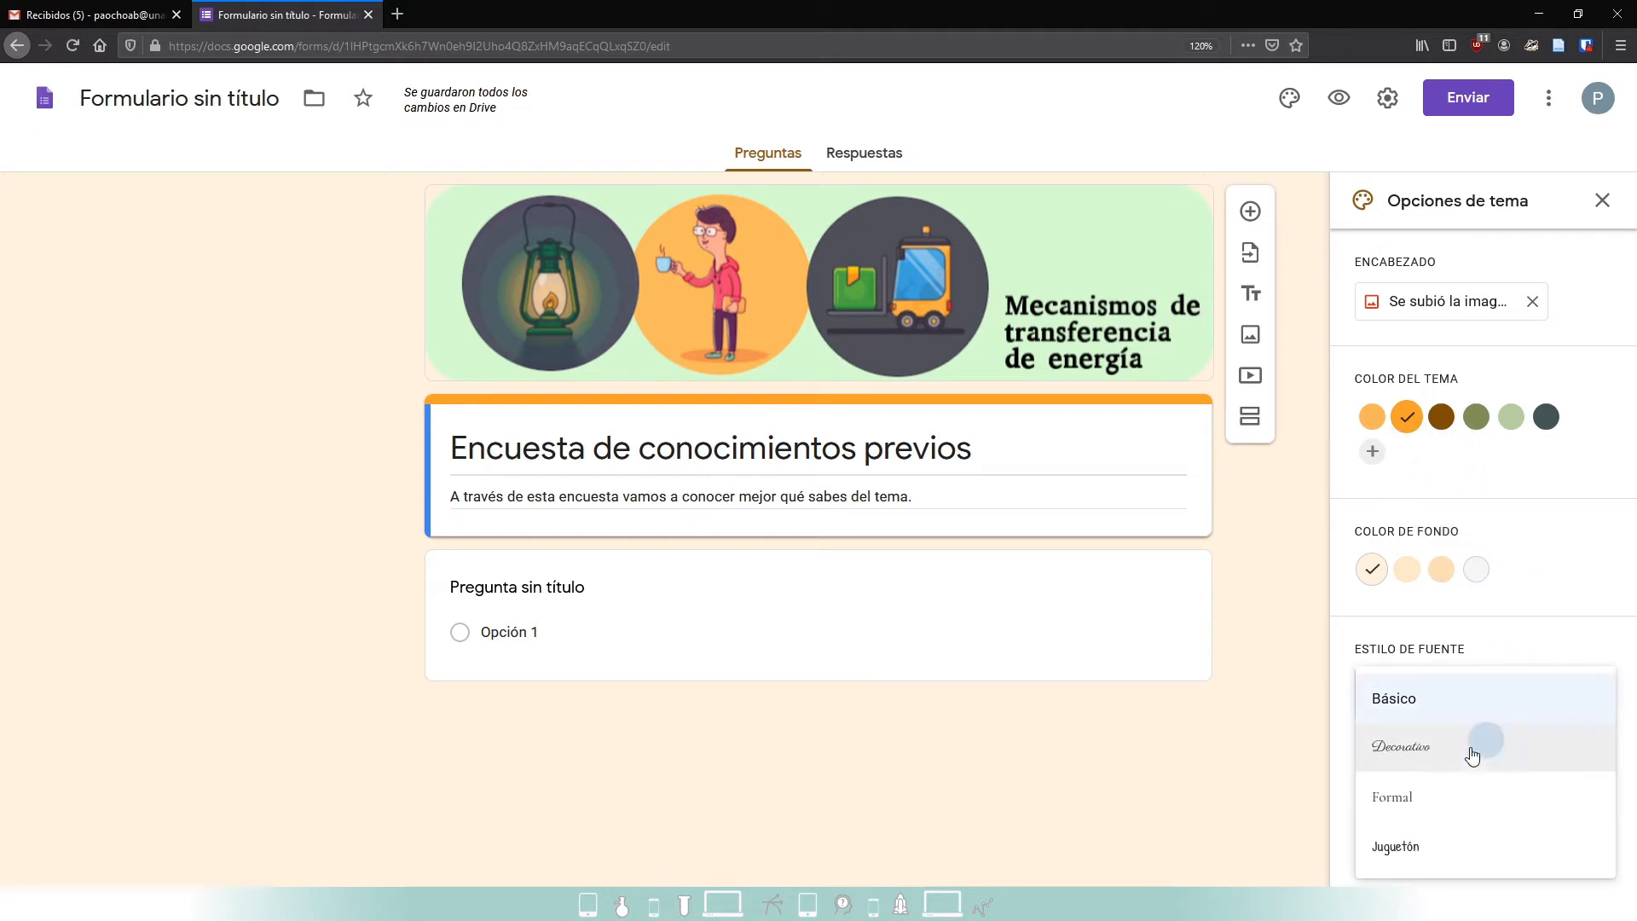
pyautogui.click(1510, 643)
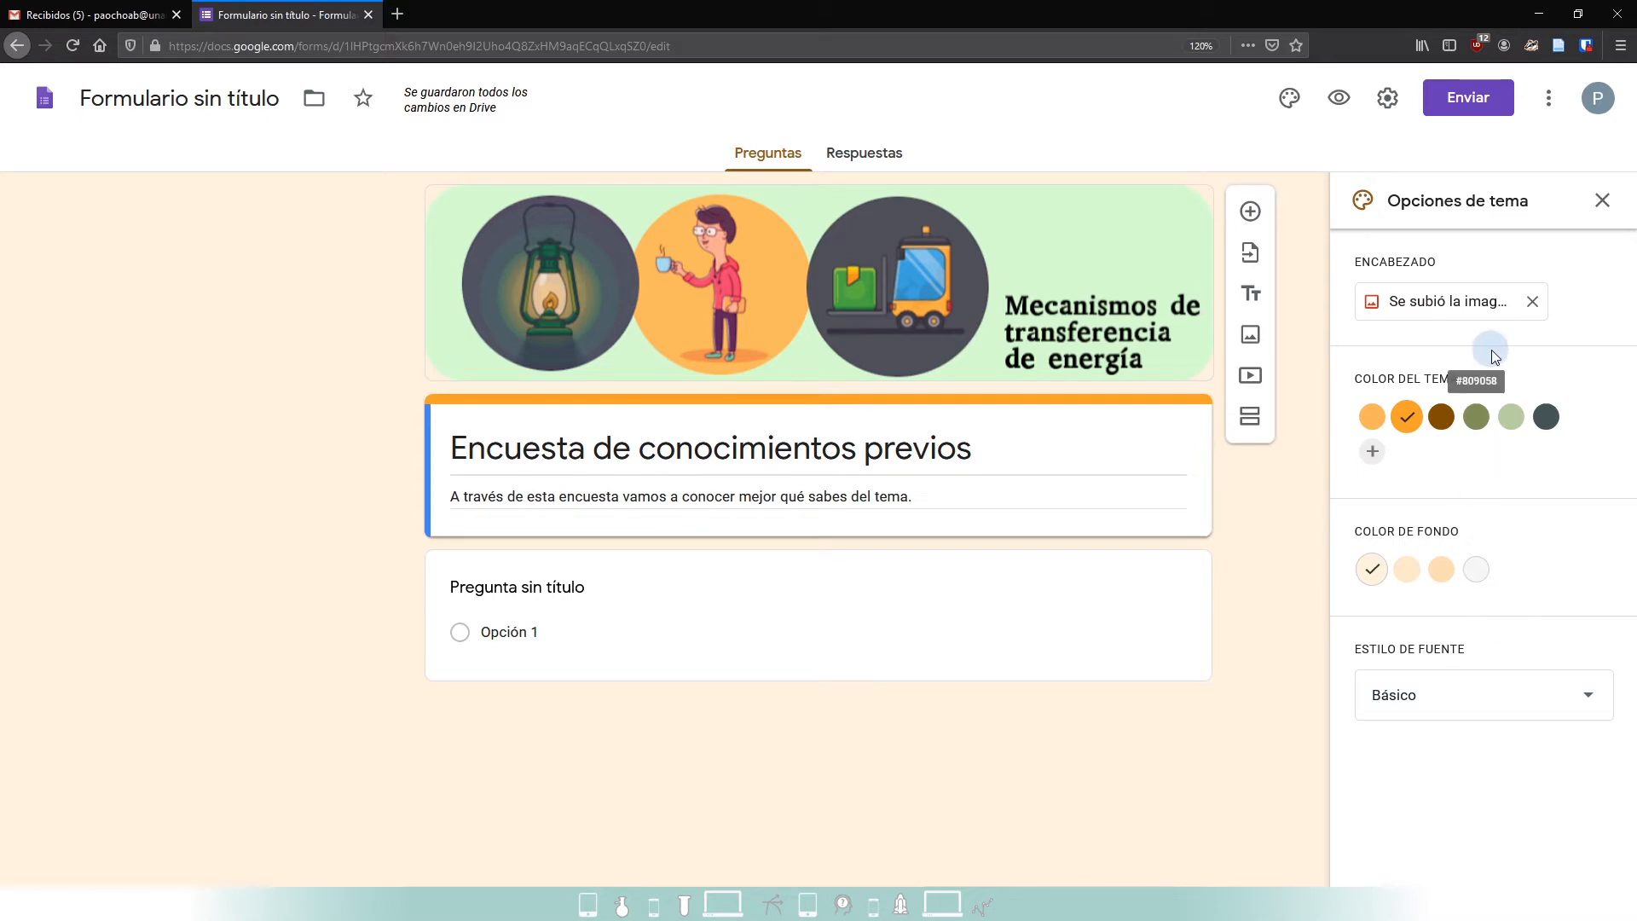
pyautogui.click(1603, 203)
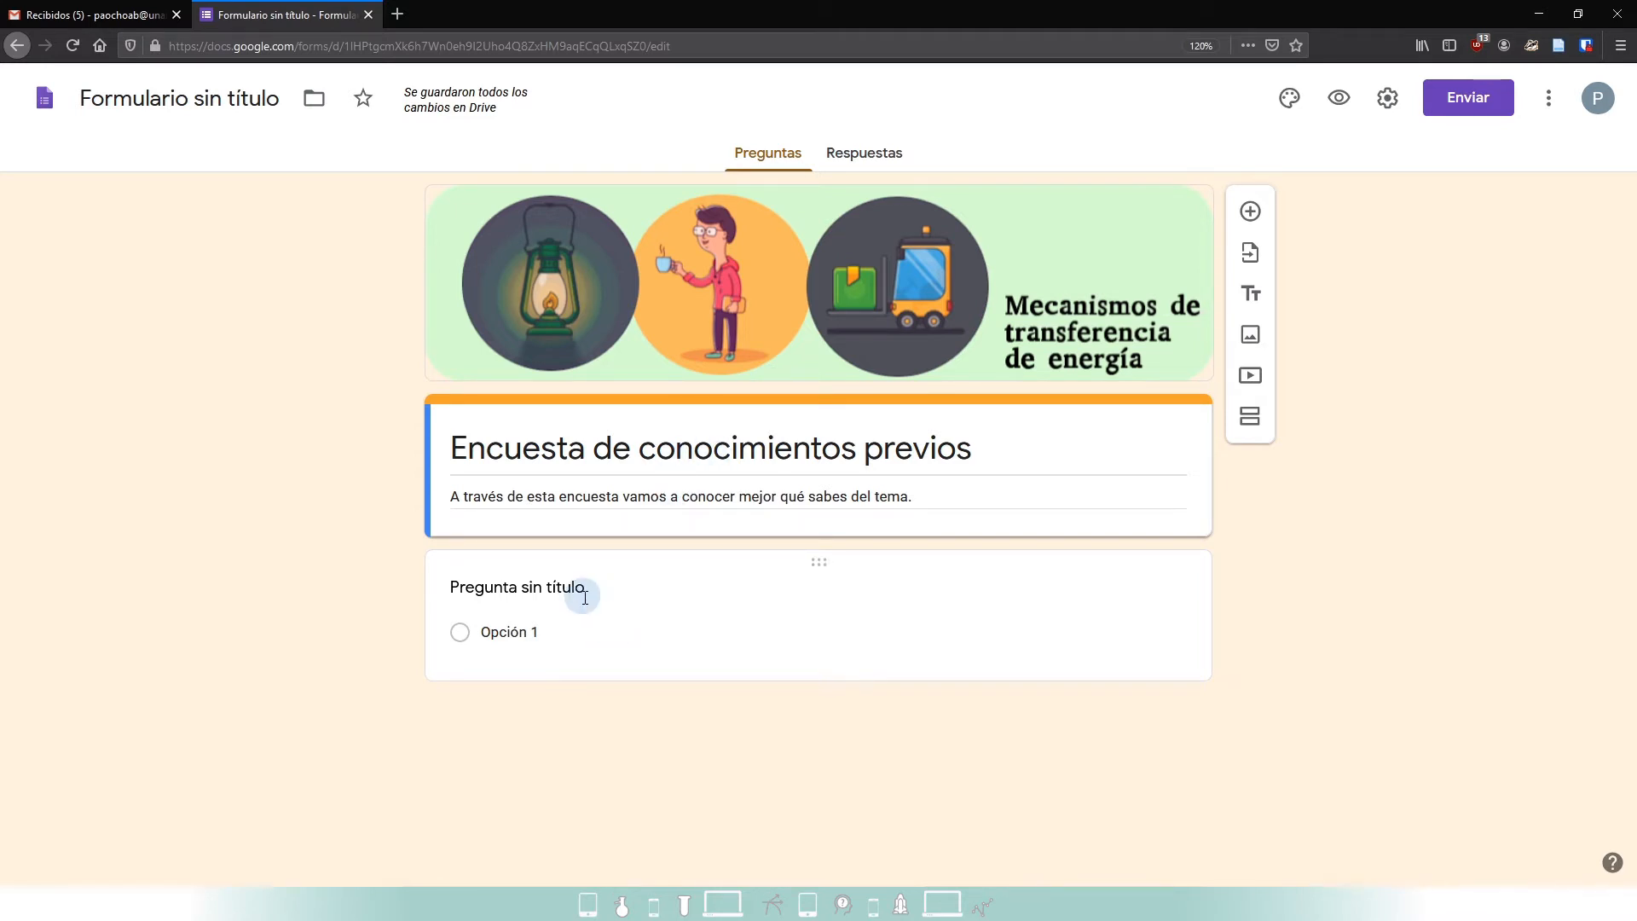
# - Copy "¿Qué entiendes por energía?" from the Word document and use it as the text of the form's first question
pyautogui.hotkey('alt', 'Tab')
pyautogui.hotkey('alt', 'Tab')
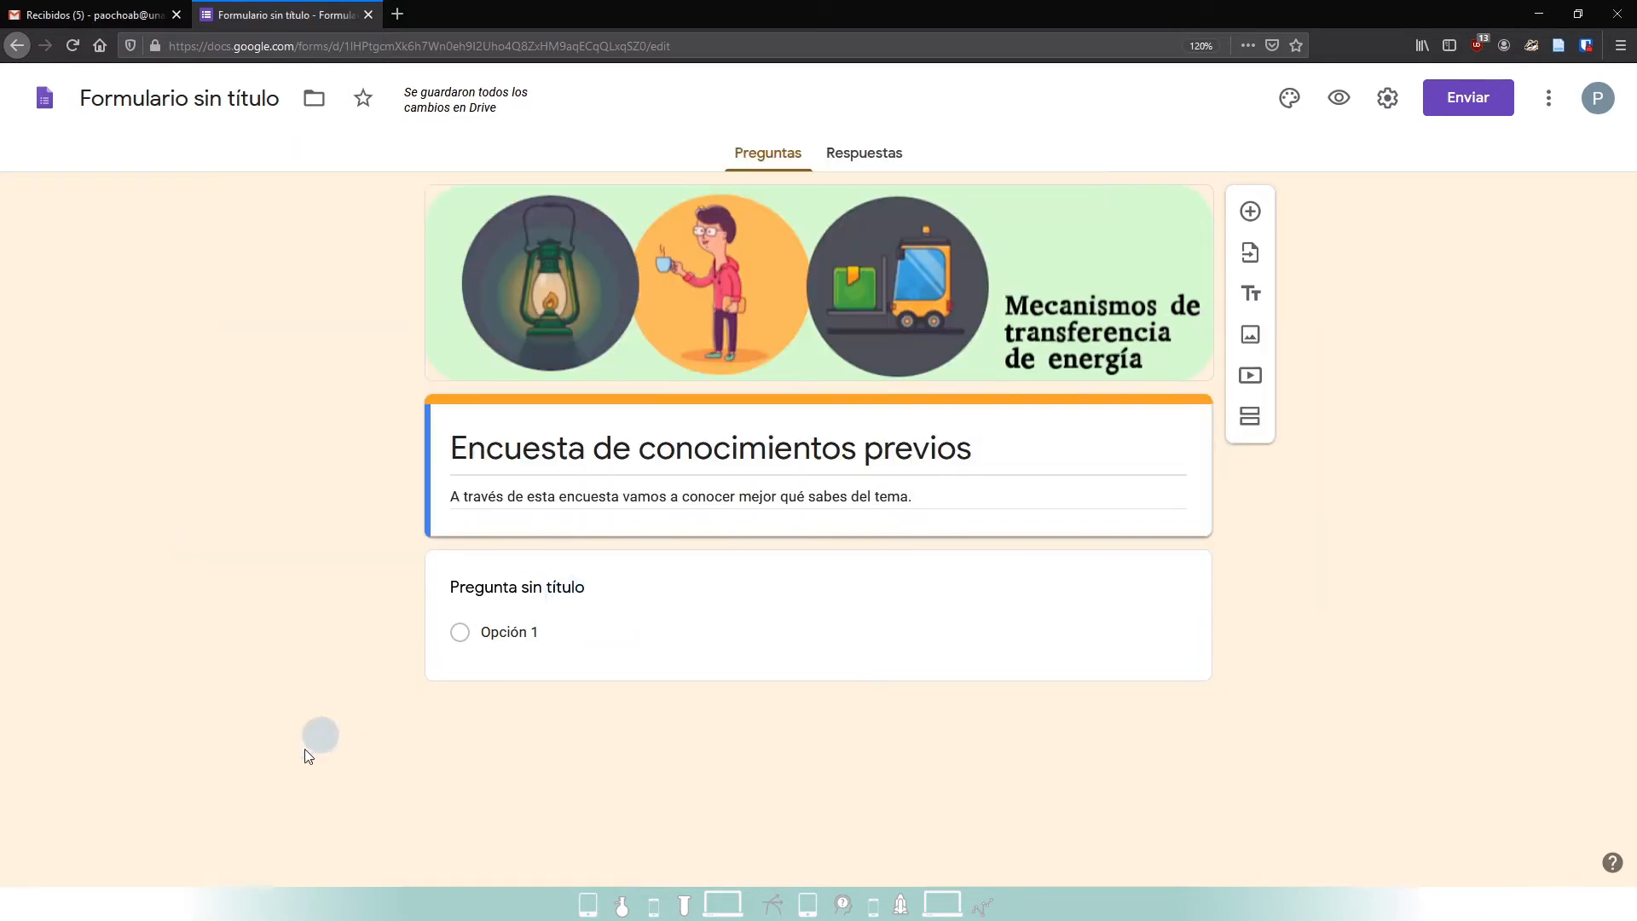
pyautogui.click(148, 904)
pyautogui.scroll(-4, 491, 475)
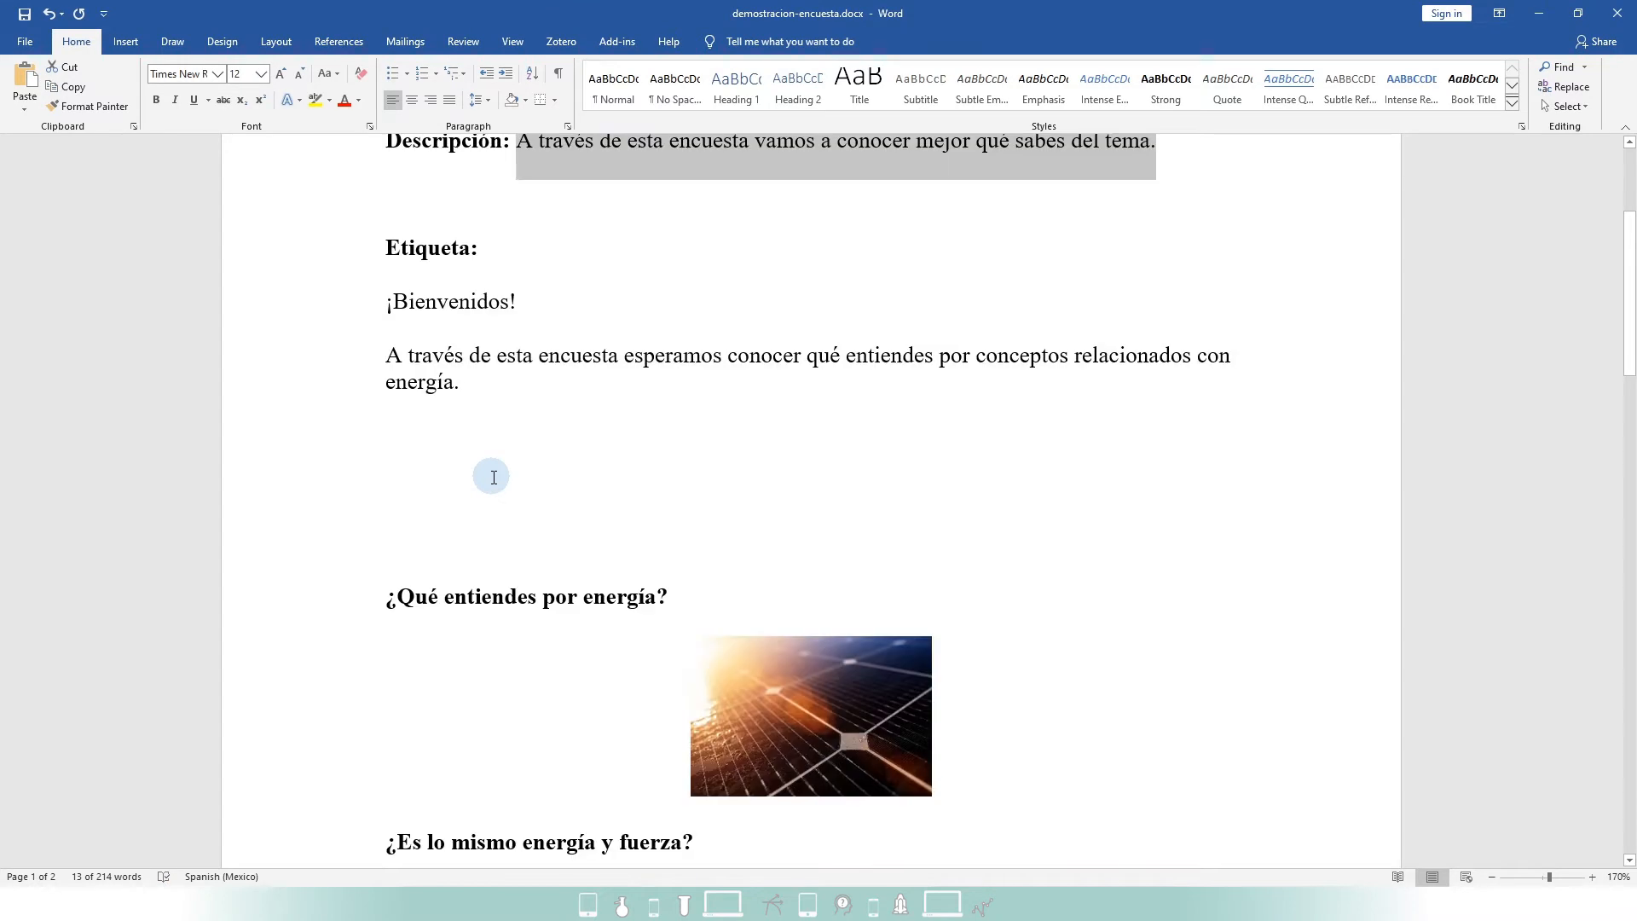
pyautogui.scroll(-3, 491, 476)
pyautogui.moveTo(386, 390); pyautogui.dragTo(692, 391)
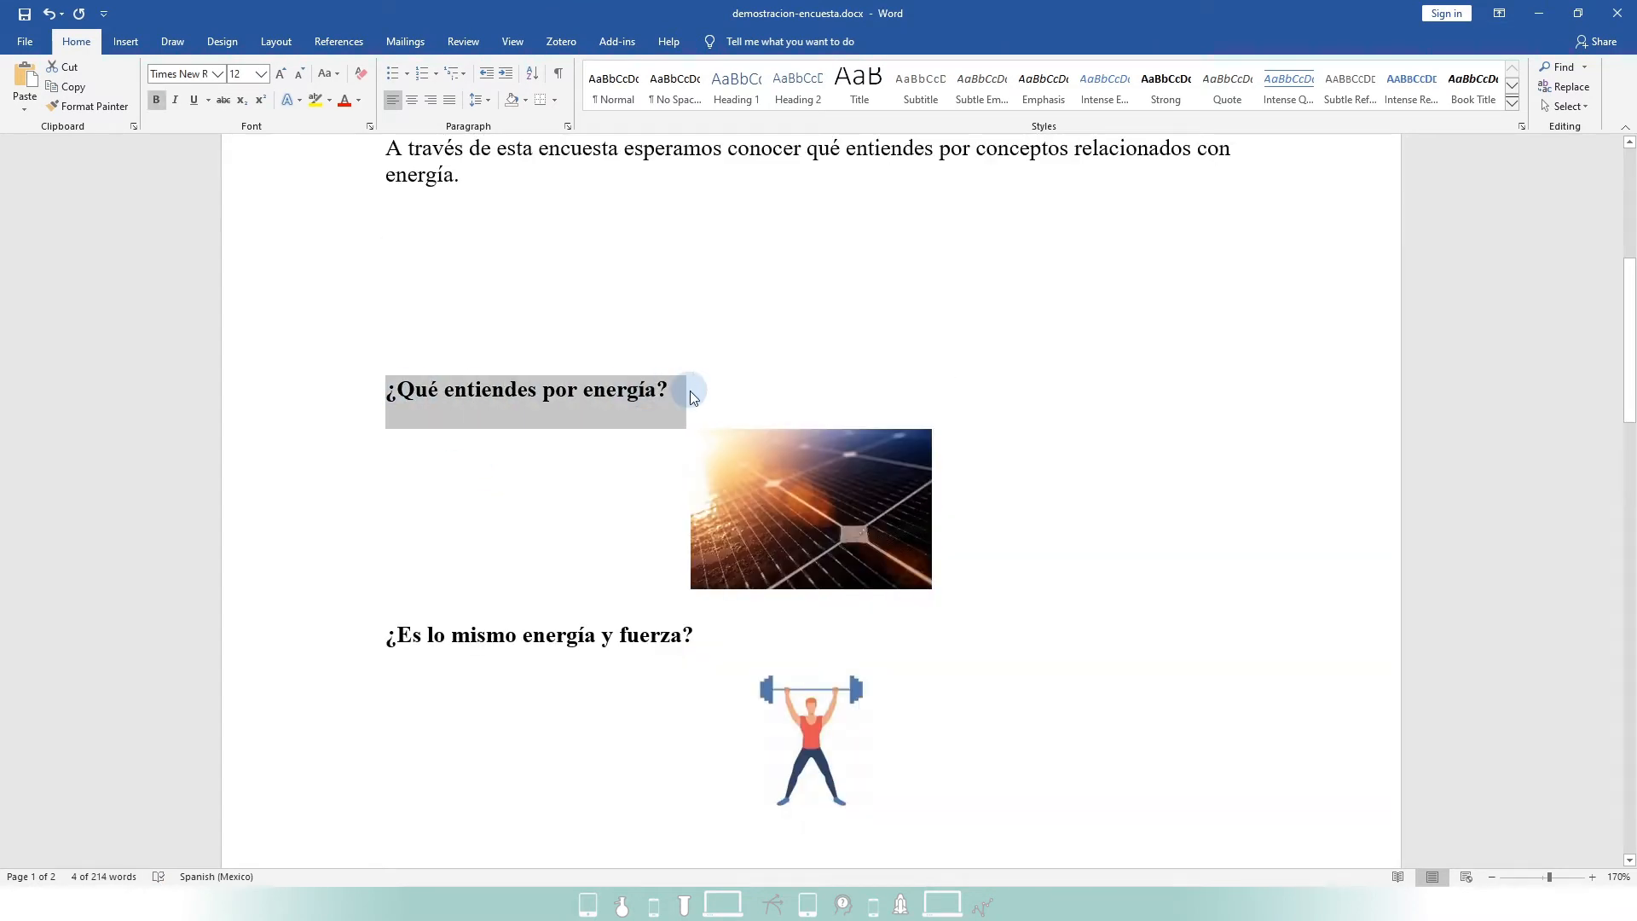
pyautogui.hotkey('alt', 'Tab')
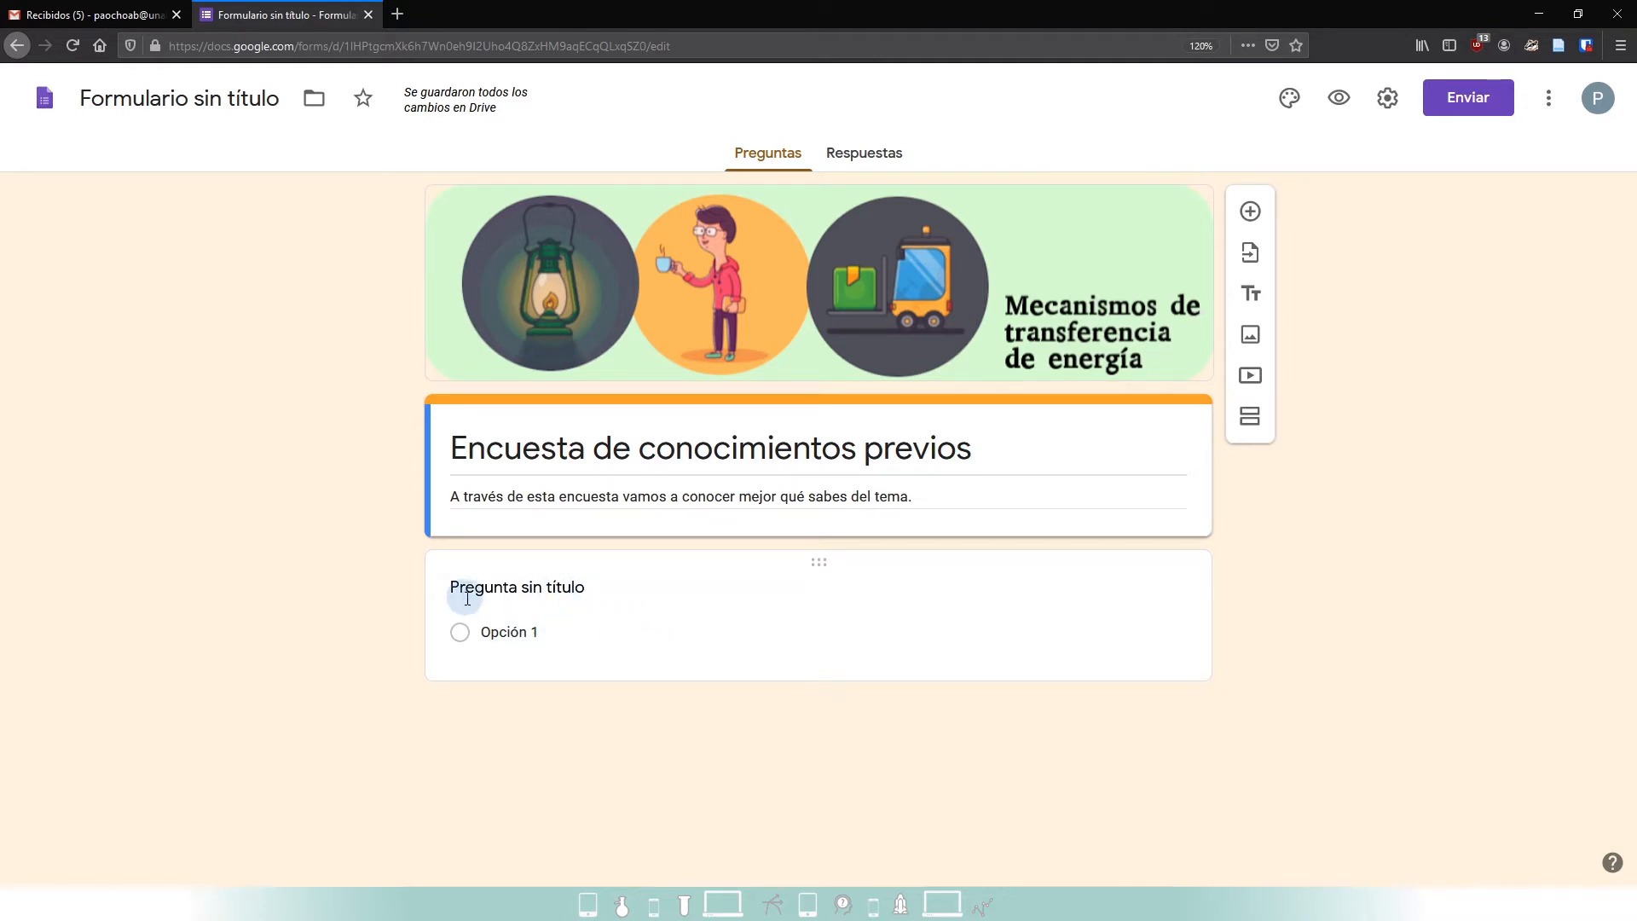
pyautogui.click(731, 621)
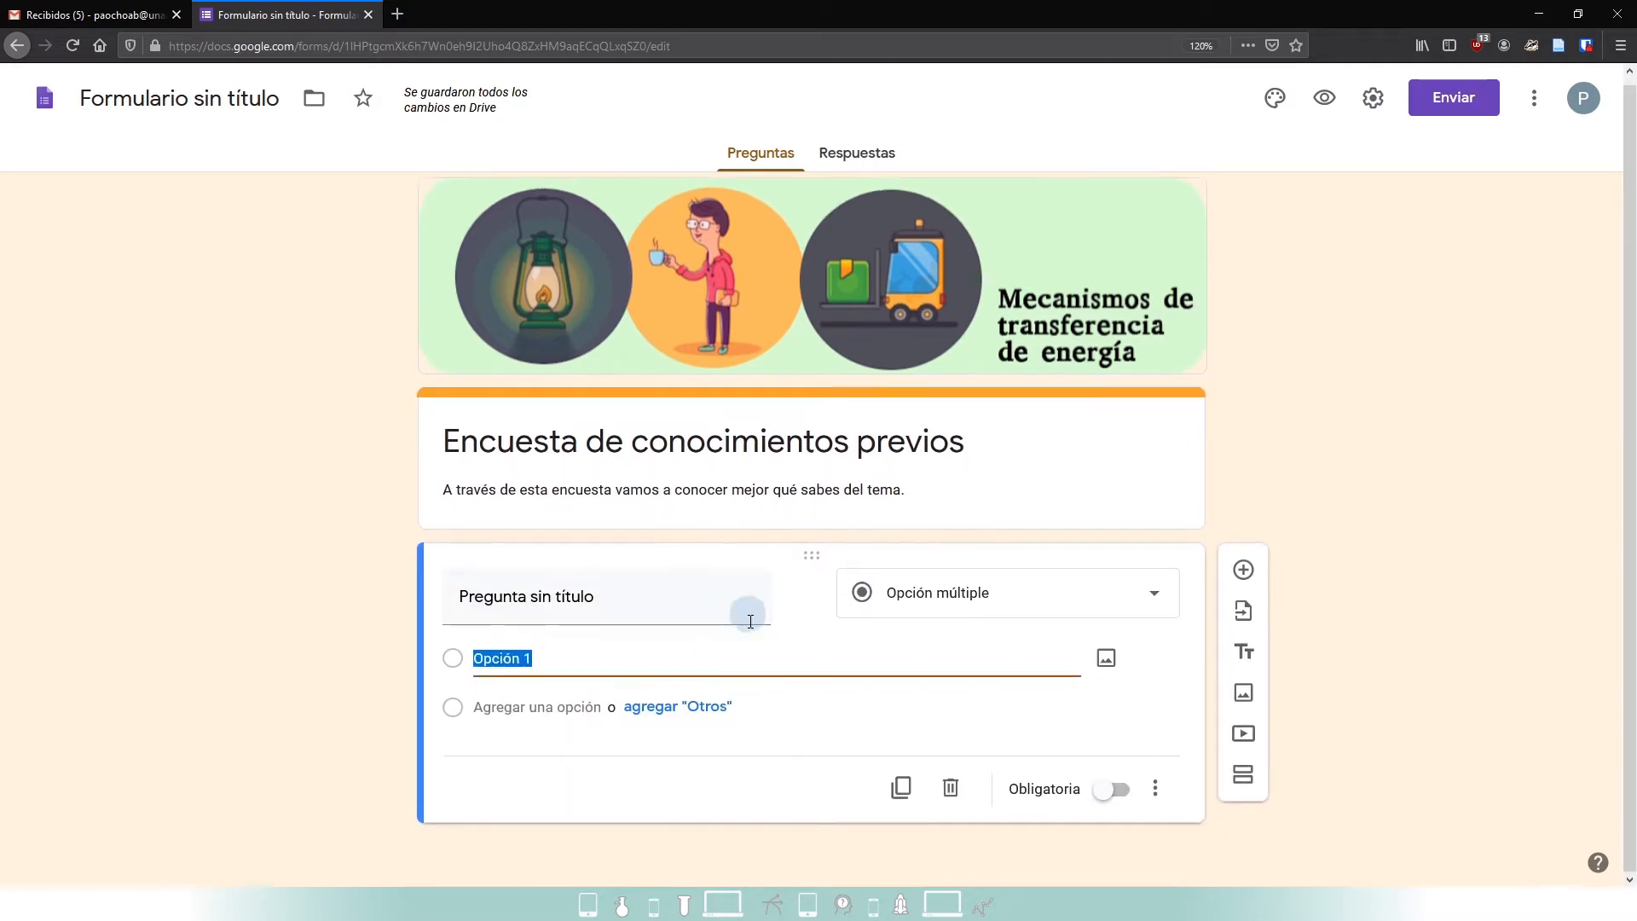
pyautogui.click(644, 590)
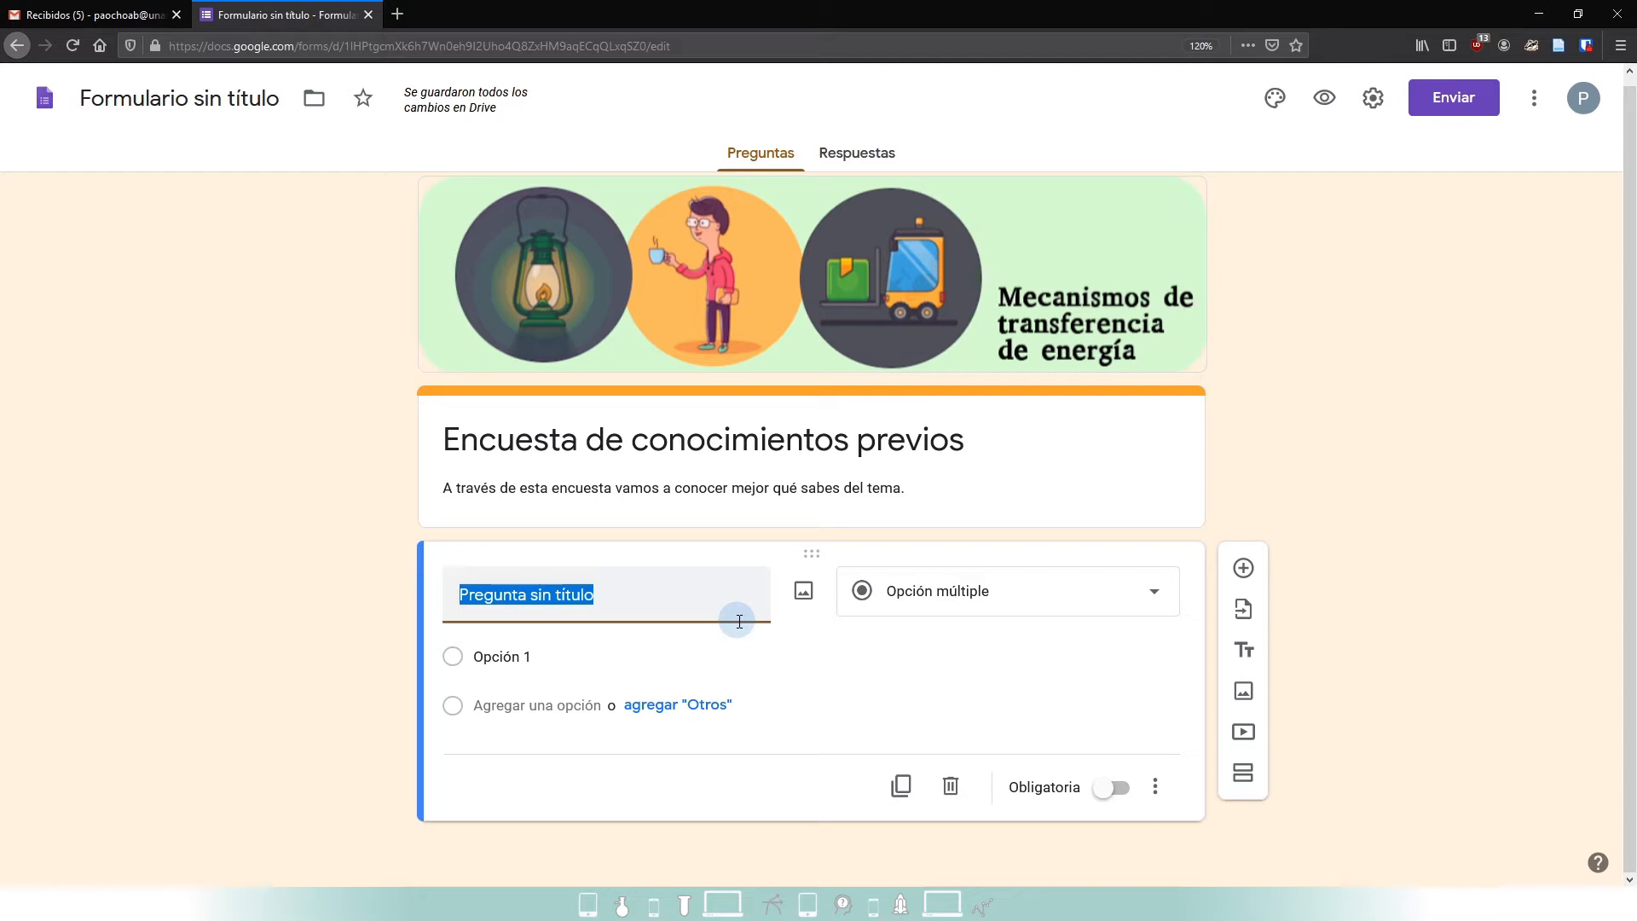
pyautogui.hotkey('ctrl', 'v')
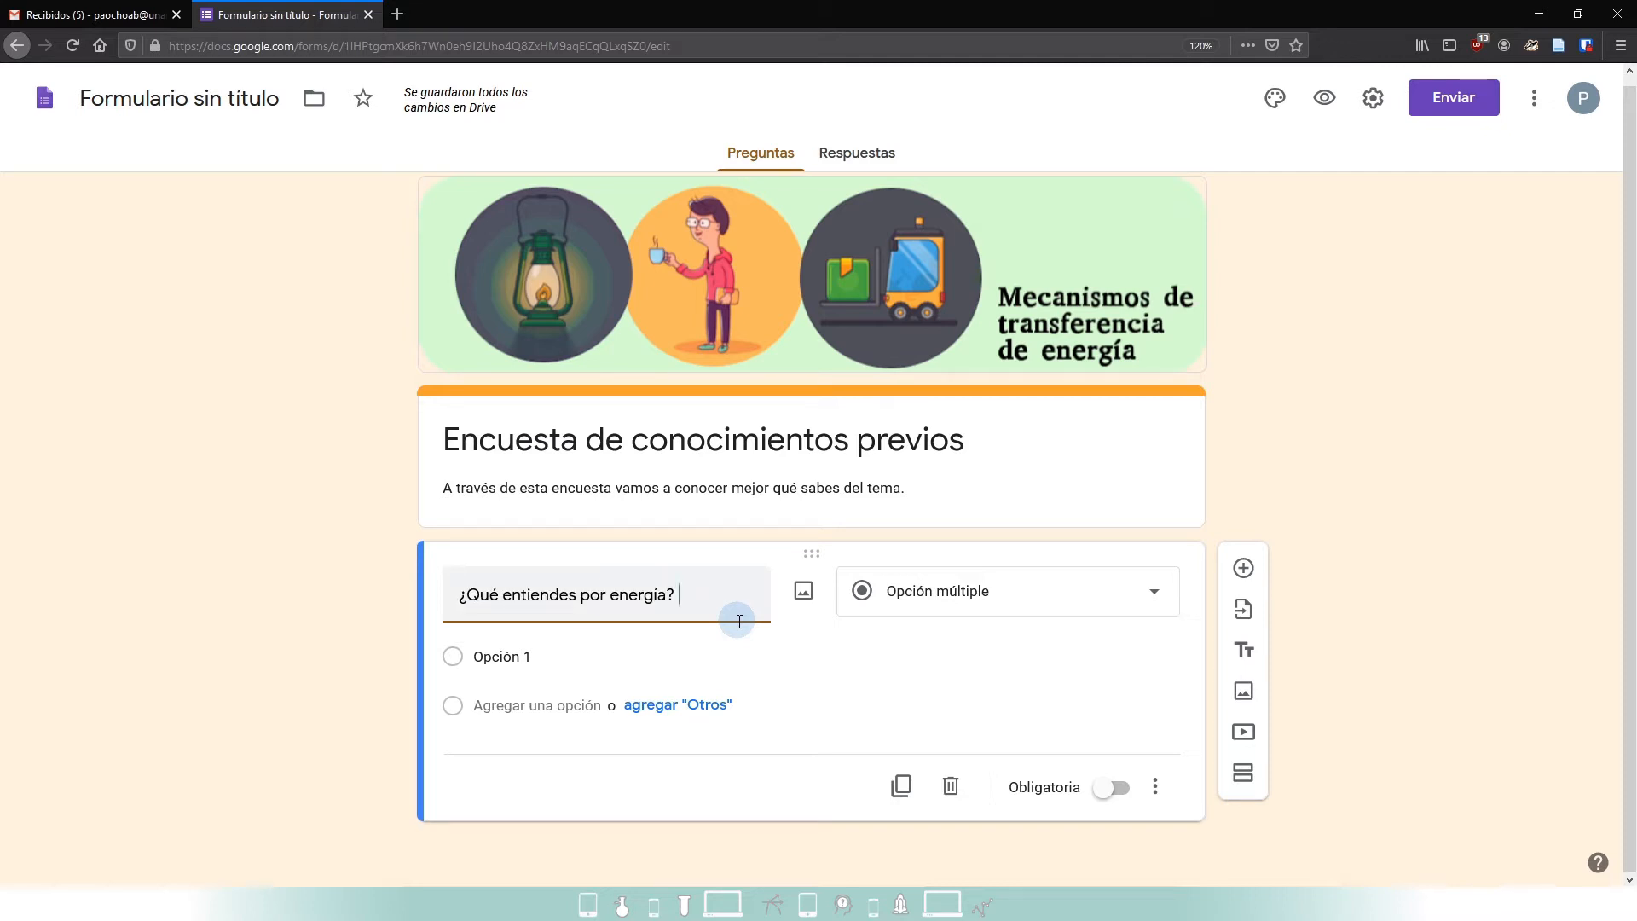
# - Set the answer type of the question "¿Qué entiendes por energía?" to Párrafo
pyautogui.click(824, 642)
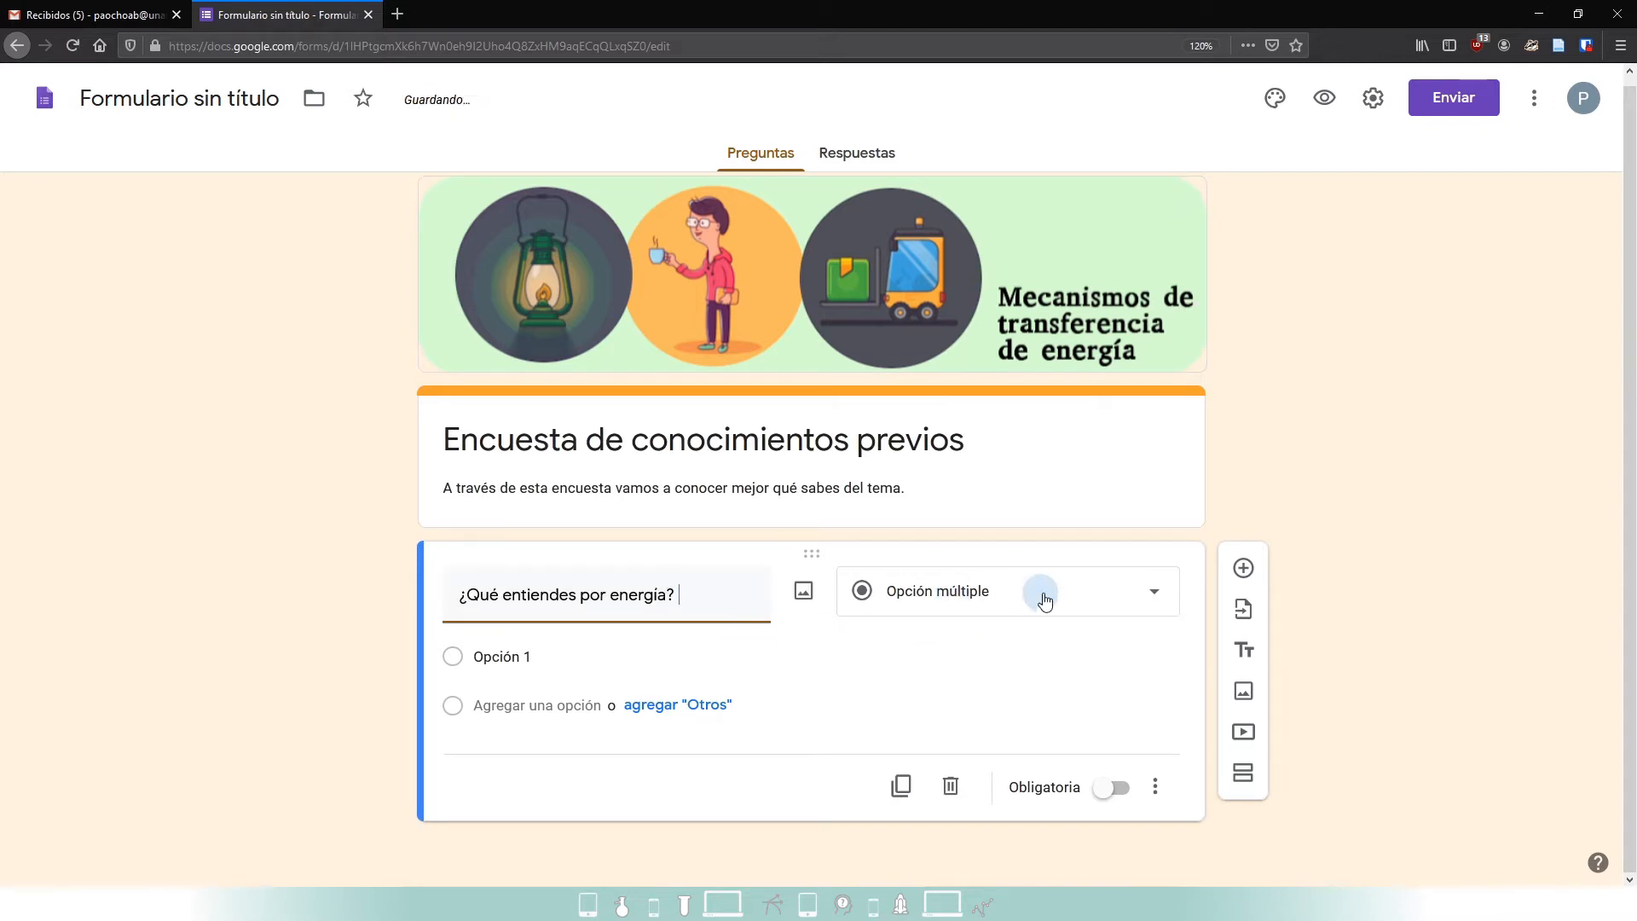
pyautogui.click(1150, 604)
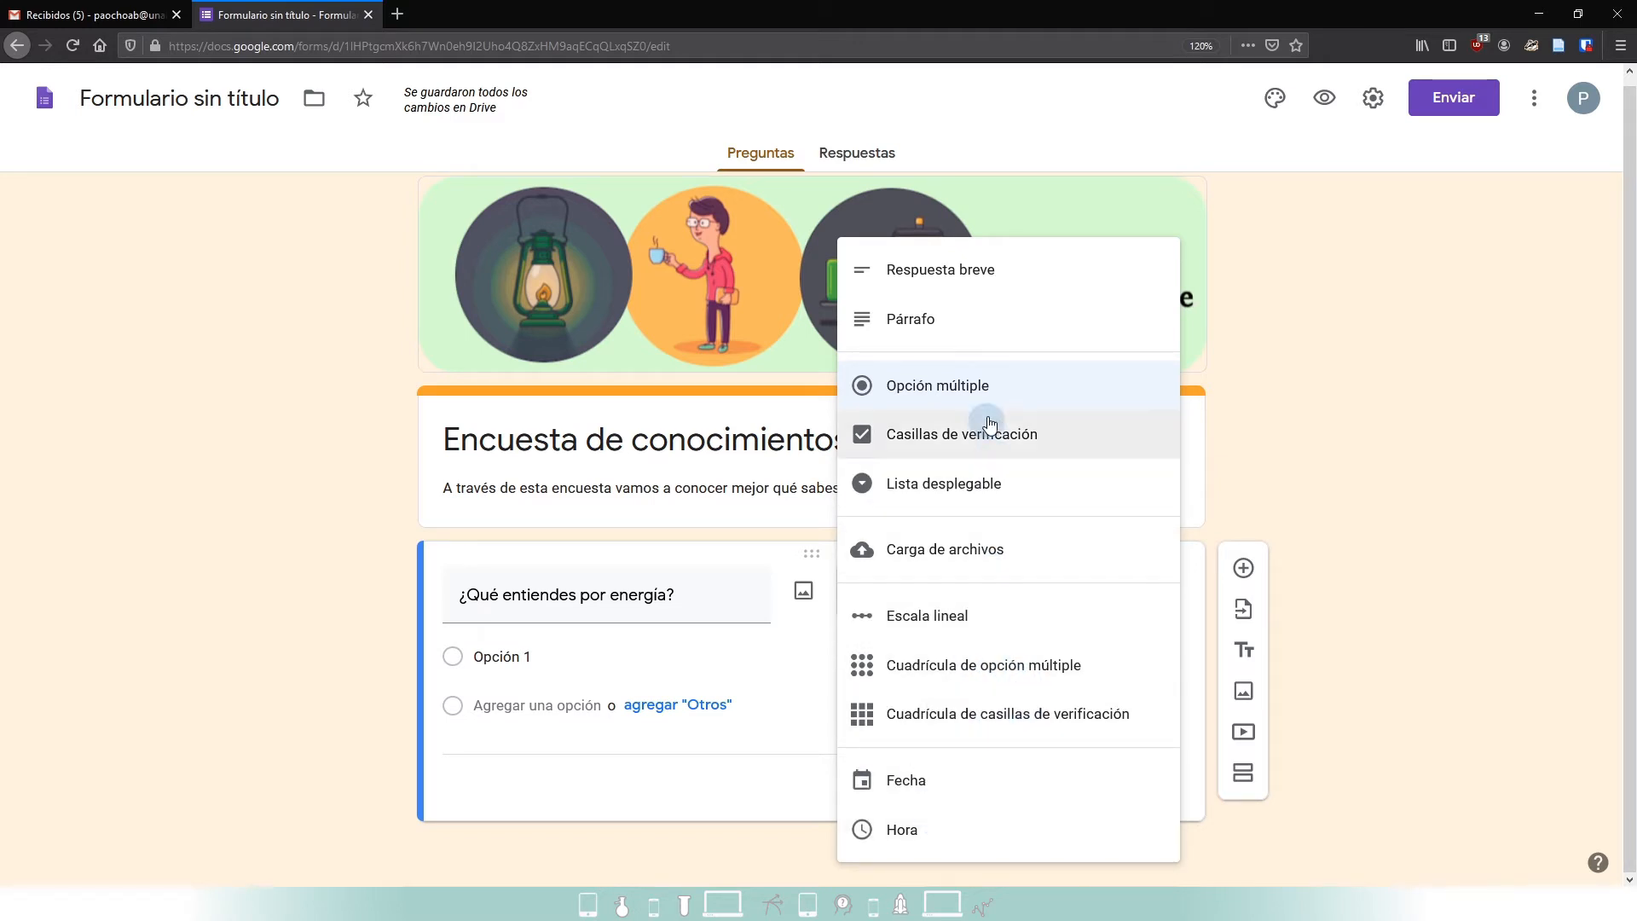
pyautogui.click(983, 321)
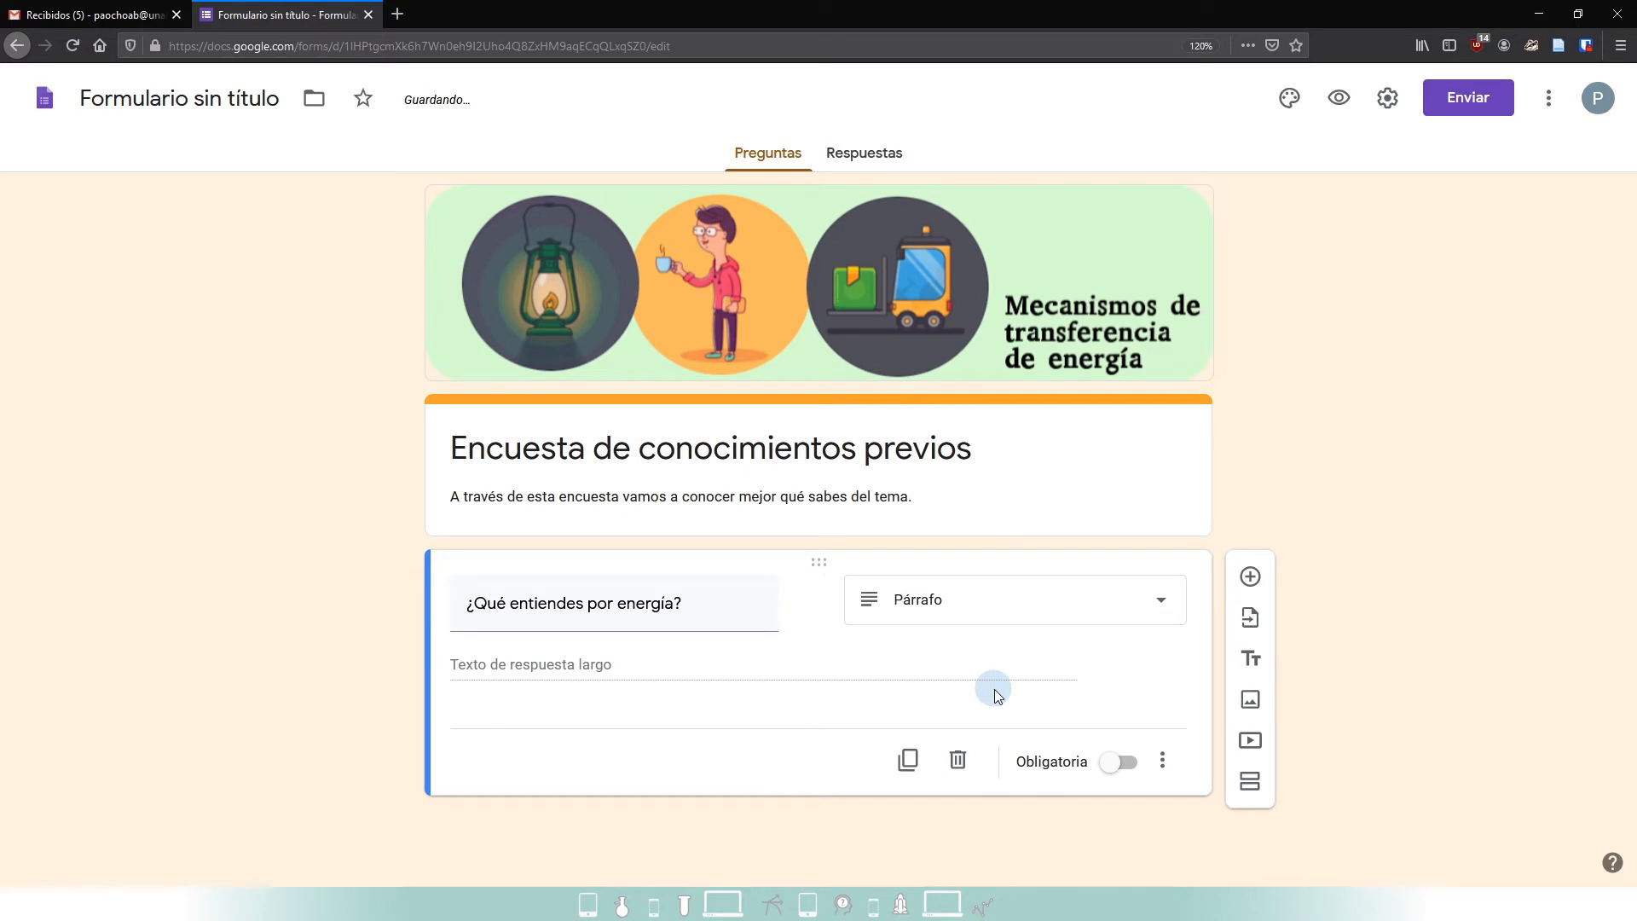
# - Insert energy.jpg from the demostracion-encuesta folder as an image between the form's title block and the first question
pyautogui.hotkey('alt', 'Tab')
pyautogui.click(815, 500)
pyautogui.hotkey('alt', 'Tab')
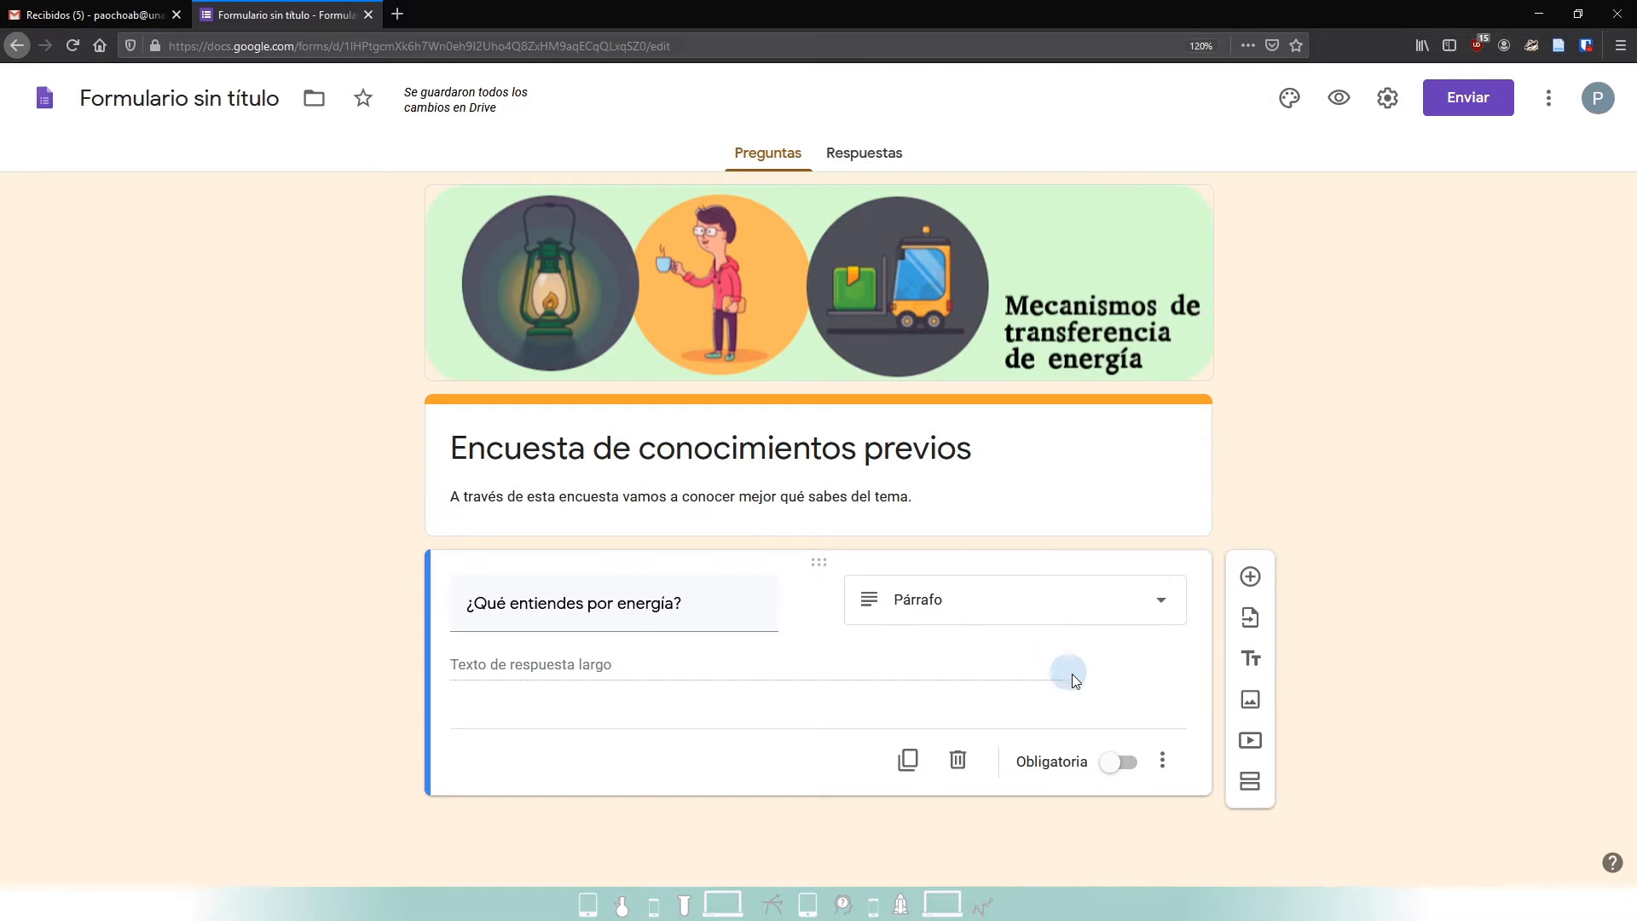
pyautogui.click(1077, 462)
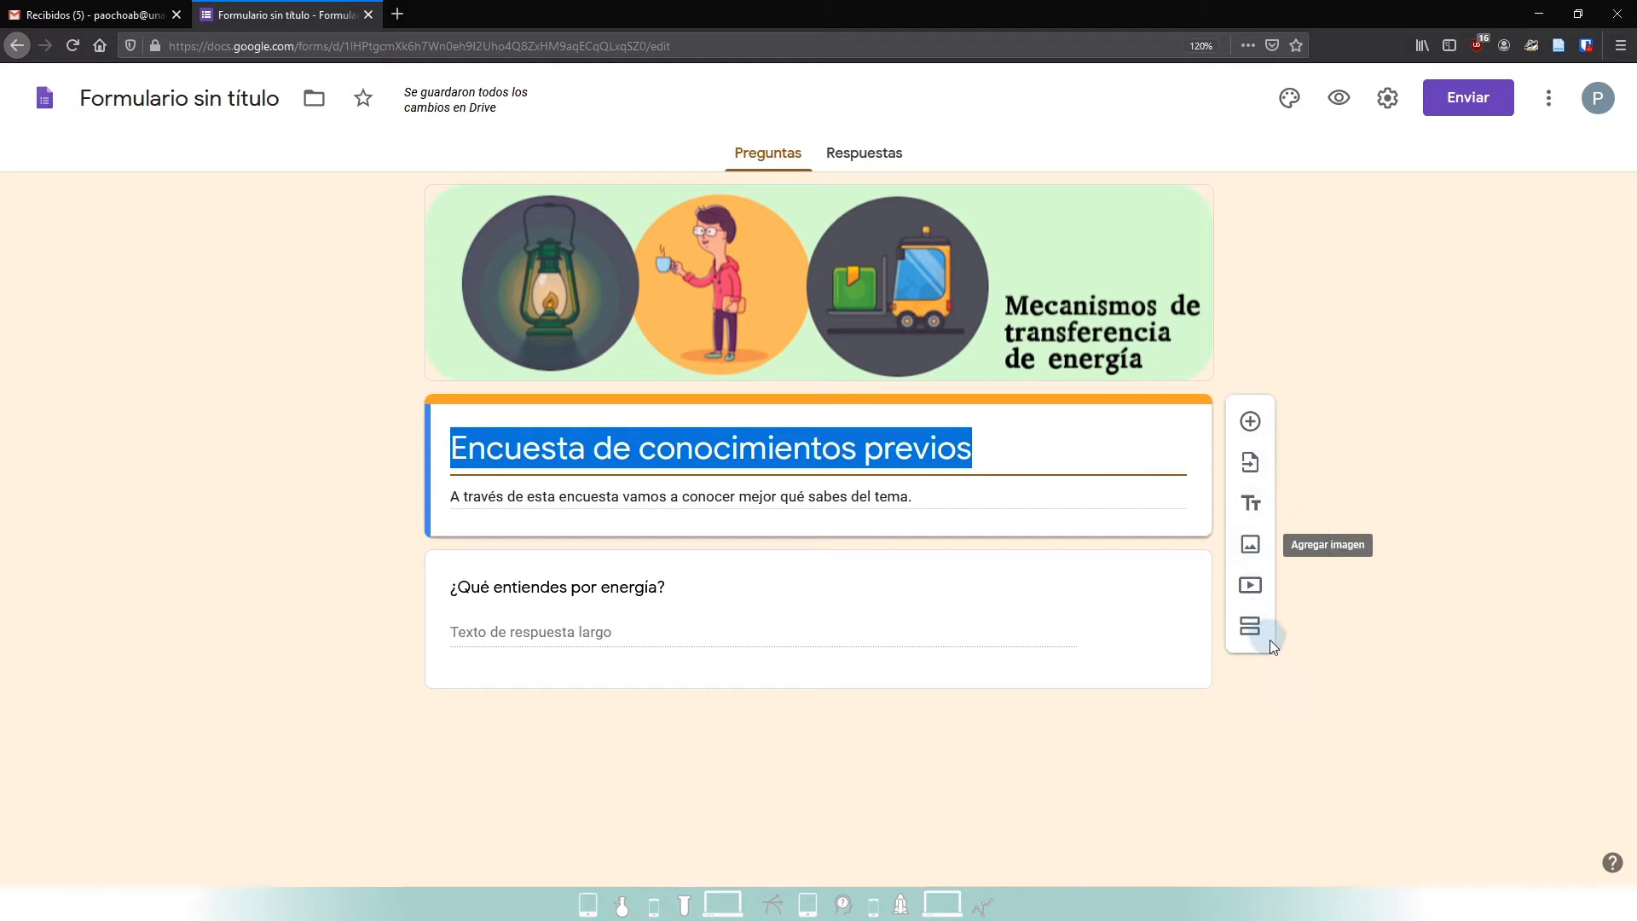
pyautogui.click(1032, 588)
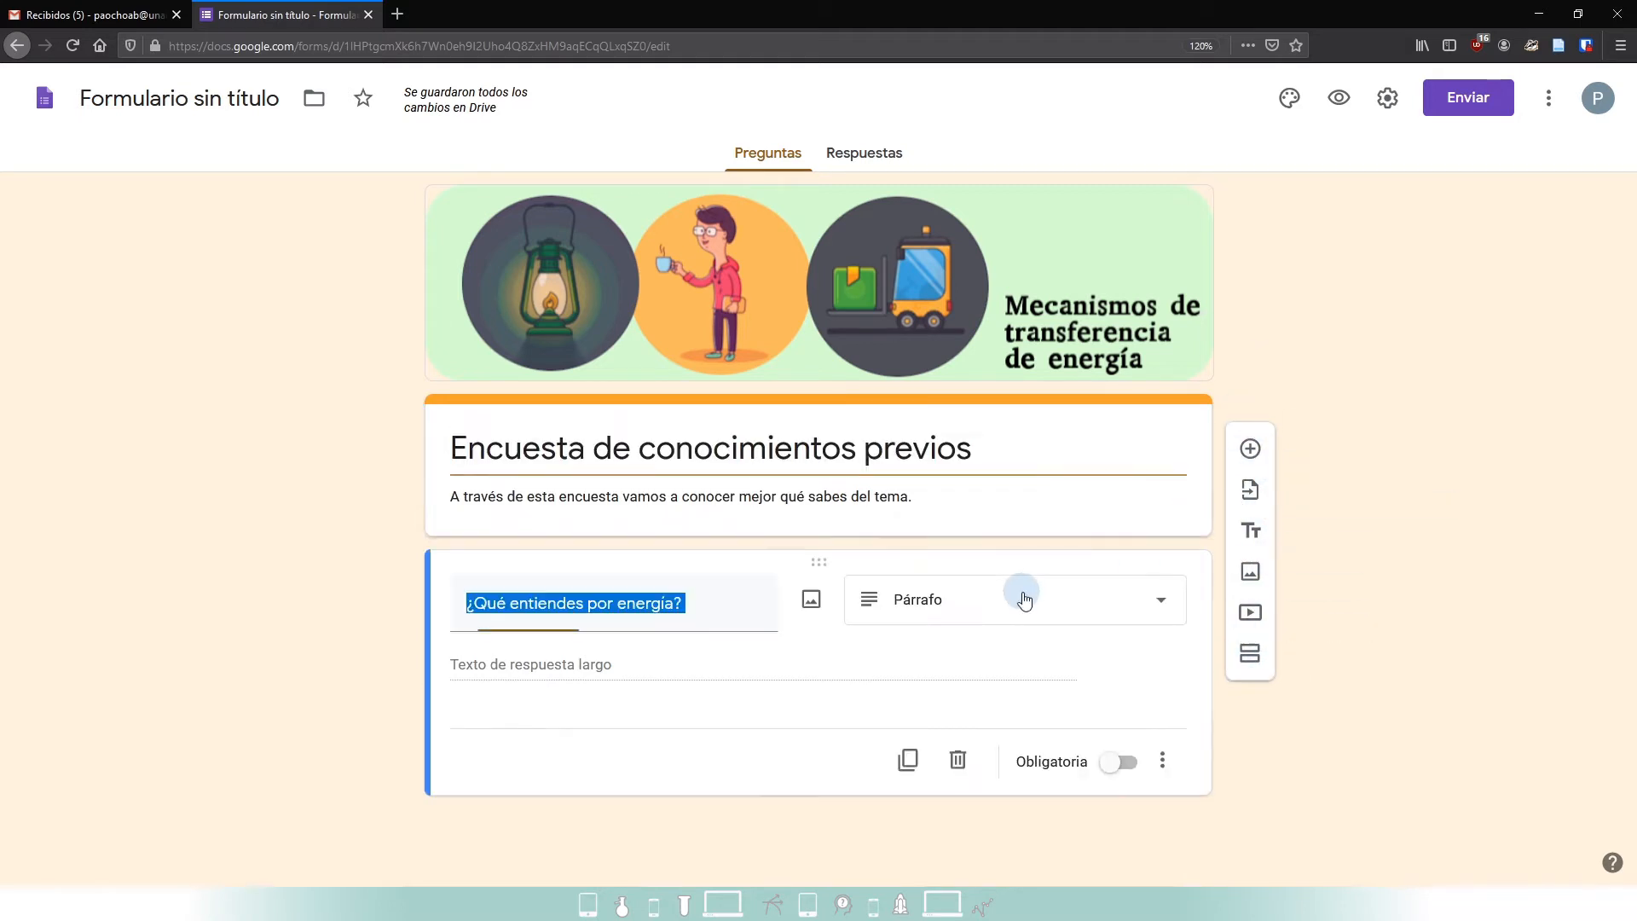
pyautogui.click(1100, 490)
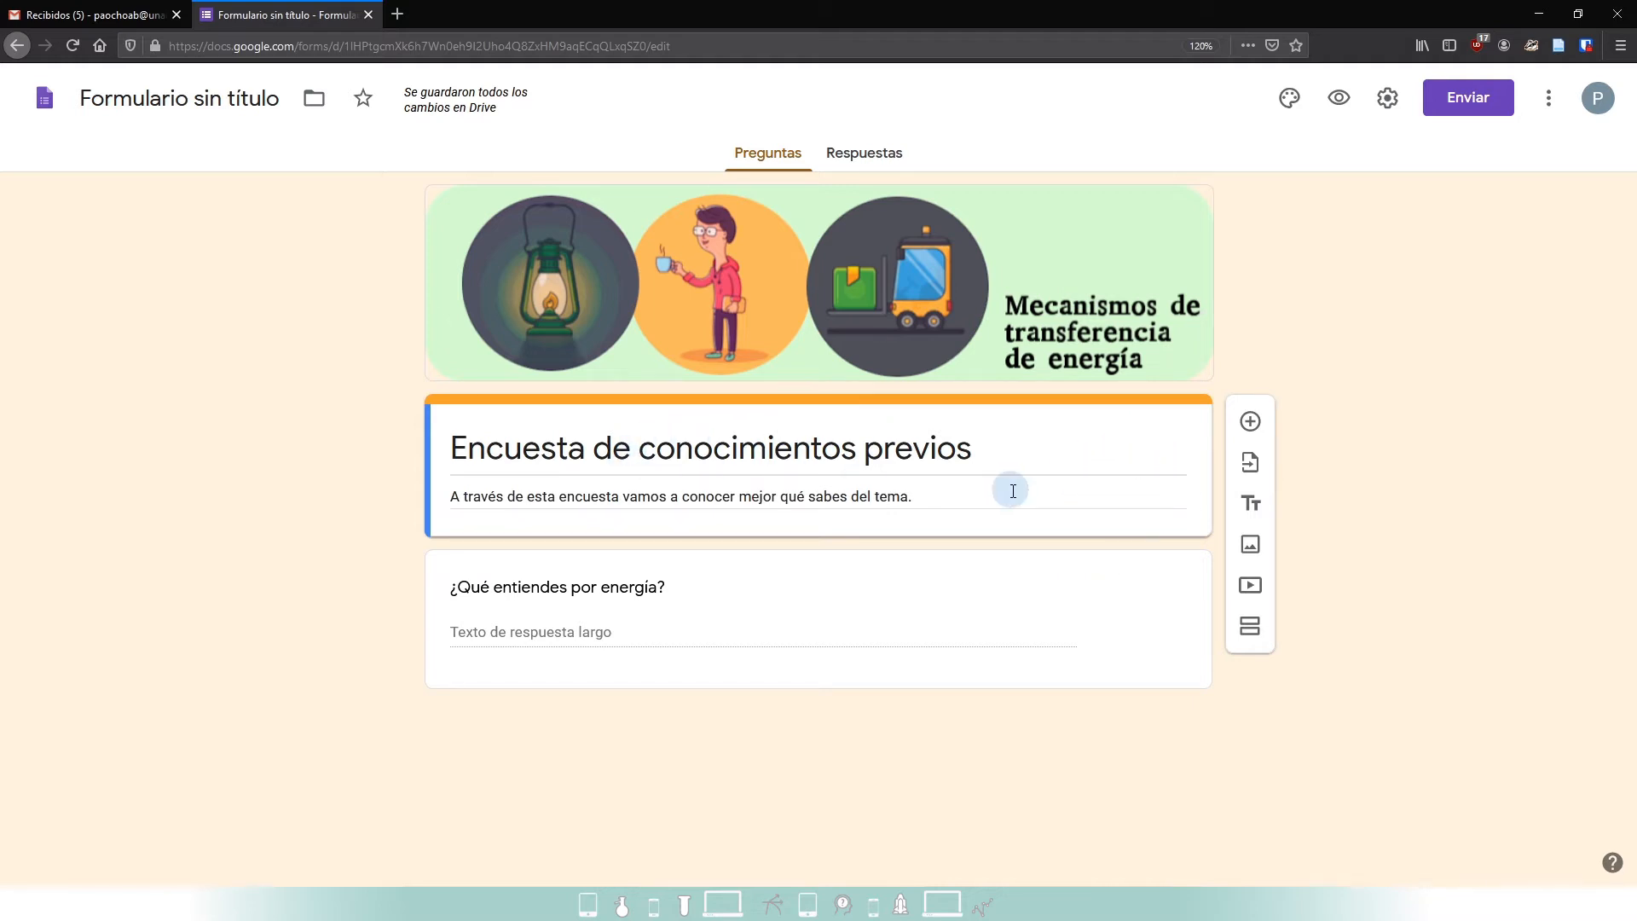
pyautogui.click(1254, 423)
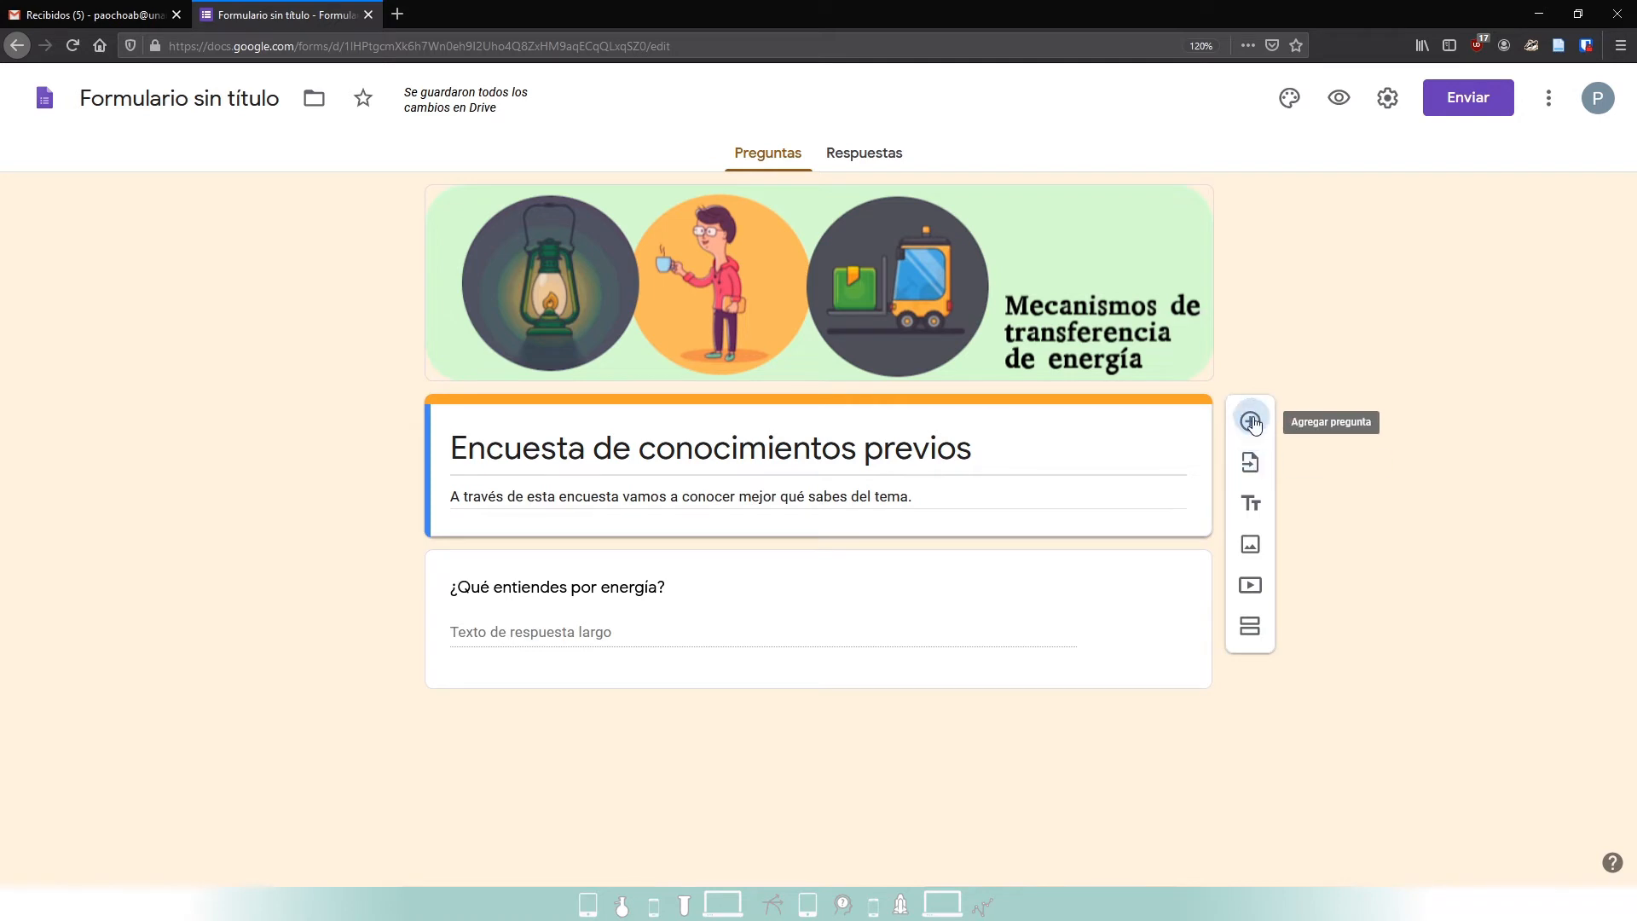
pyautogui.click(1253, 553)
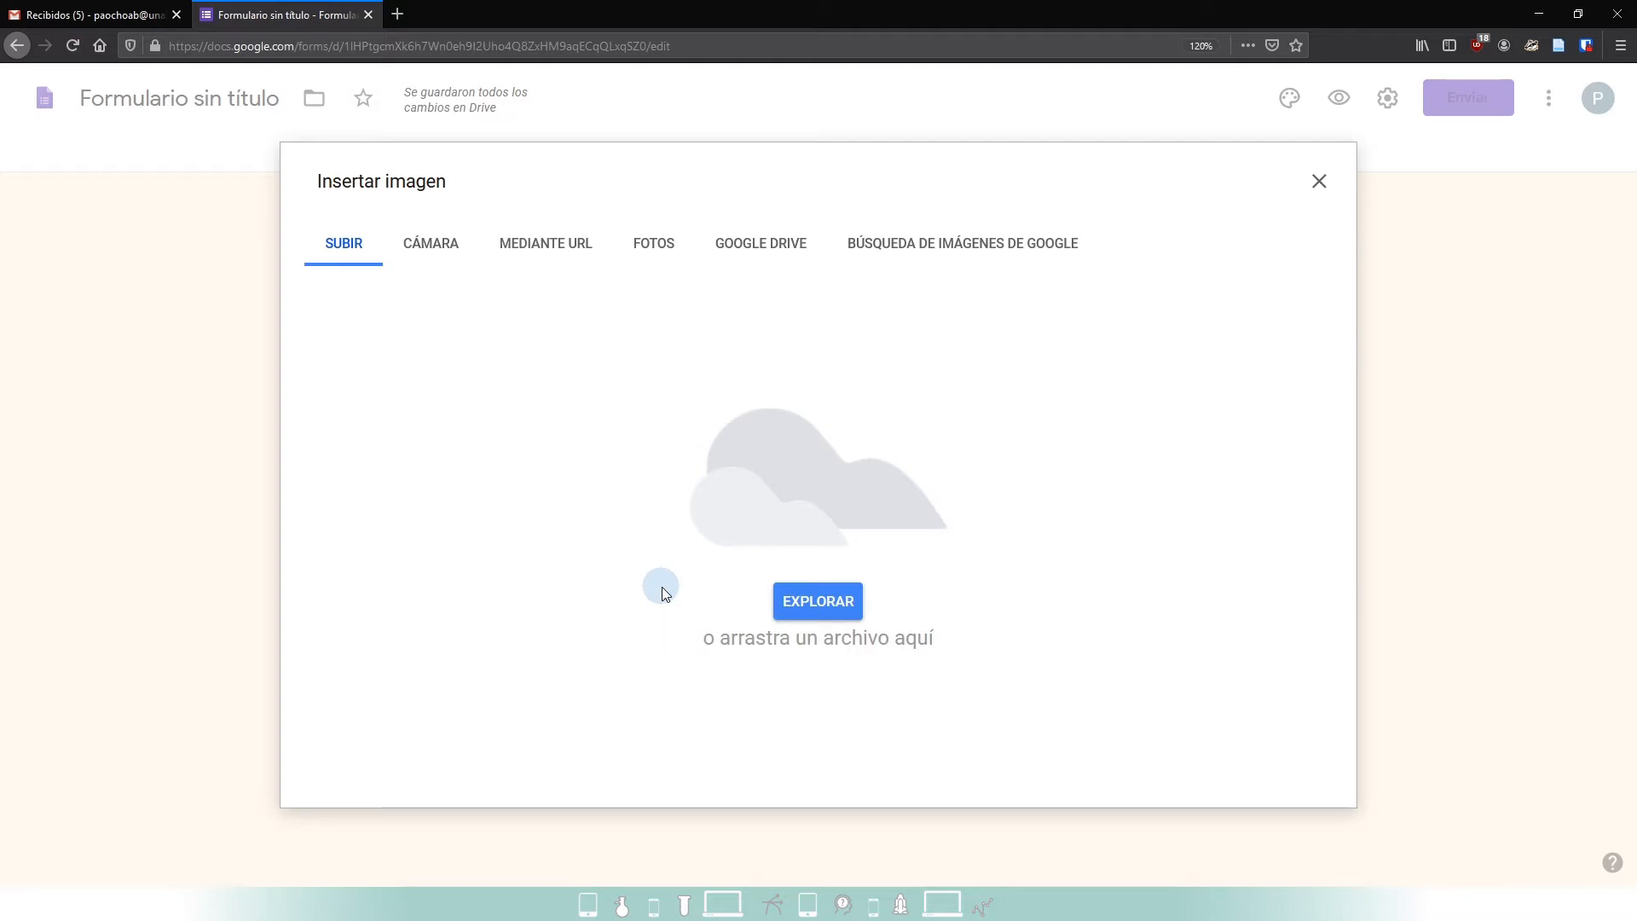
pyautogui.click(137, 861)
pyautogui.moveTo(853, 285); pyautogui.dragTo(839, 623)
pyautogui.click(1256, 479)
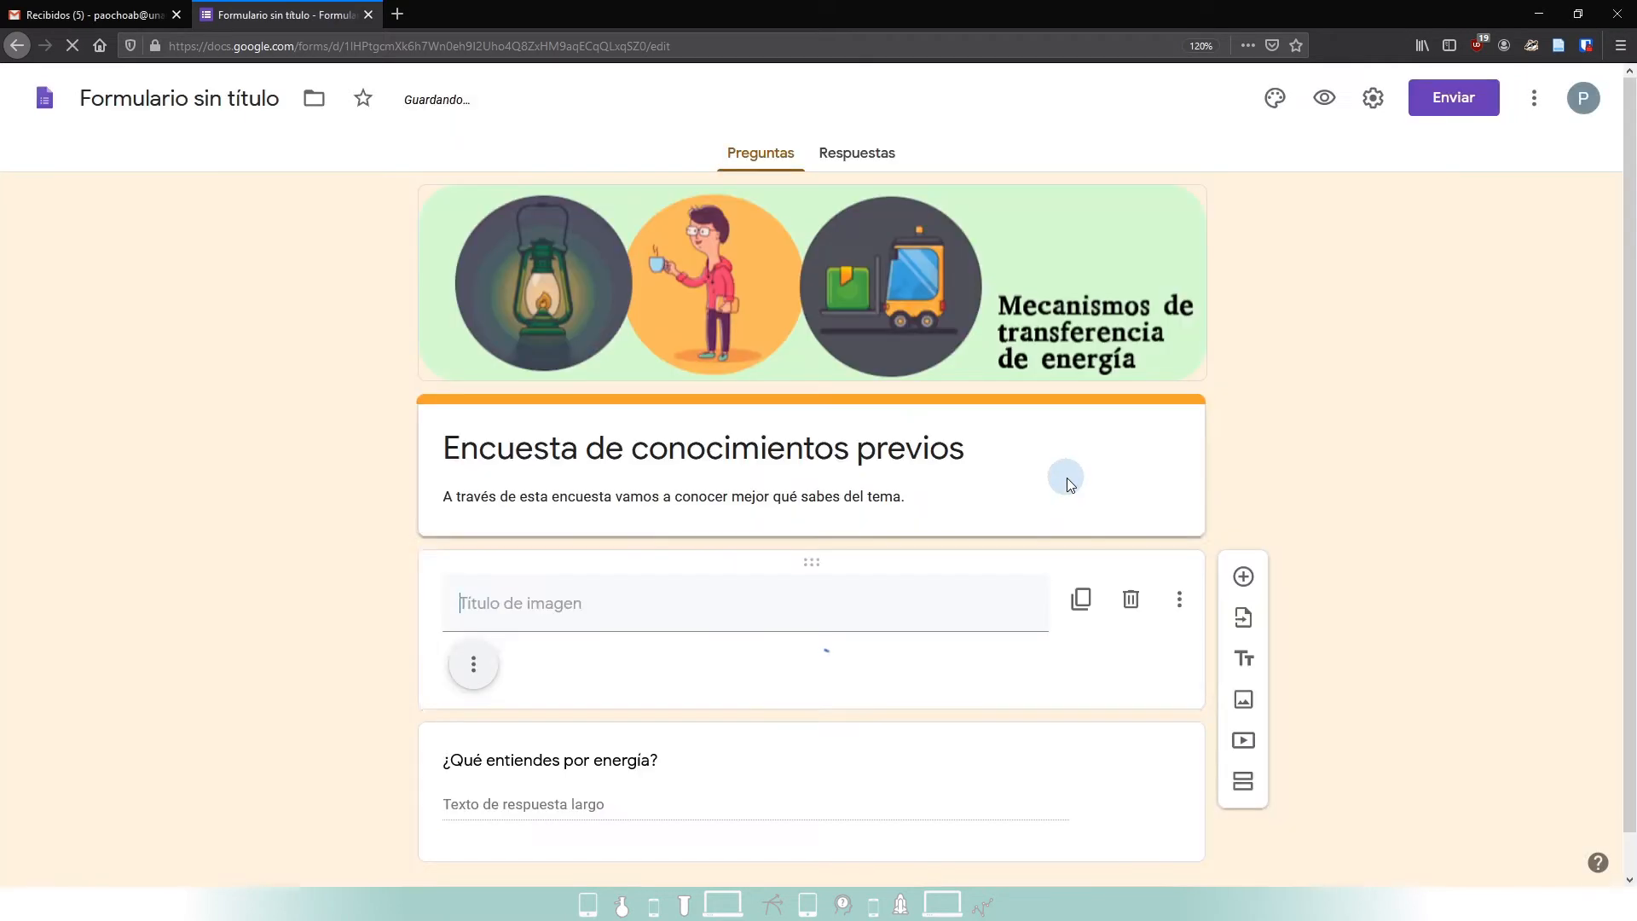
# - Shrink the solar panel image to roughly a third of its original width and centre it
pyautogui.scroll(-5, 1010, 496)
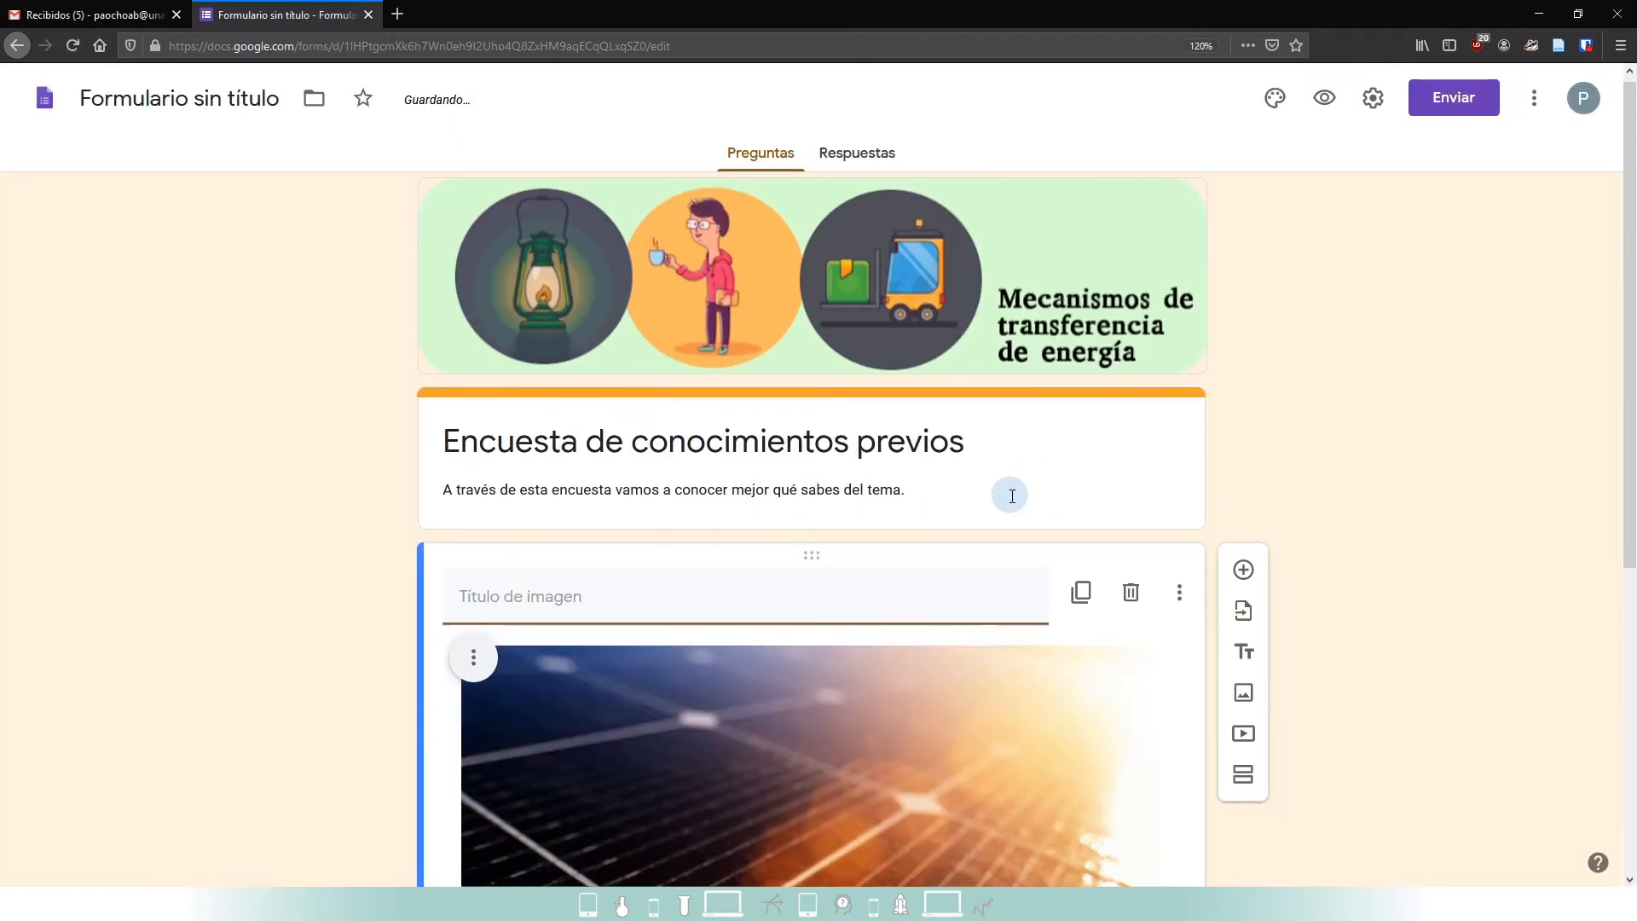
pyautogui.click(883, 532)
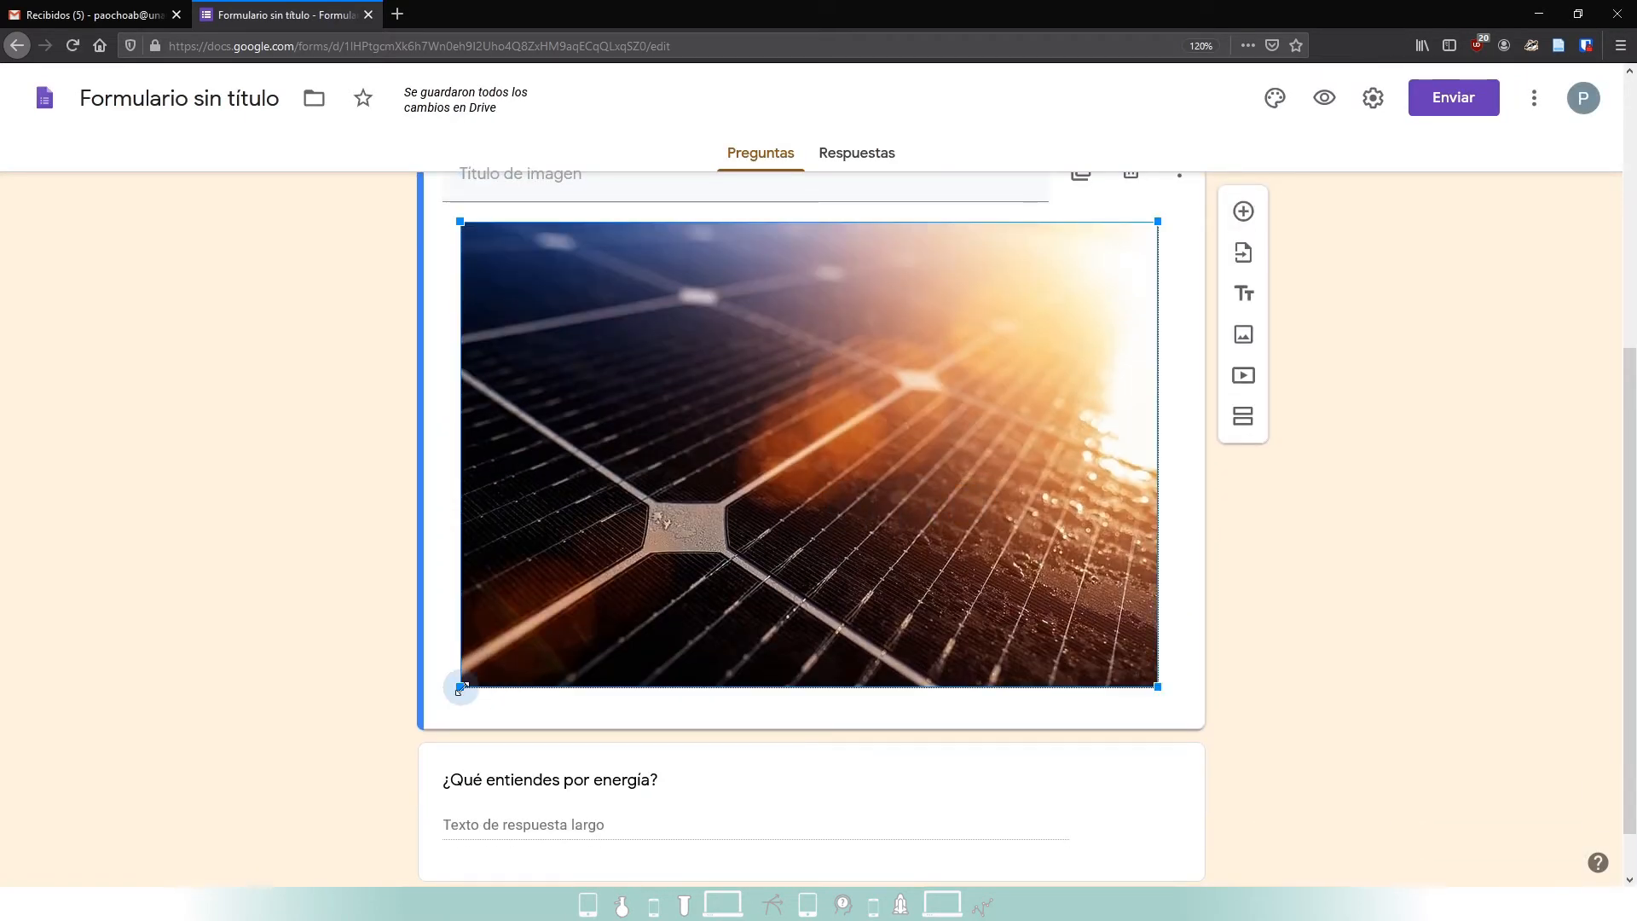
pyautogui.moveTo(461, 690); pyautogui.dragTo(735, 490)
pyautogui.click(896, 577)
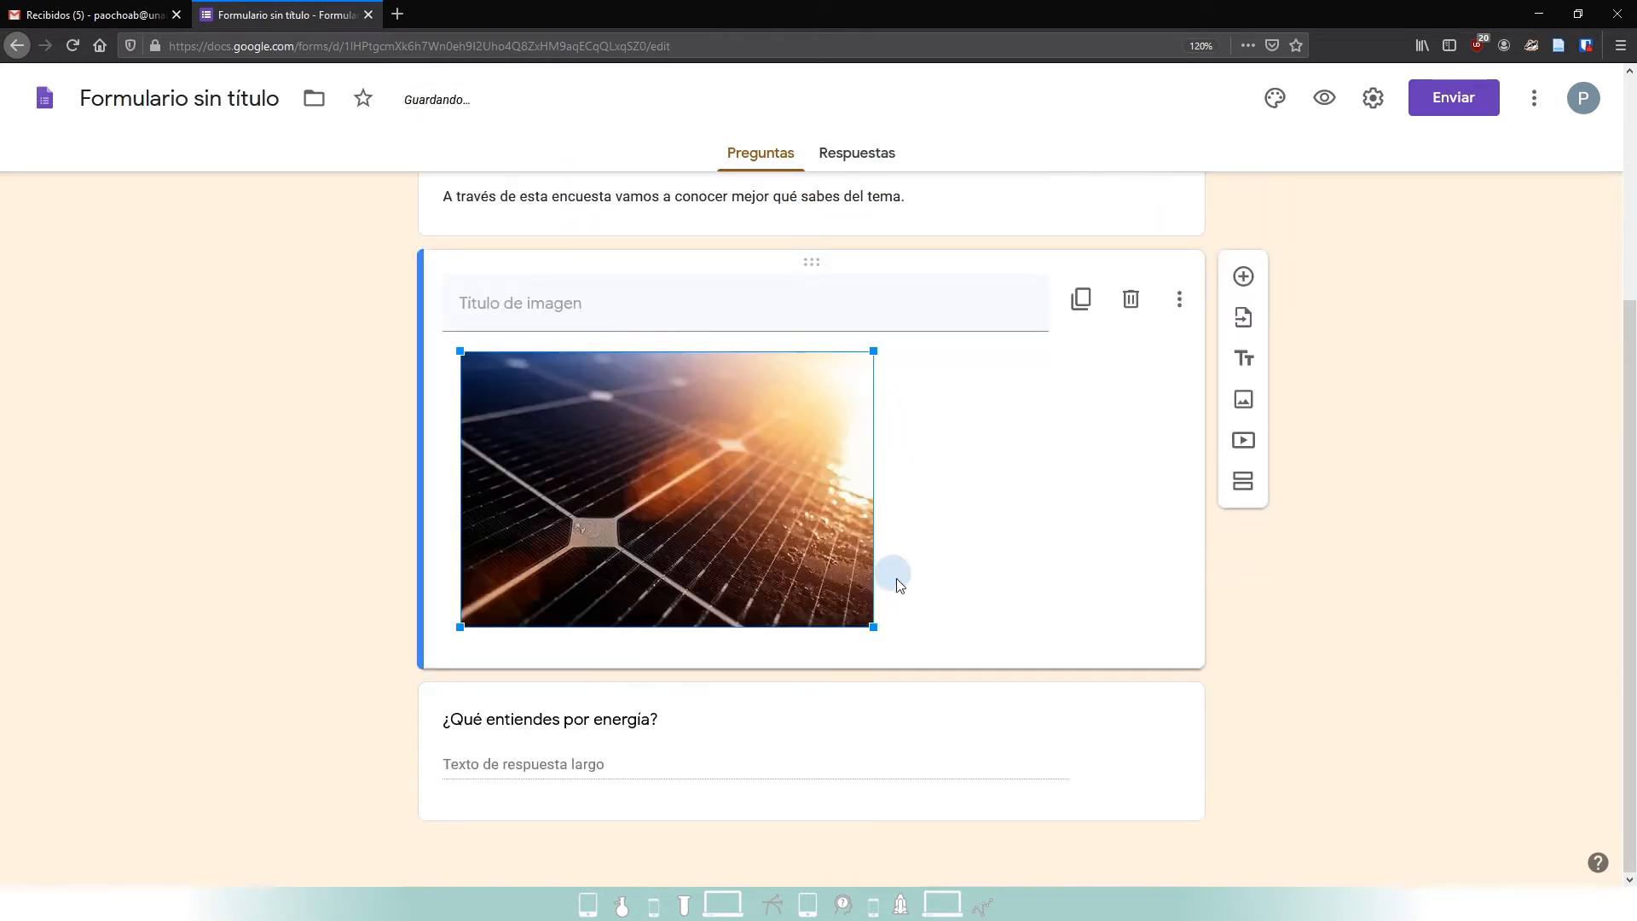
pyautogui.moveTo(872, 629); pyautogui.dragTo(709, 525)
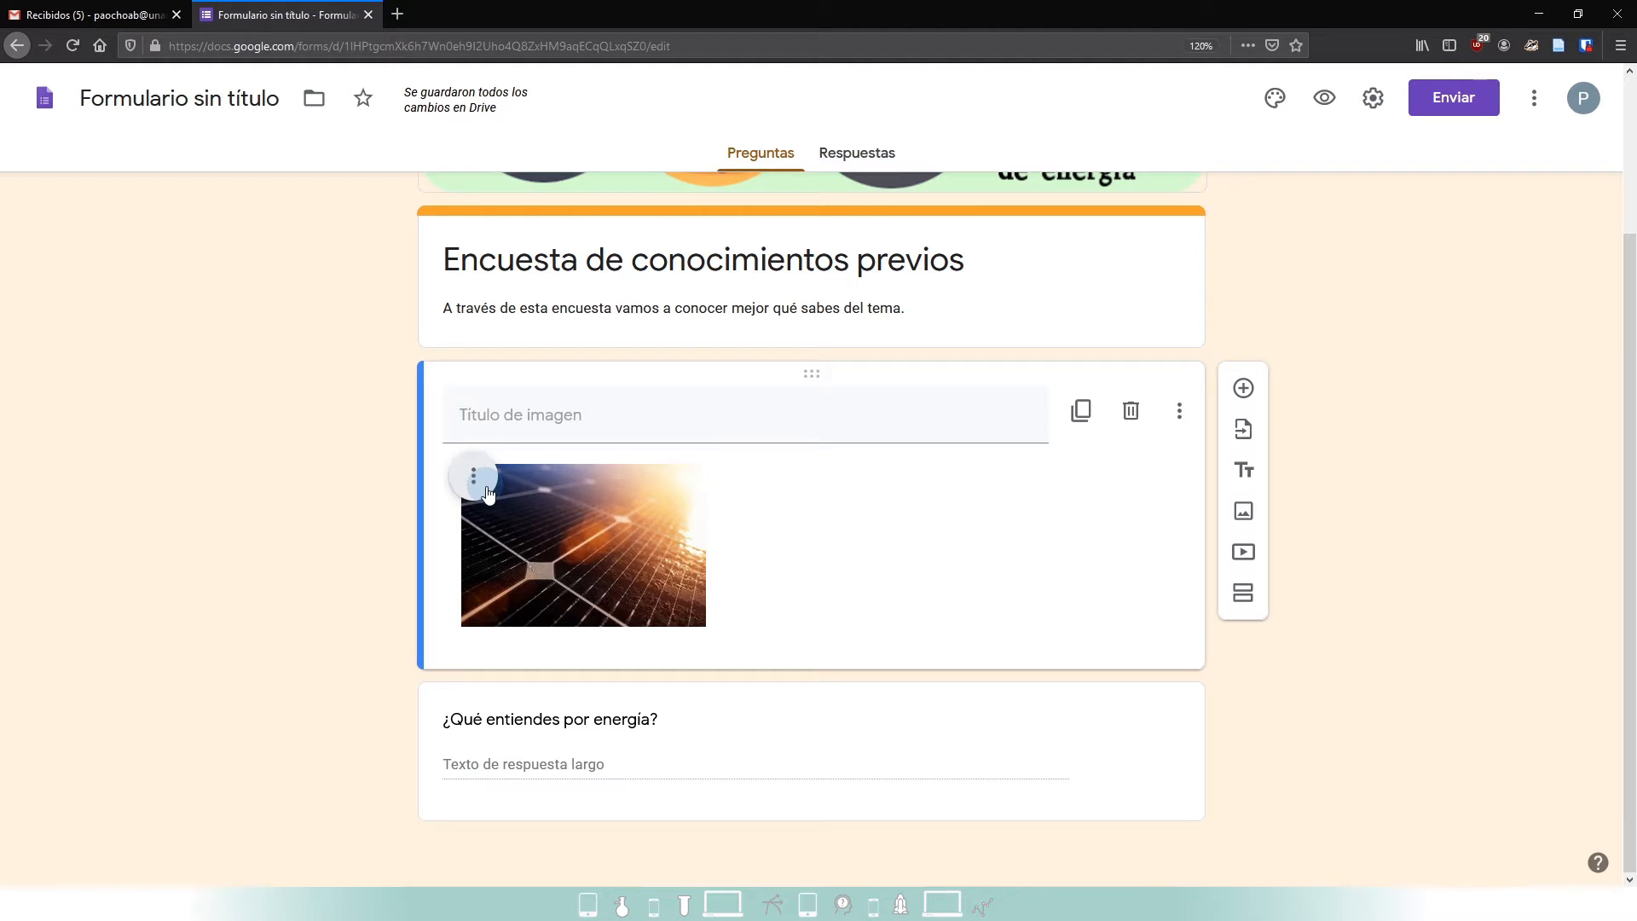
pyautogui.click(474, 478)
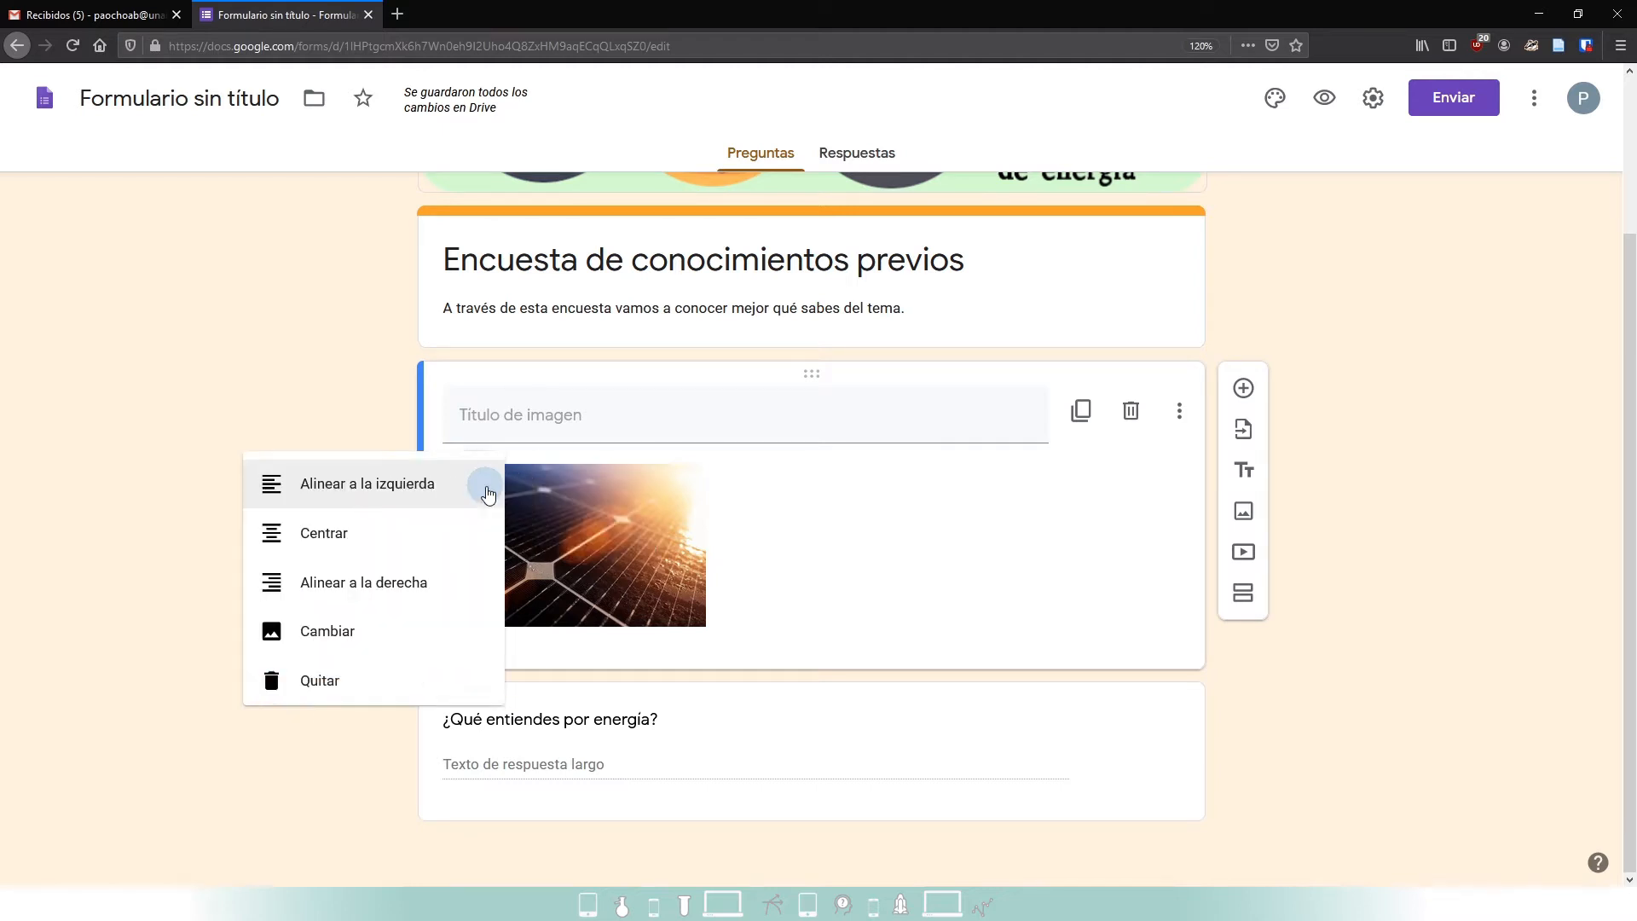
pyautogui.click(340, 550)
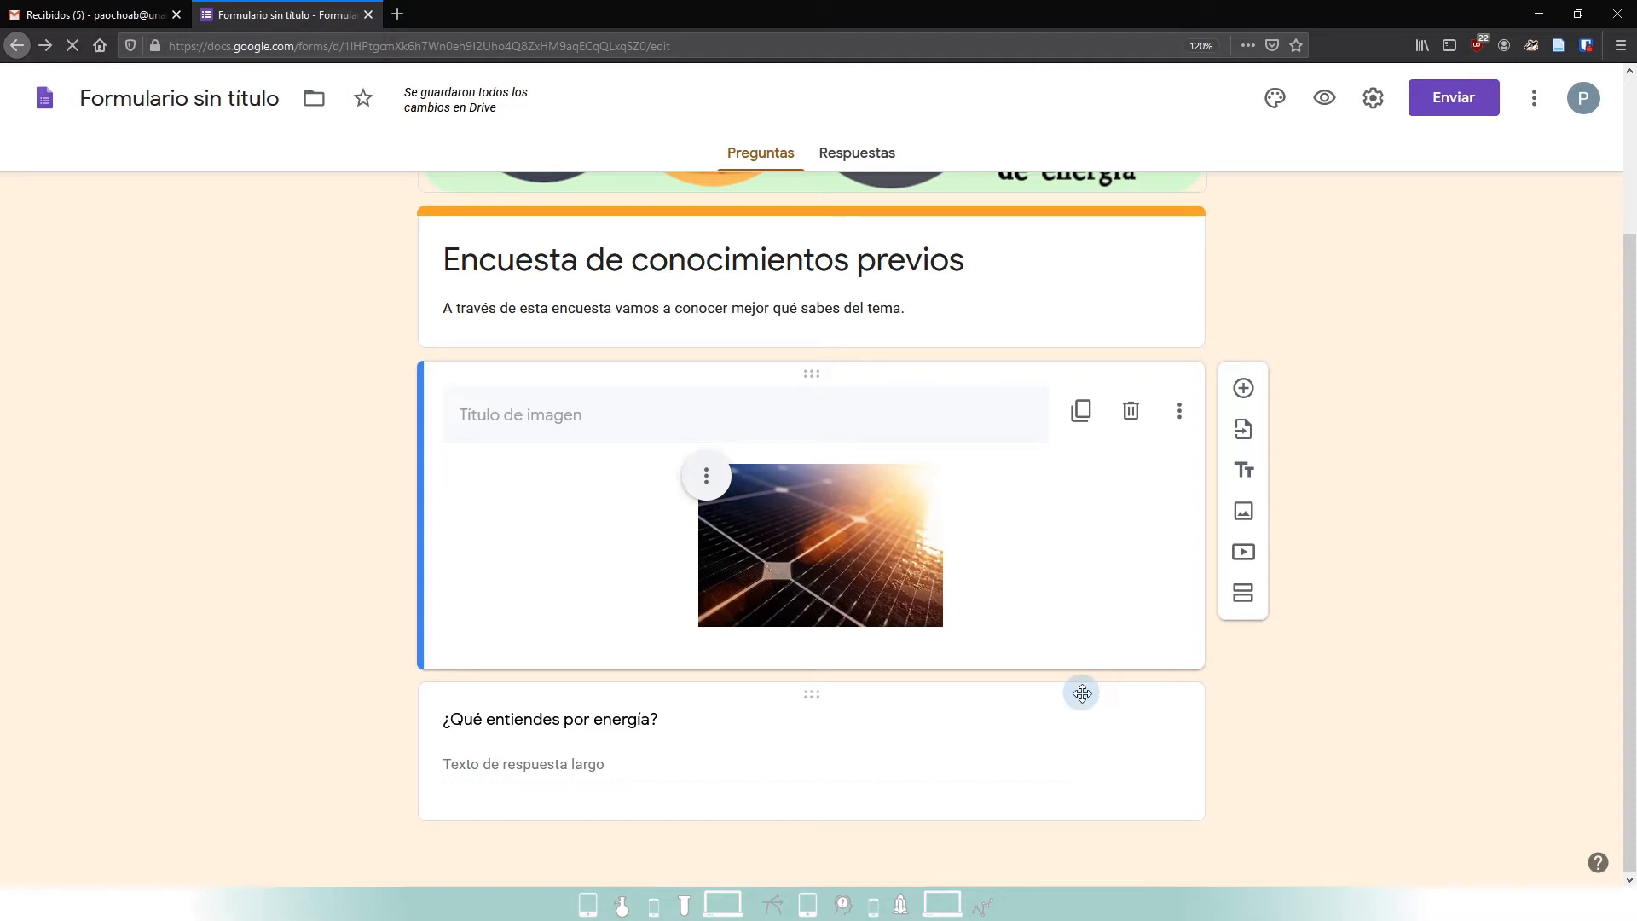
# - Switch to the Word document demostracion-encuesta.docx and copy the question "¿Es lo mismo energía y fuerza?"
pyautogui.hotkey('alt', 'Tab')
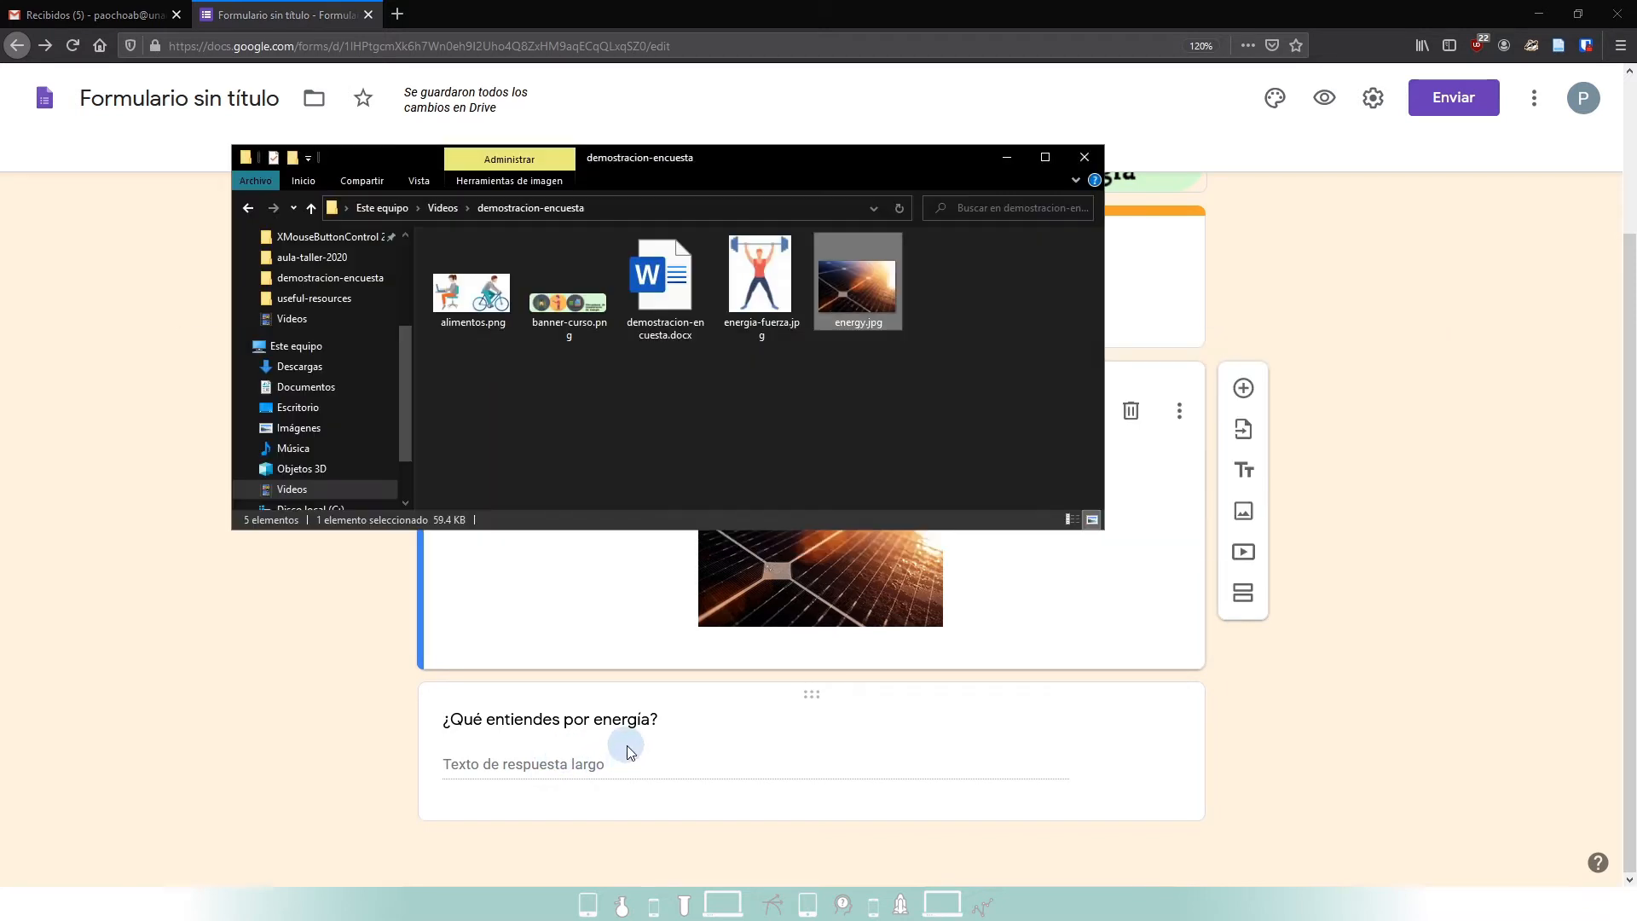
pyautogui.click(643, 590)
pyautogui.click(190, 902)
pyautogui.scroll(-3, 457, 625)
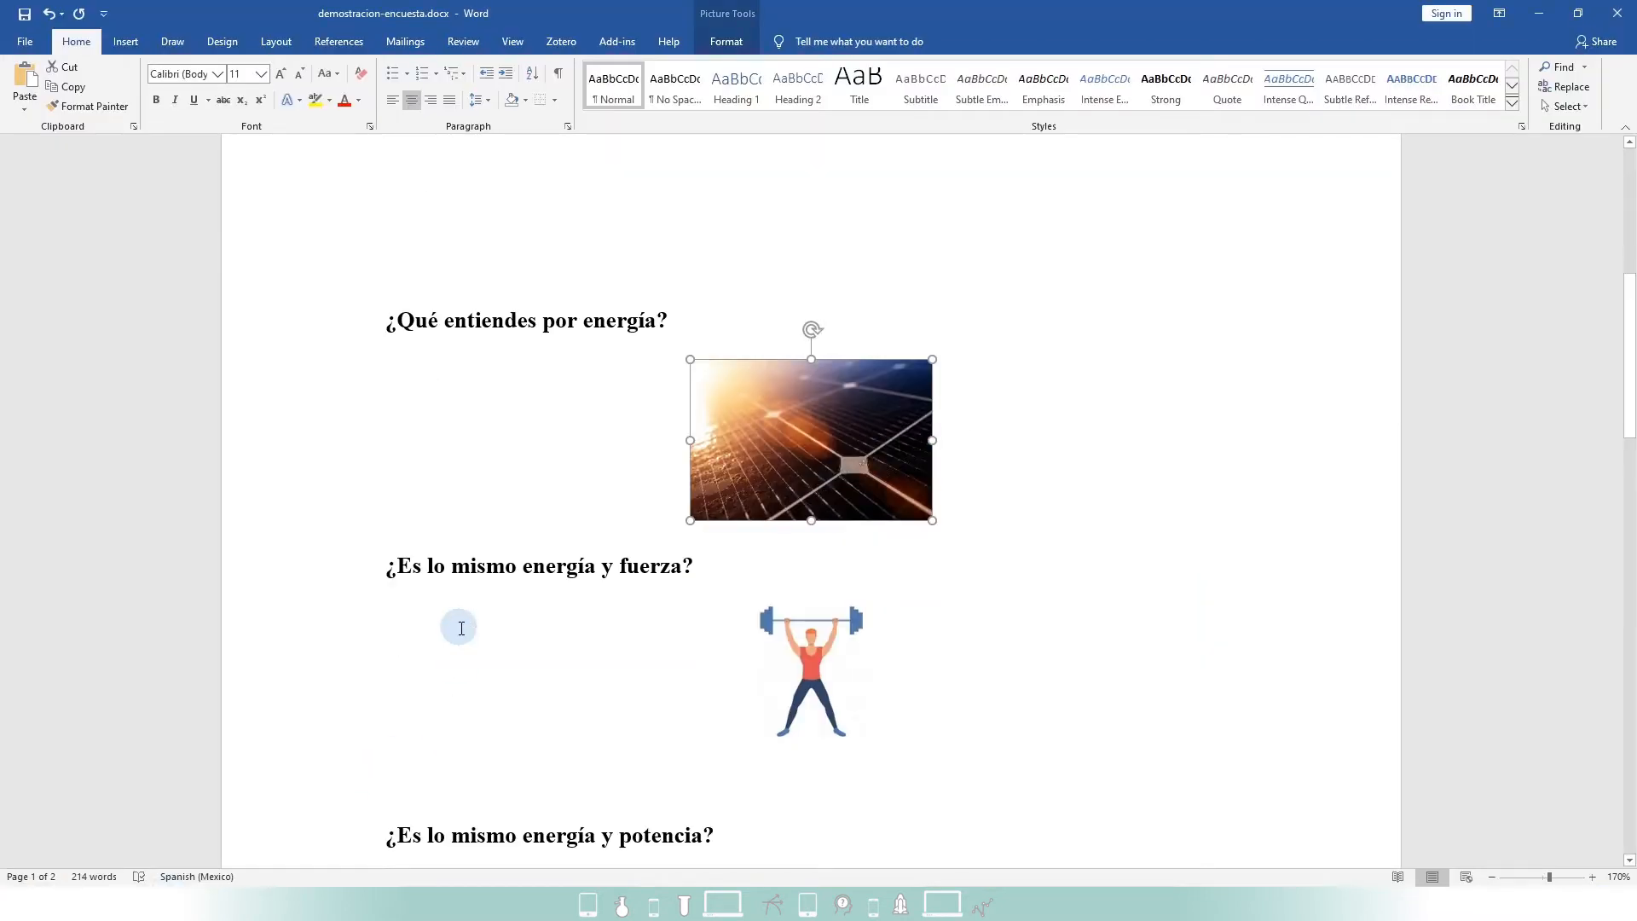
pyautogui.moveTo(389, 431); pyautogui.dragTo(700, 424)
pyautogui.hotkey('ctrl', 'c')
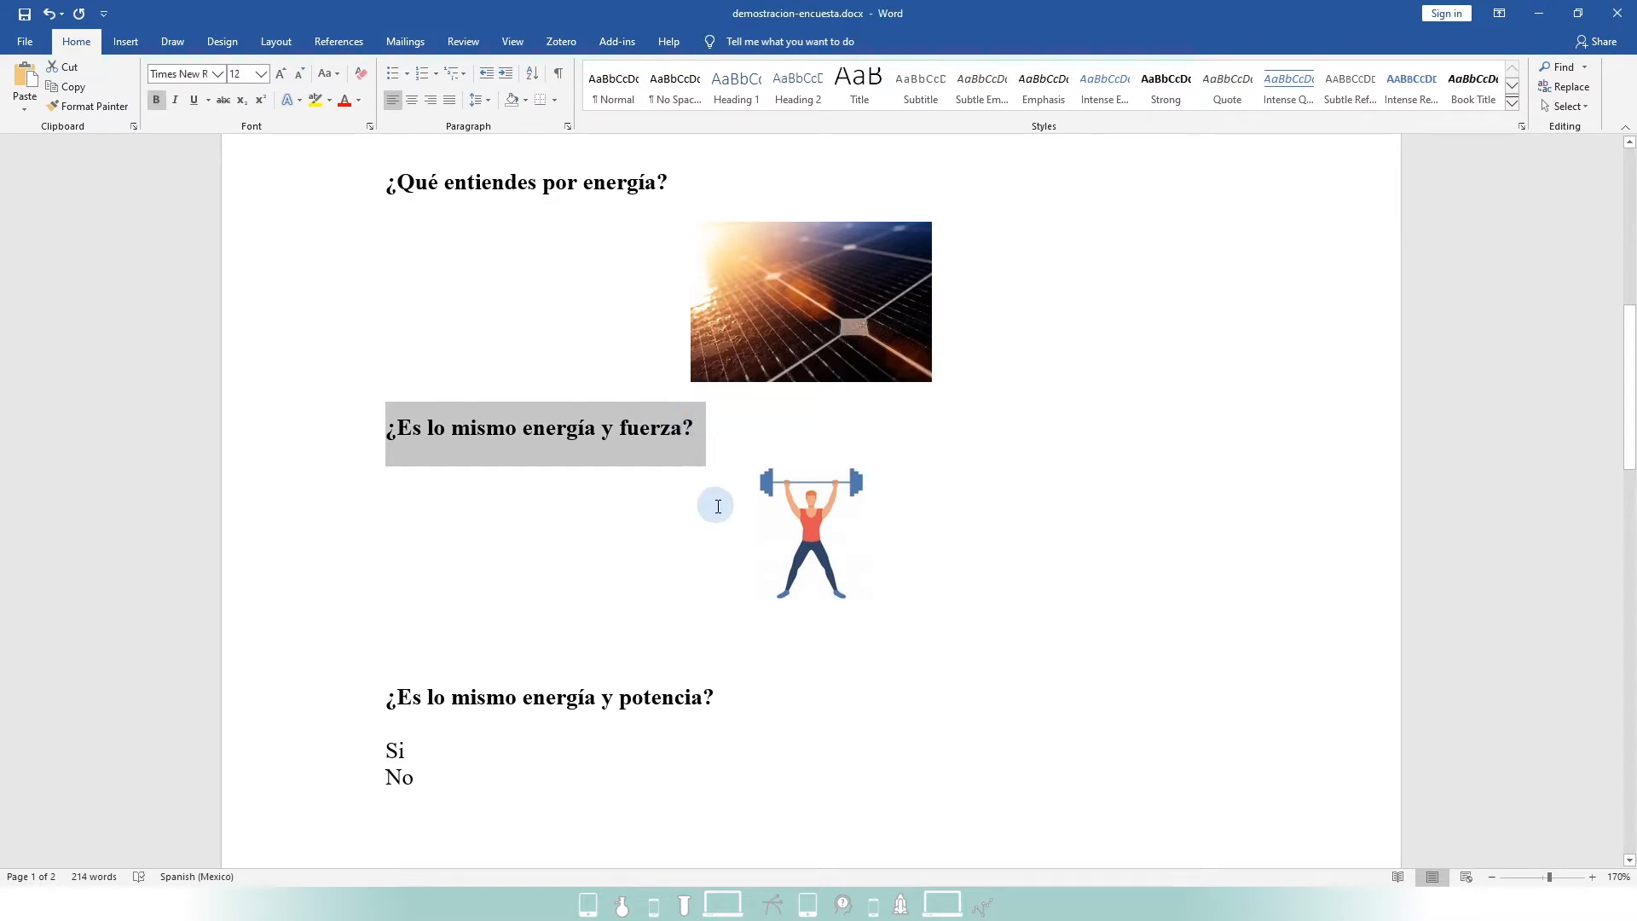
# - Back in Google Forms, add a Párrafo question below "¿Qué entiendes por energía?" with the copied text "¿Es lo mismo energía y fuerza?"
pyautogui.hotkey('alt', 'Tab')
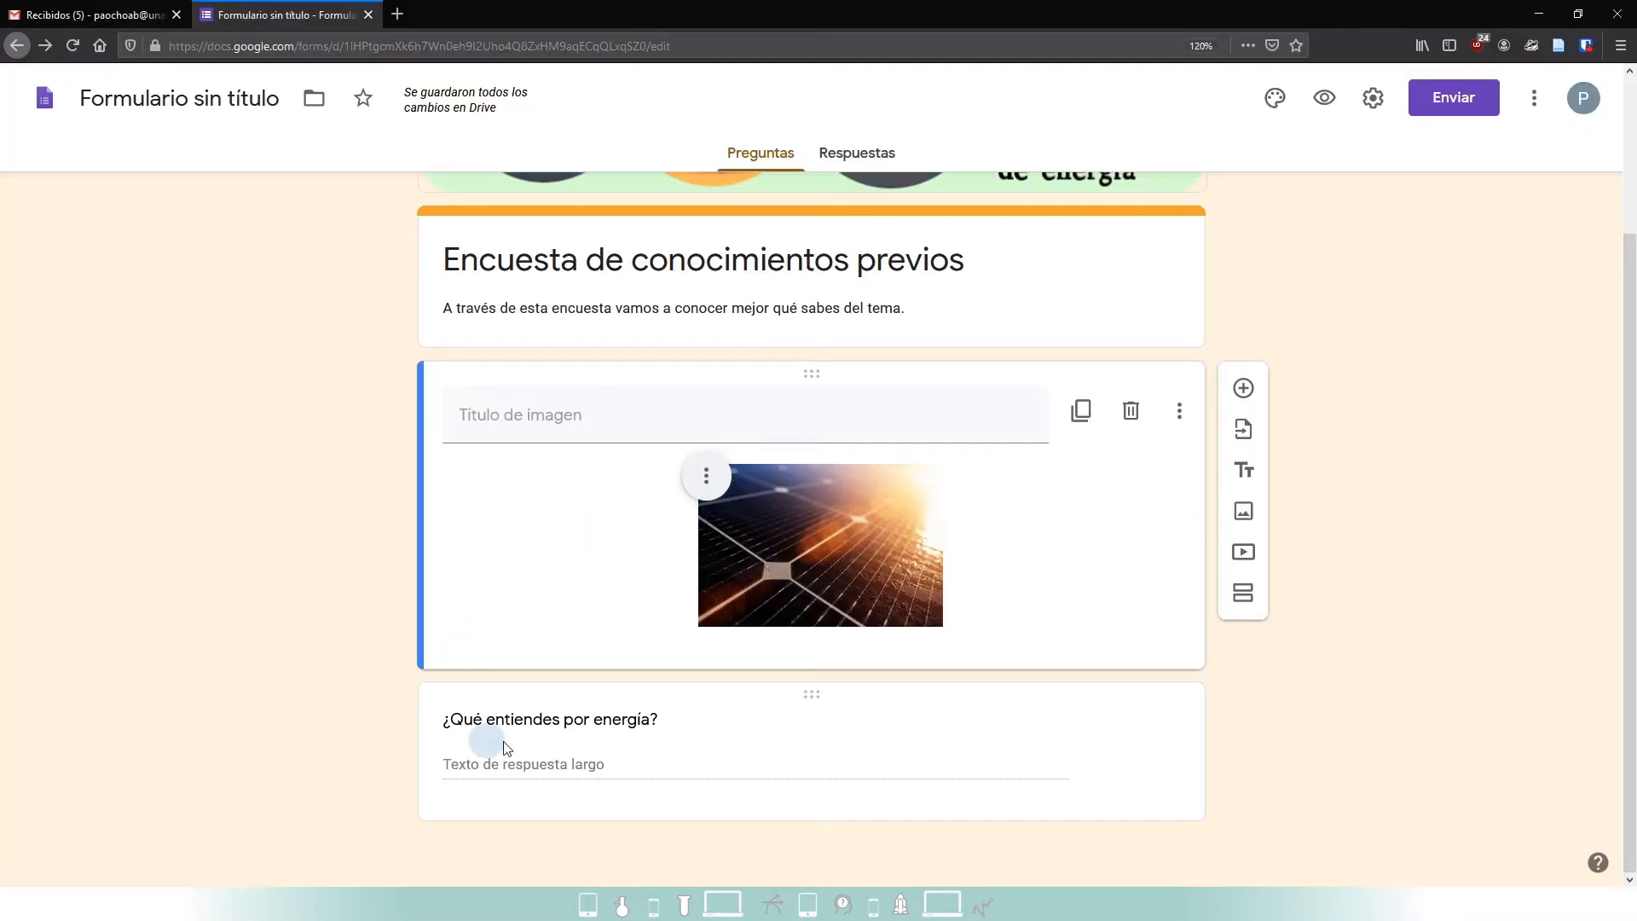
pyautogui.click(920, 742)
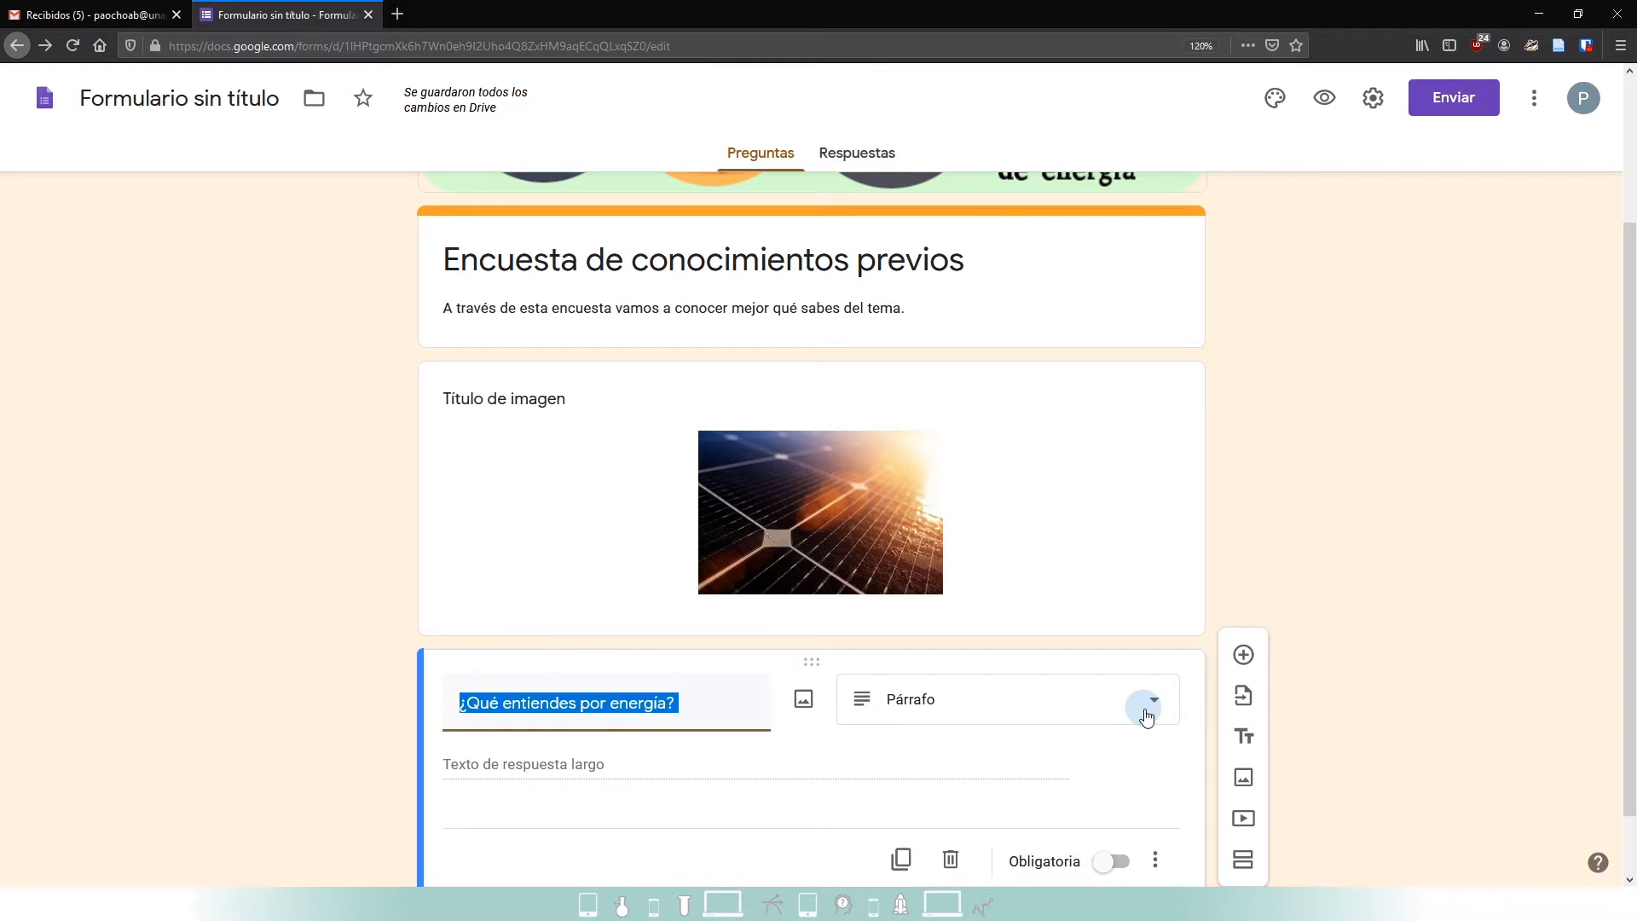
pyautogui.scroll(-1, 1147, 715)
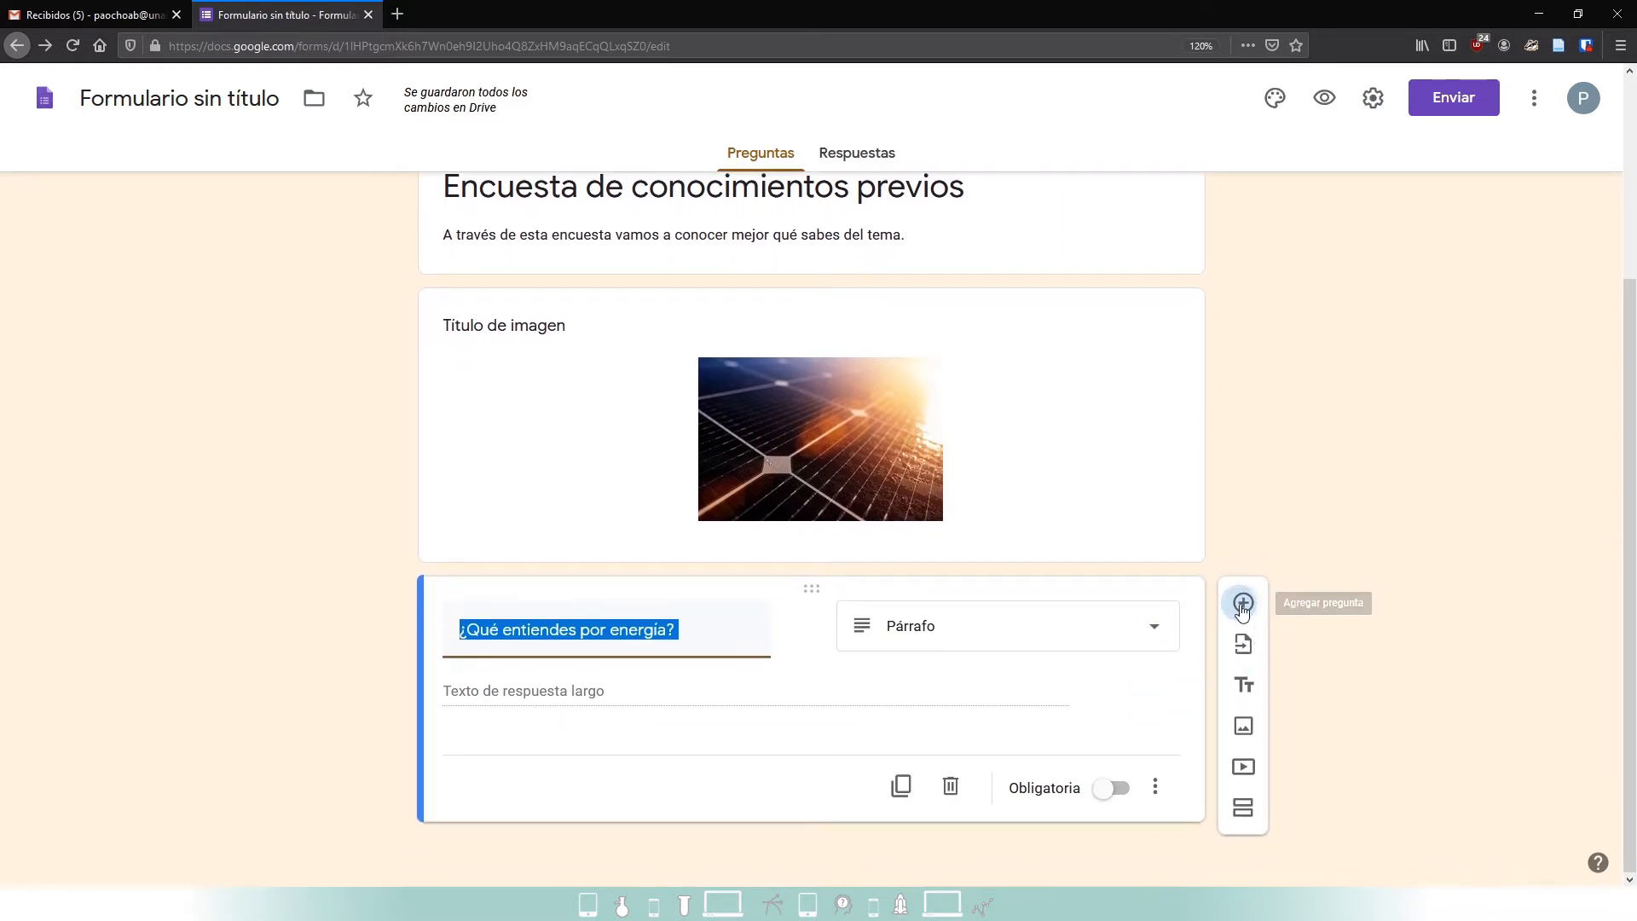
pyautogui.click(1243, 604)
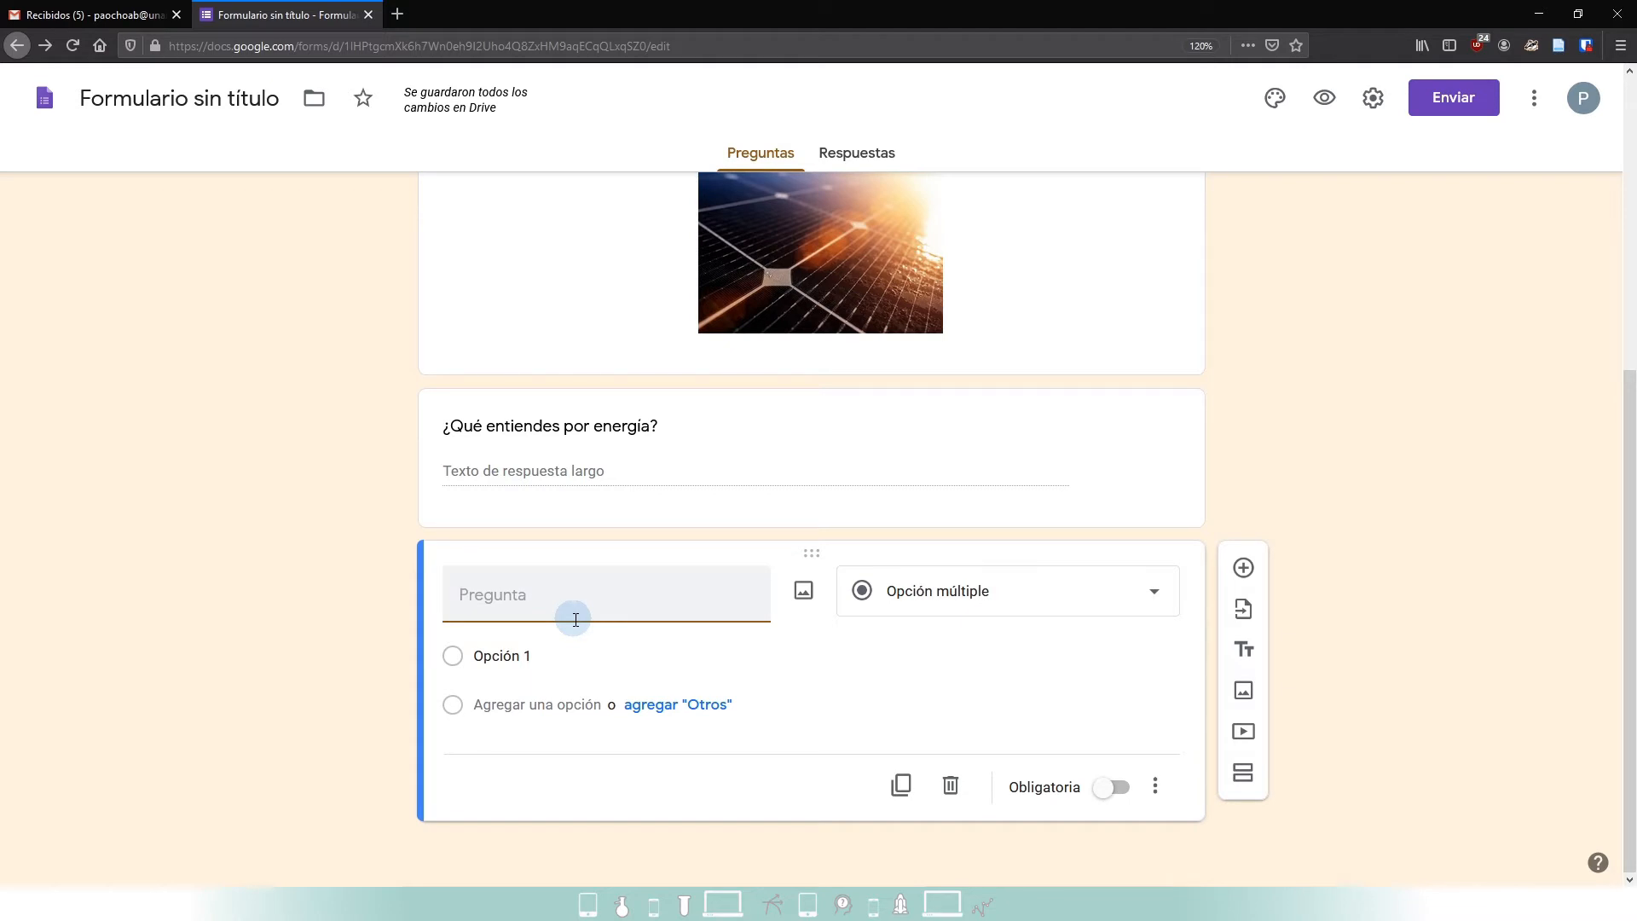
pyautogui.hotkey('alt', 'Tab')
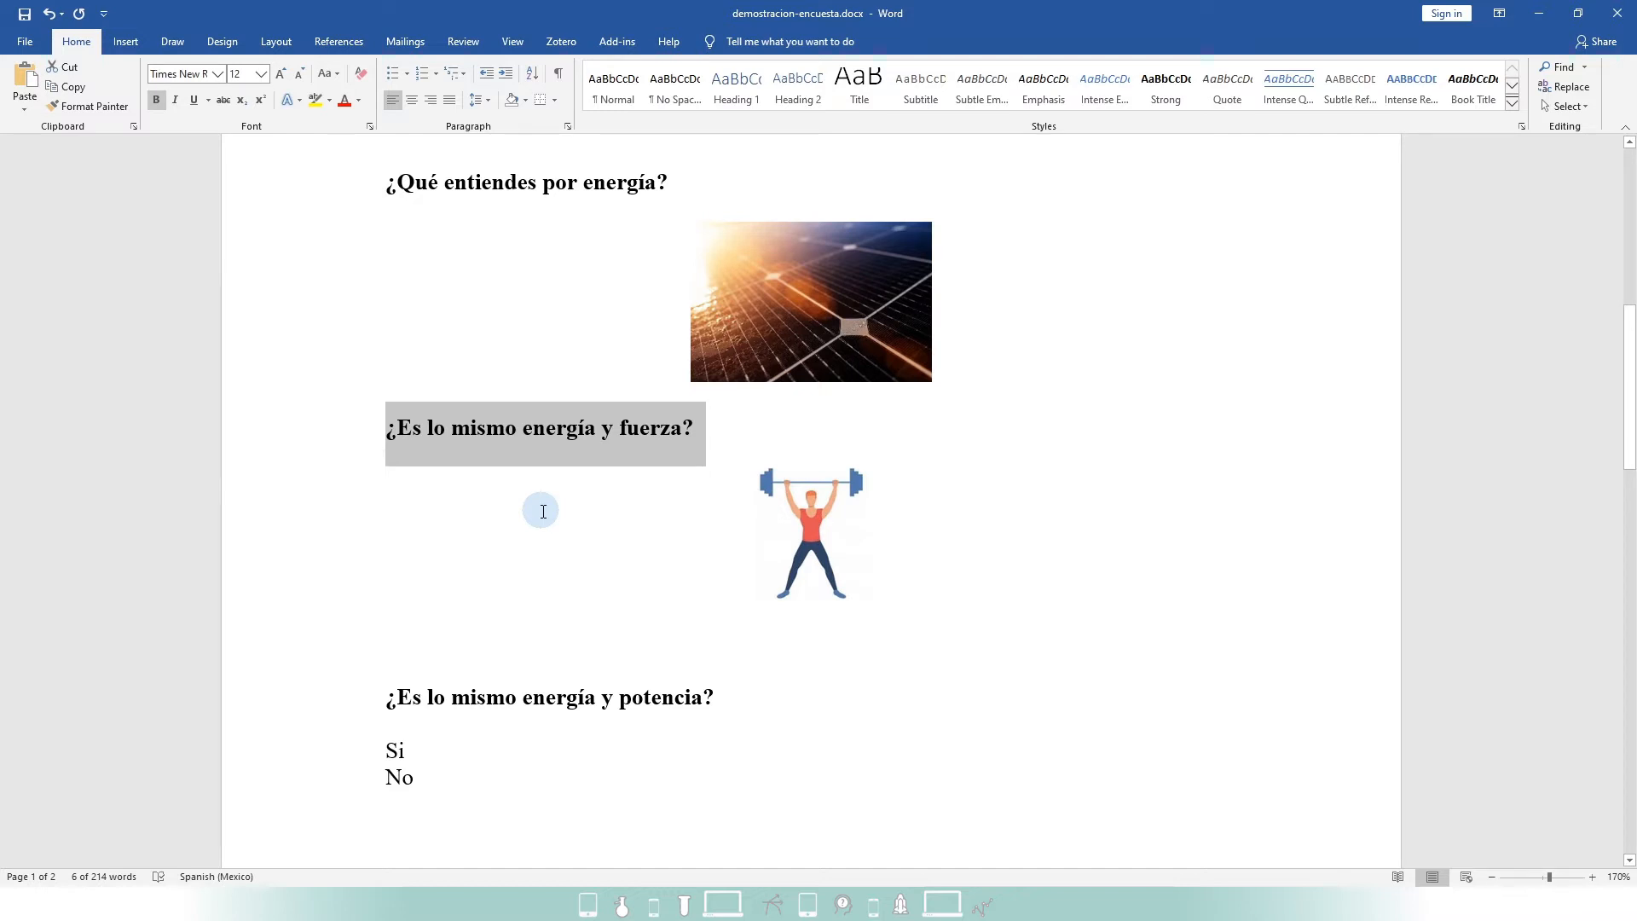
pyautogui.hotkey('alt', 'Tab')
pyautogui.click(589, 585)
pyautogui.hotkey('ctrl', 'v')
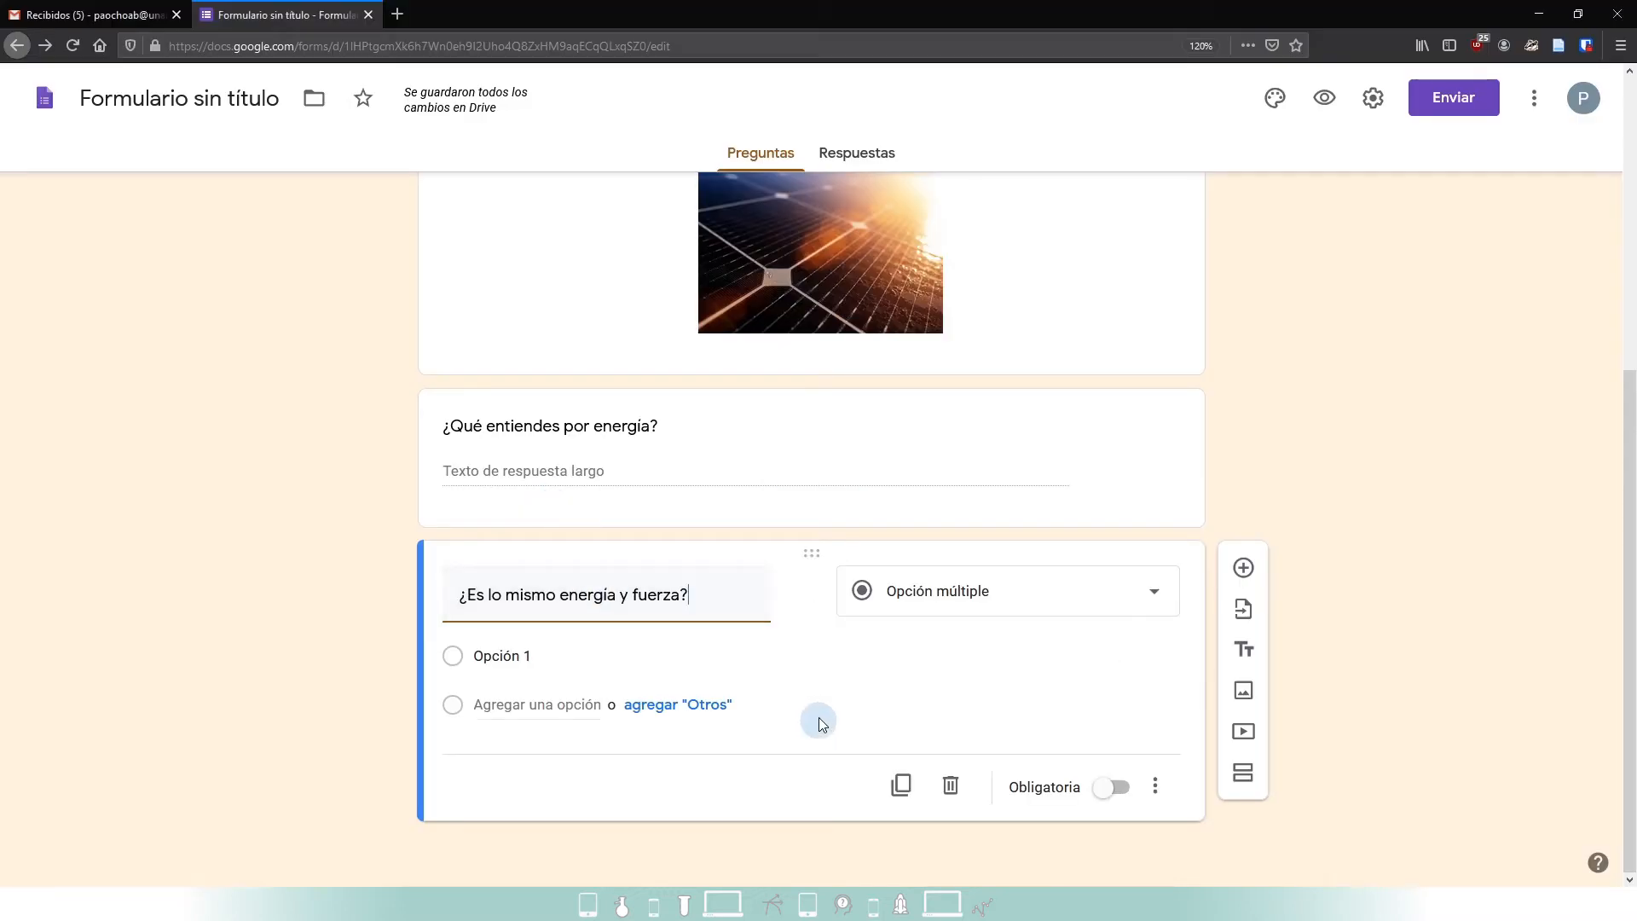
pyautogui.click(944, 602)
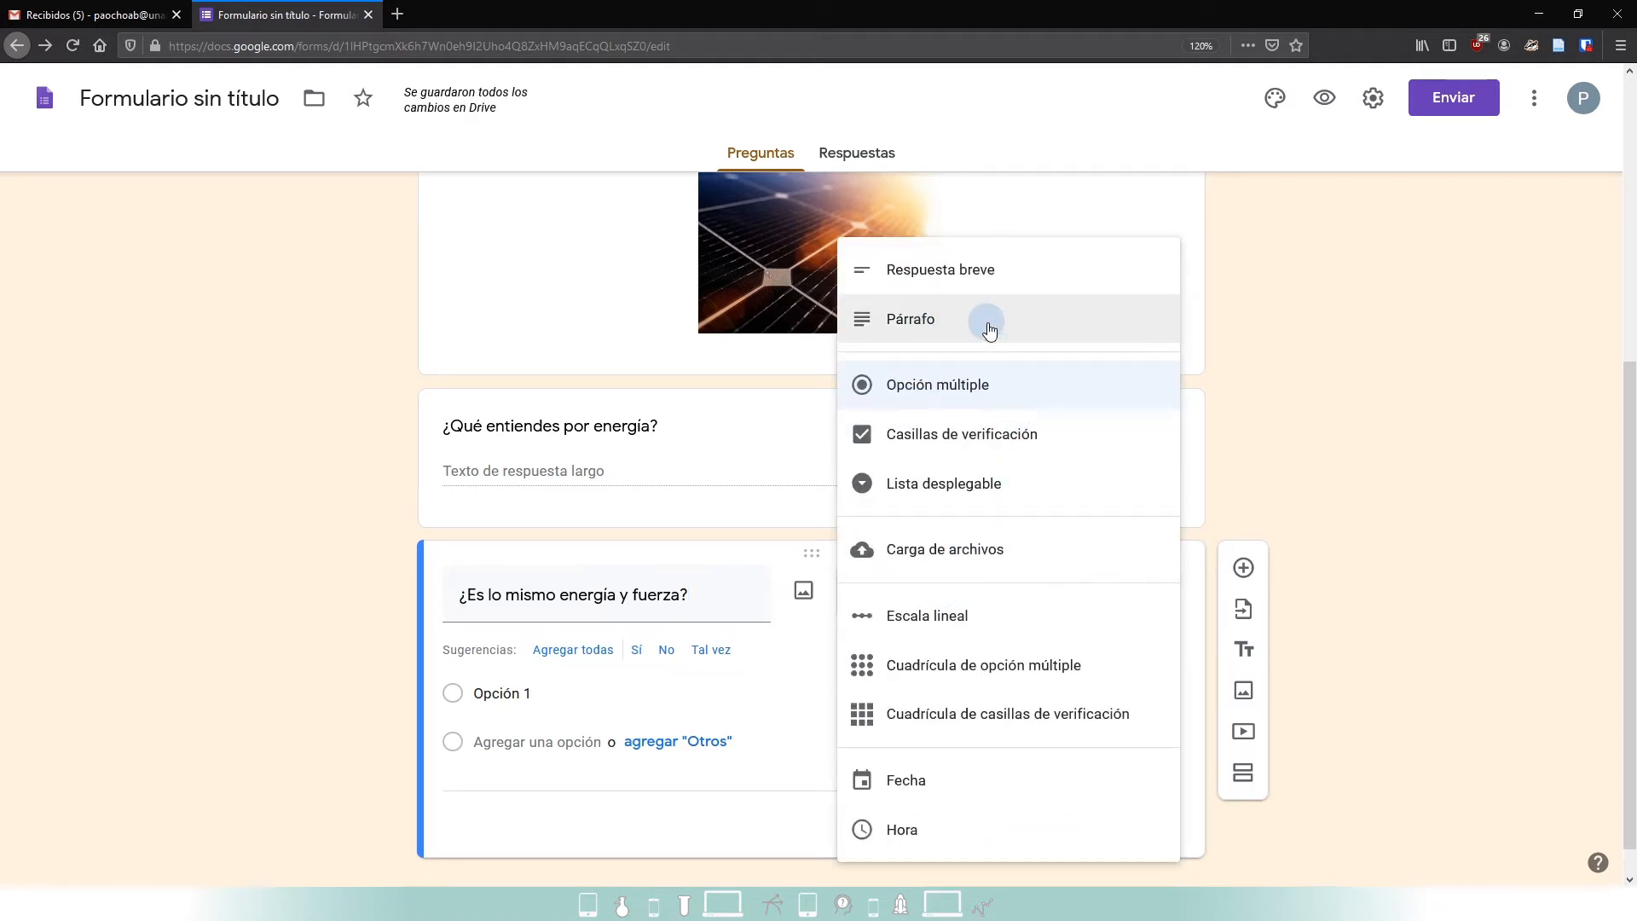
pyautogui.click(989, 331)
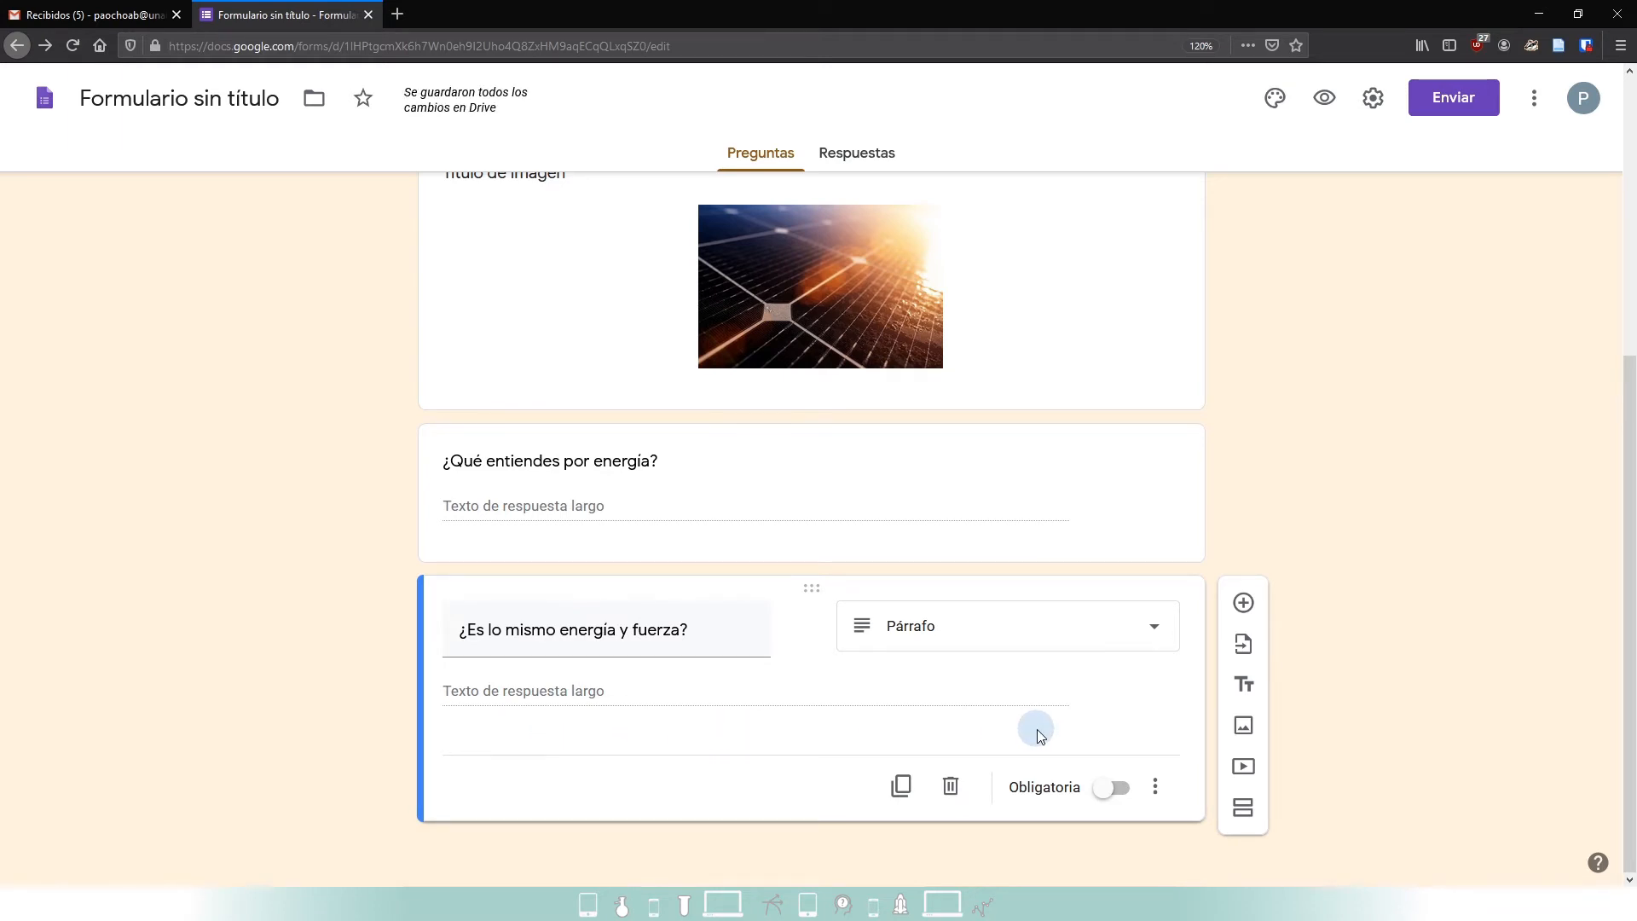
pyautogui.hotkey('alt', 'Tab')
pyautogui.hotkey('alt', 'Tab')
pyautogui.click(1244, 604)
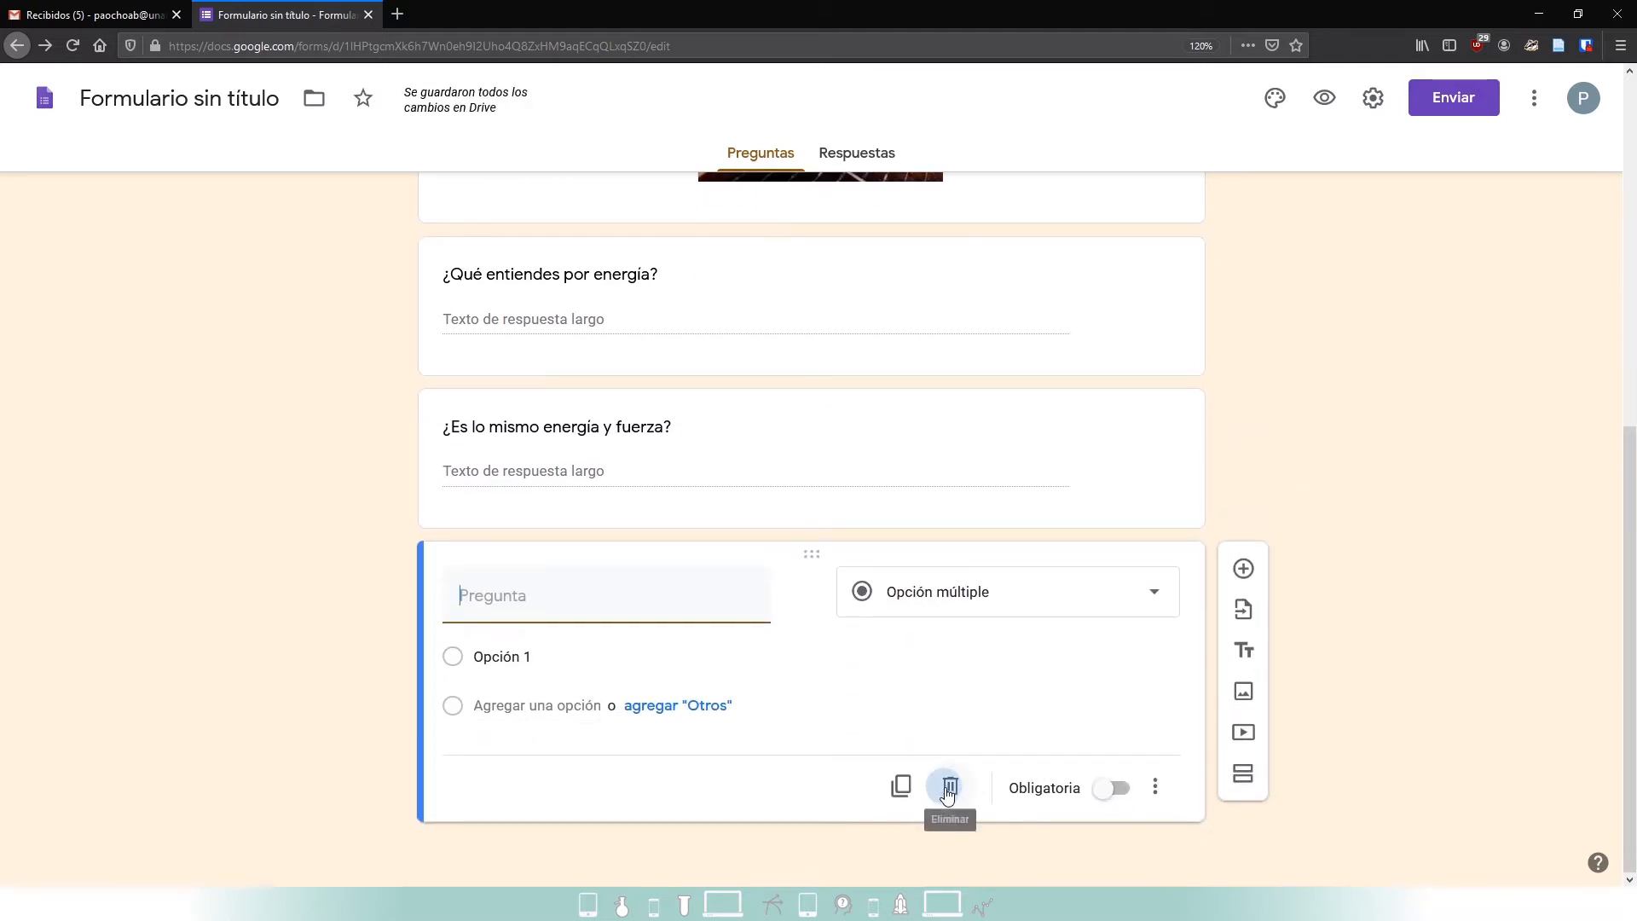
pyautogui.click(949, 789)
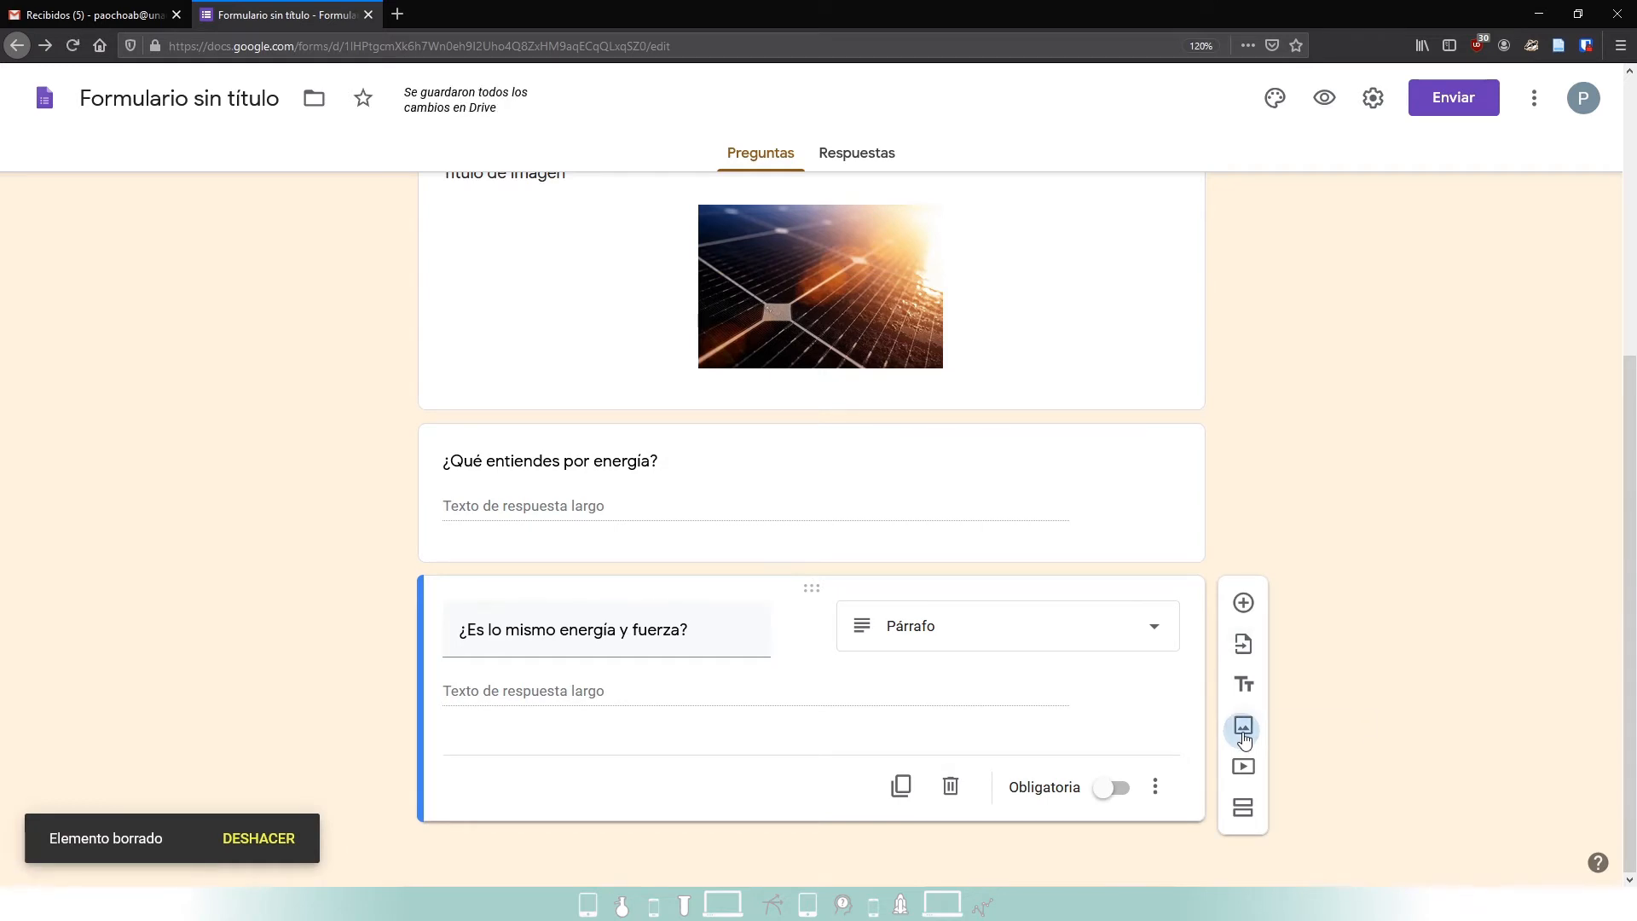
# - Insert energia-fuerza.jpg from the demostracion-encuesta folder as an image below the question "¿Es lo mismo energía y fuerza?"
pyautogui.click(1244, 726)
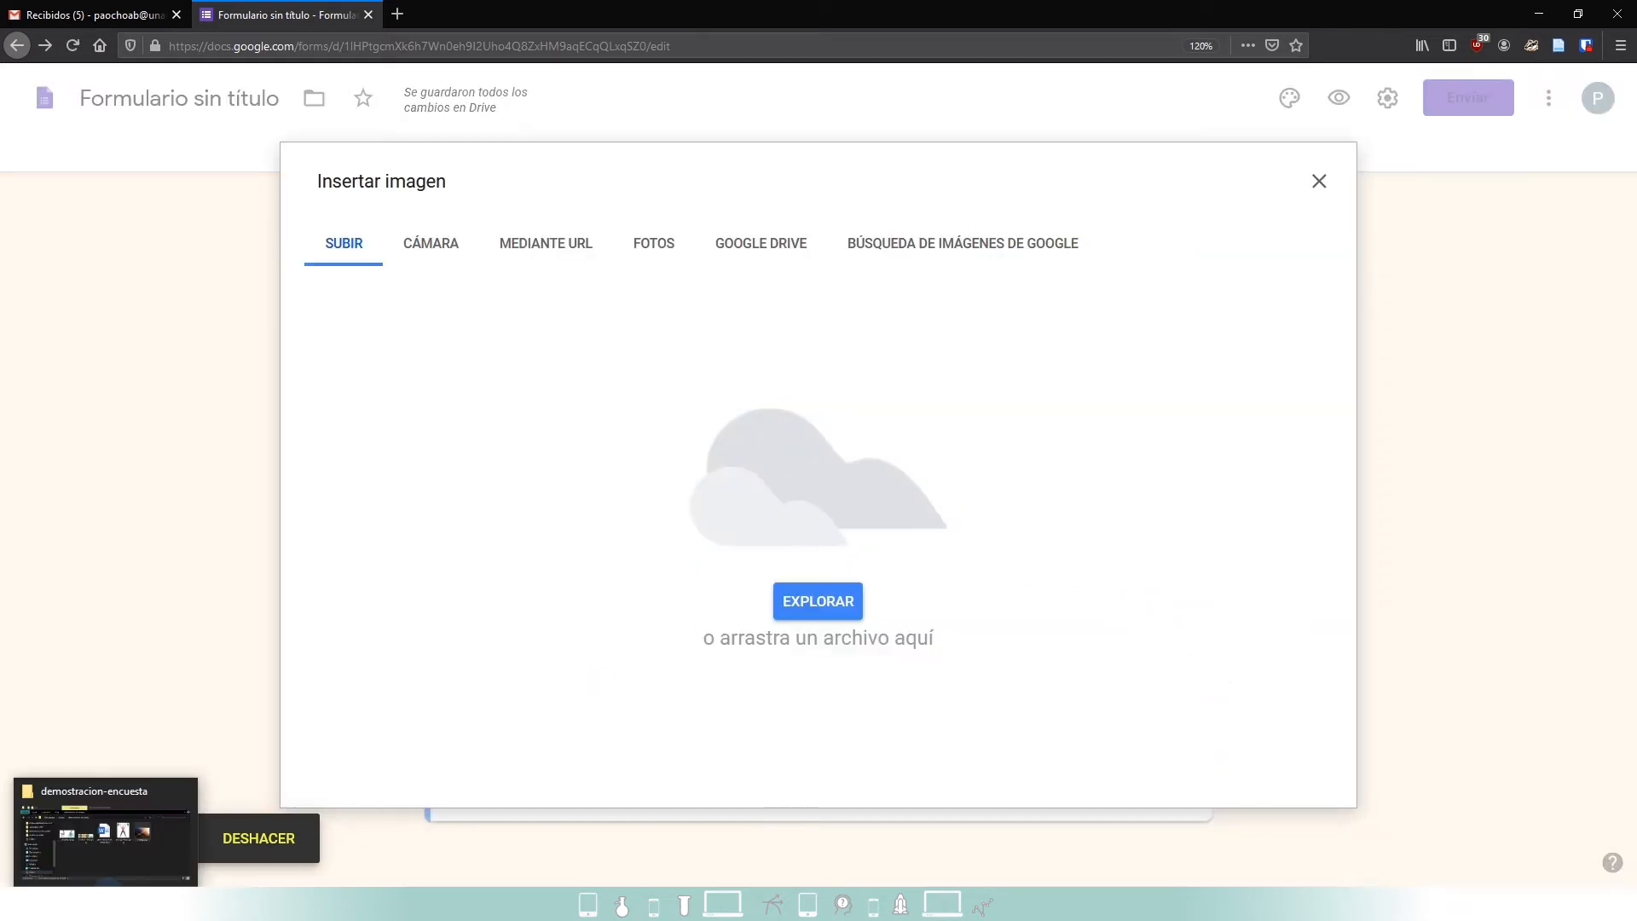
pyautogui.click(109, 904)
pyautogui.moveTo(867, 505); pyautogui.dragTo(825, 631)
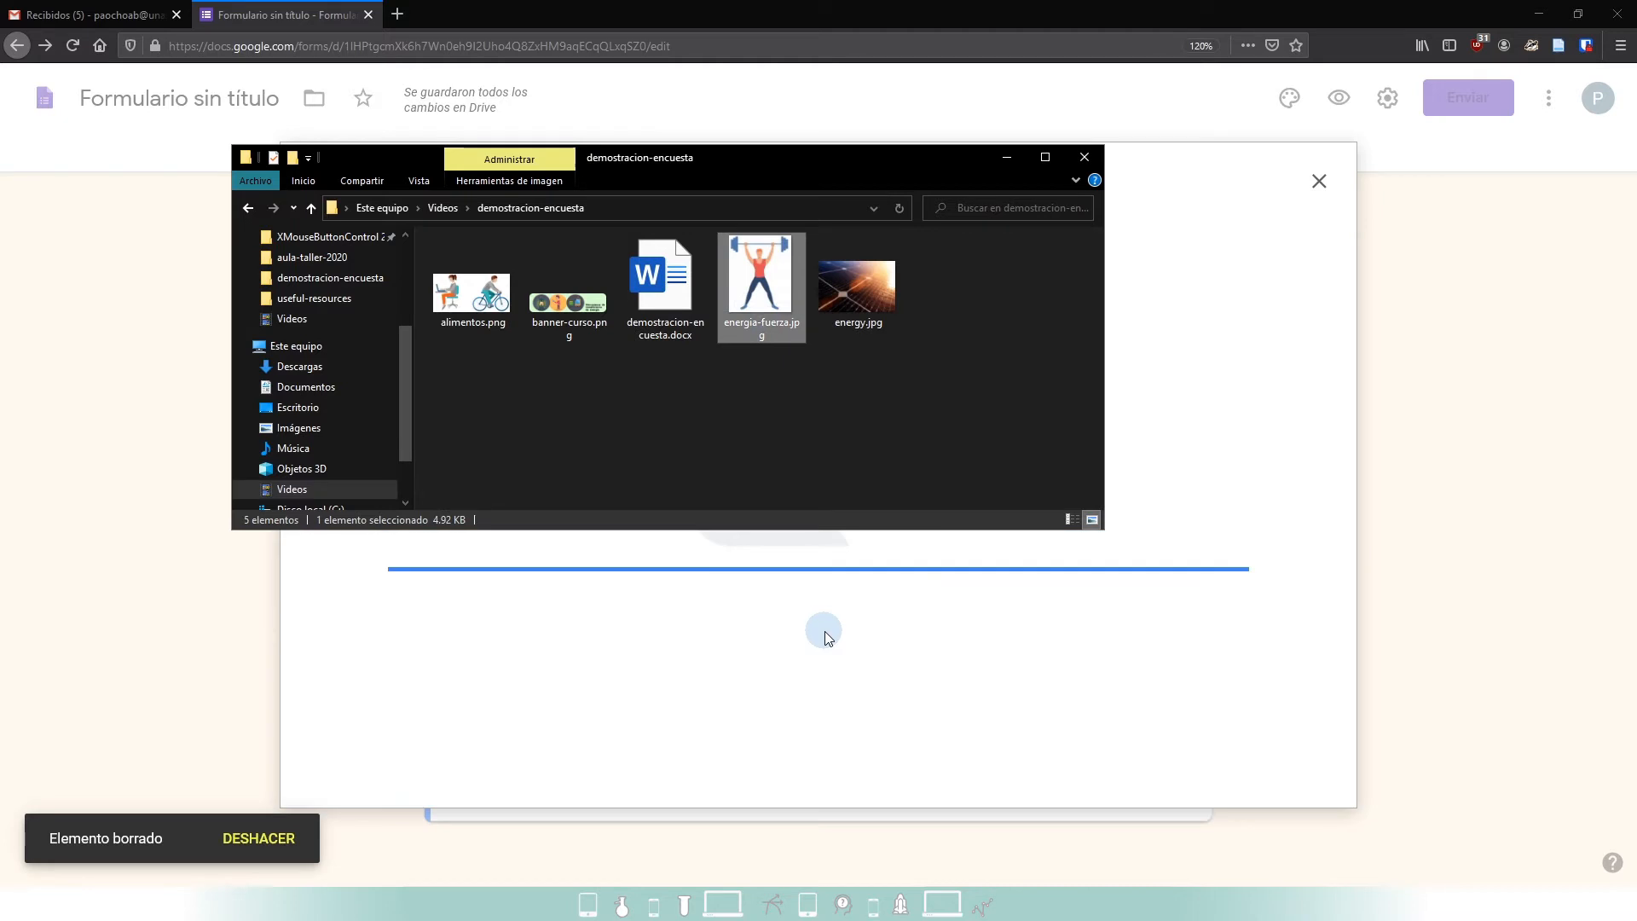
pyautogui.click(1329, 371)
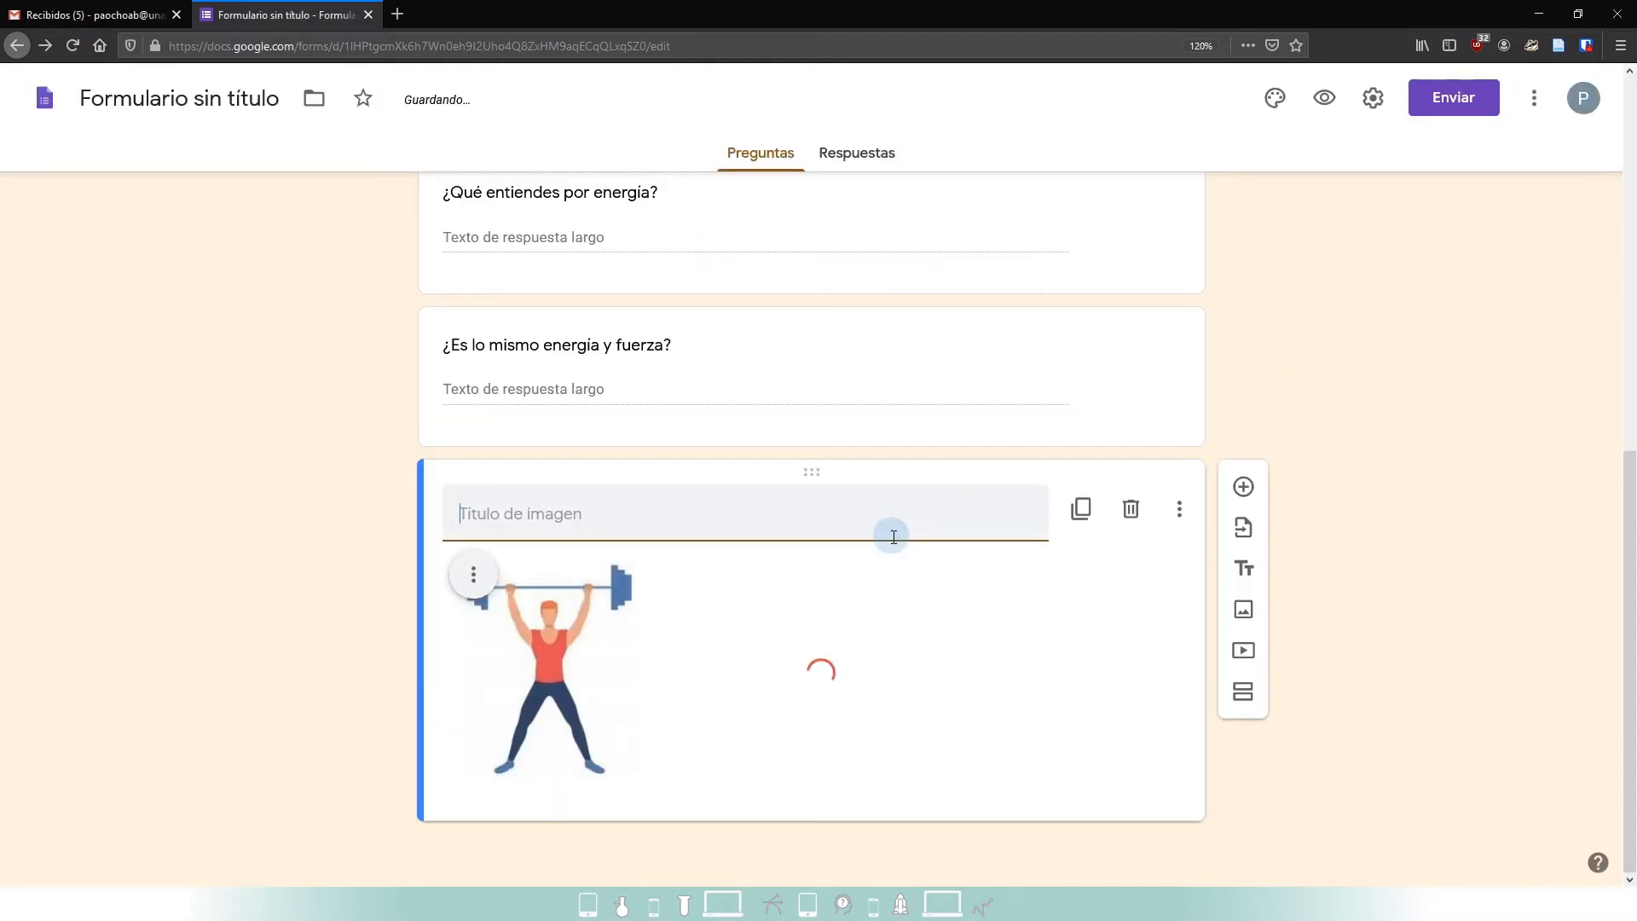
# - Enlarge the weightlifter image slightly, keeping its proportions
pyautogui.click(638, 770)
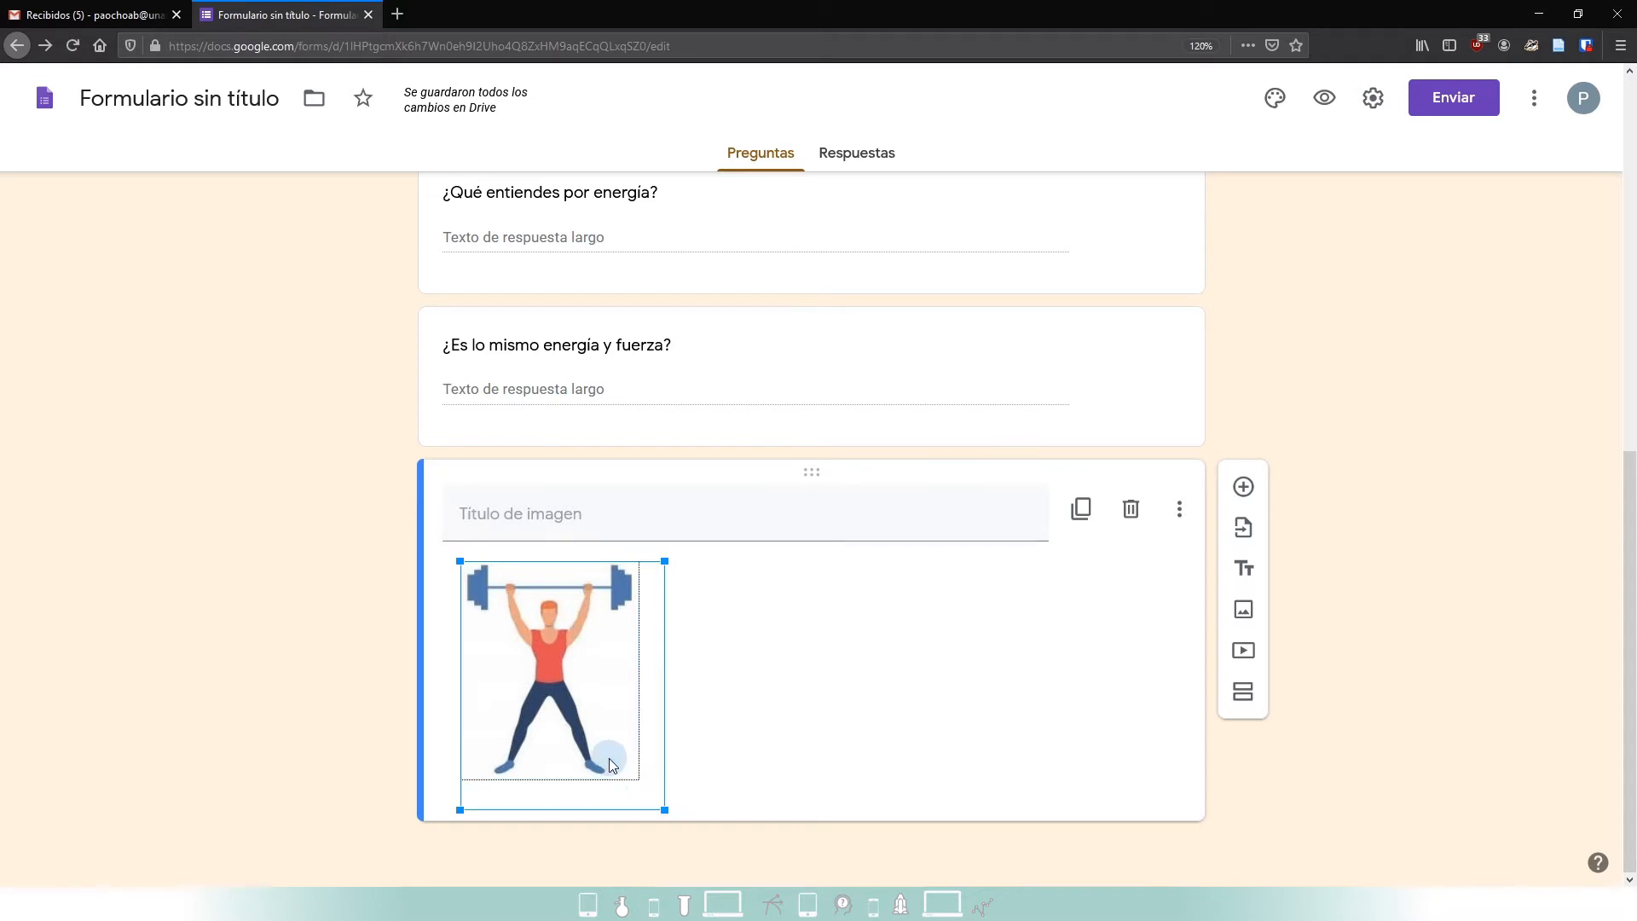
pyautogui.moveTo(660, 804); pyautogui.dragTo(665, 810)
pyautogui.click(560, 696)
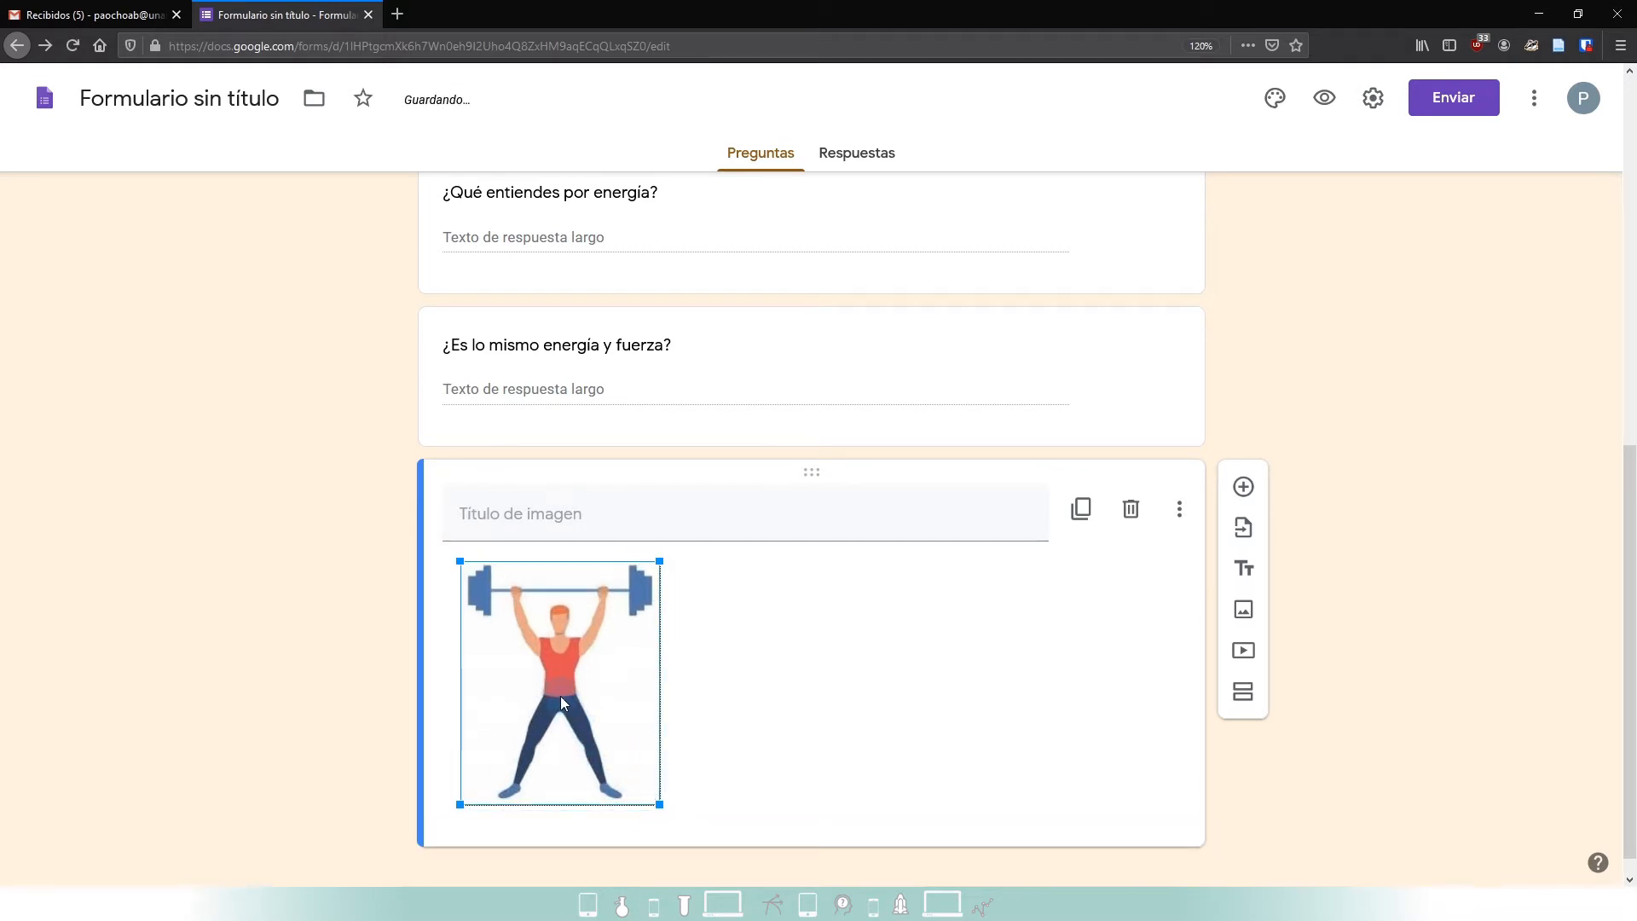
pyautogui.moveTo(661, 561); pyautogui.dragTo(665, 555)
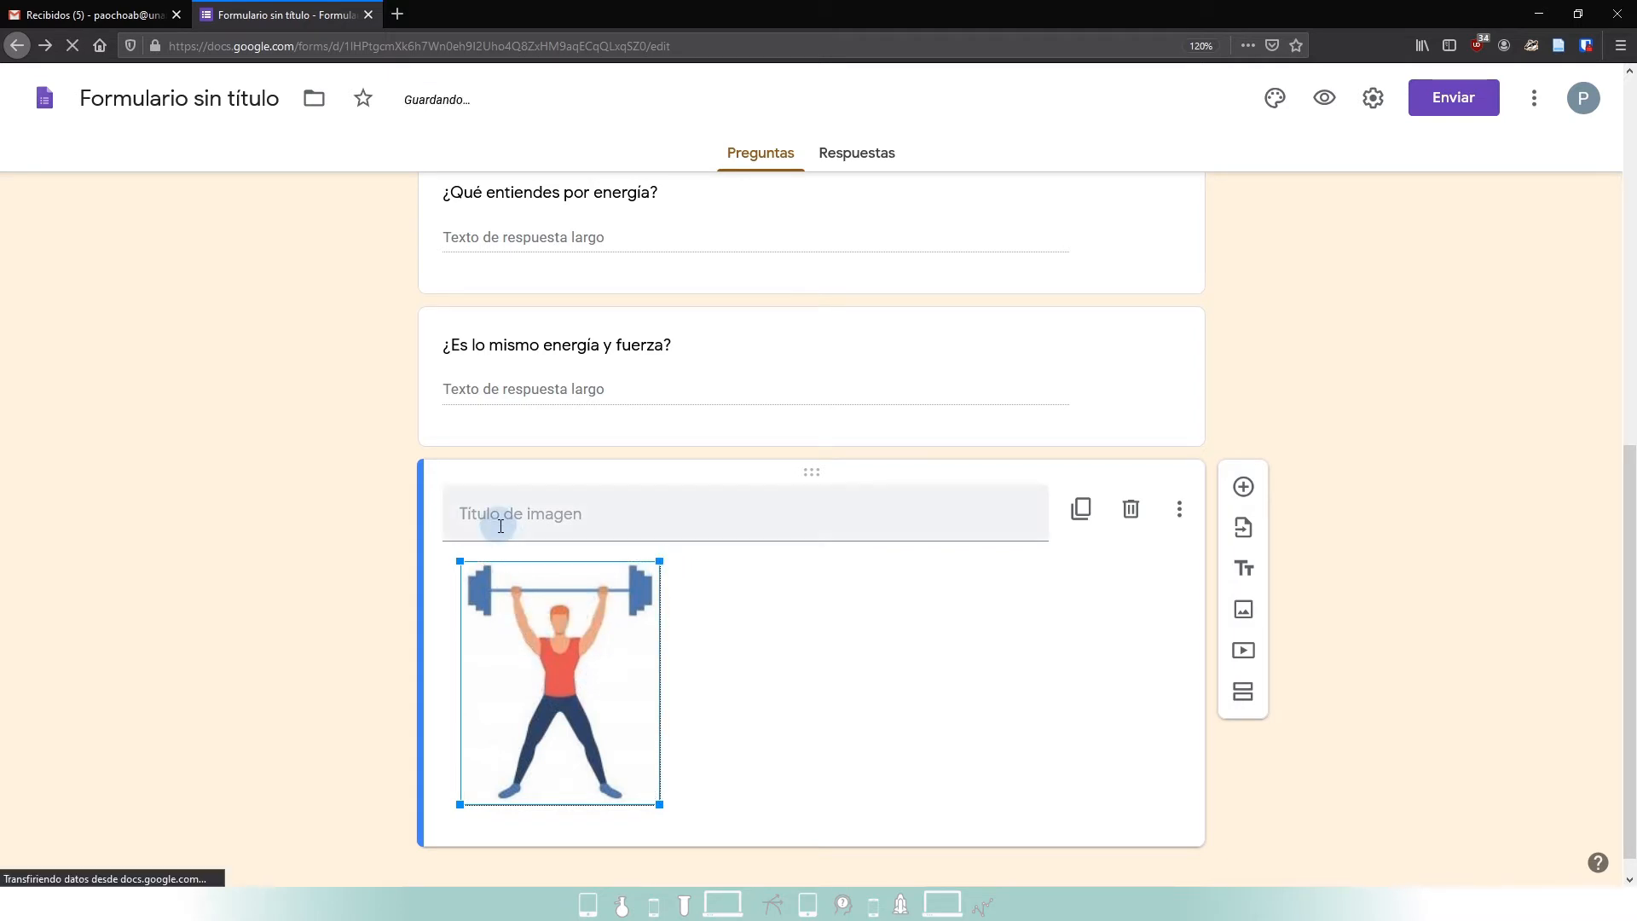
# - Center the weightlifter image within its form block
pyautogui.click(736, 627)
pyautogui.click(476, 577)
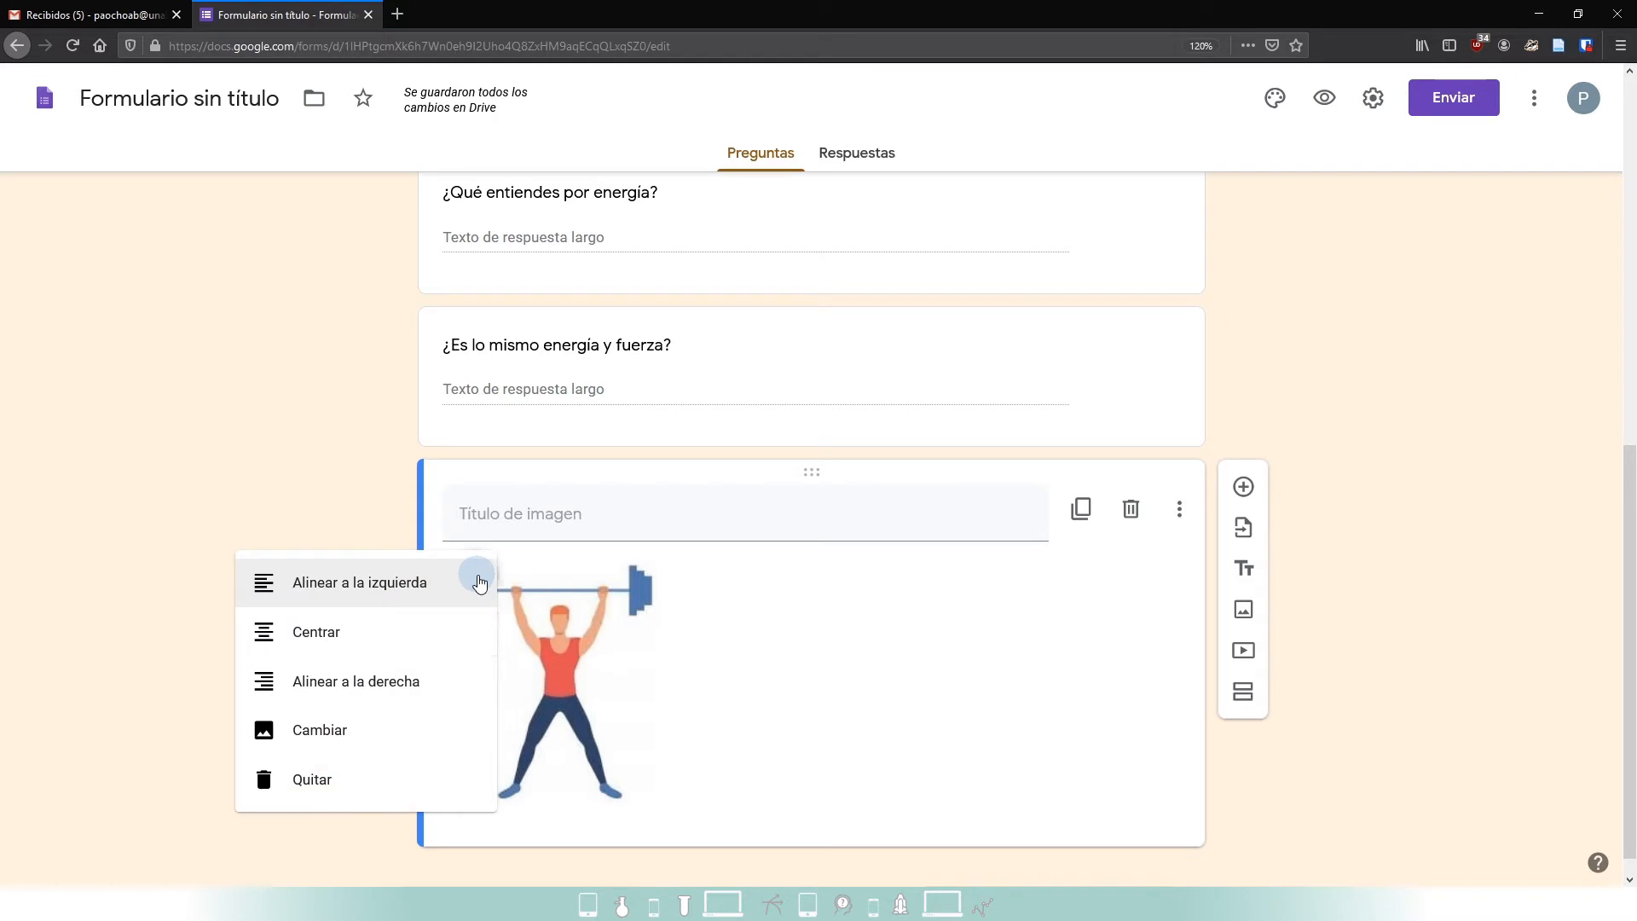
pyautogui.click(340, 638)
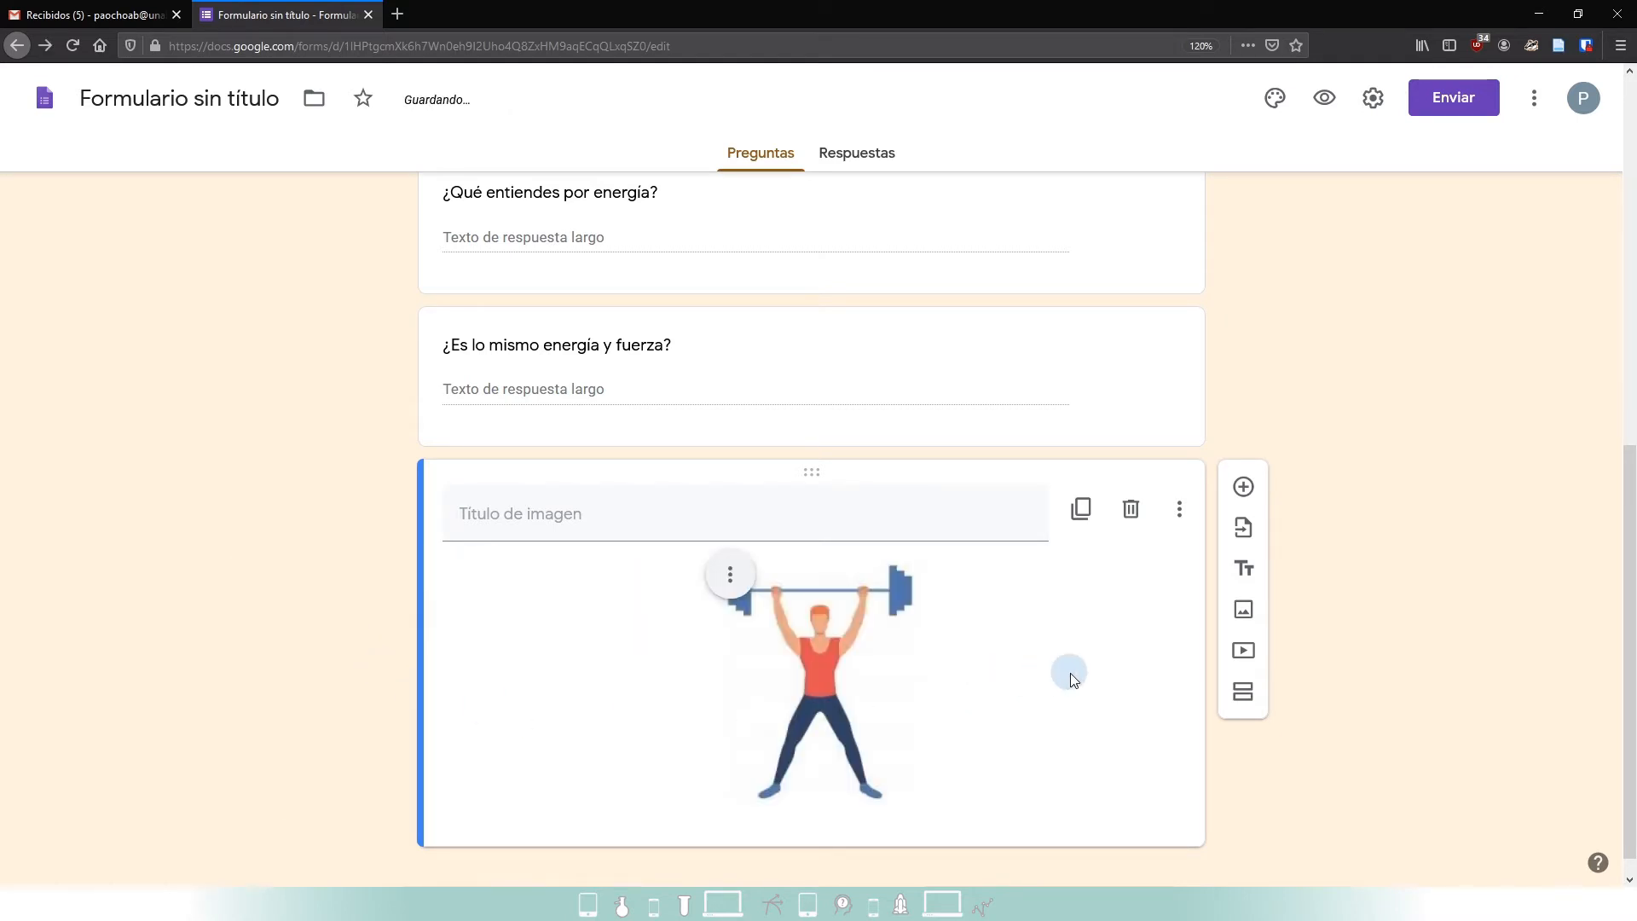
pyautogui.click(781, 677)
pyautogui.moveTo(919, 804); pyautogui.dragTo(924, 811)
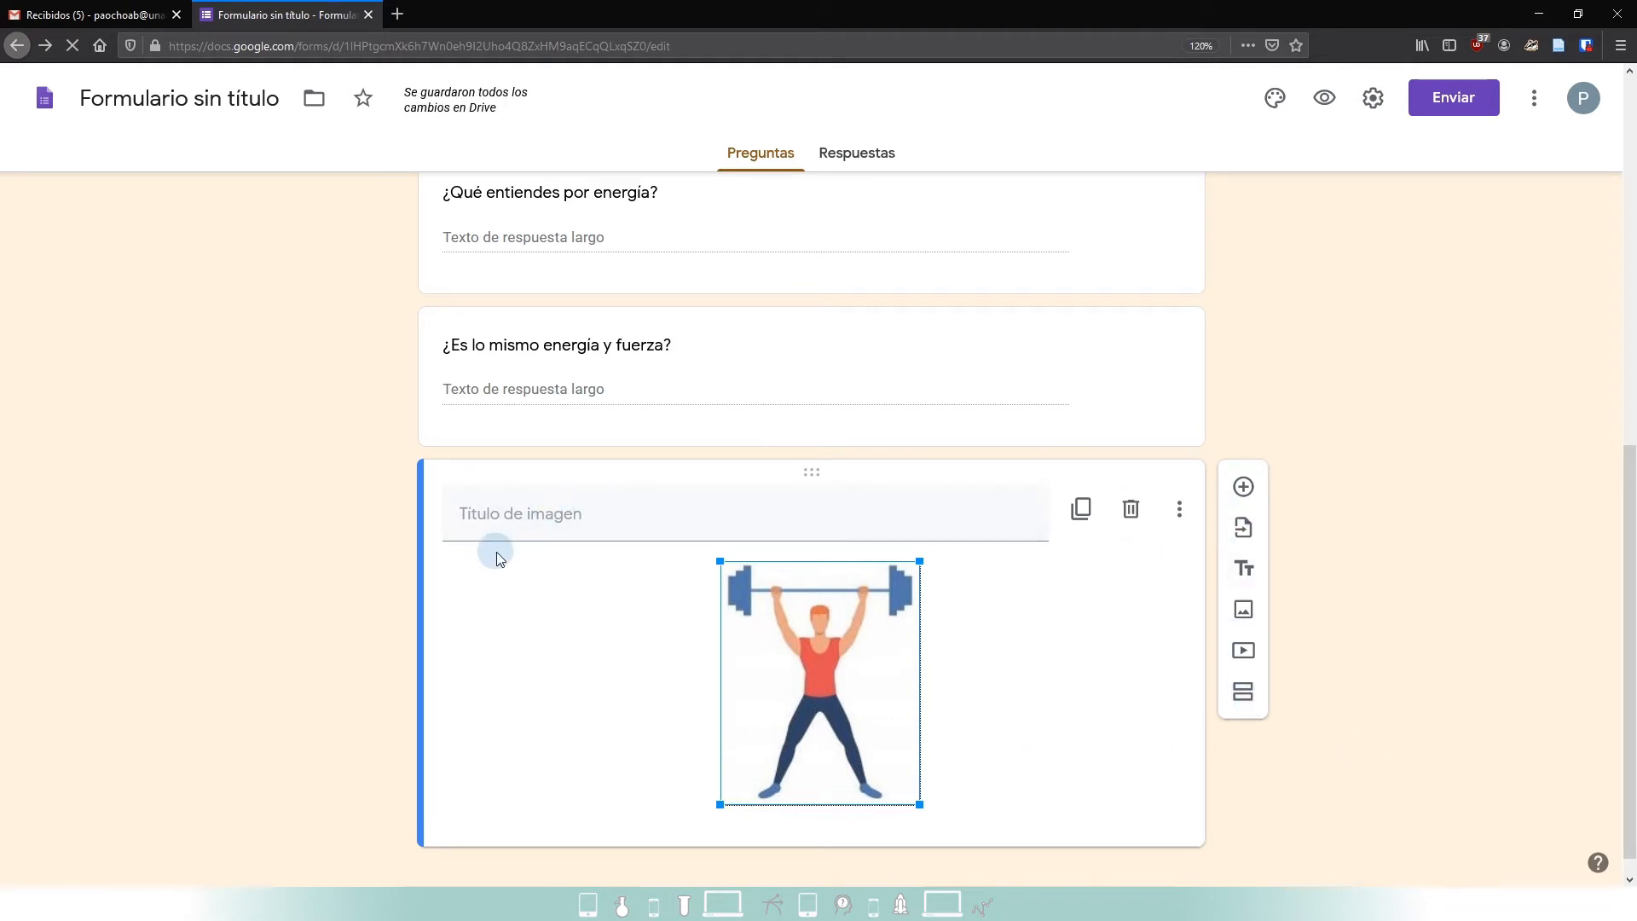
# - Move the weightlifter image block above the question "¿Es lo mismo energía y fuerza?"
pyautogui.scroll(2, 819, 493)
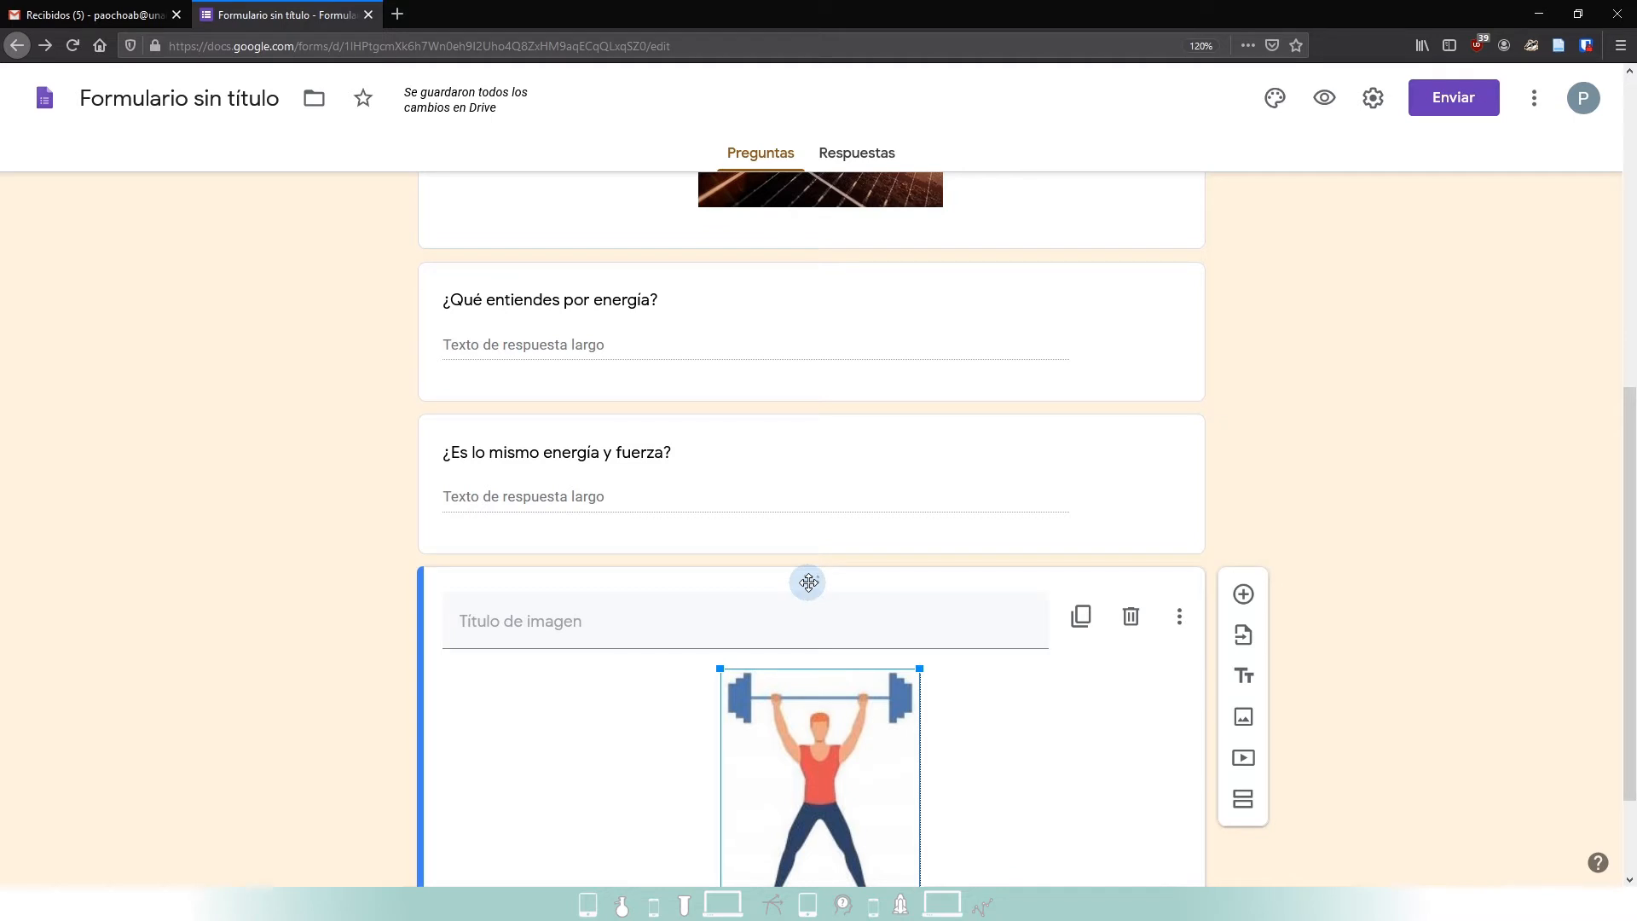
pyautogui.moveTo(809, 582); pyautogui.dragTo(796, 413)
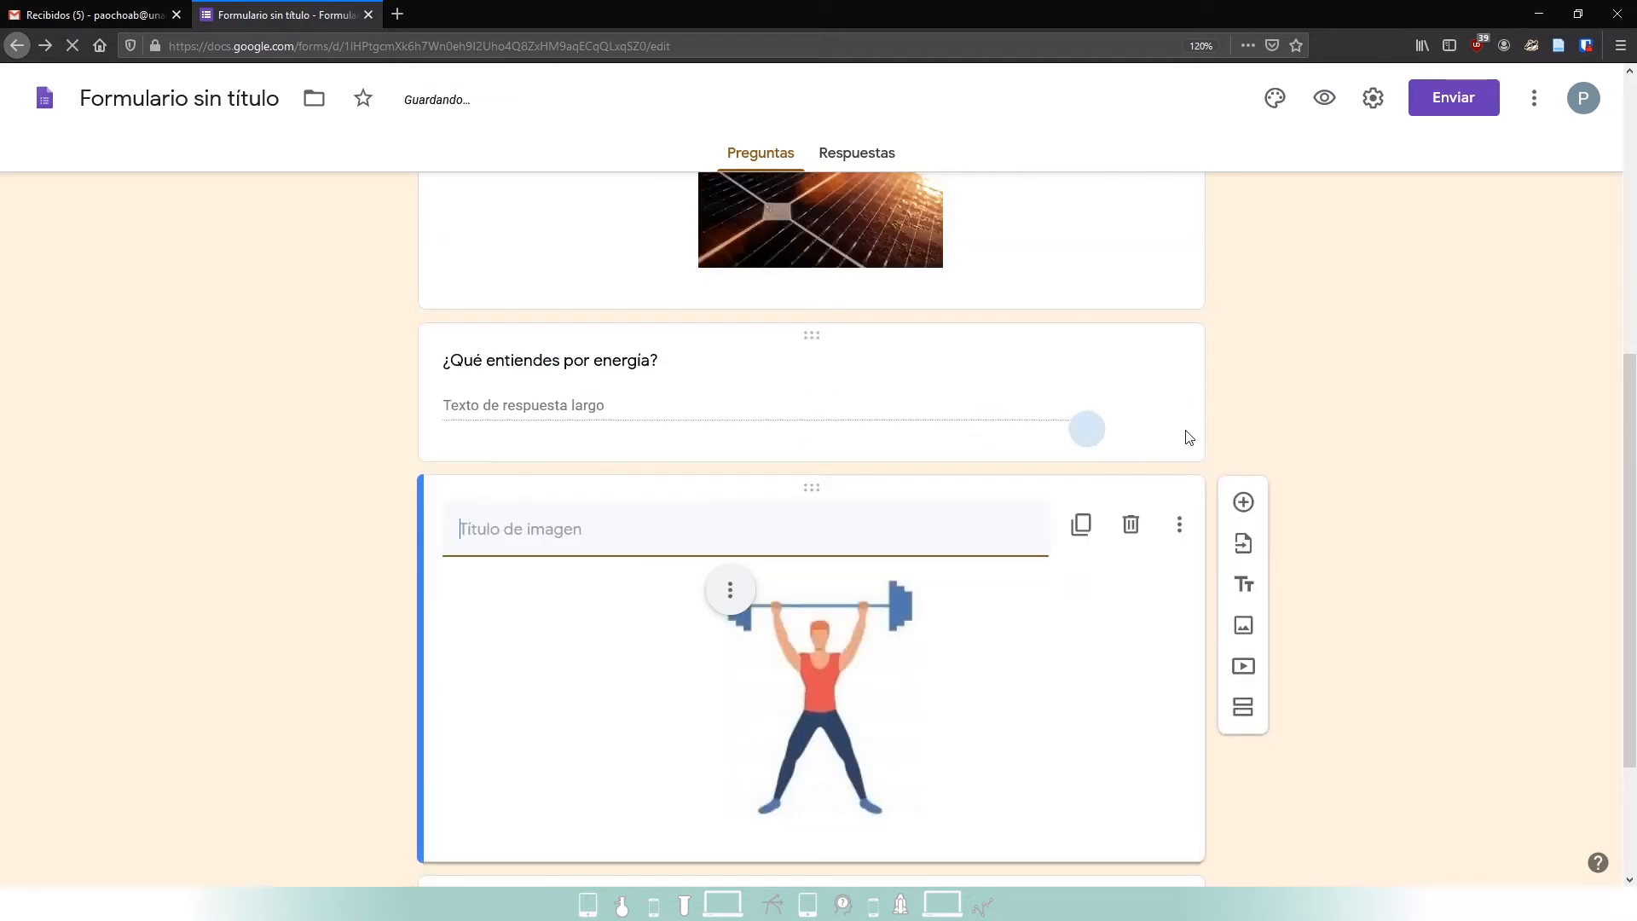
pyautogui.scroll(-2, 1328, 474)
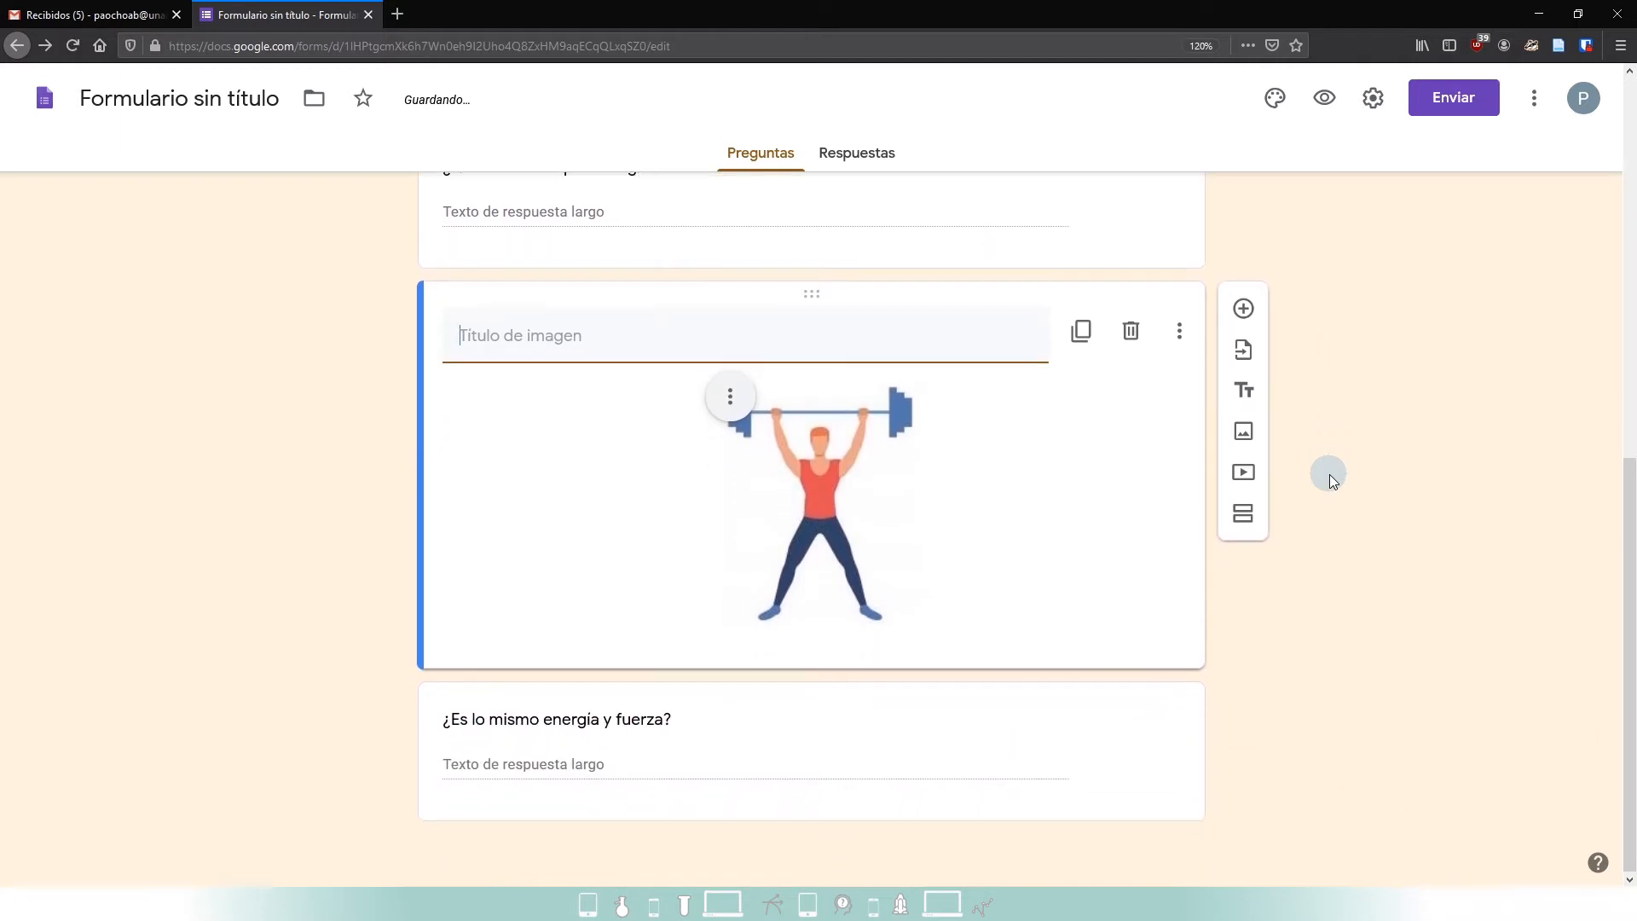
pyautogui.scroll(3, 1205, 503)
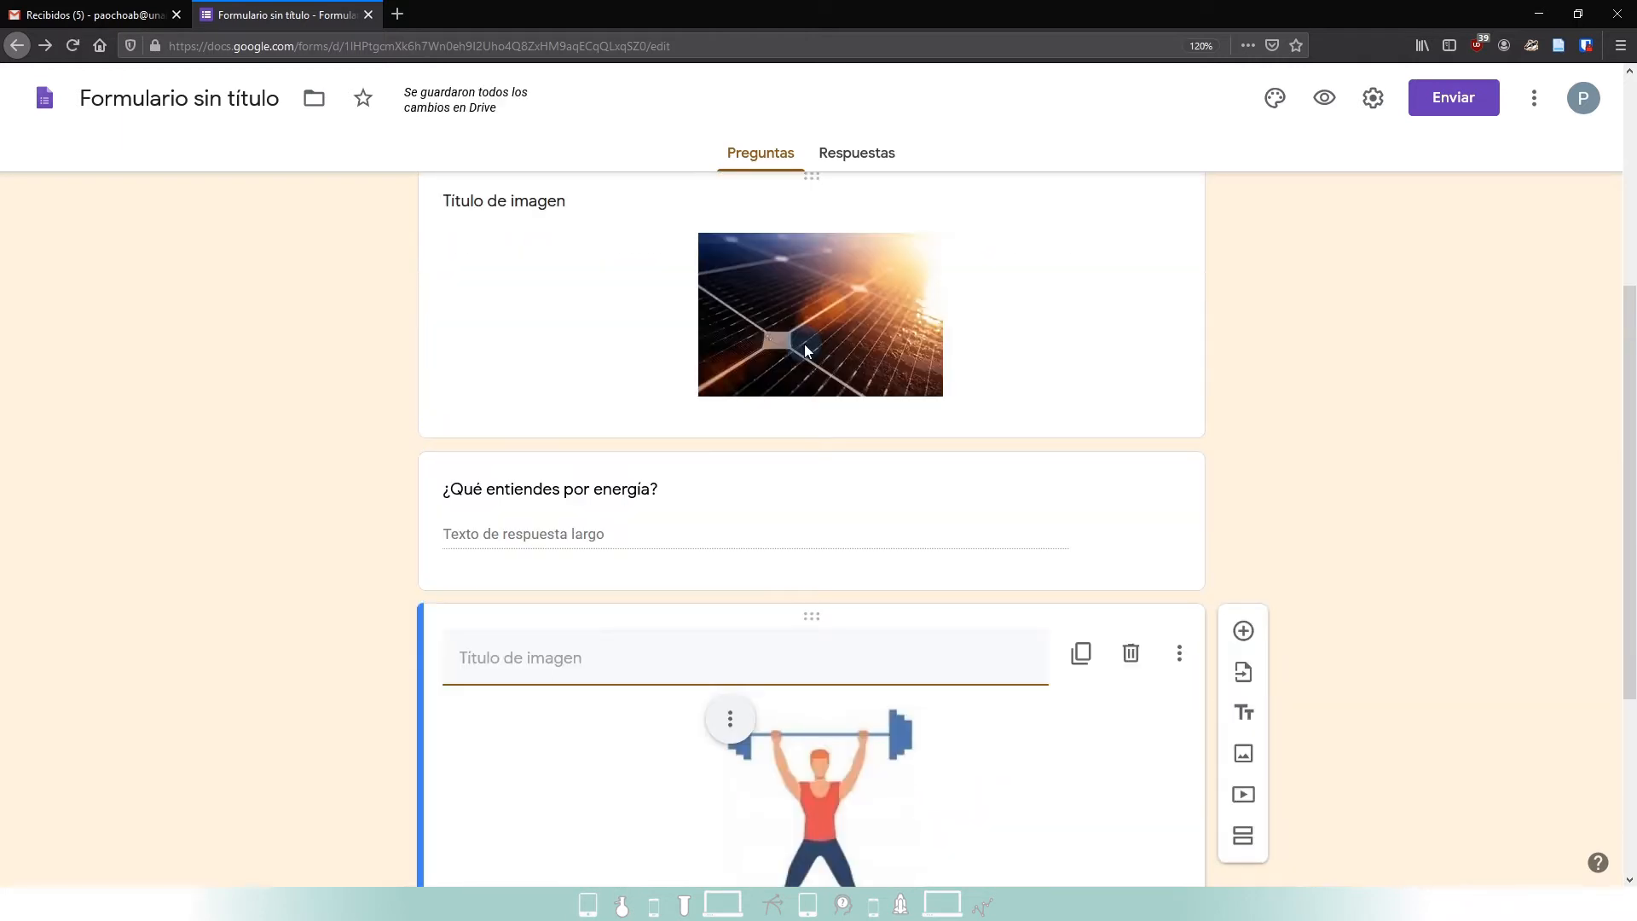
pyautogui.scroll(-3, 581, 514)
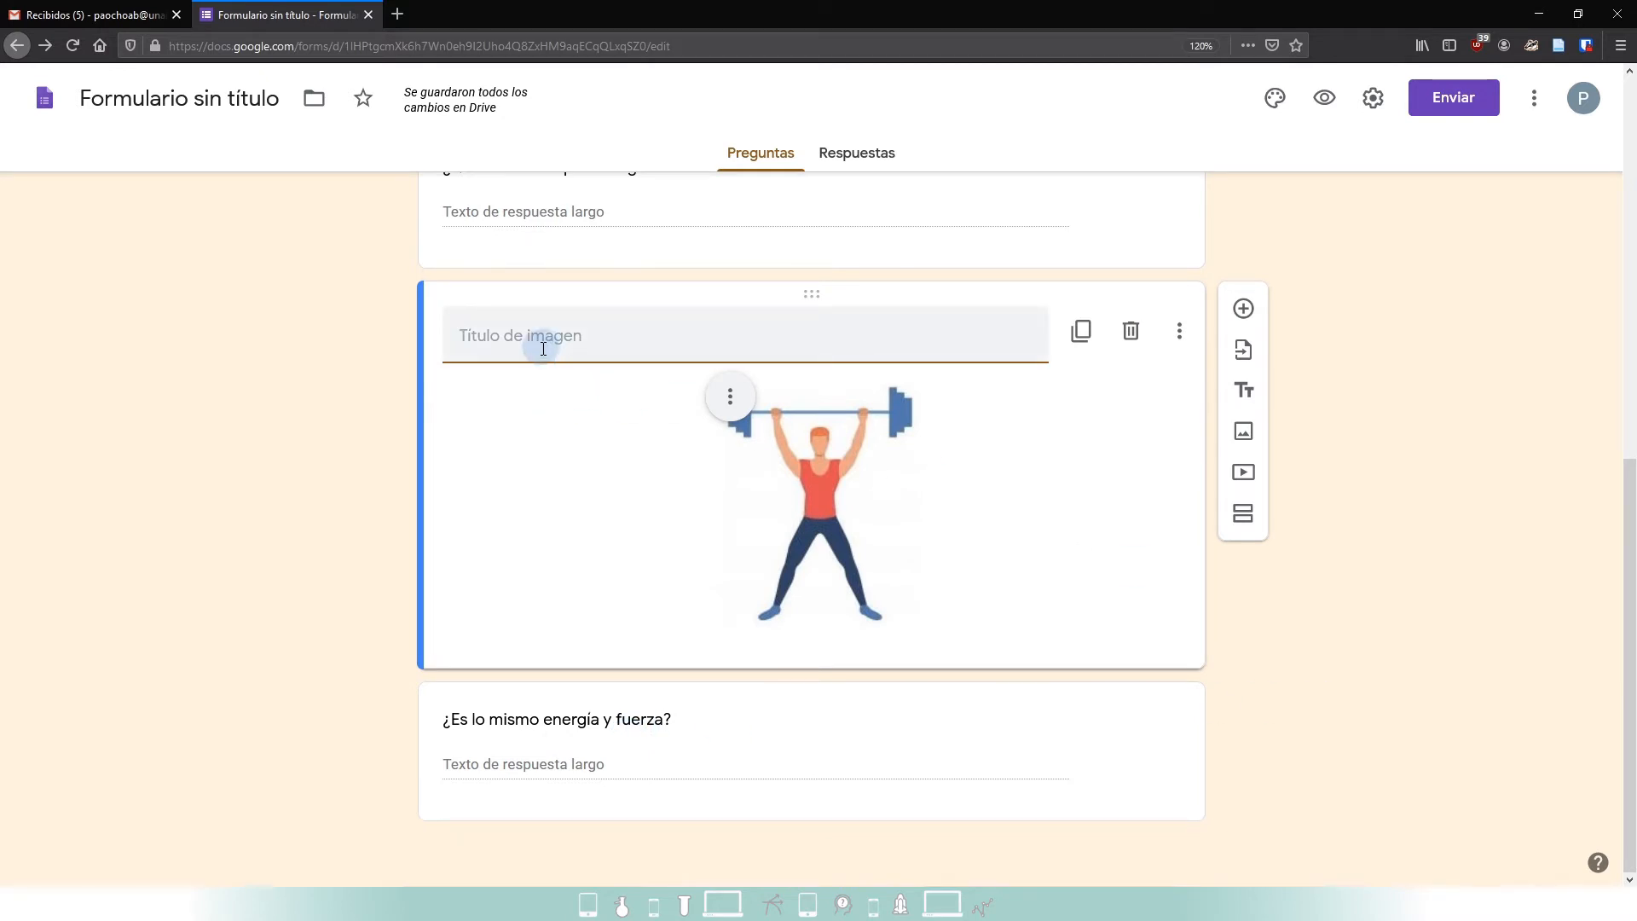
pyautogui.click(509, 345)
pyautogui.click(1151, 764)
pyautogui.scroll(1, 731, 601)
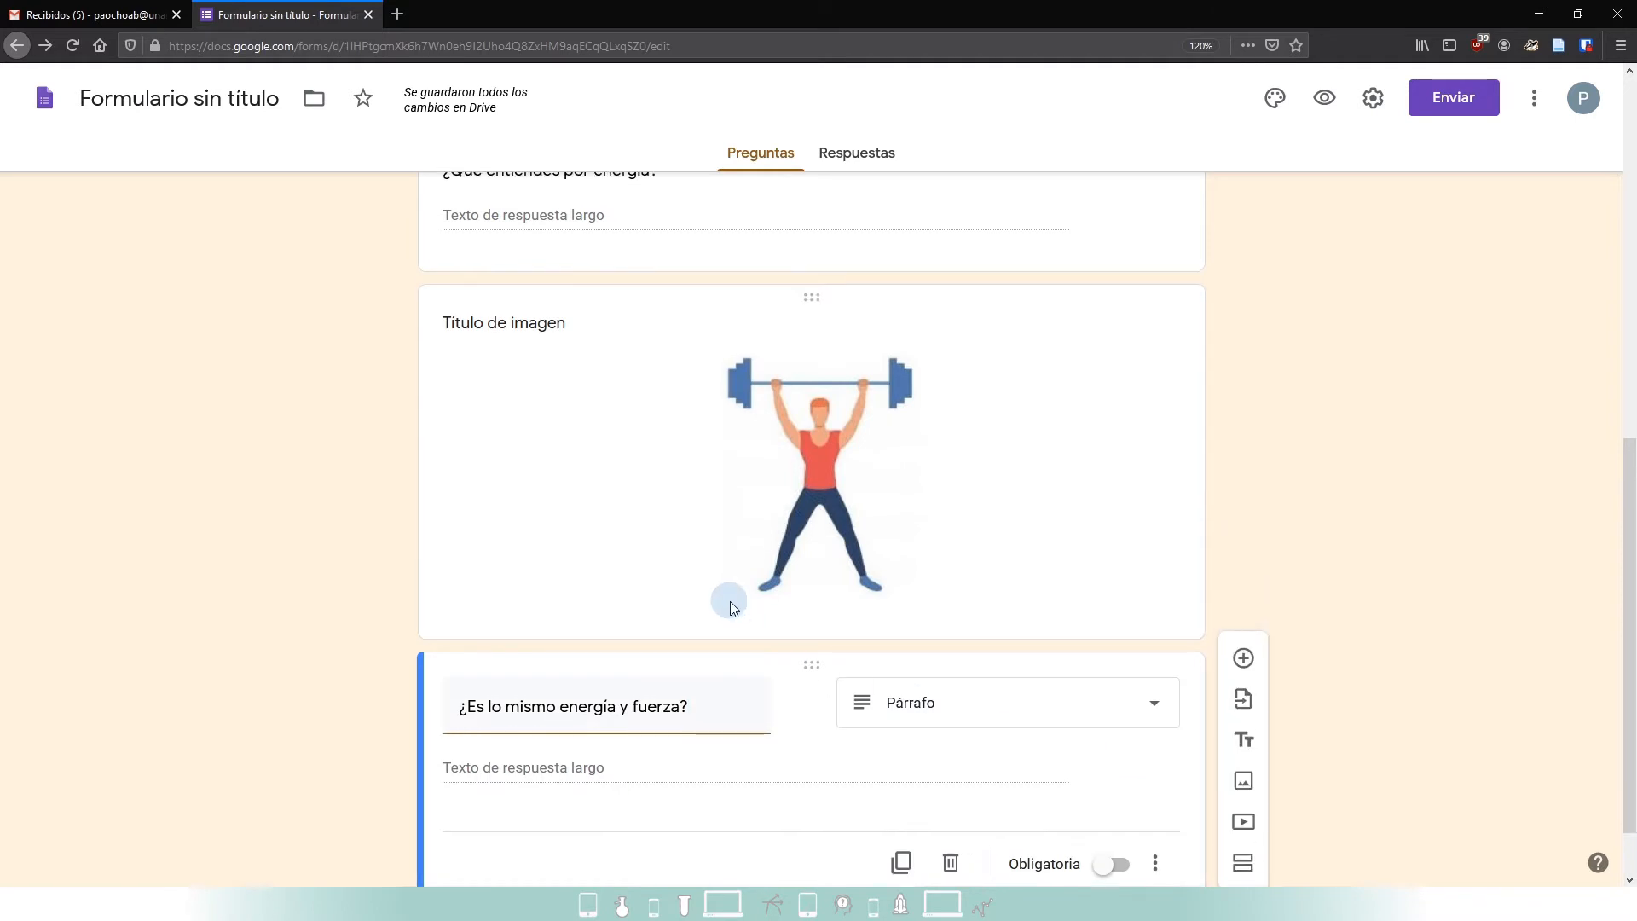
pyautogui.click(541, 439)
pyautogui.click(258, 532)
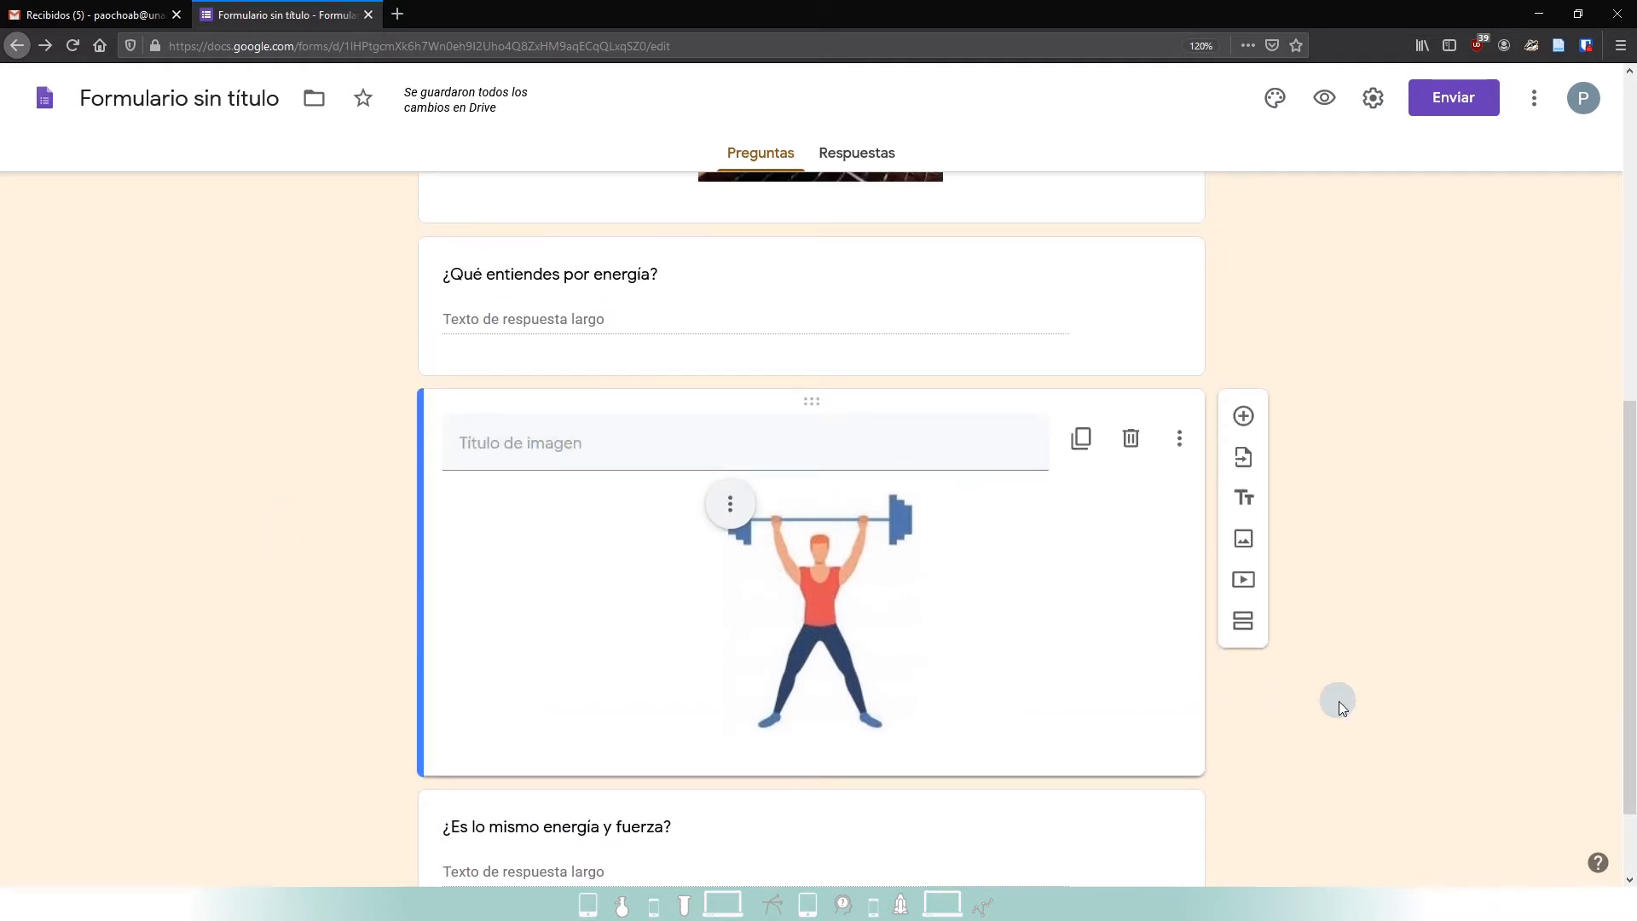
pyautogui.scroll(-1, 1339, 701)
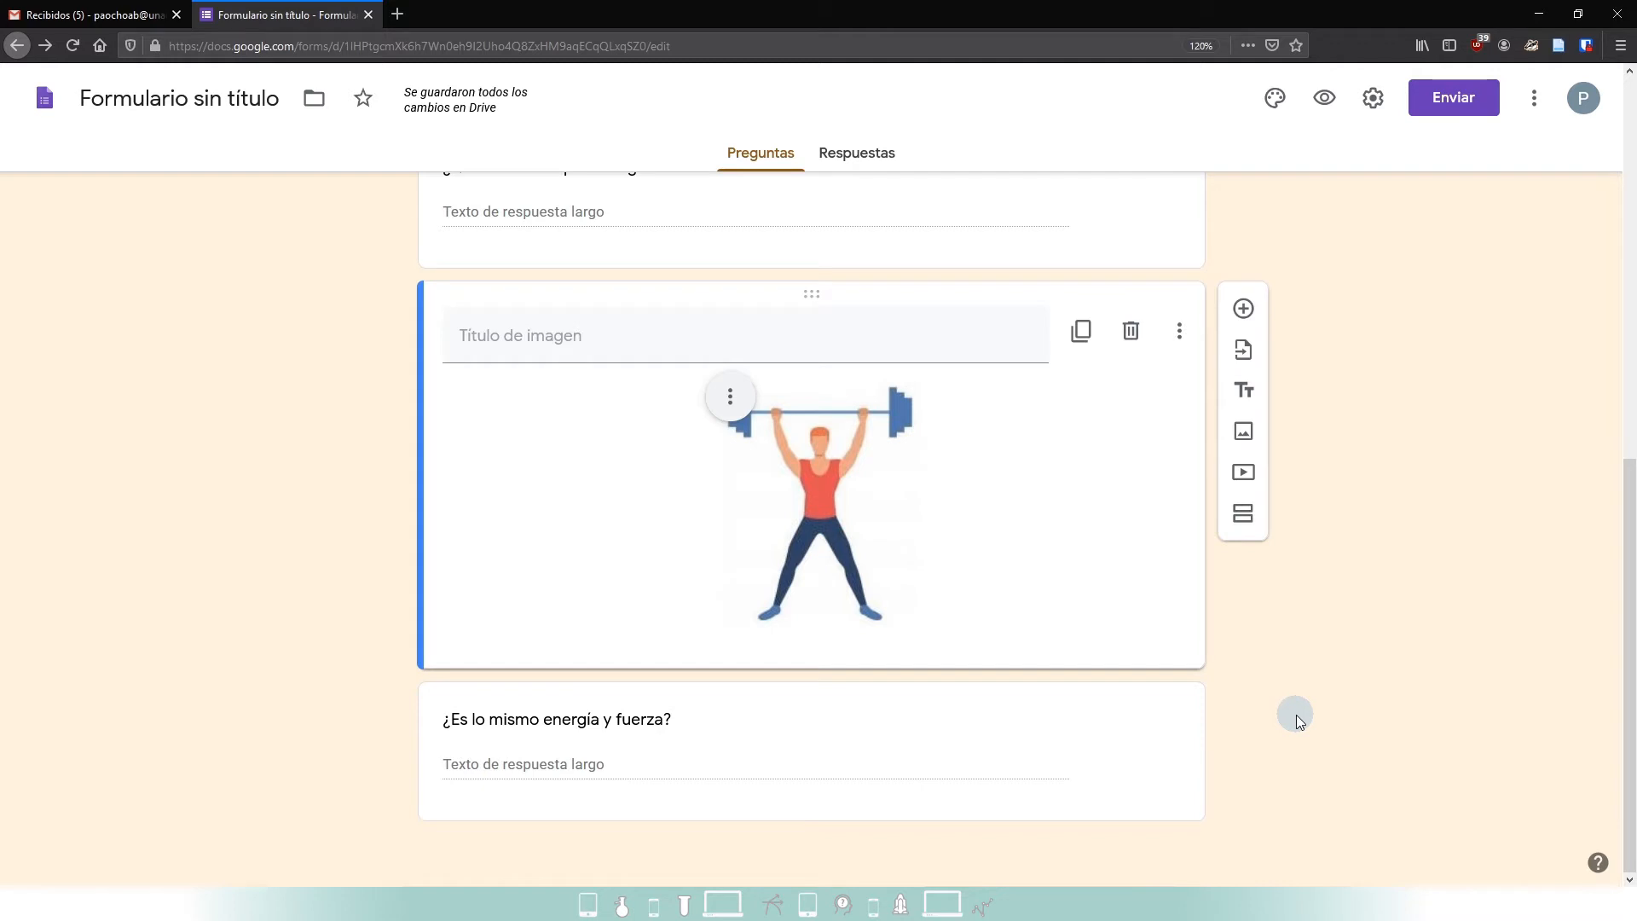
# - Preview the survey, review its banner, title, images and questions through to the end, and close the preview
pyautogui.click(1324, 99)
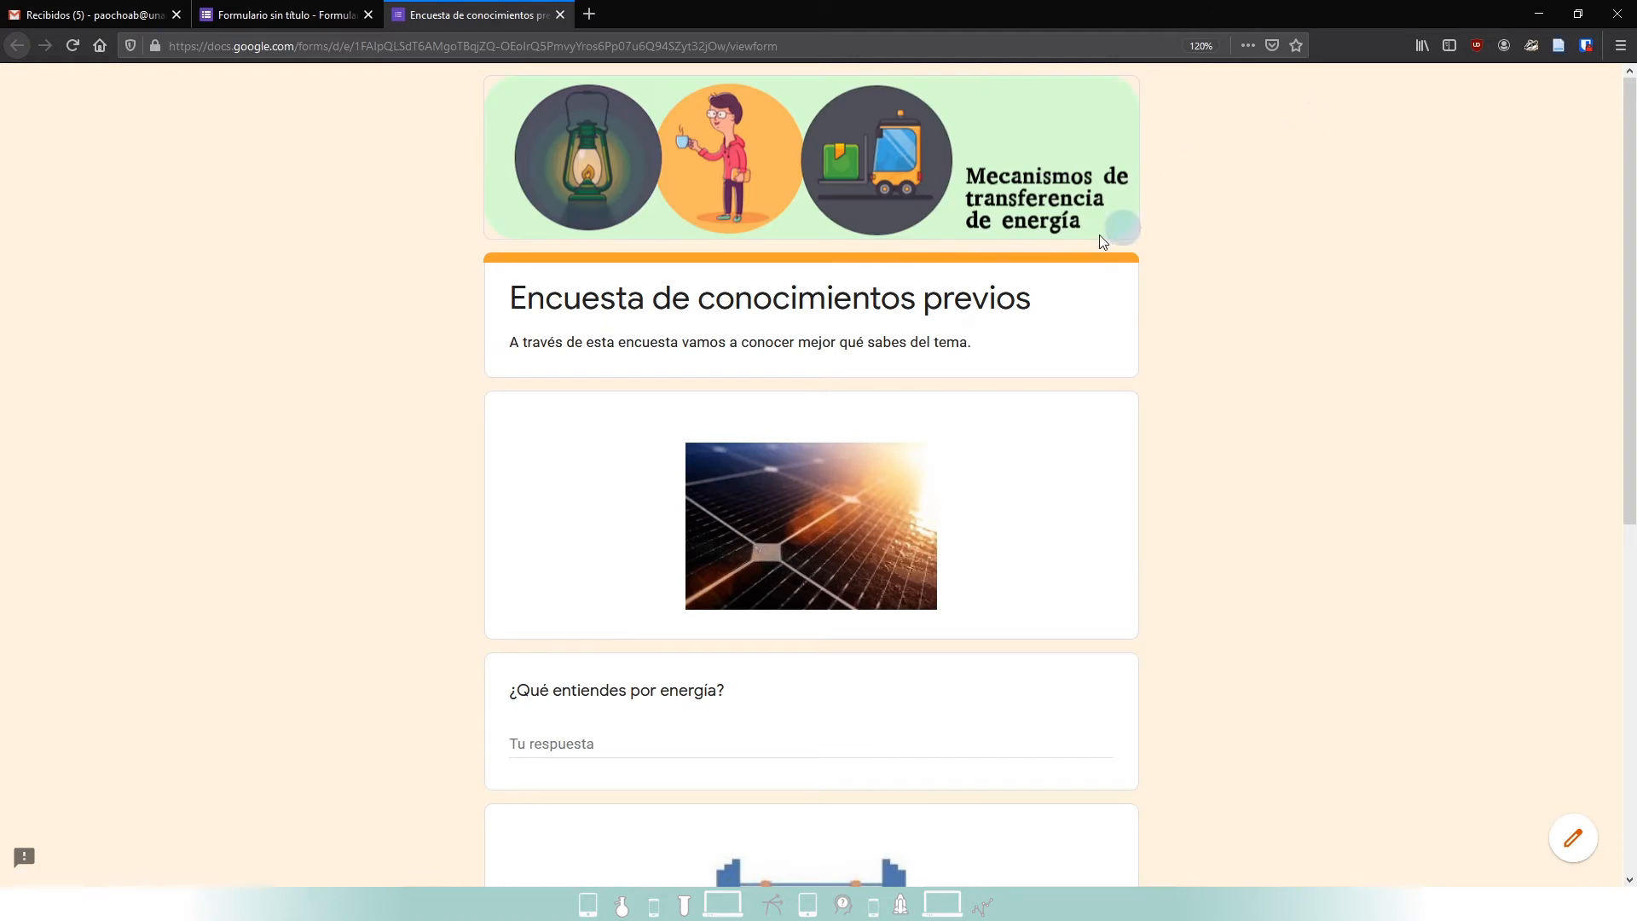
pyautogui.scroll(2, 1128, 407)
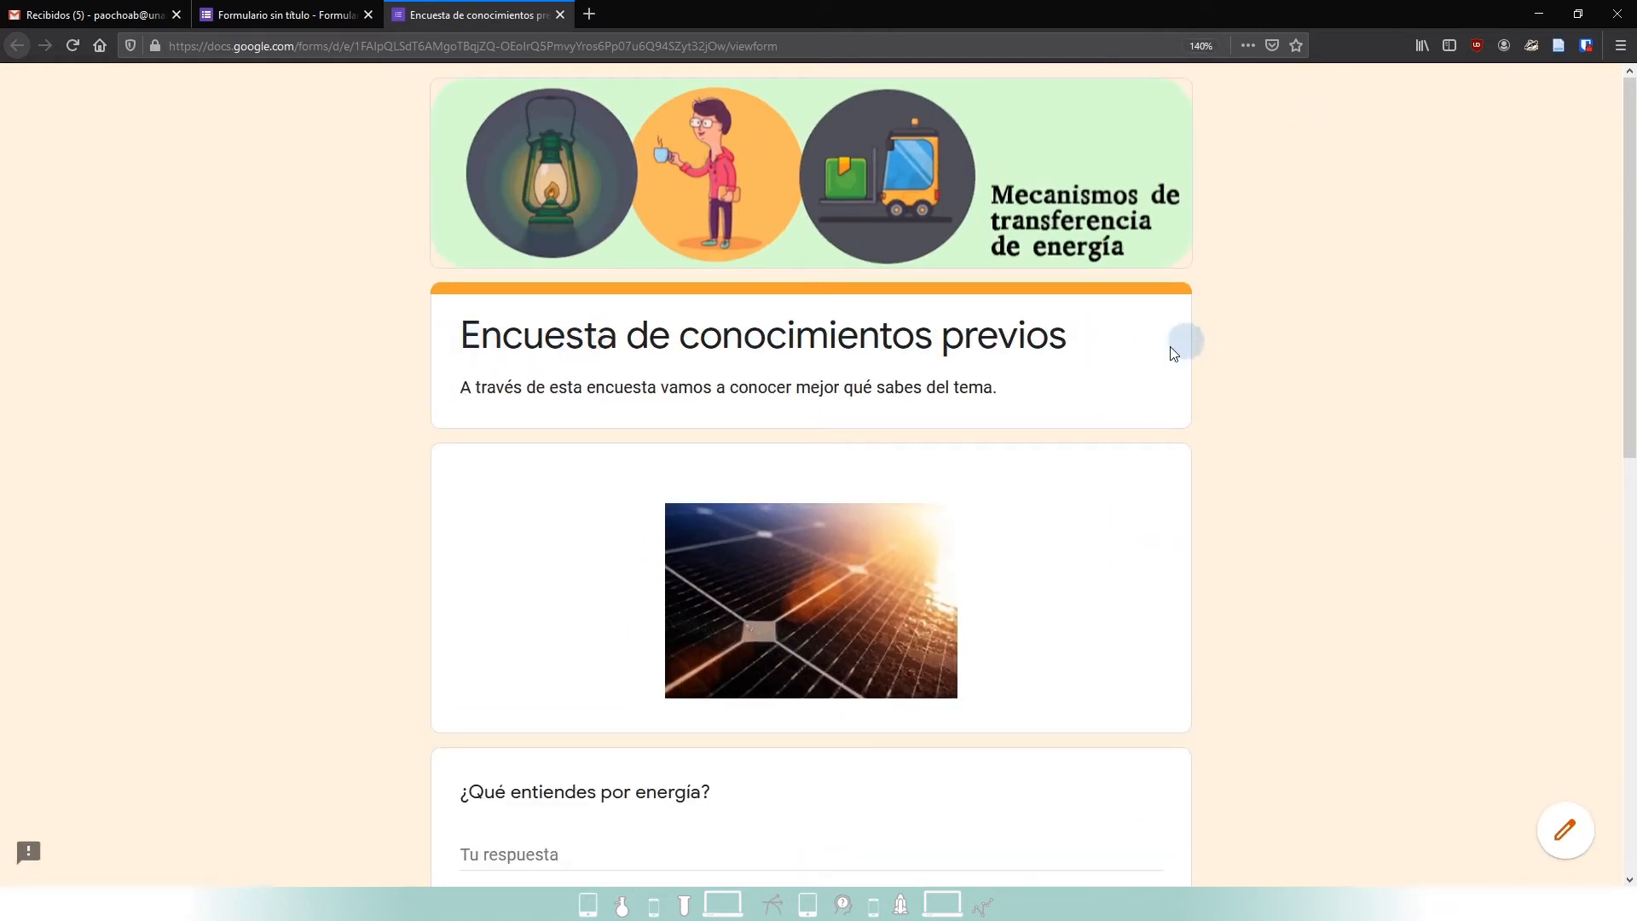
pyautogui.scroll(-3, 979, 381)
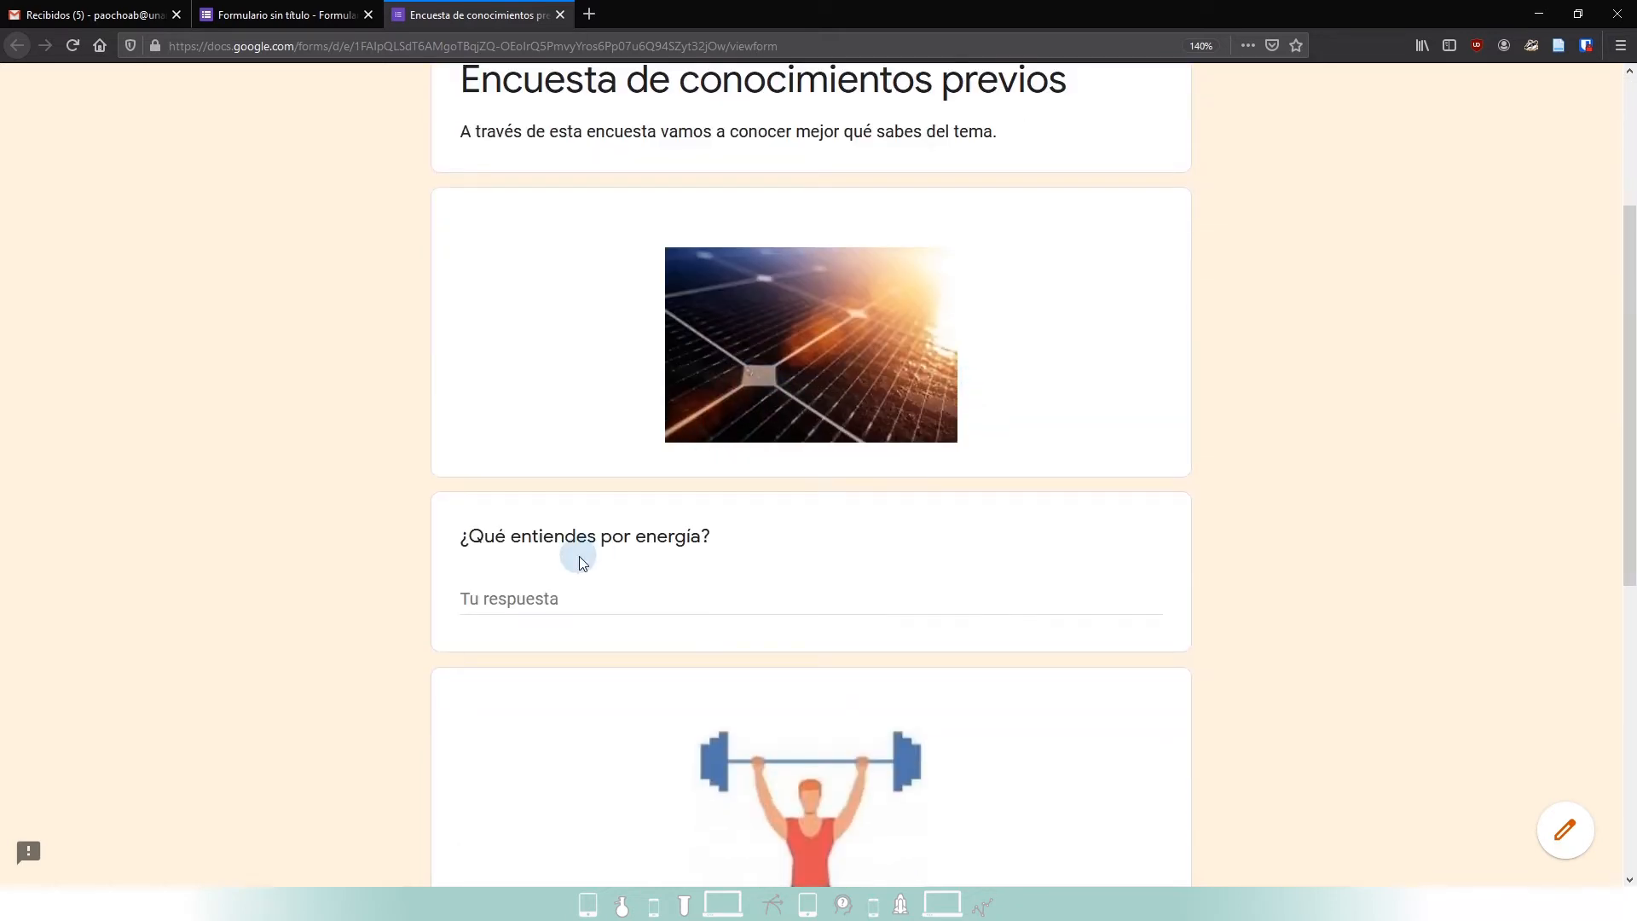
pyautogui.scroll(-4, 653, 541)
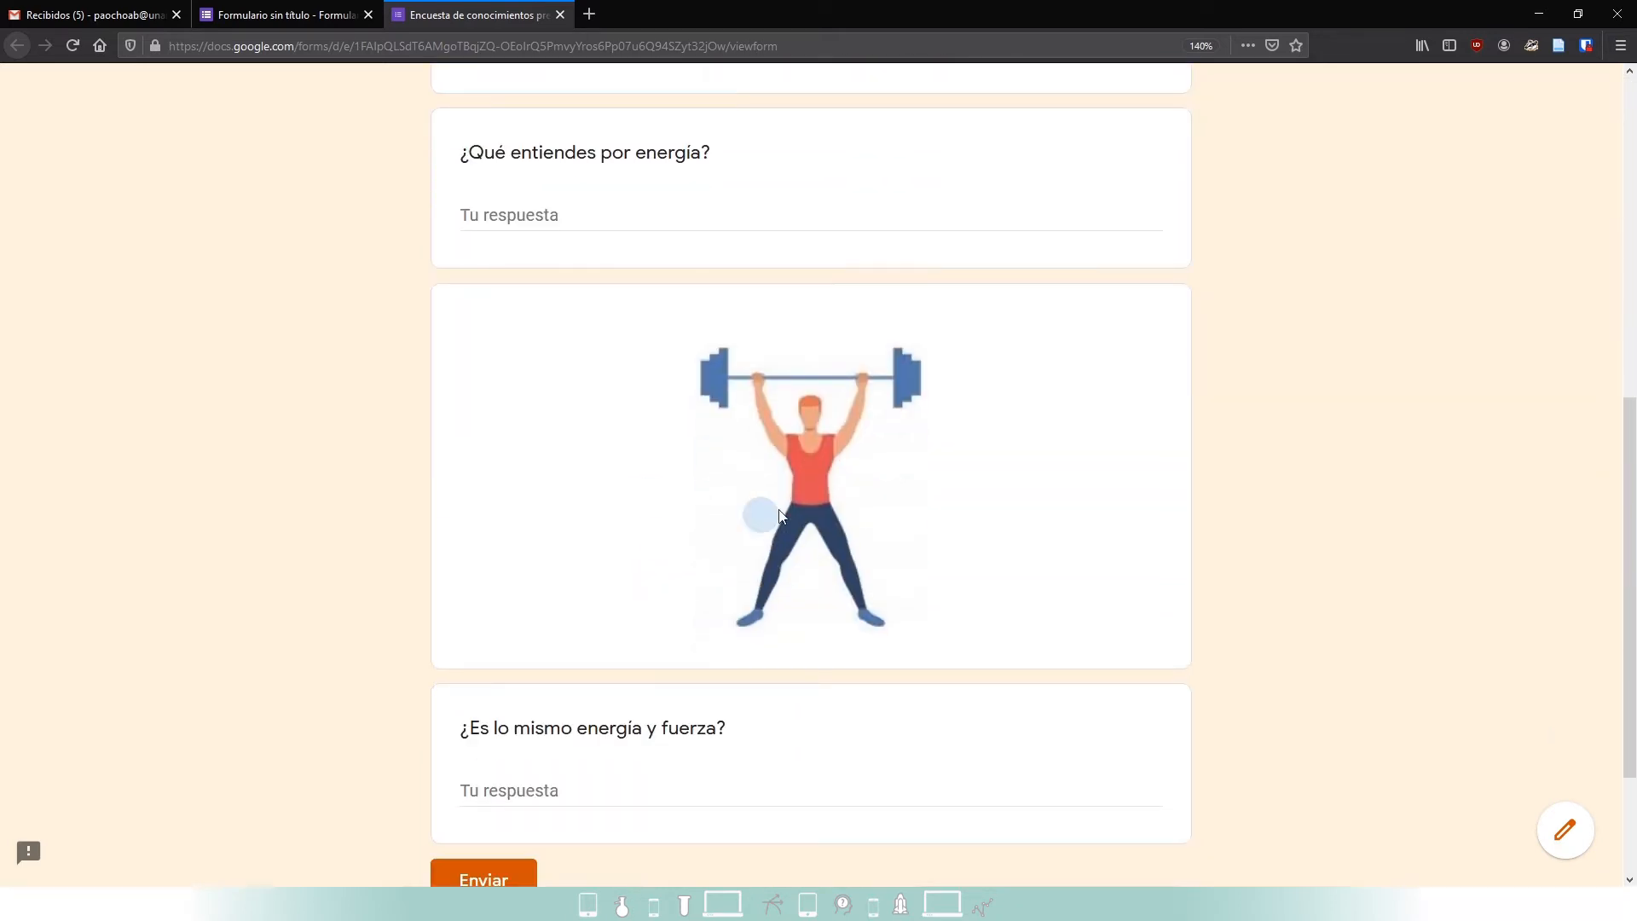
pyautogui.scroll(-2, 519, 719)
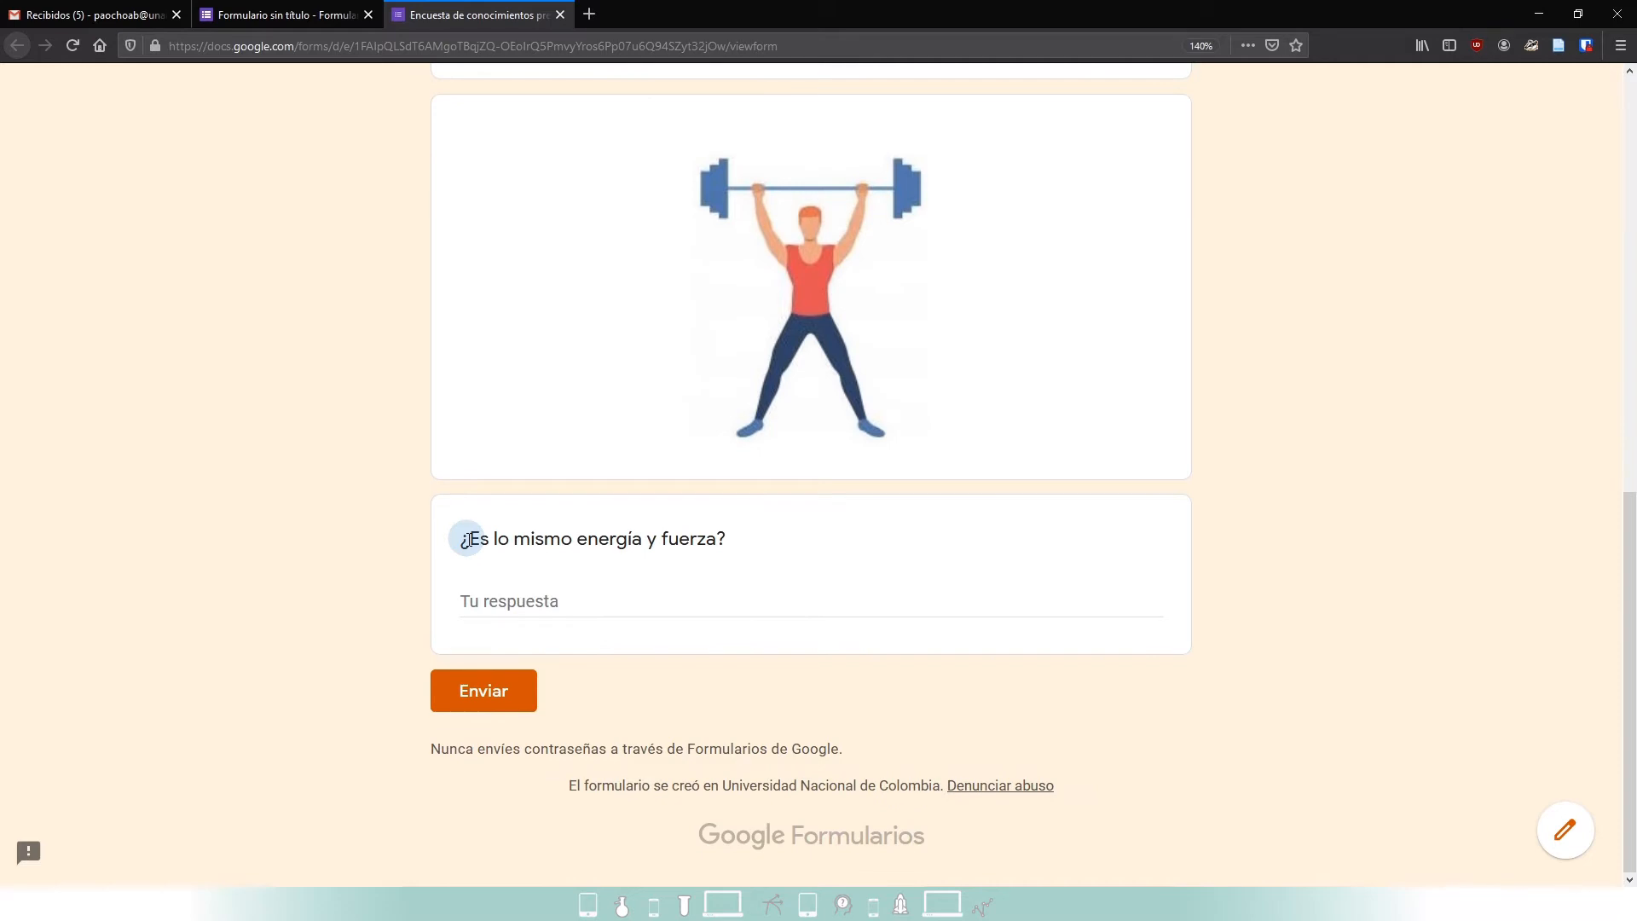
pyautogui.scroll(7, 402, 507)
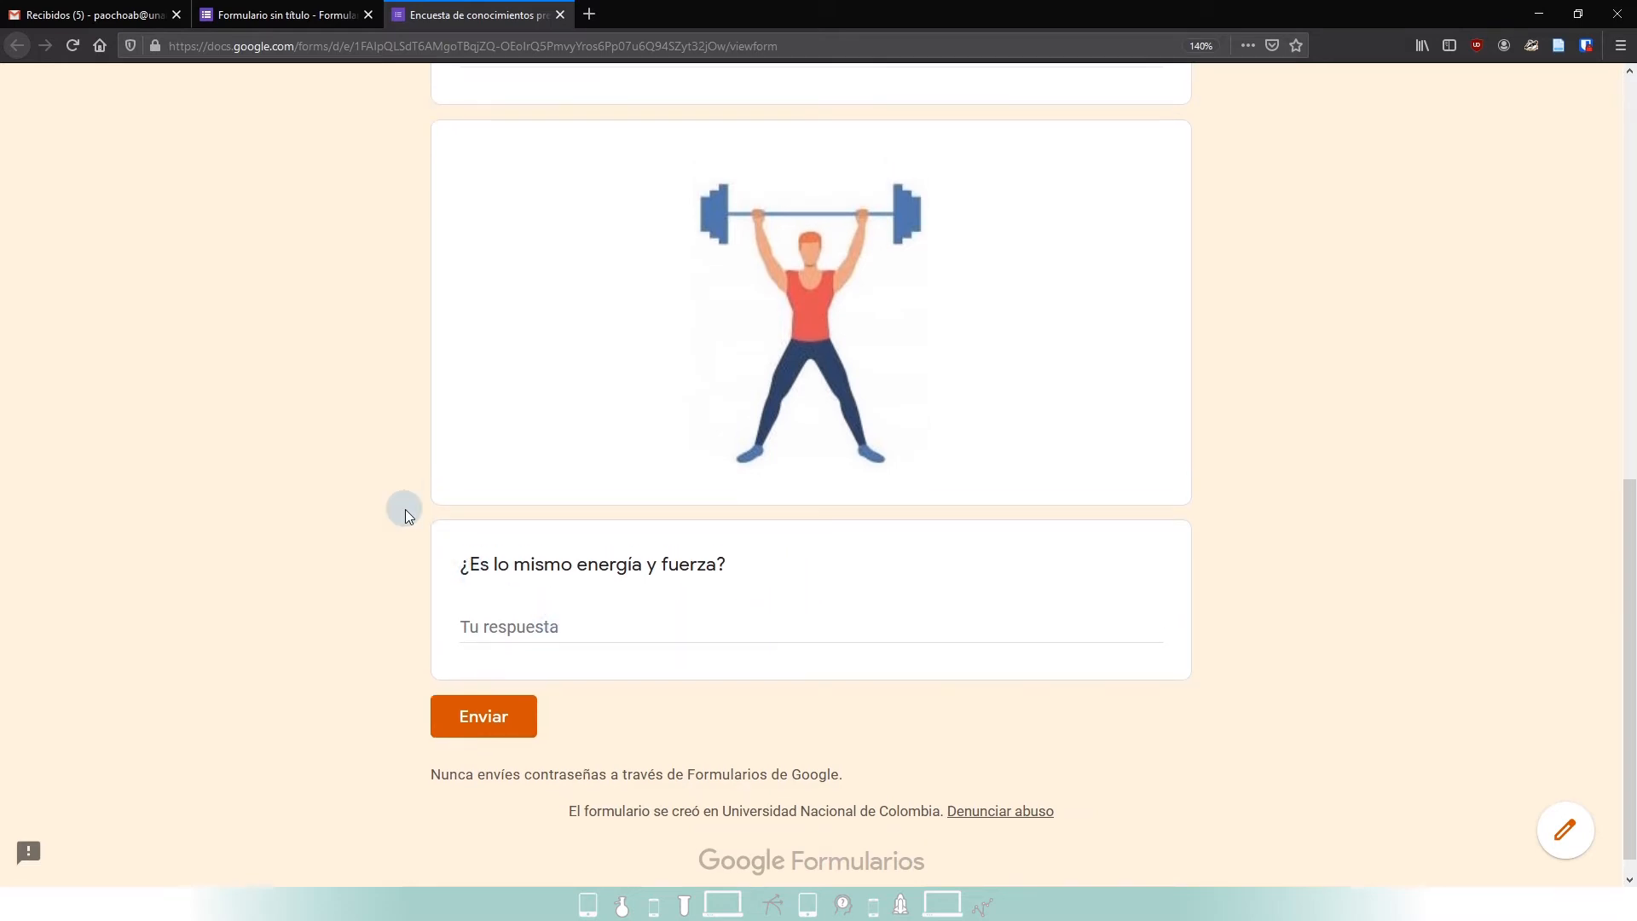
pyautogui.click(560, 14)
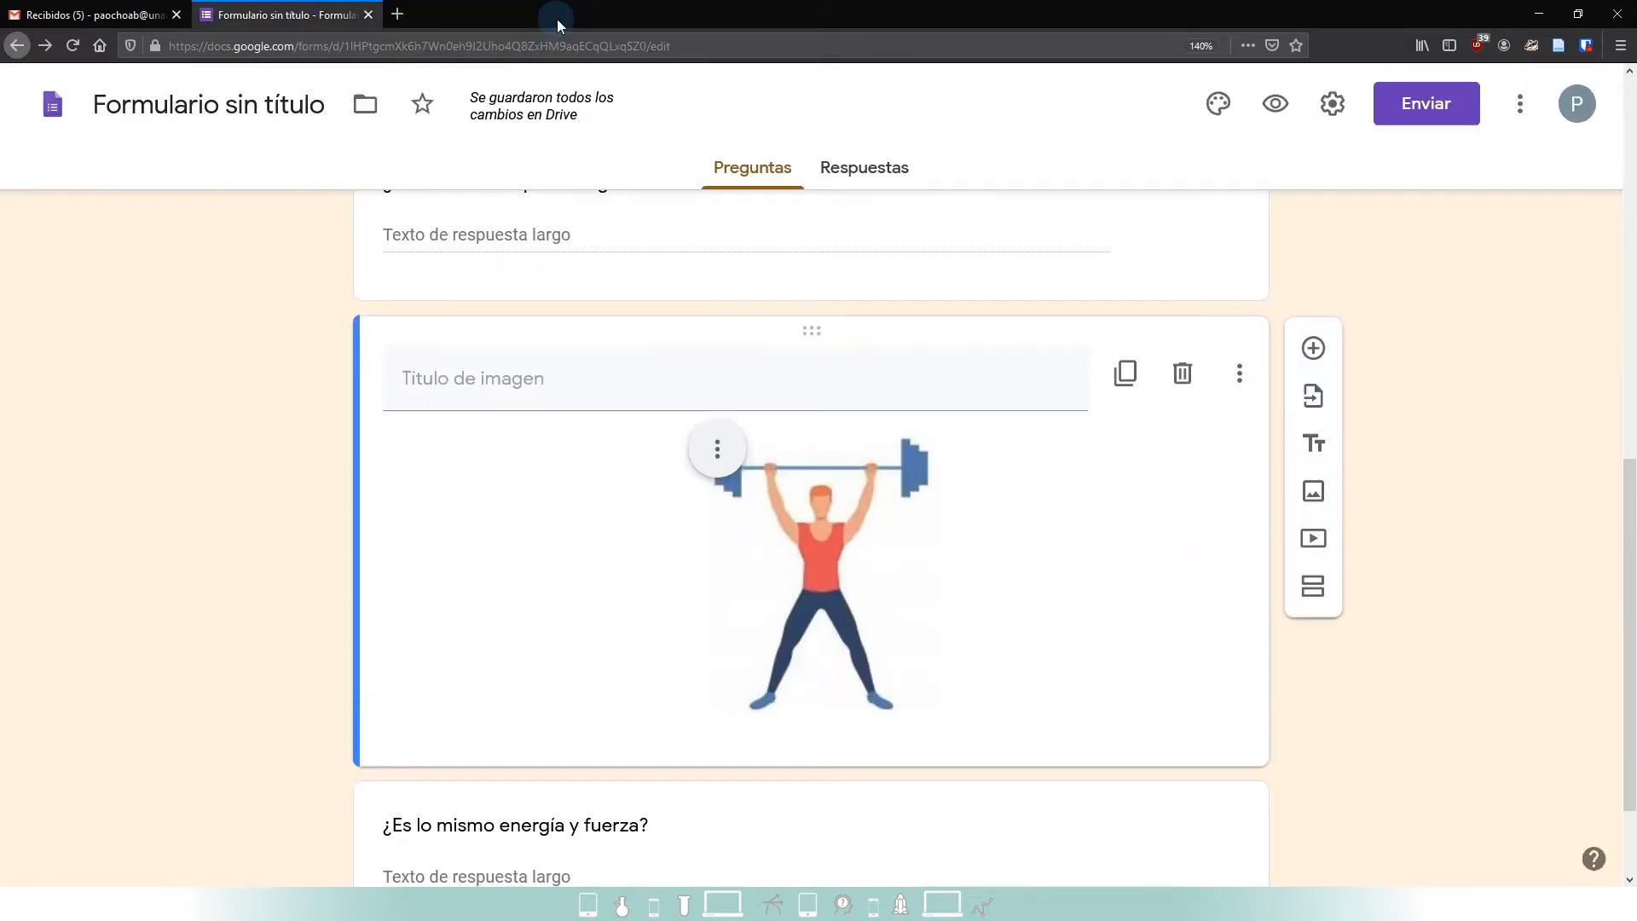
# - Switch to the Word document demostracion-encuesta.docx and review the questions that follow the weightlifter image
pyautogui.scroll(-1, 1318, 563)
pyautogui.scroll(-1, 1322, 577)
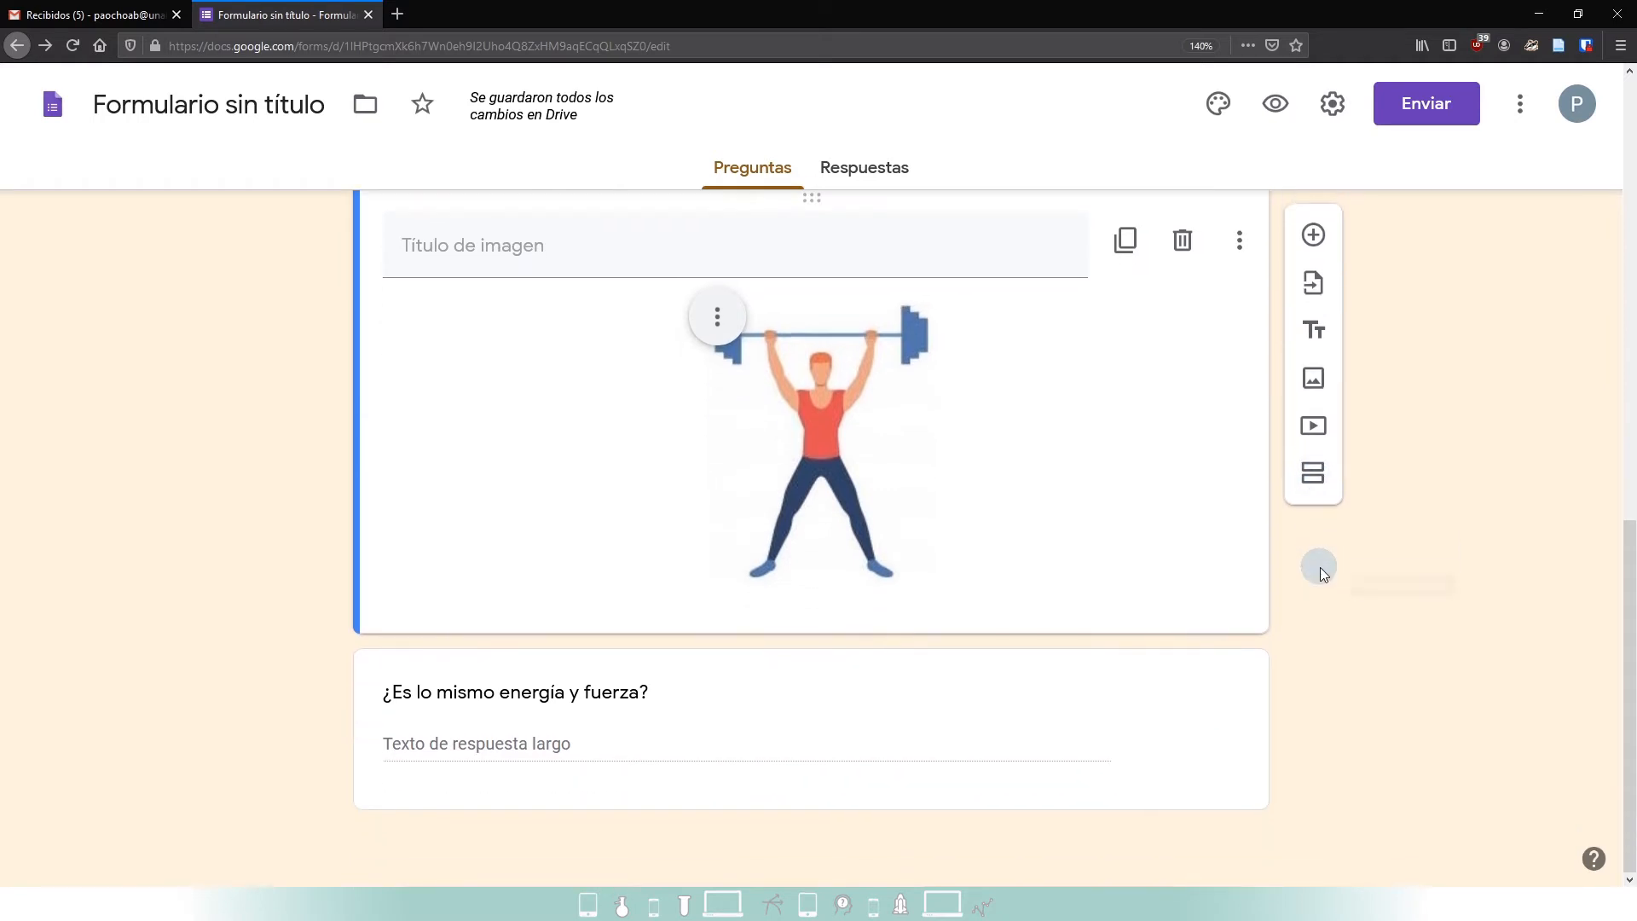
pyautogui.click(148, 905)
pyautogui.scroll(-2, 342, 663)
pyautogui.click(434, 621)
pyautogui.scroll(-5, 436, 622)
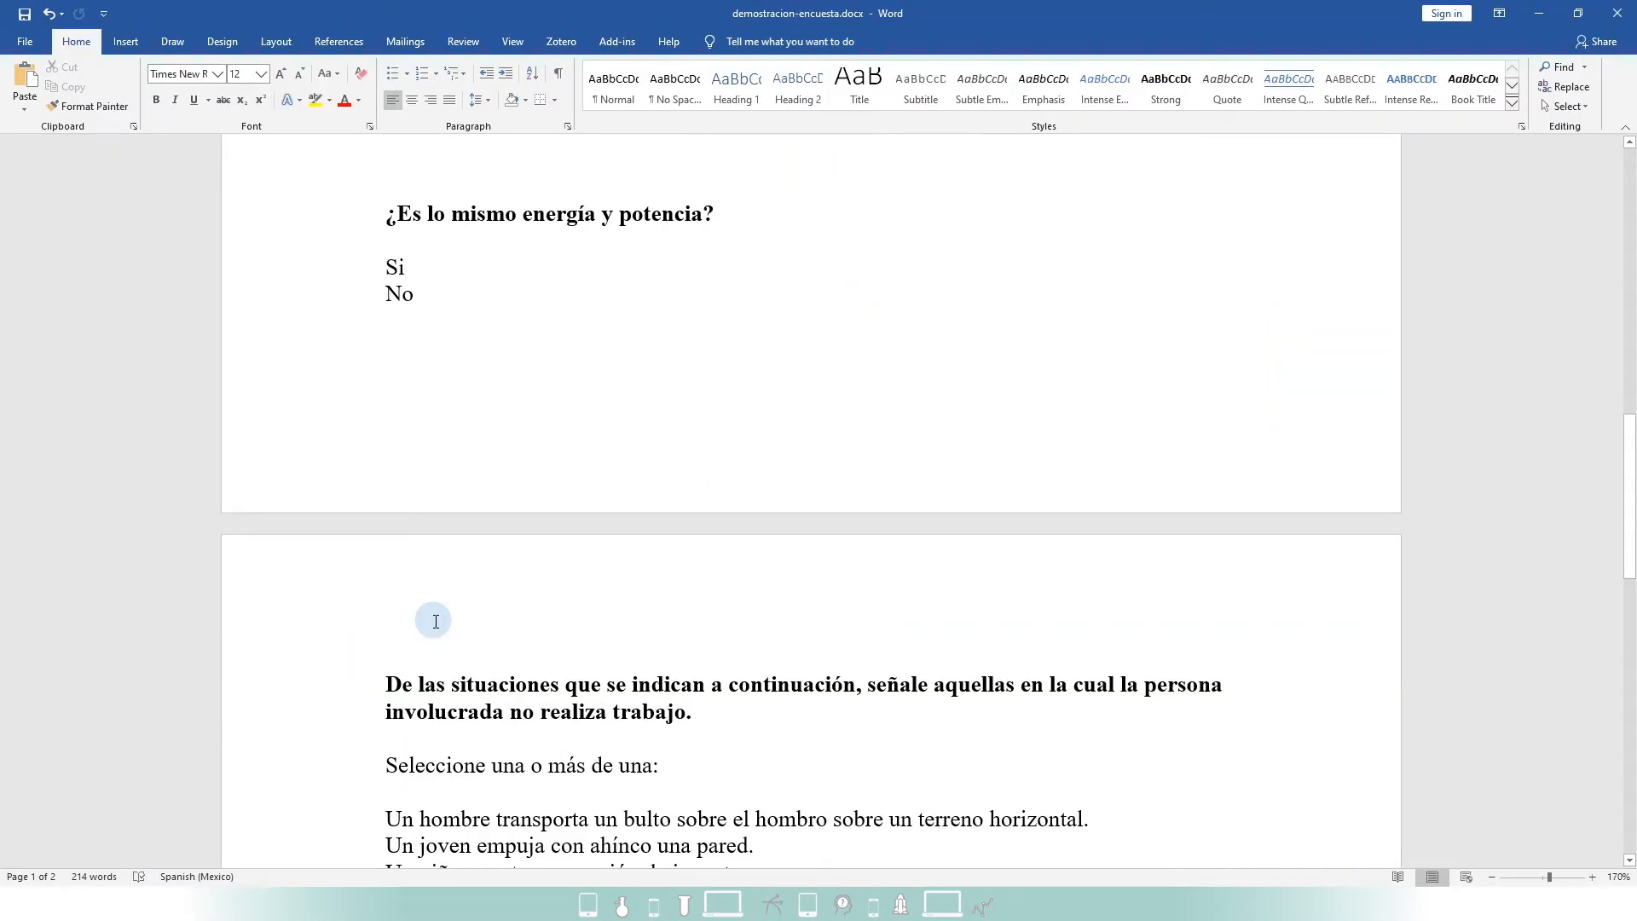
pyautogui.scroll(-5, 435, 621)
pyautogui.scroll(7, 435, 621)
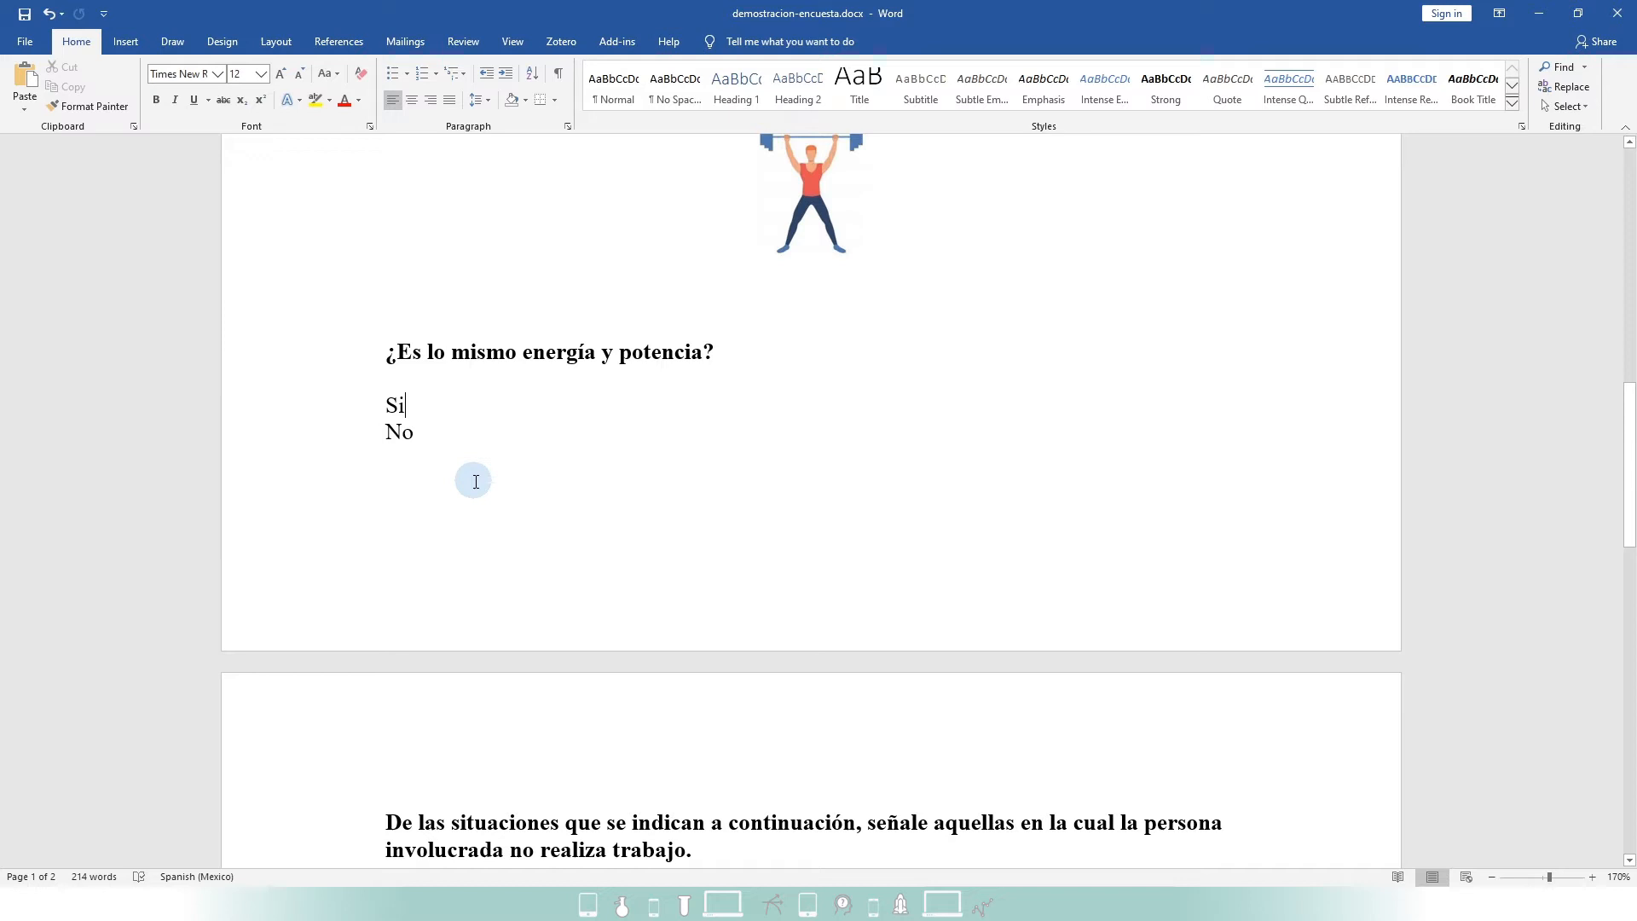
# - Back in Google Forms, add a section after the question "¿Es lo mismo energía y fuerza?" and clear its default title
pyautogui.hotkey('alt', 'Tab')
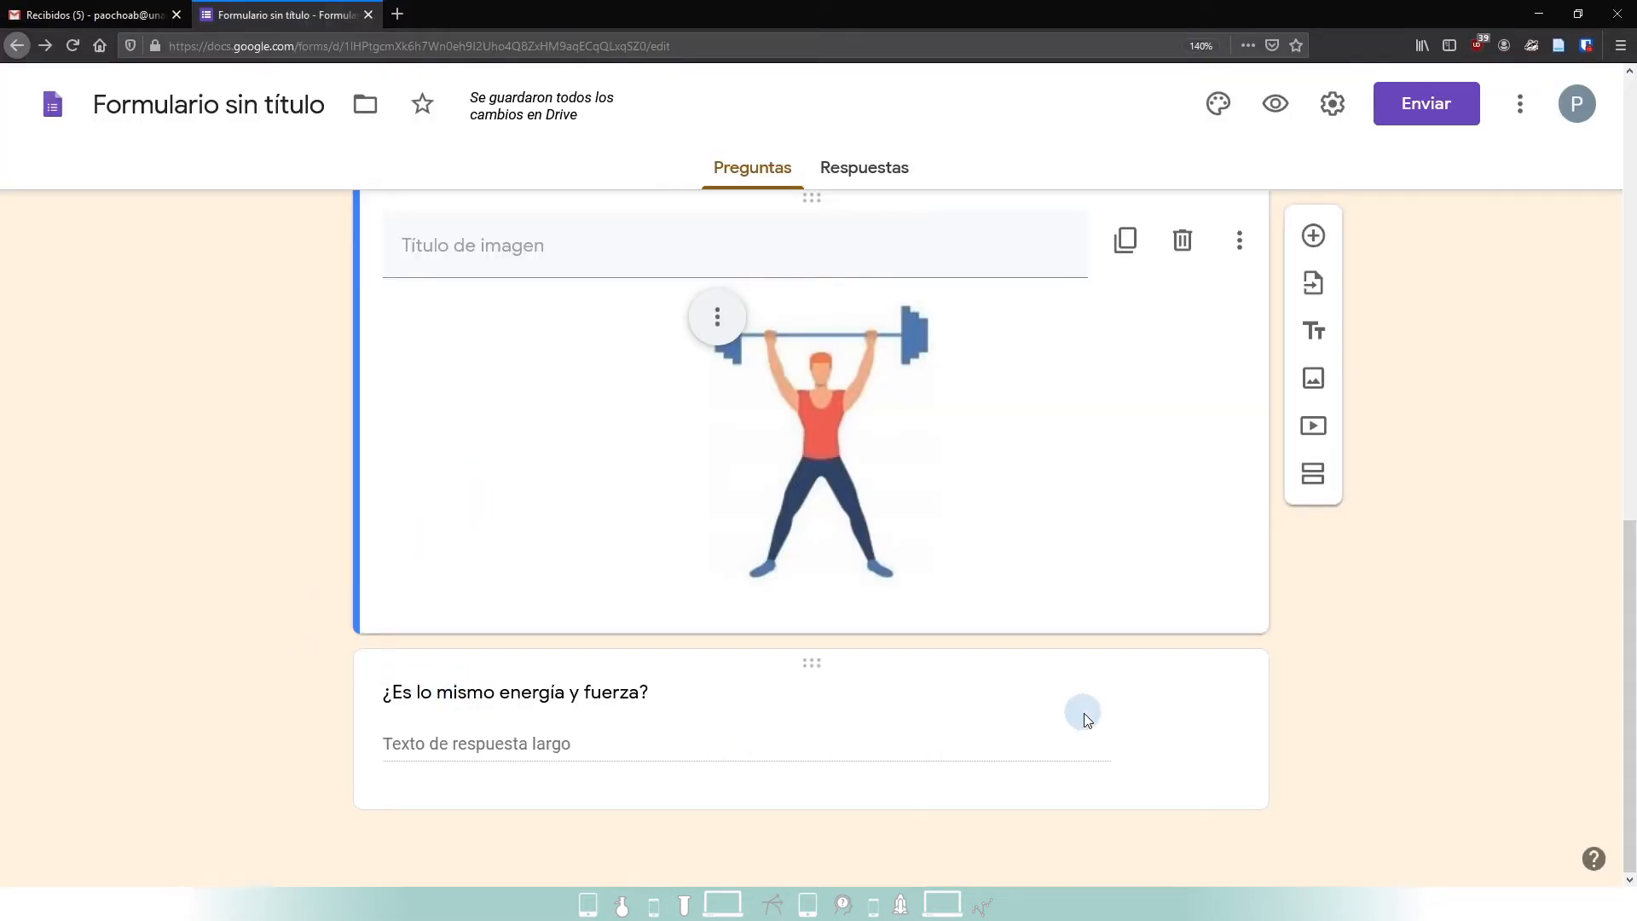
pyautogui.click(829, 719)
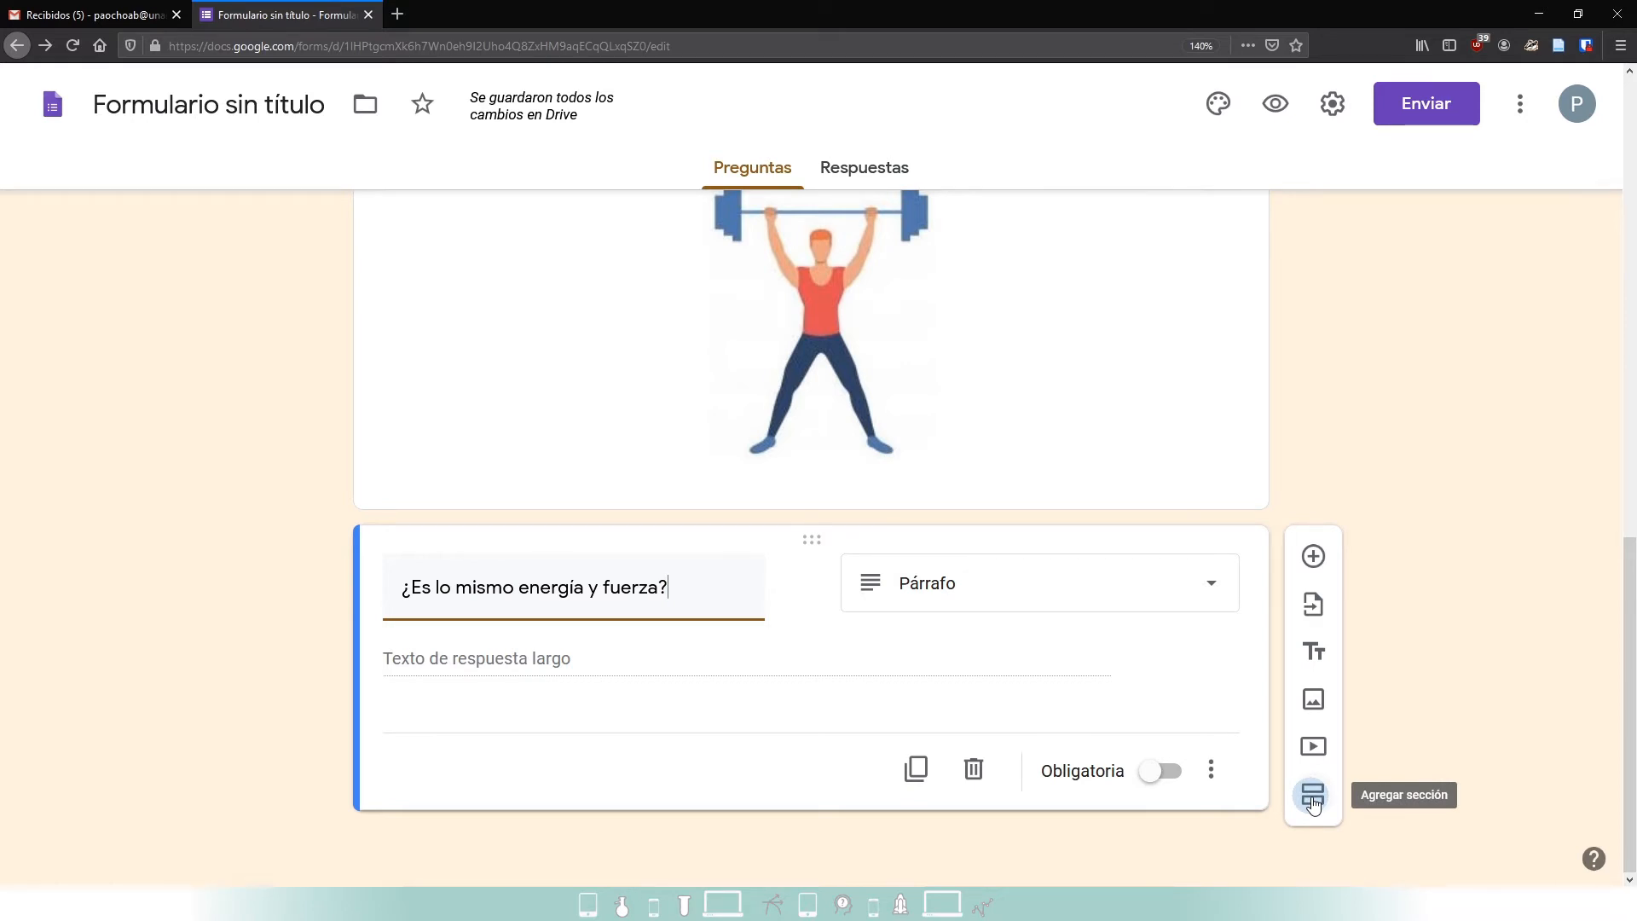
pyautogui.click(1313, 797)
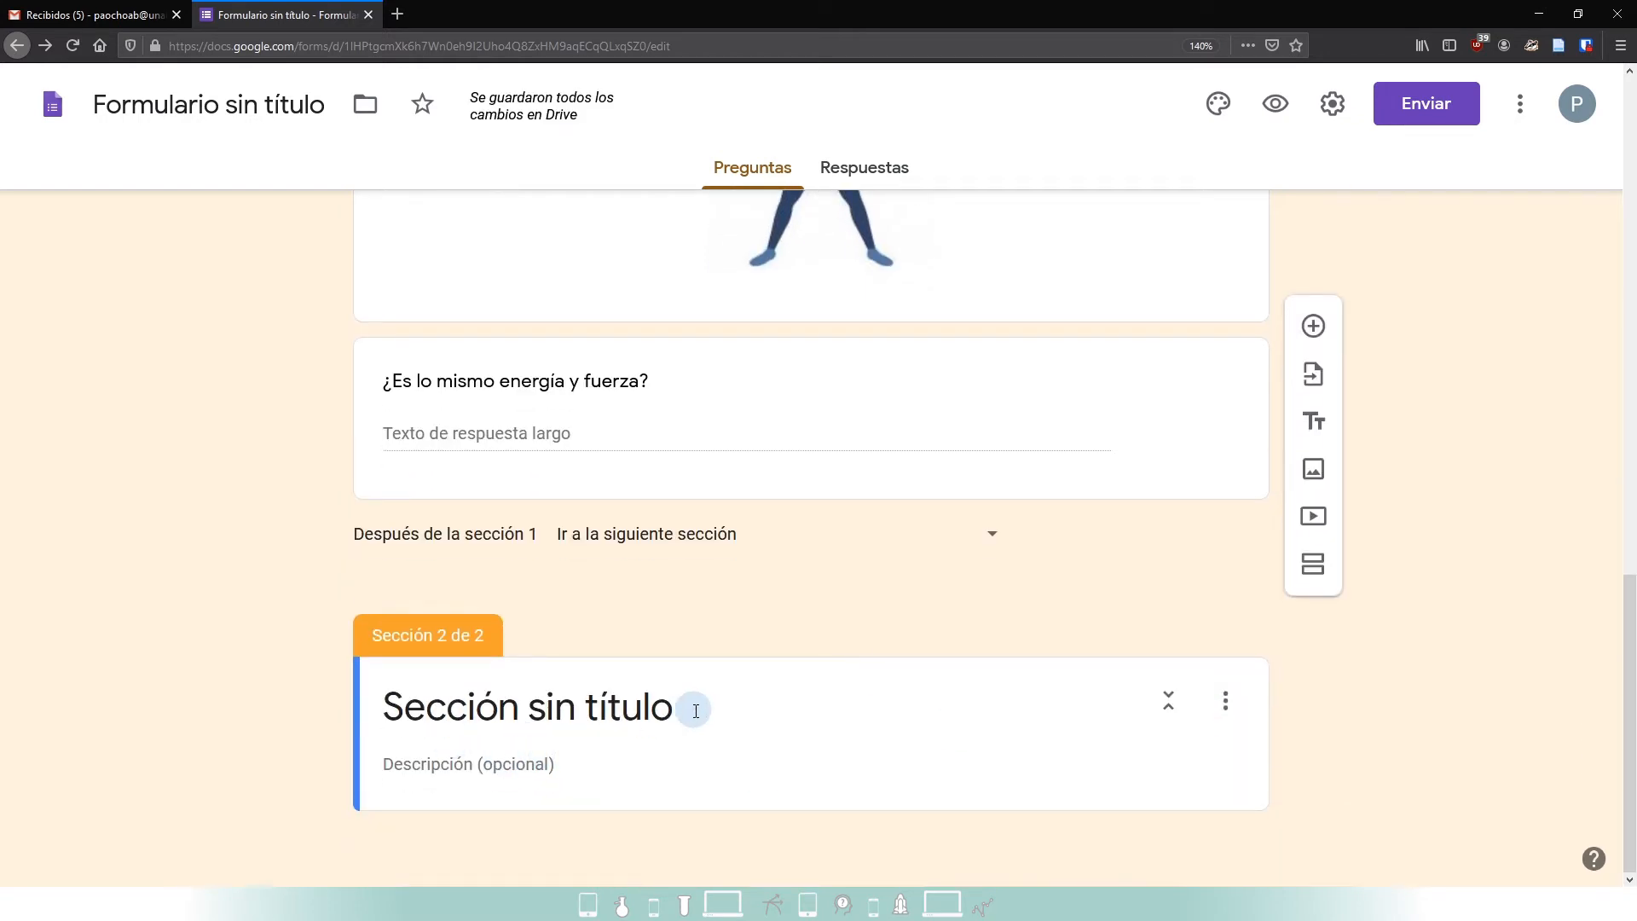
pyautogui.click(696, 712)
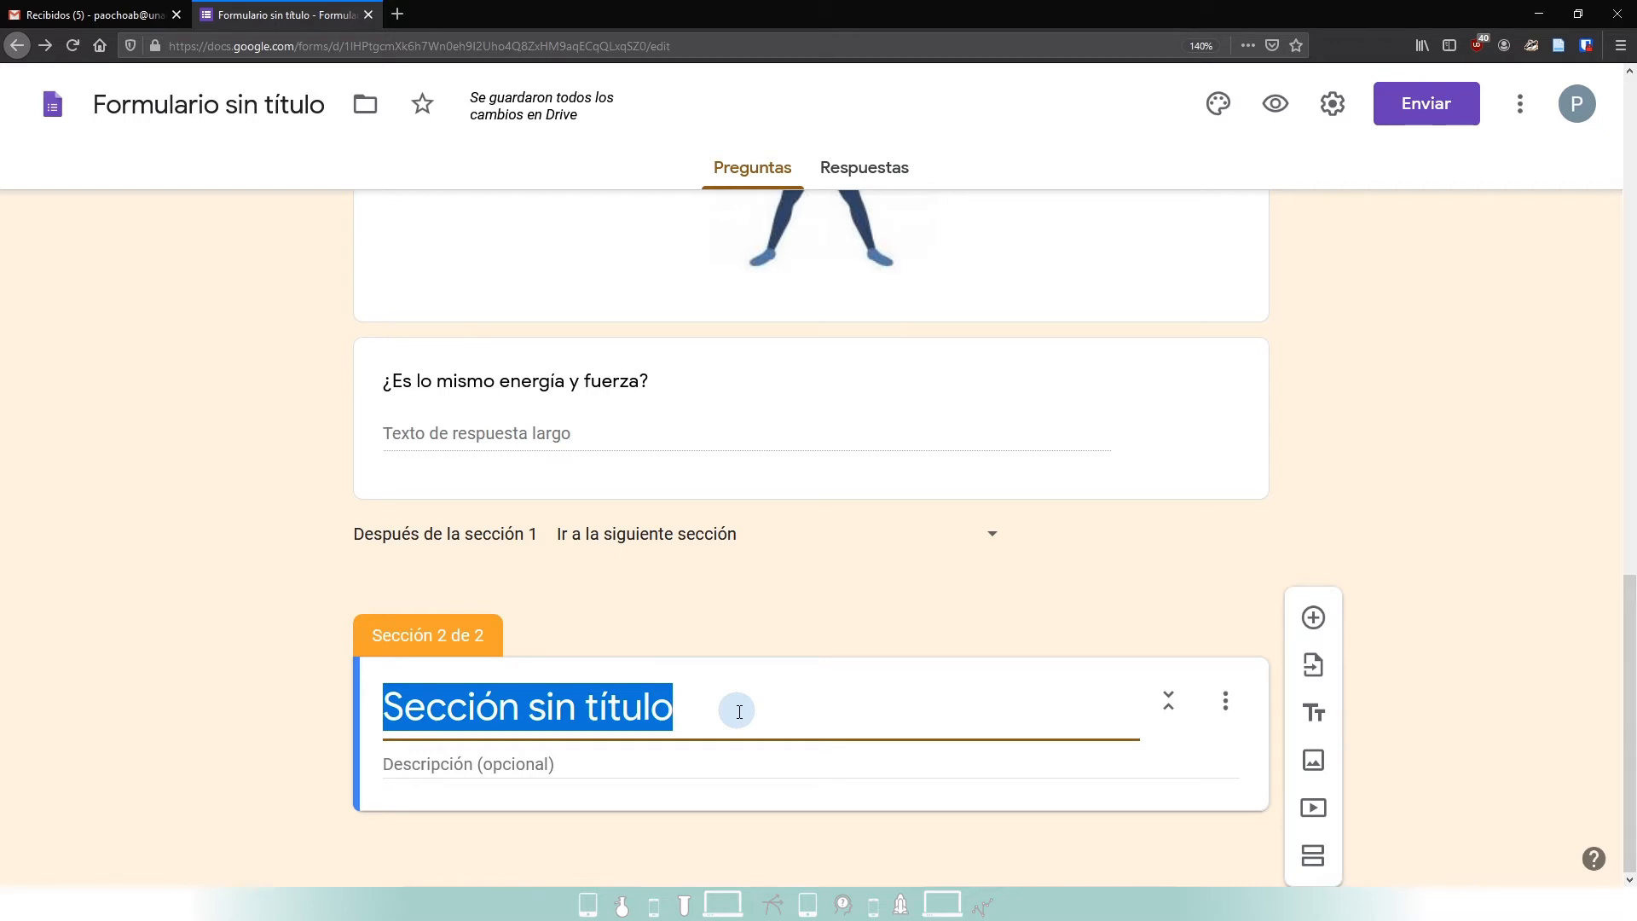
pyautogui.press('BackSpace')
pyautogui.click(219, 729)
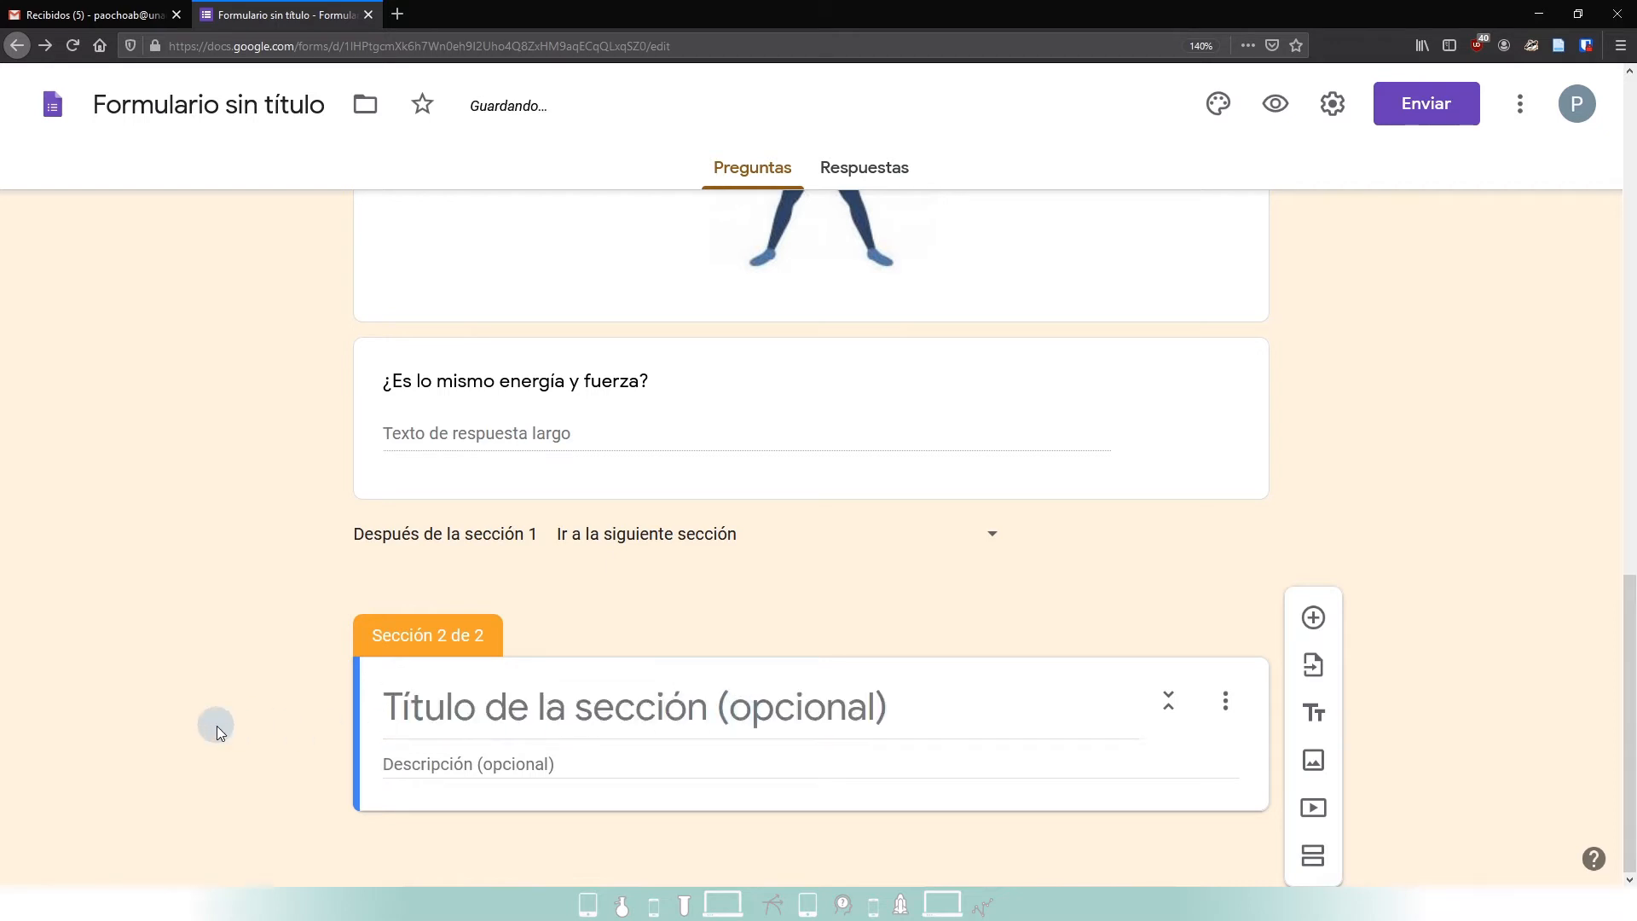
pyautogui.click(471, 708)
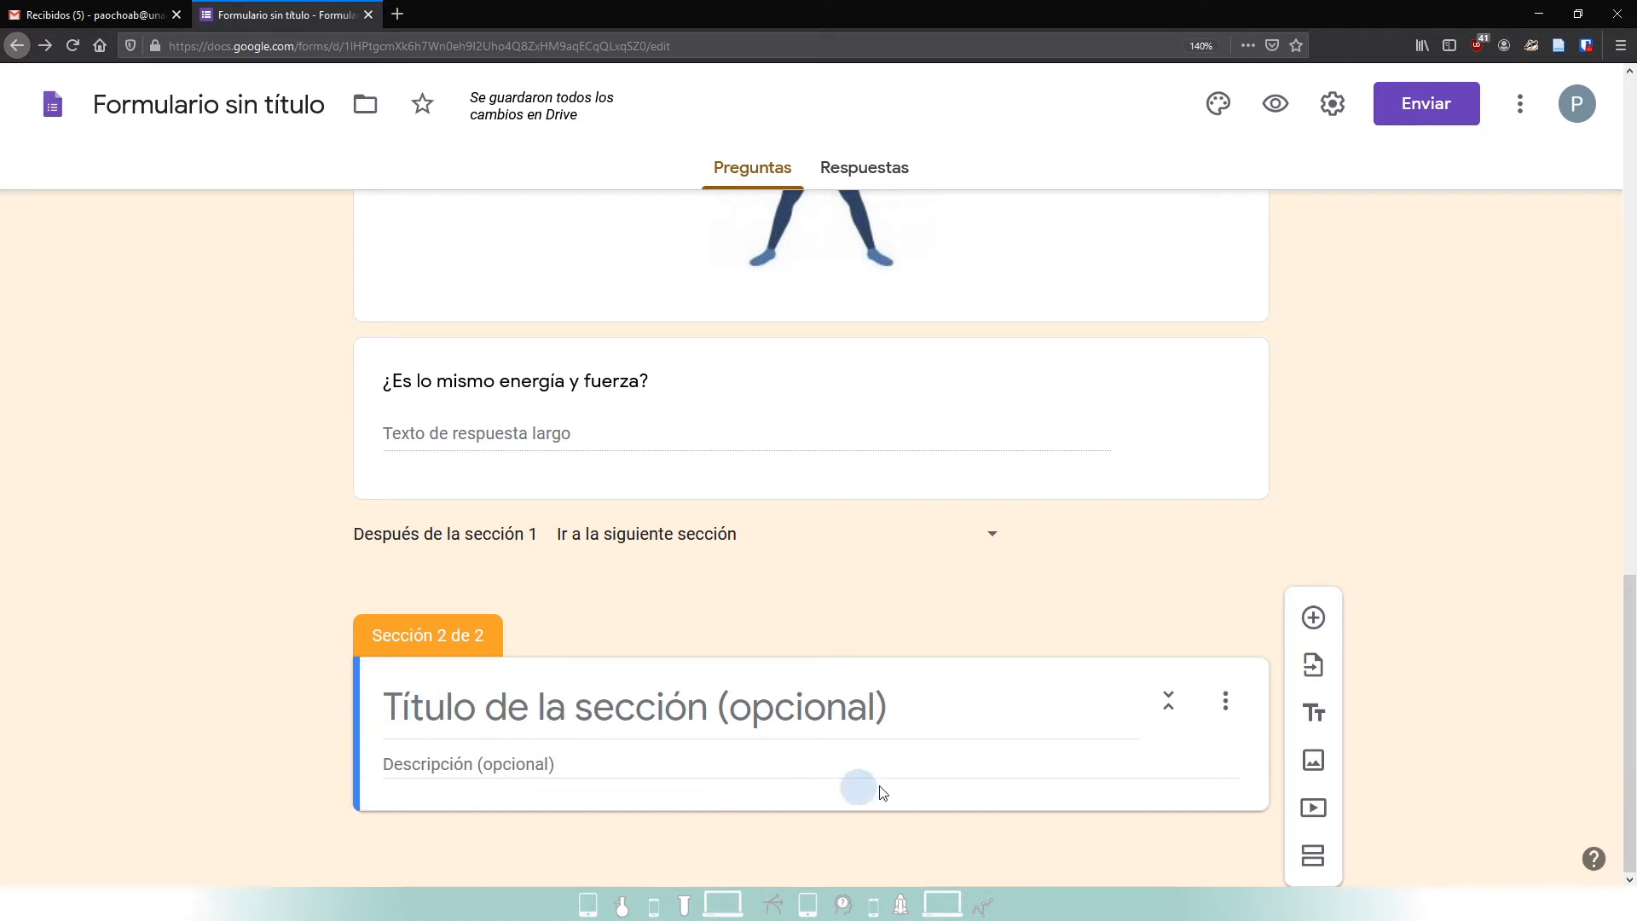
# - Add an Opción múltiple question to section 2 with the text "¿Es lo mismo energía y potencia?" copied from the Word document
pyautogui.click(1319, 621)
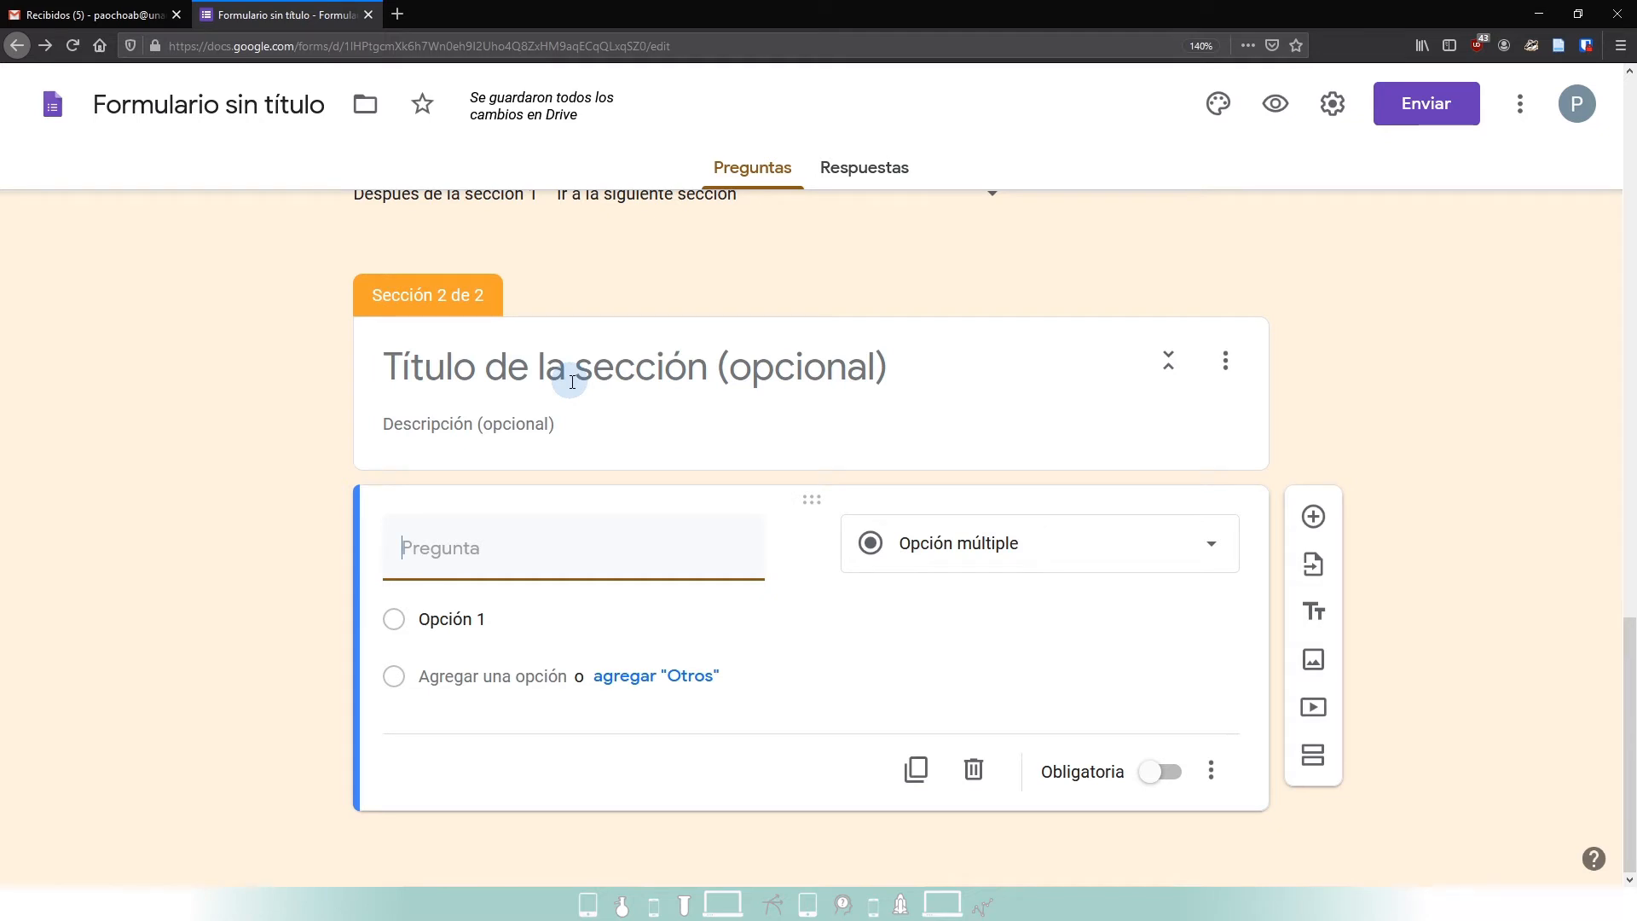
pyautogui.hotkey('alt', 'Tab')
pyautogui.scroll(-1, 573, 382)
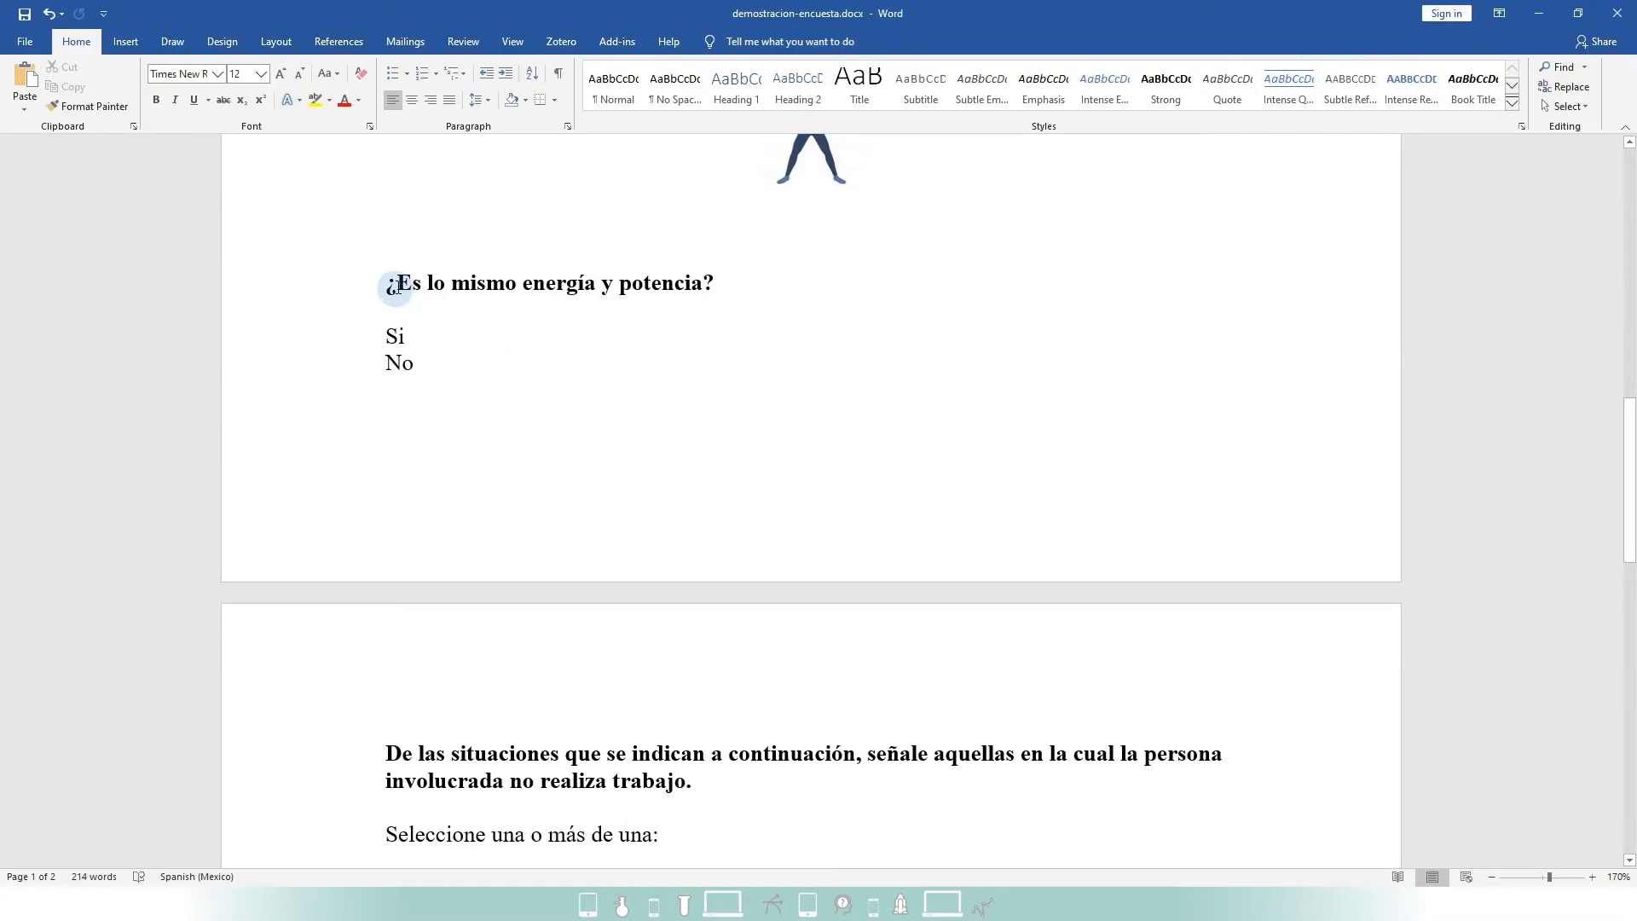
pyautogui.moveTo(388, 284); pyautogui.dragTo(715, 287)
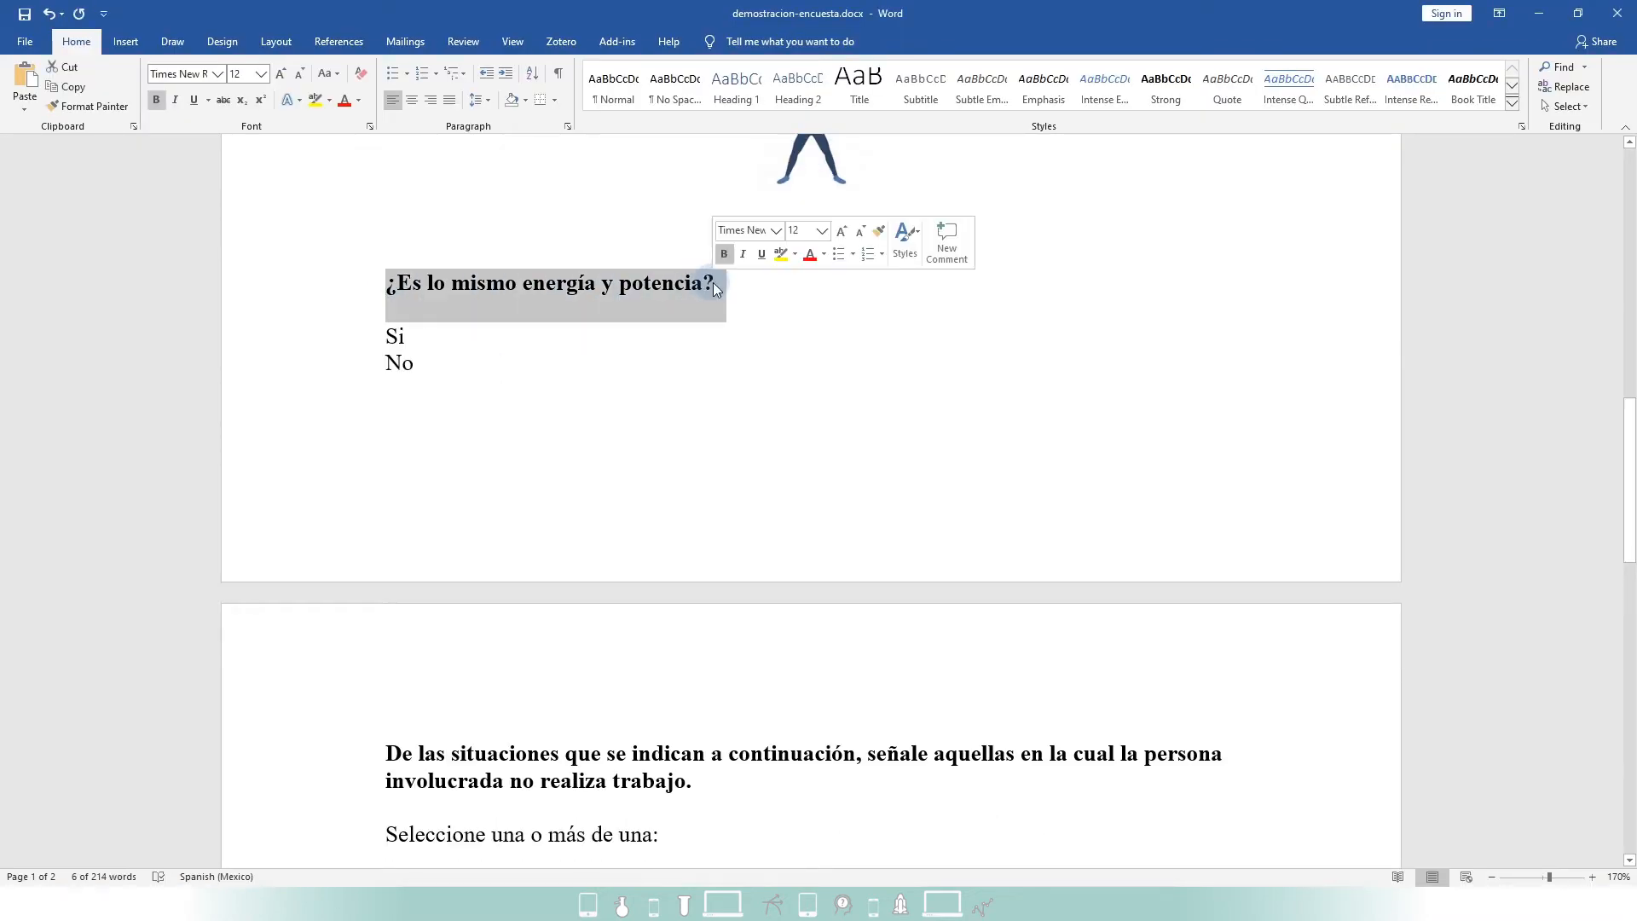
pyautogui.hotkey('alt', 'Tab')
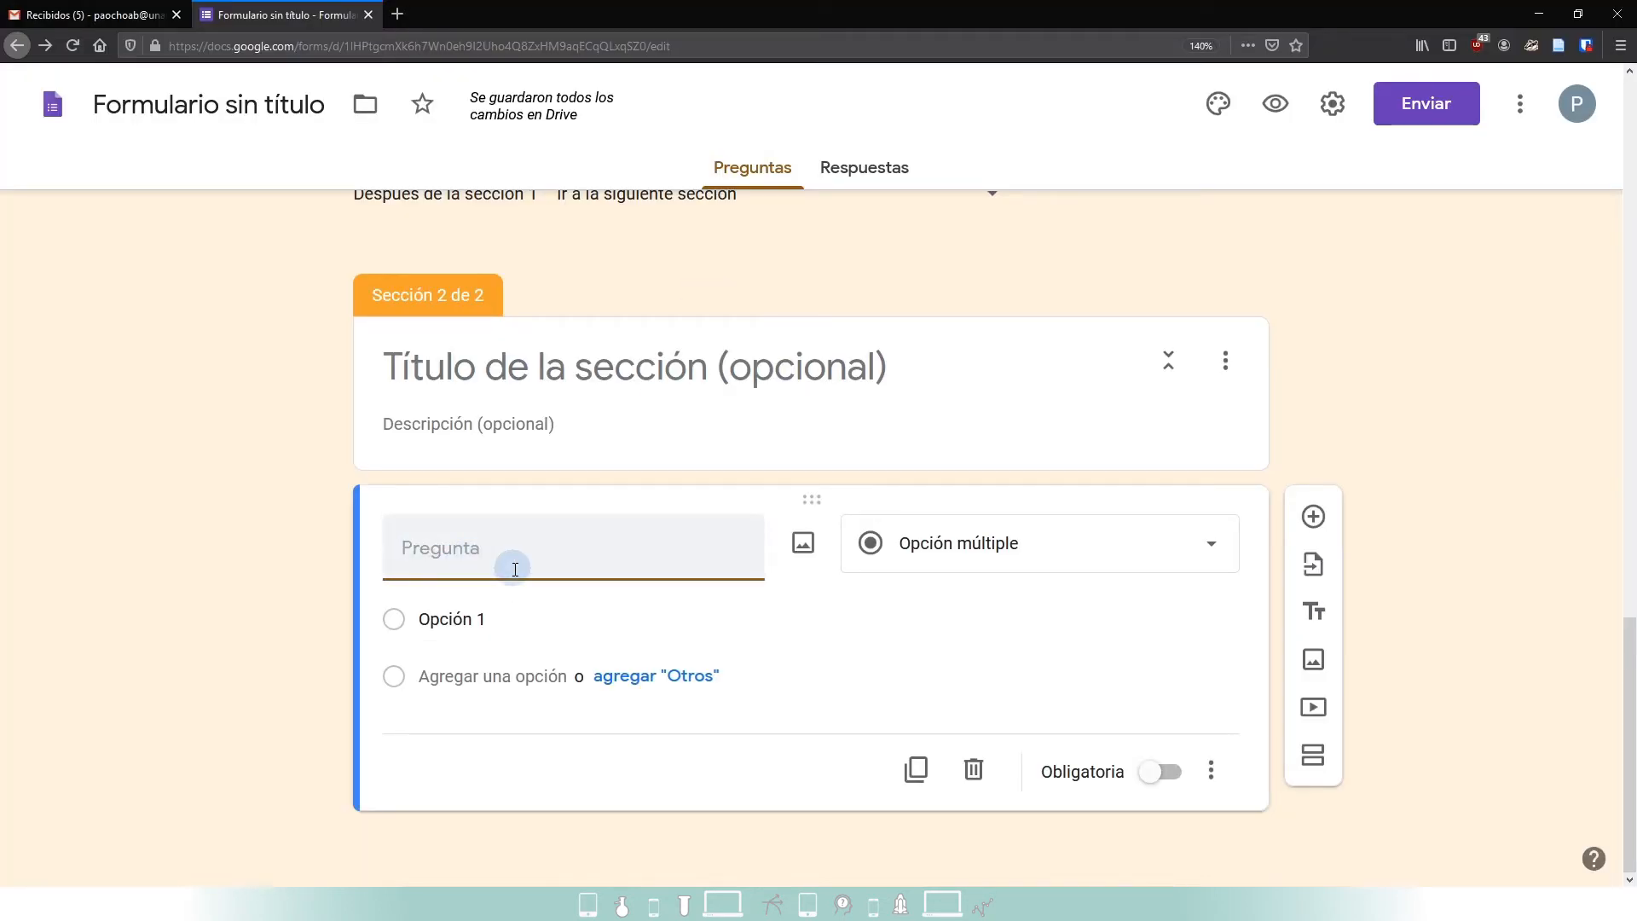
pyautogui.write('¿Es lo mismo energia y potencia?')
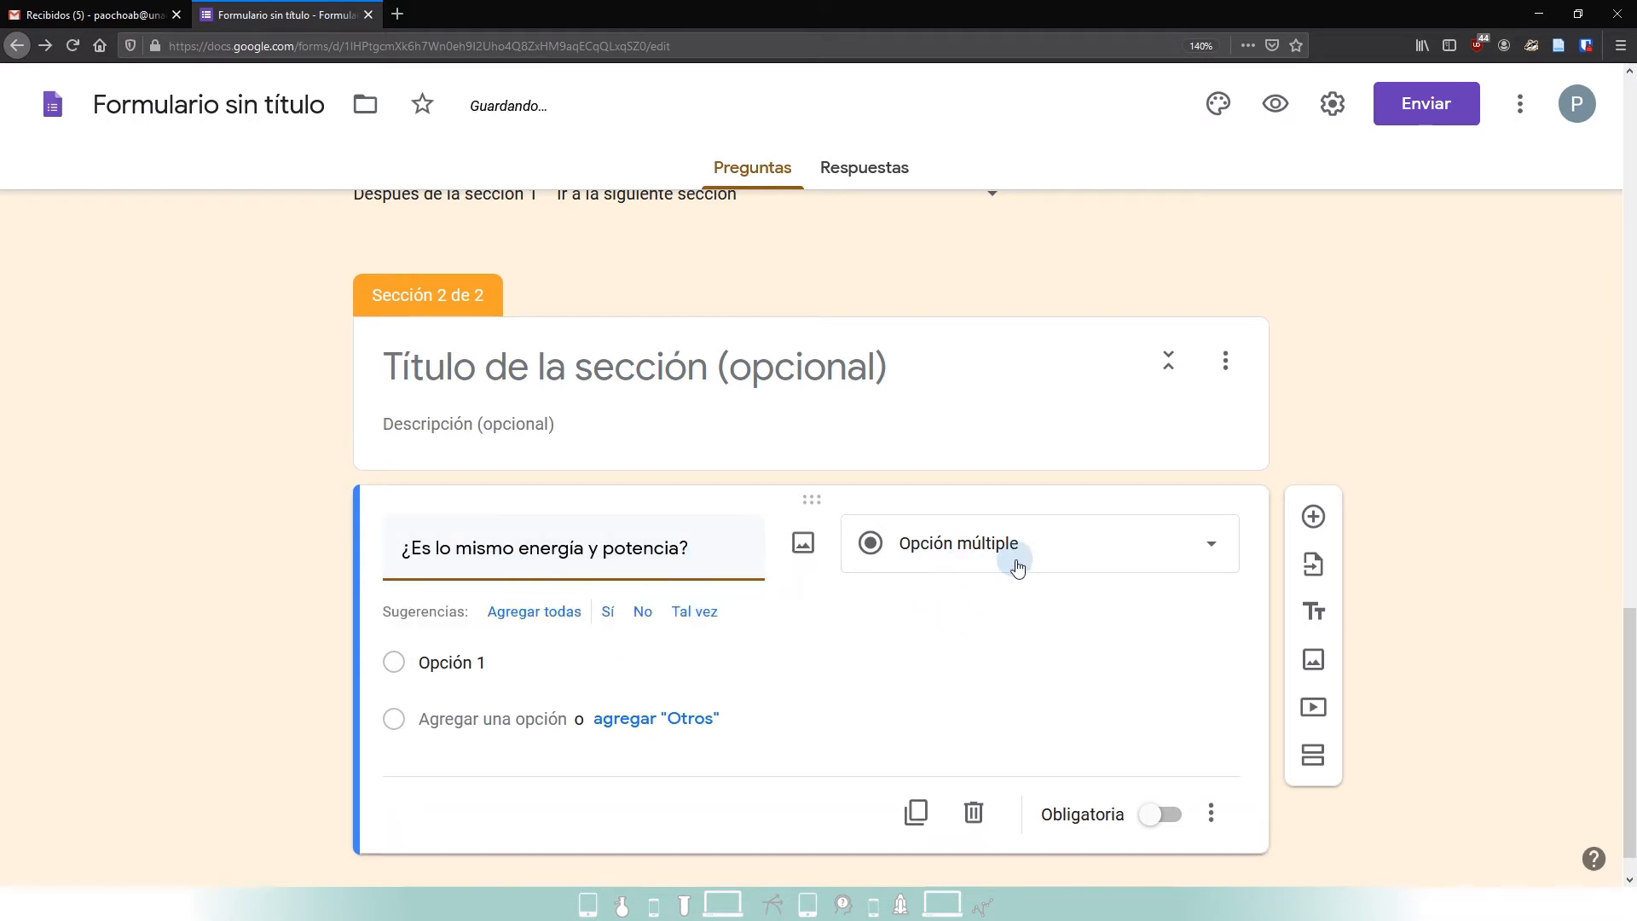
# - Give the question "¿Es lo mismo energía y potencia?" the answer options "Si" and "No"
pyautogui.click(453, 662)
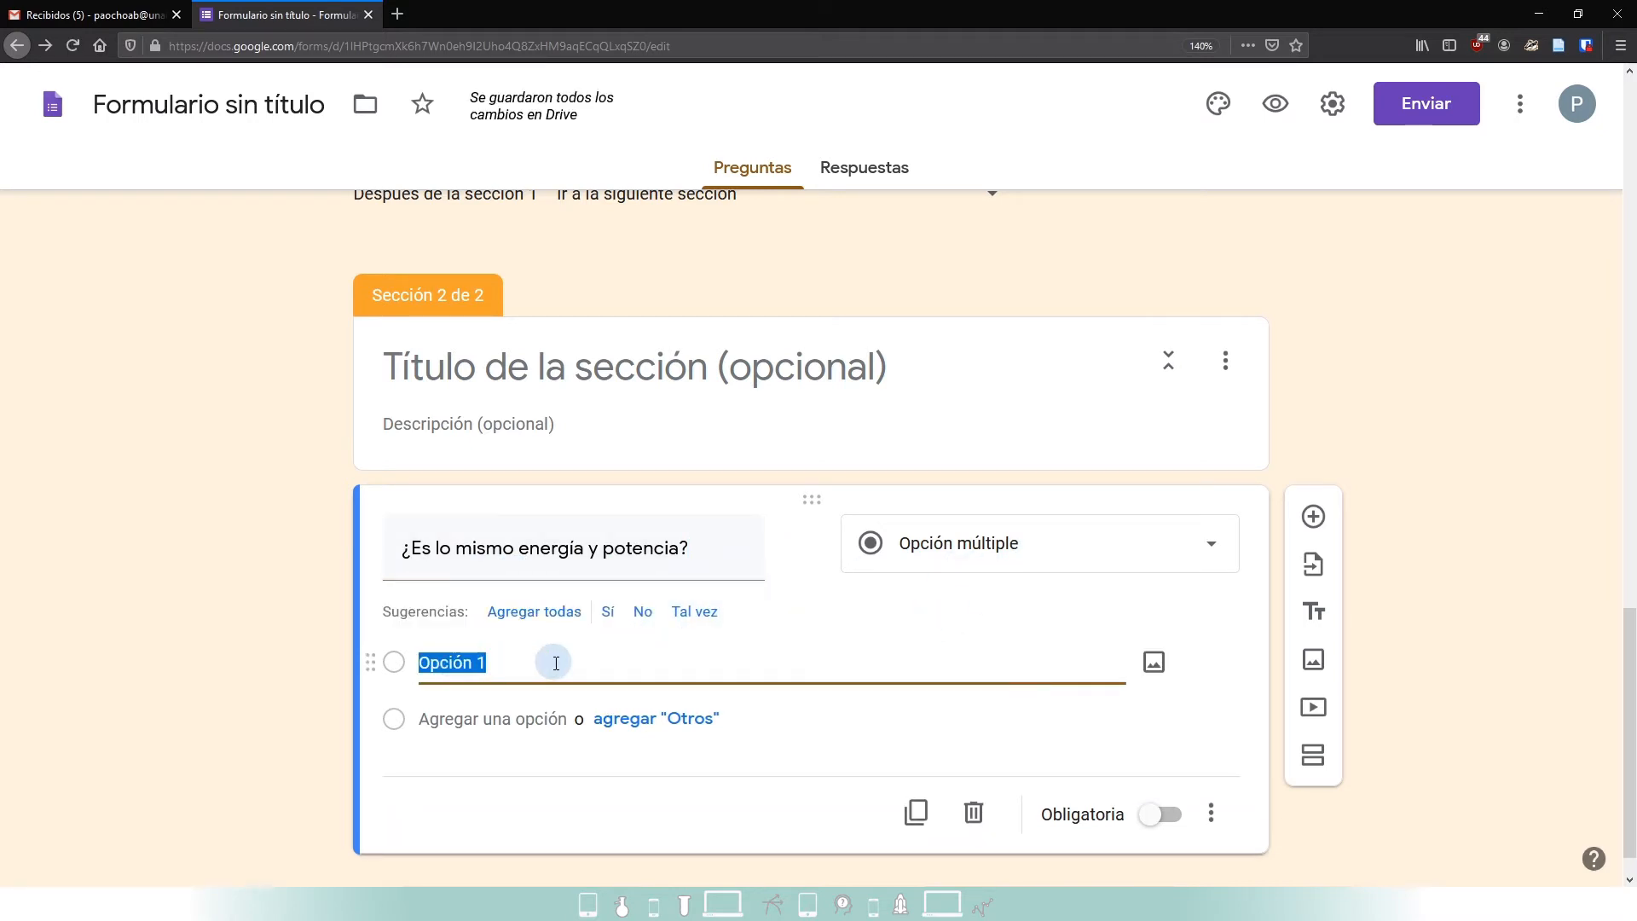
pyautogui.write('Si')
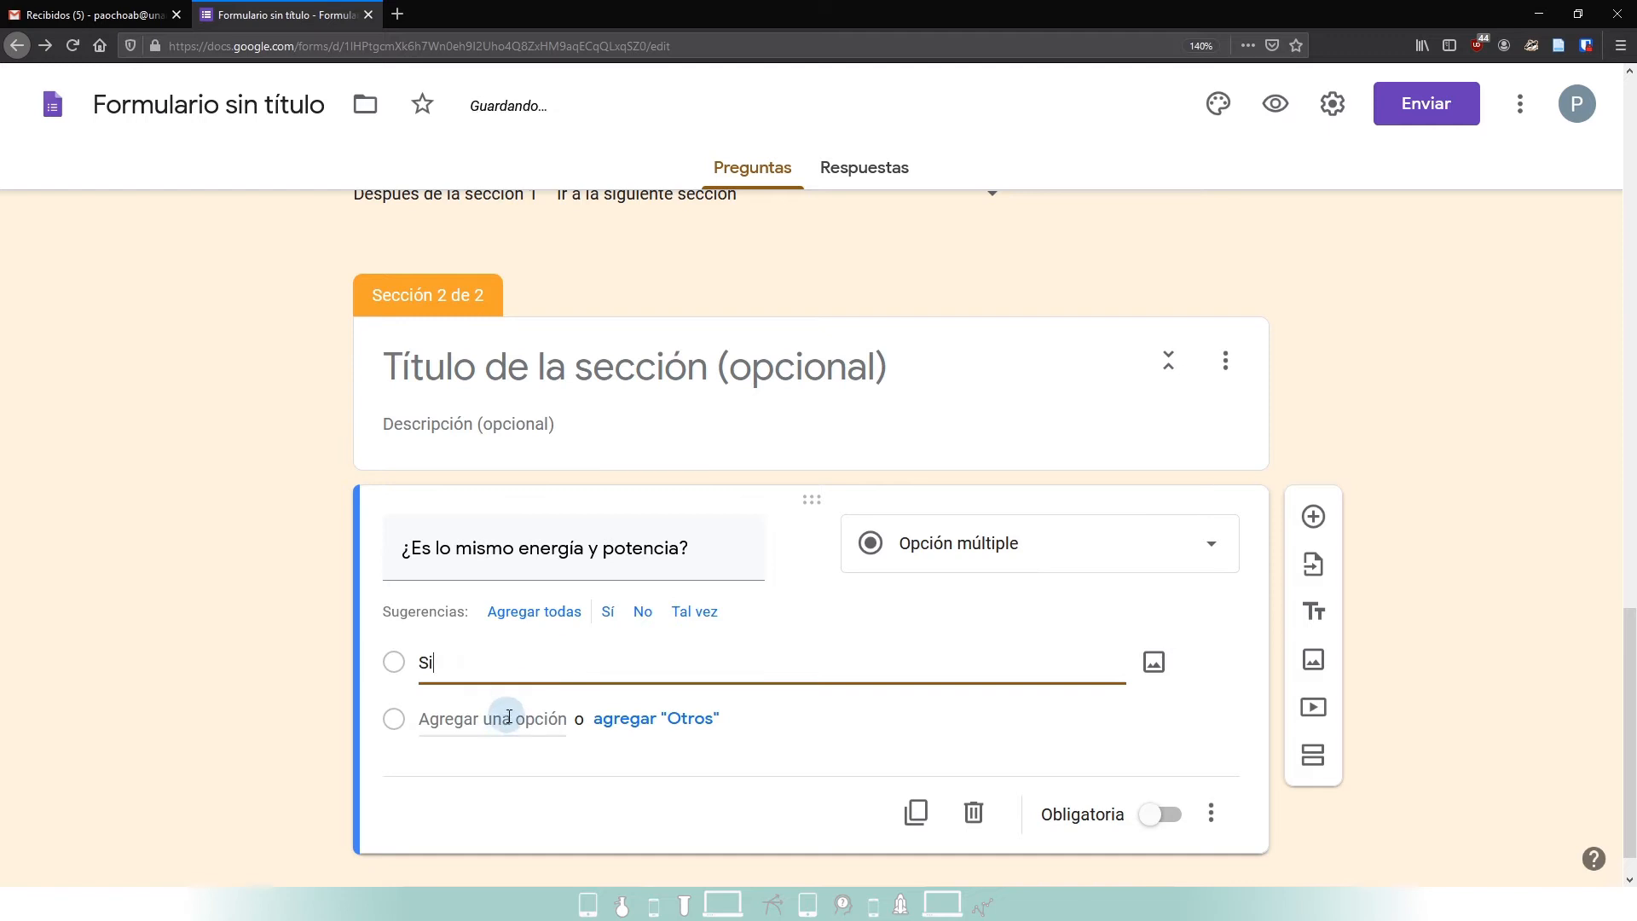
pyautogui.click(509, 719)
pyautogui.write('No')
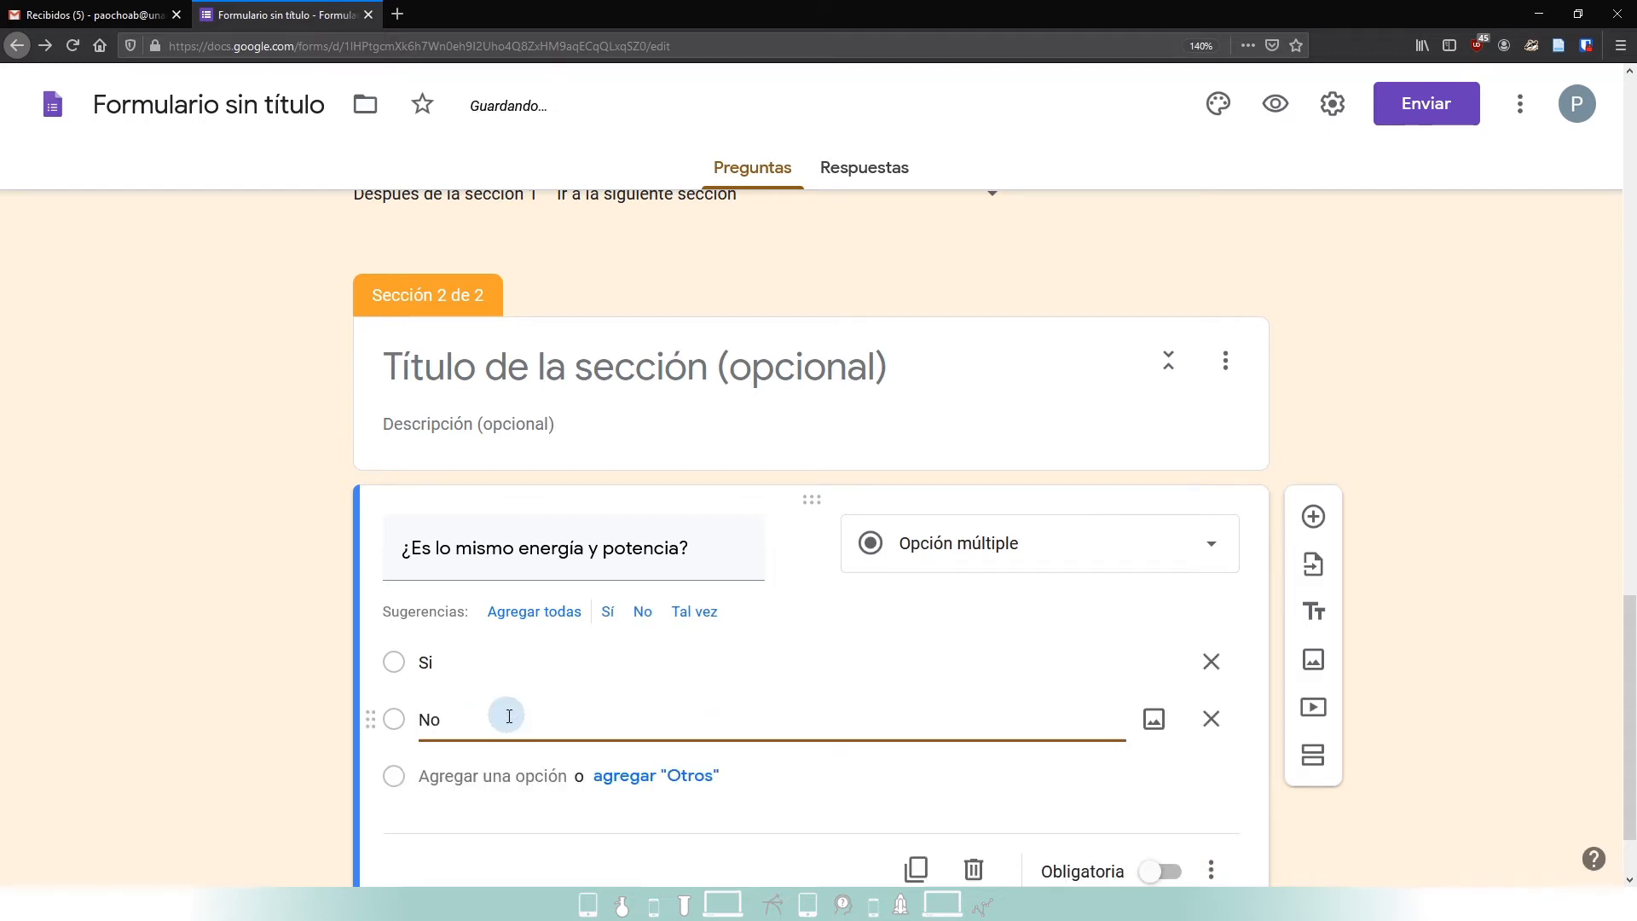
# - Turn the Obligatoria setting on and back off for the question "¿Es lo mismo energía y potencia?"
pyautogui.scroll(-2, 350, 669)
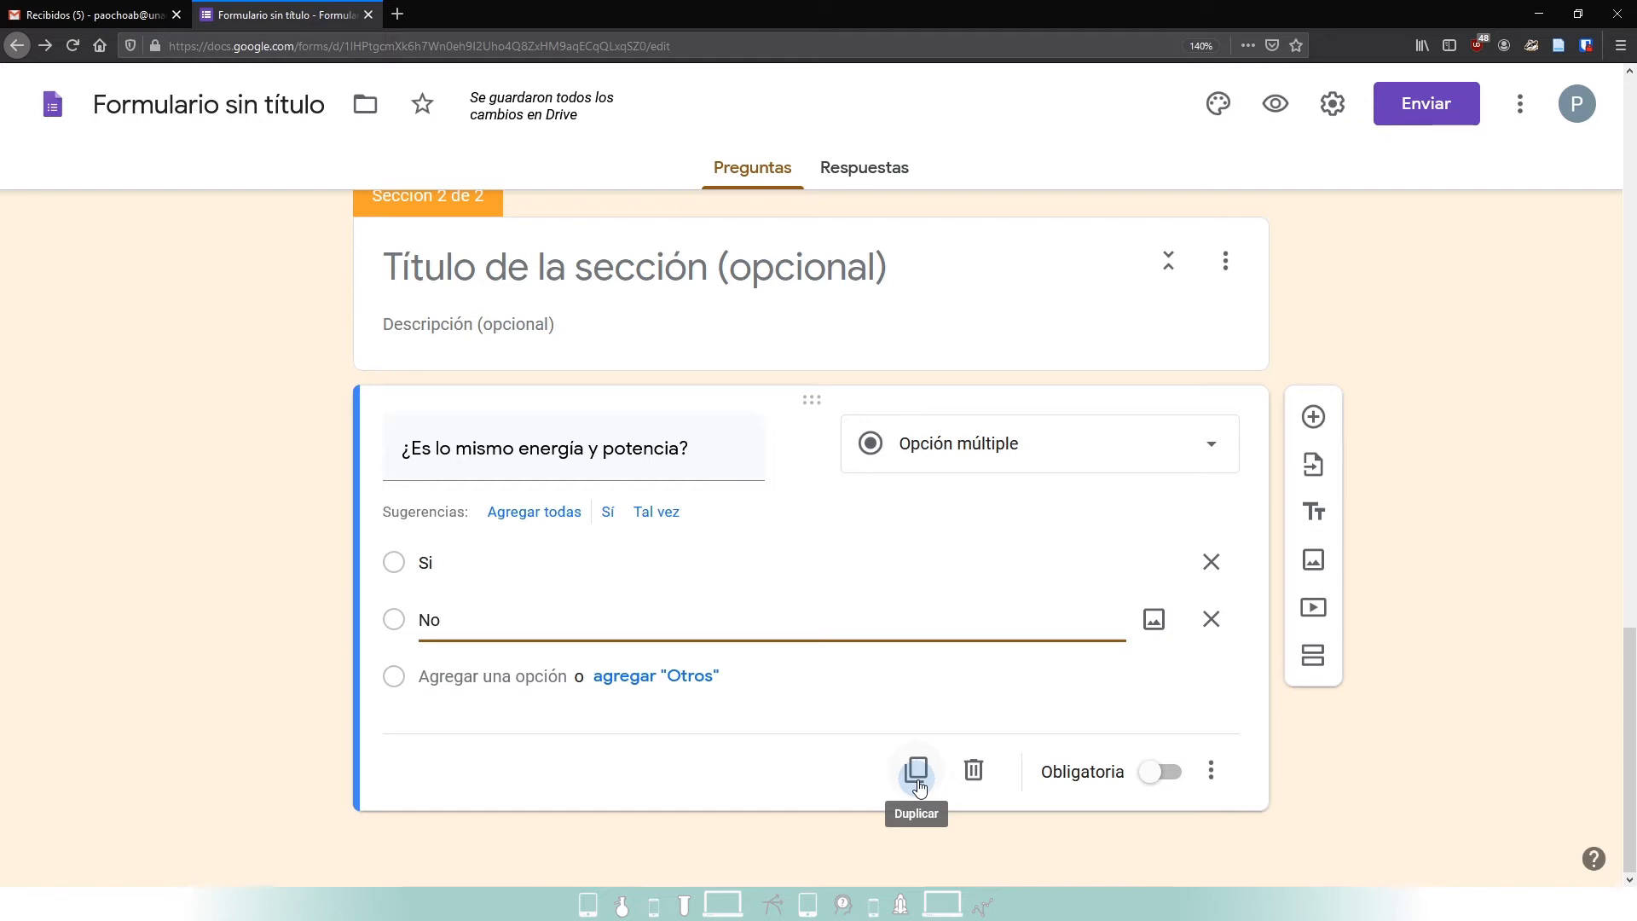
pyautogui.click(1150, 784)
pyautogui.click(1150, 783)
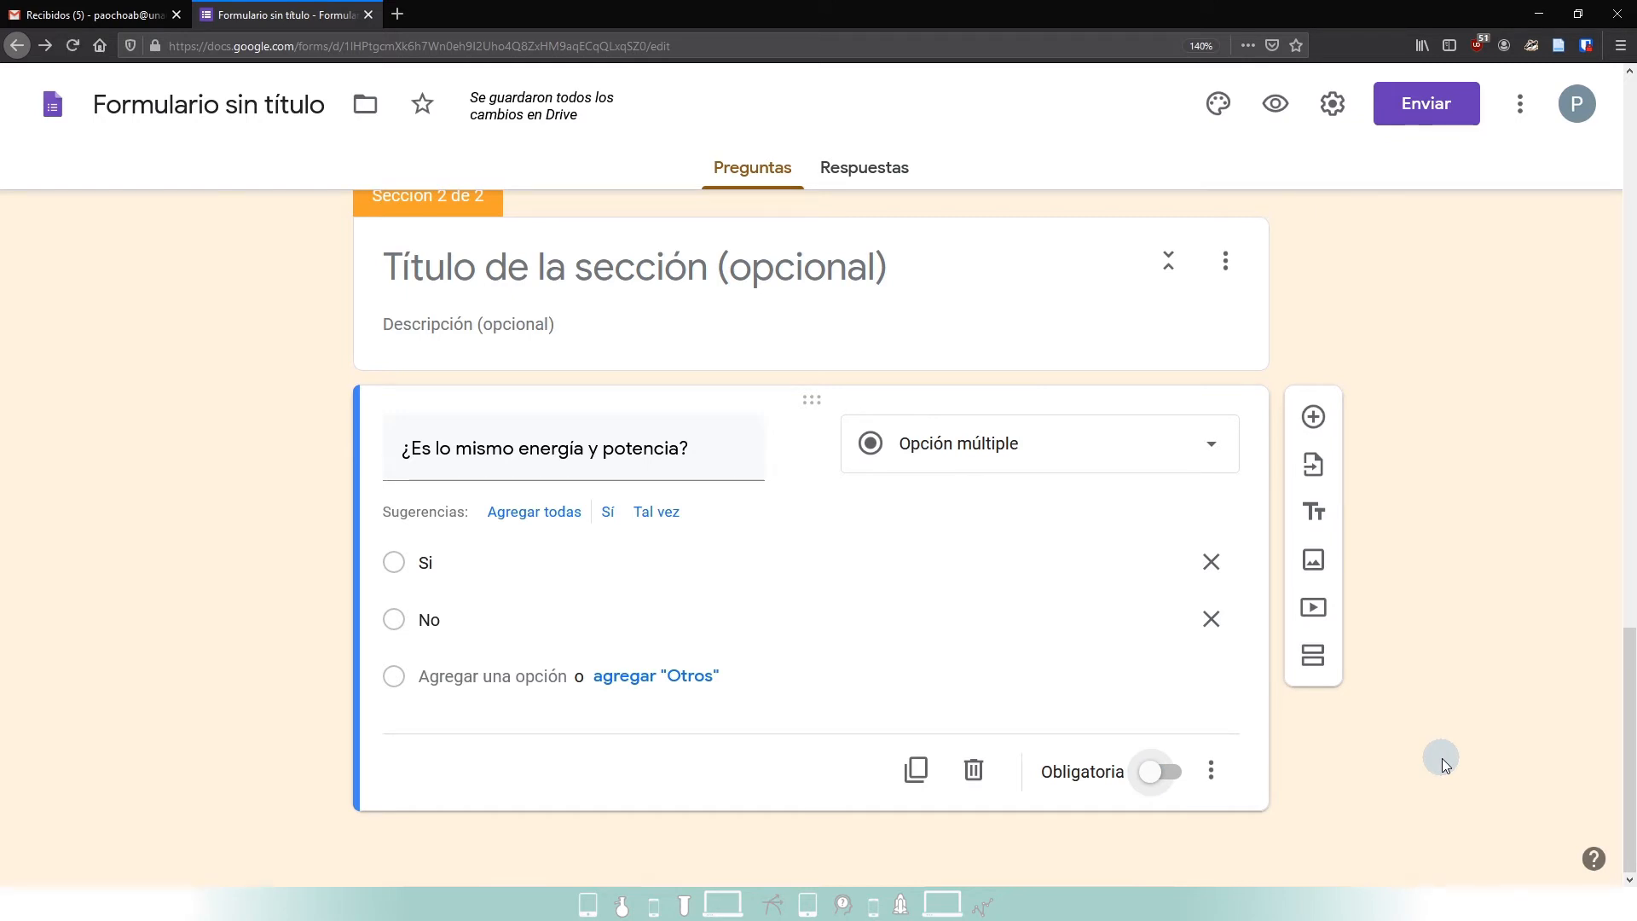
# - Switch to the Word document and copy the question "De las situaciones que se indican a continuación, señale aquellas en la cual la persona involucrada no realiza trabajo."
pyautogui.hotkey('alt', 'Tab')
pyautogui.scroll(-3, 970, 629)
pyautogui.scroll(1, 979, 635)
pyautogui.scroll(-3, 980, 635)
pyautogui.moveTo(383, 411); pyautogui.dragTo(703, 438)
pyautogui.hotkey('ctrl', 'c')
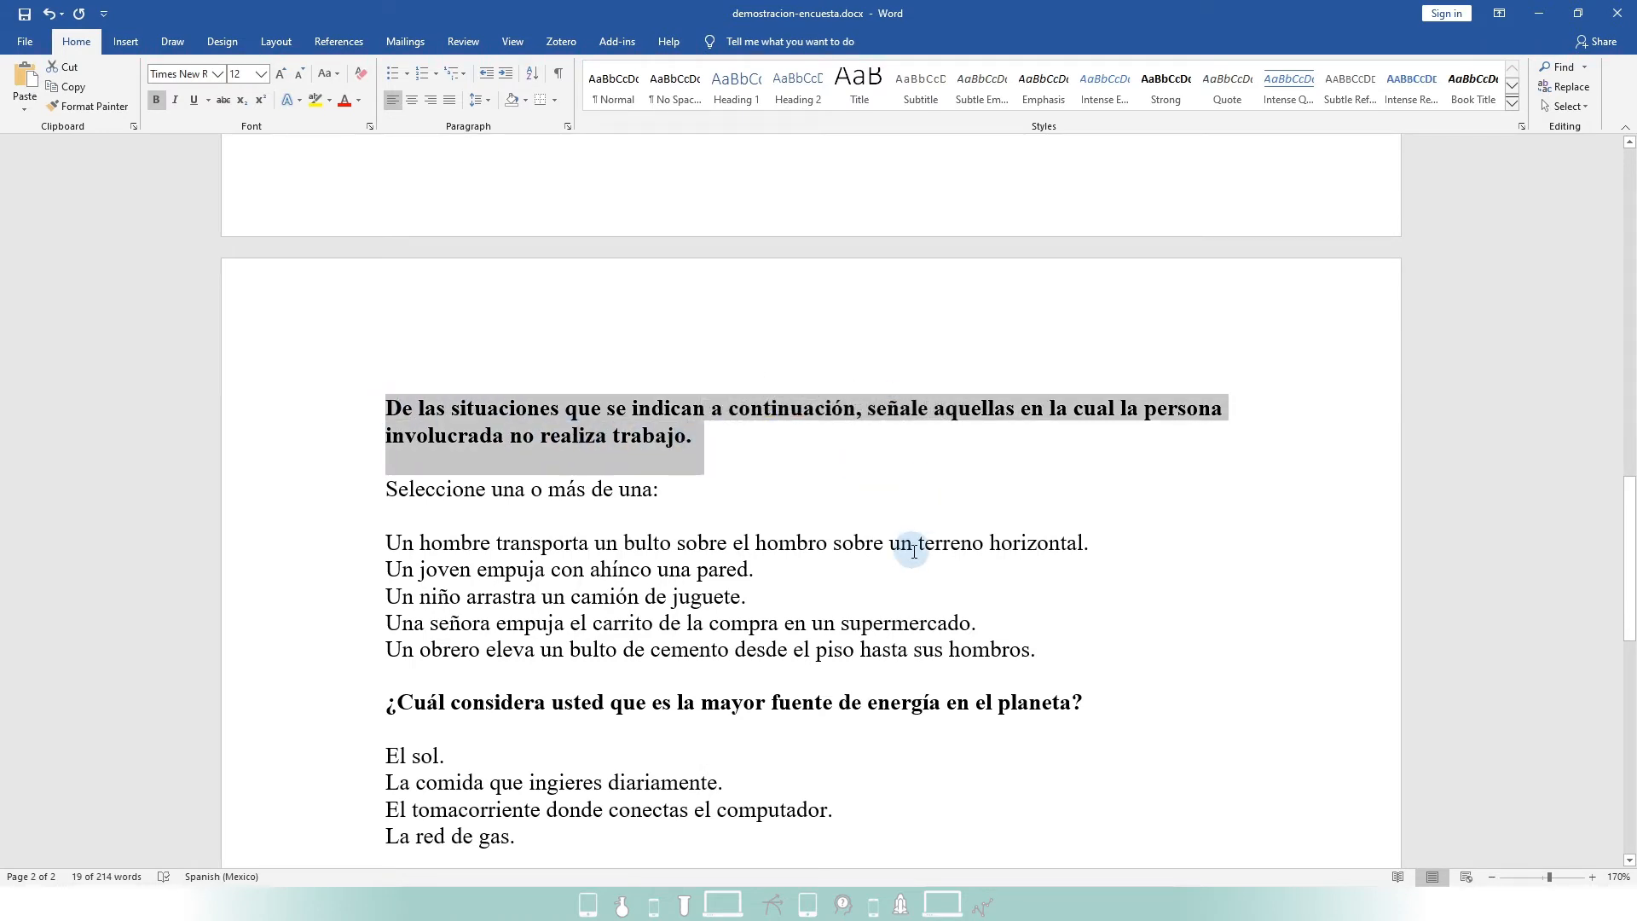
# - Back in Google Forms, add a Casillas de verificación question to section 2 with the copied "De las situaciones…" text
pyautogui.hotkey('alt', 'Tab')
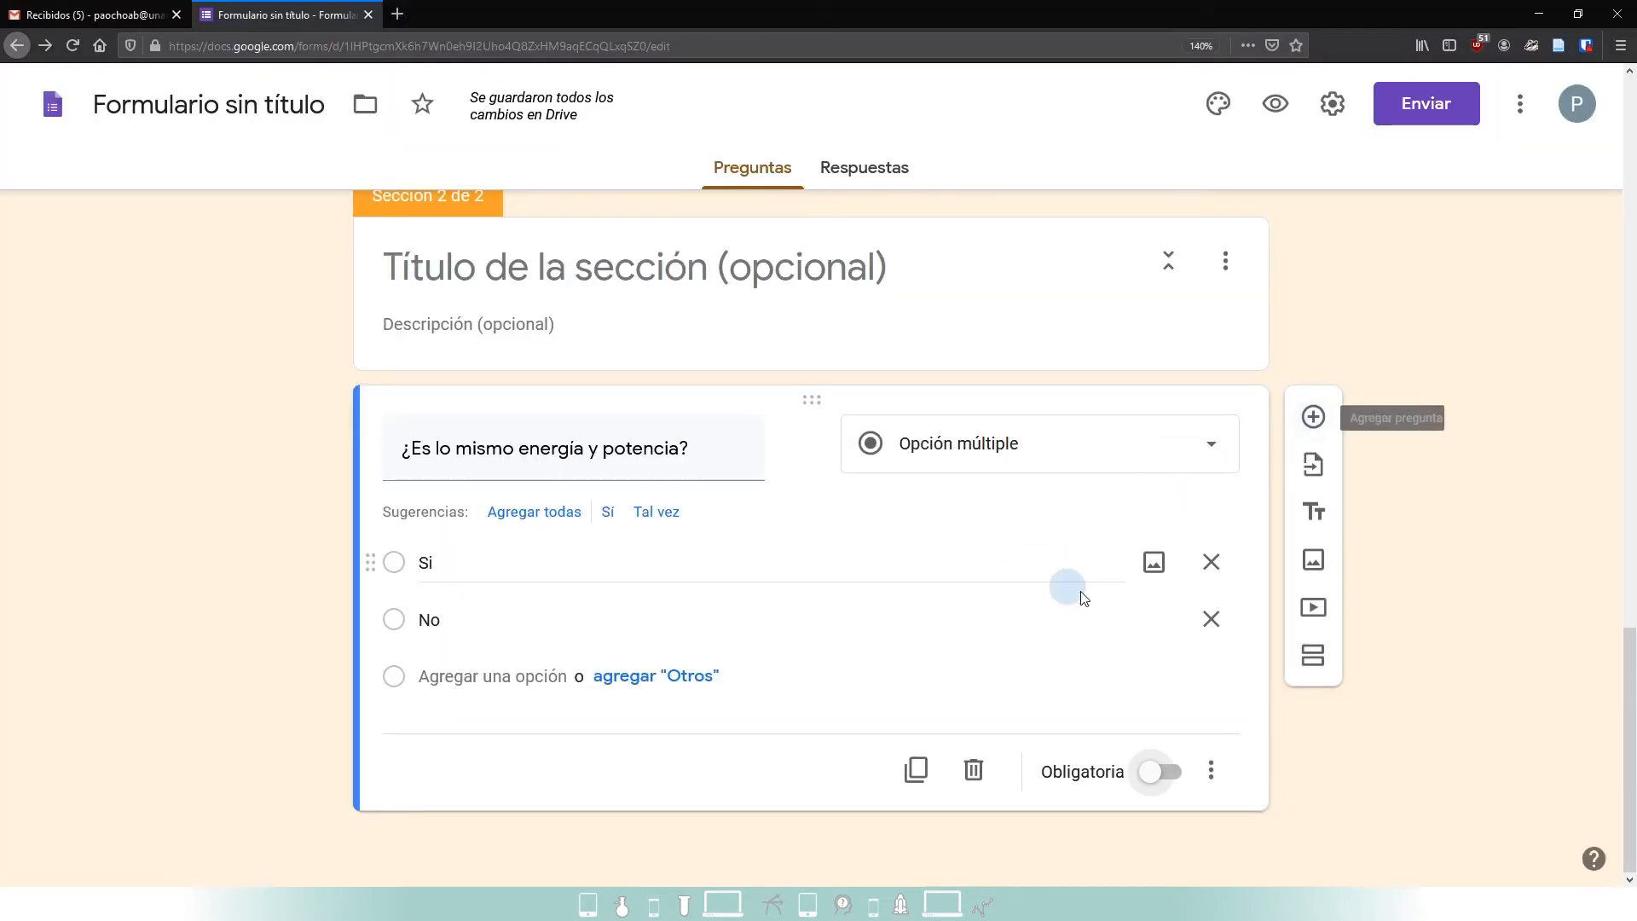
pyautogui.click(1313, 418)
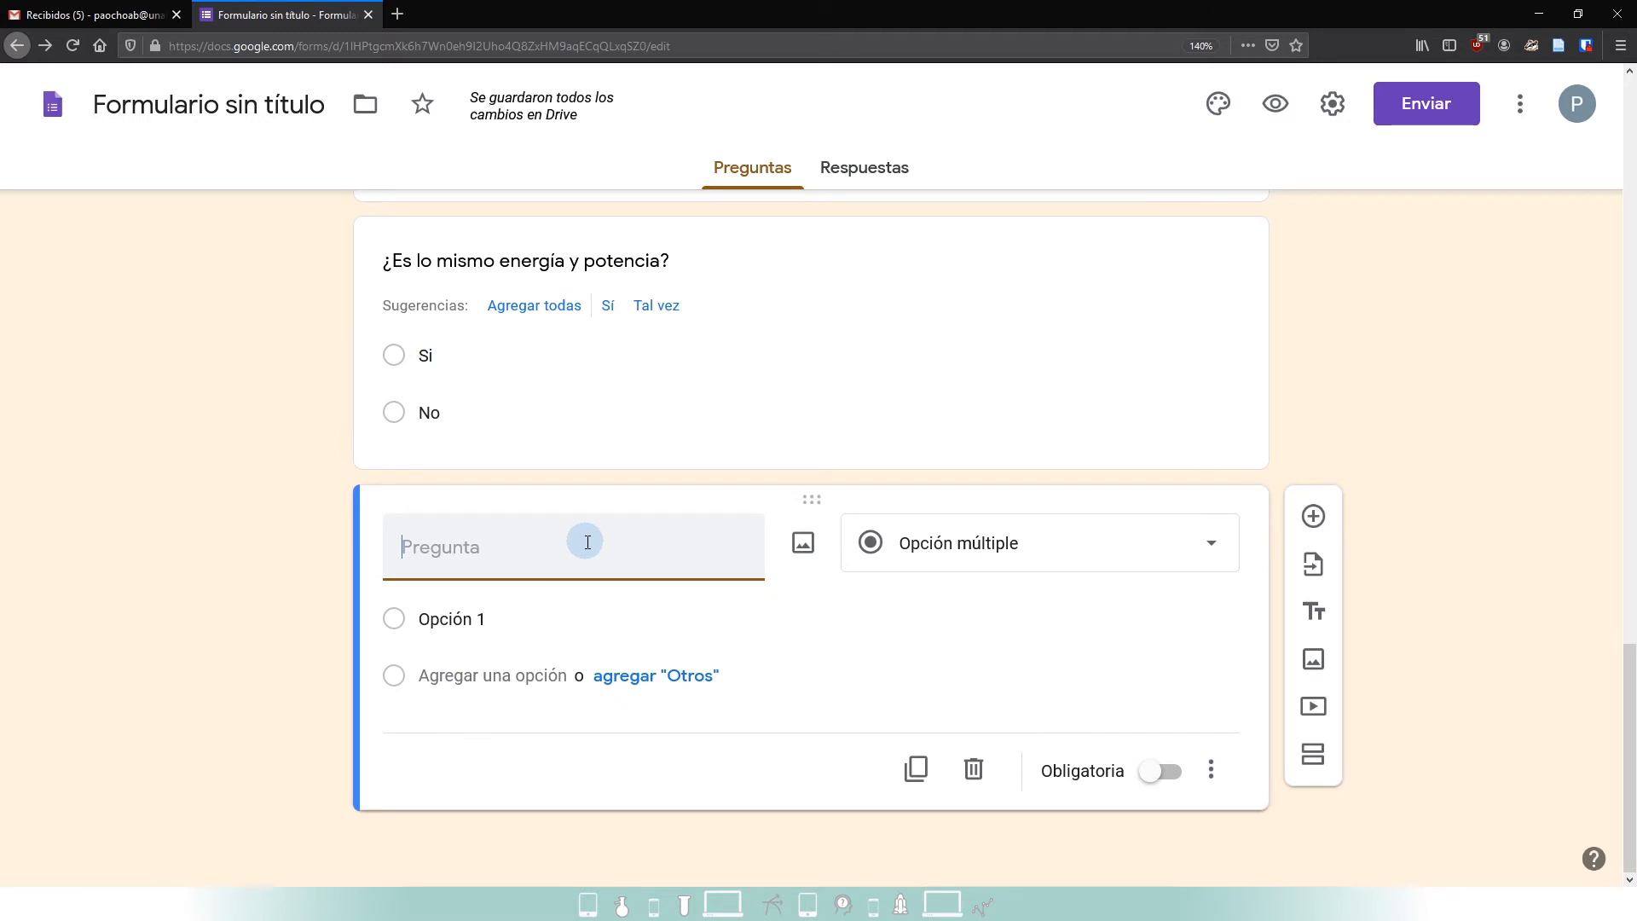
pyautogui.hotkey('ctrl', 'v')
pyautogui.click(1018, 552)
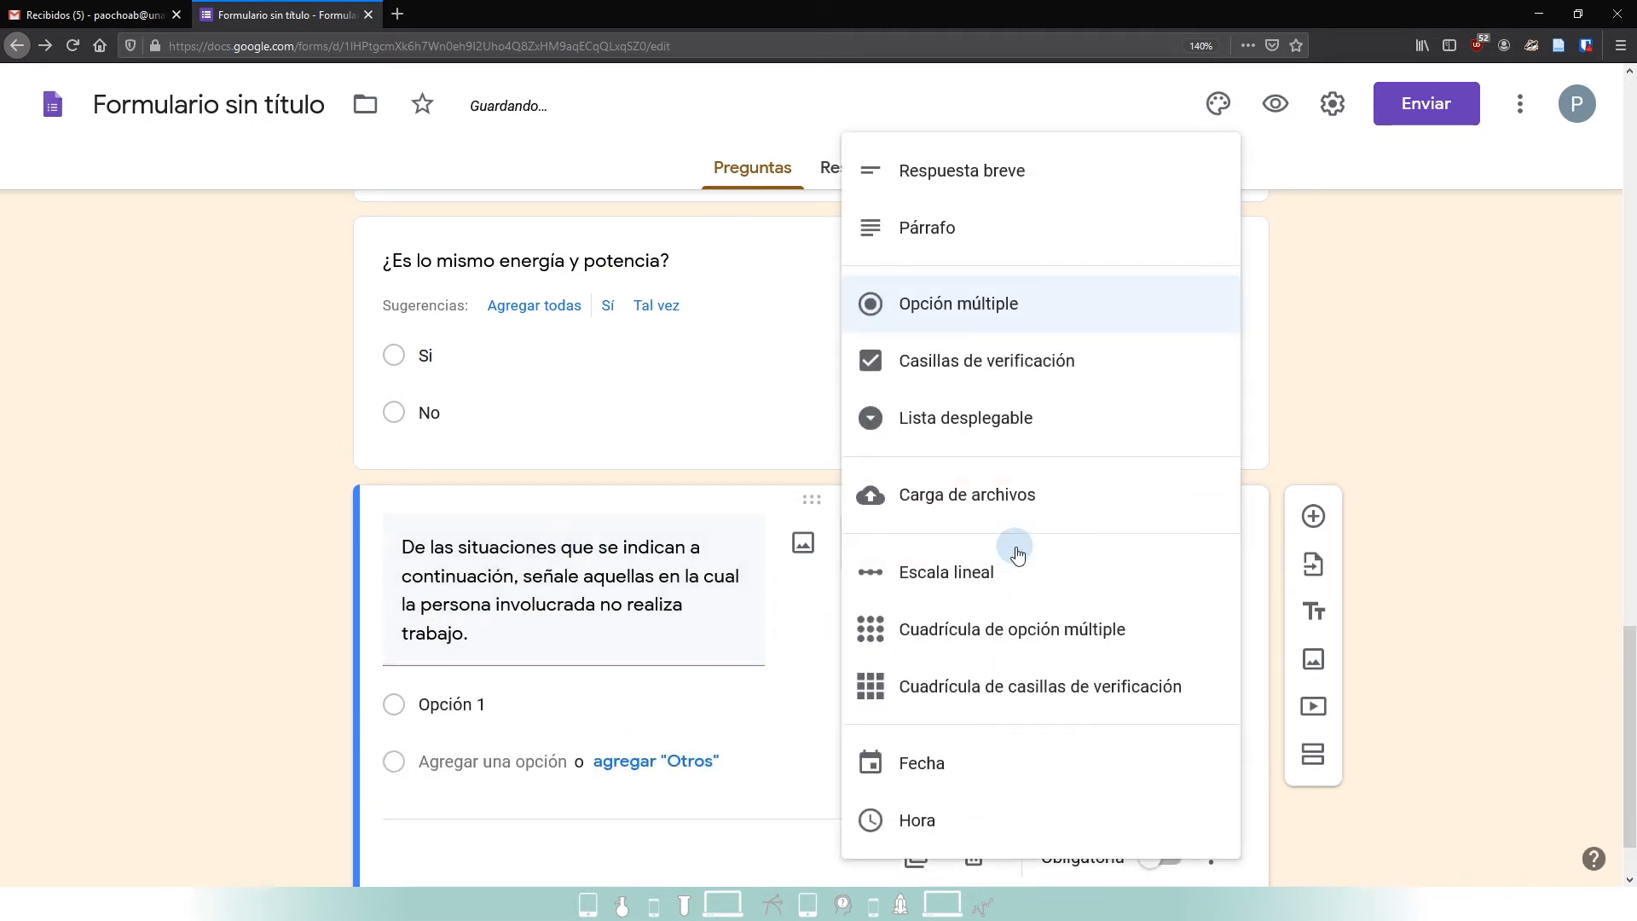
pyautogui.click(1014, 373)
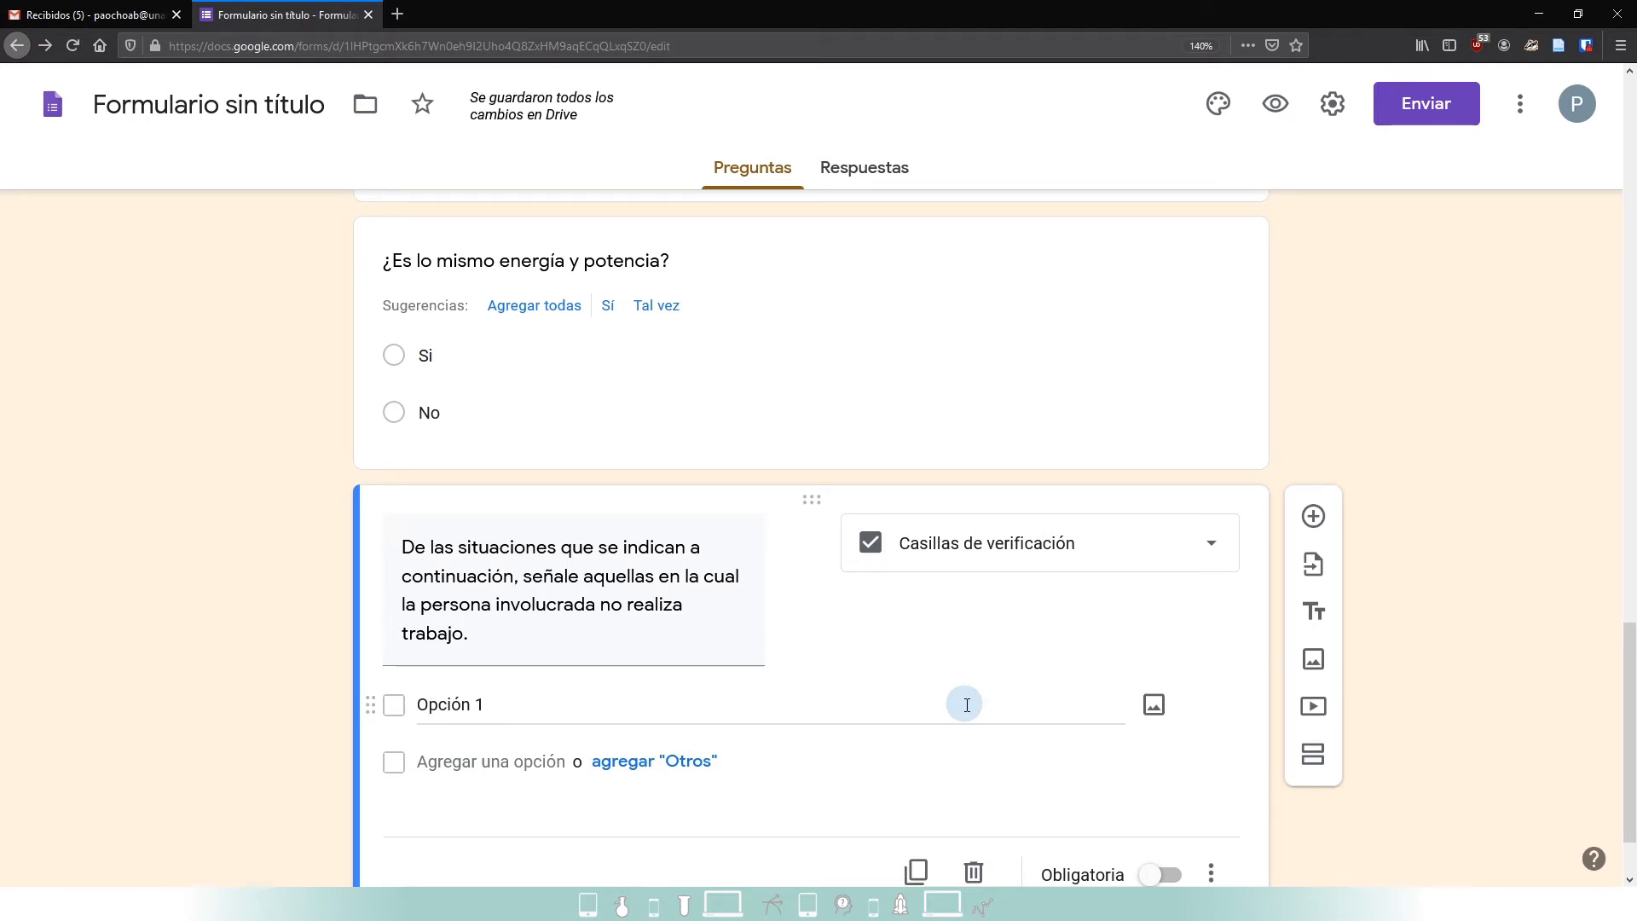
# - Append the line "Seleccione una o más de una:" from the Word document to the end of the checkbox question's text
pyautogui.hotkey('alt', 'Tab')
pyautogui.scroll(-1, 495, 615)
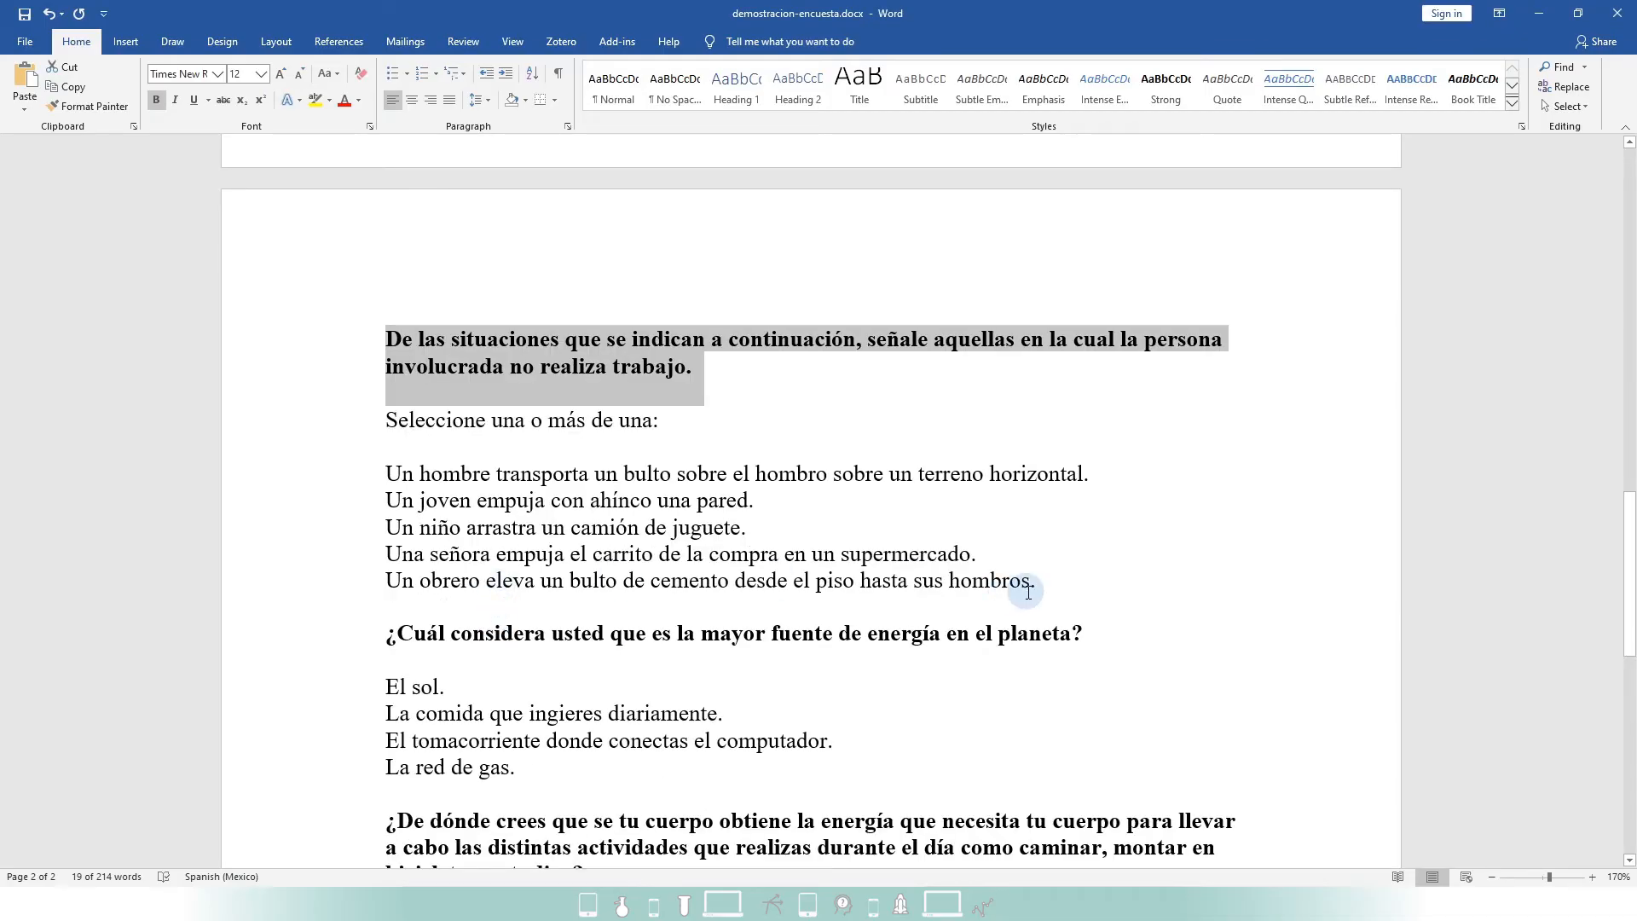
pyautogui.moveTo(1053, 586); pyautogui.dragTo(398, 475)
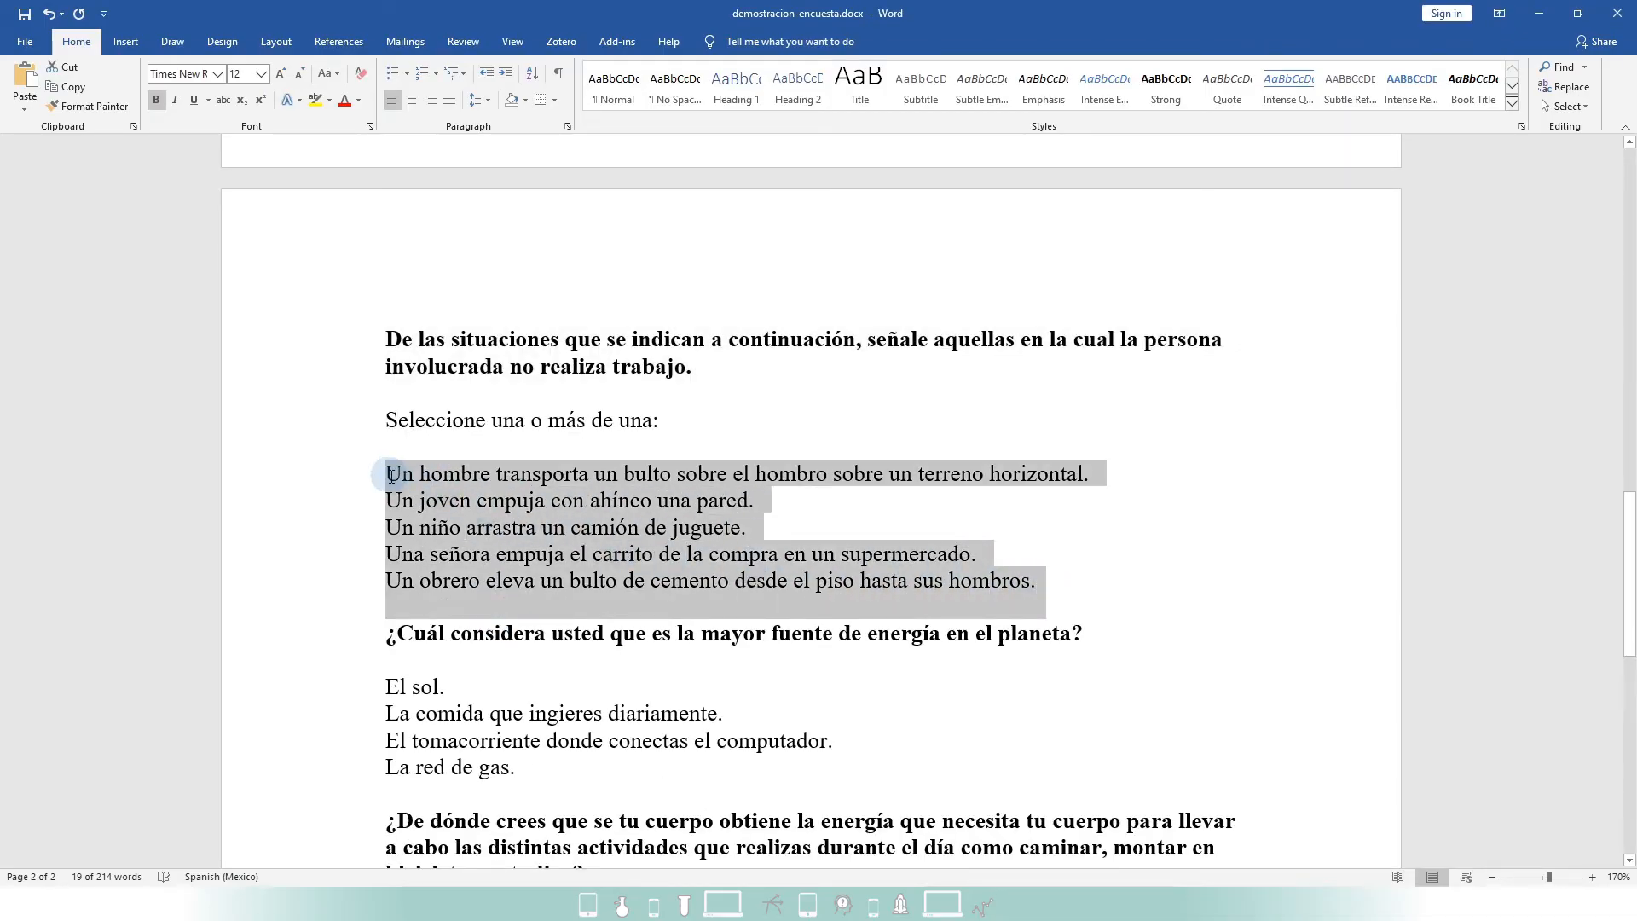
pyautogui.click(355, 420)
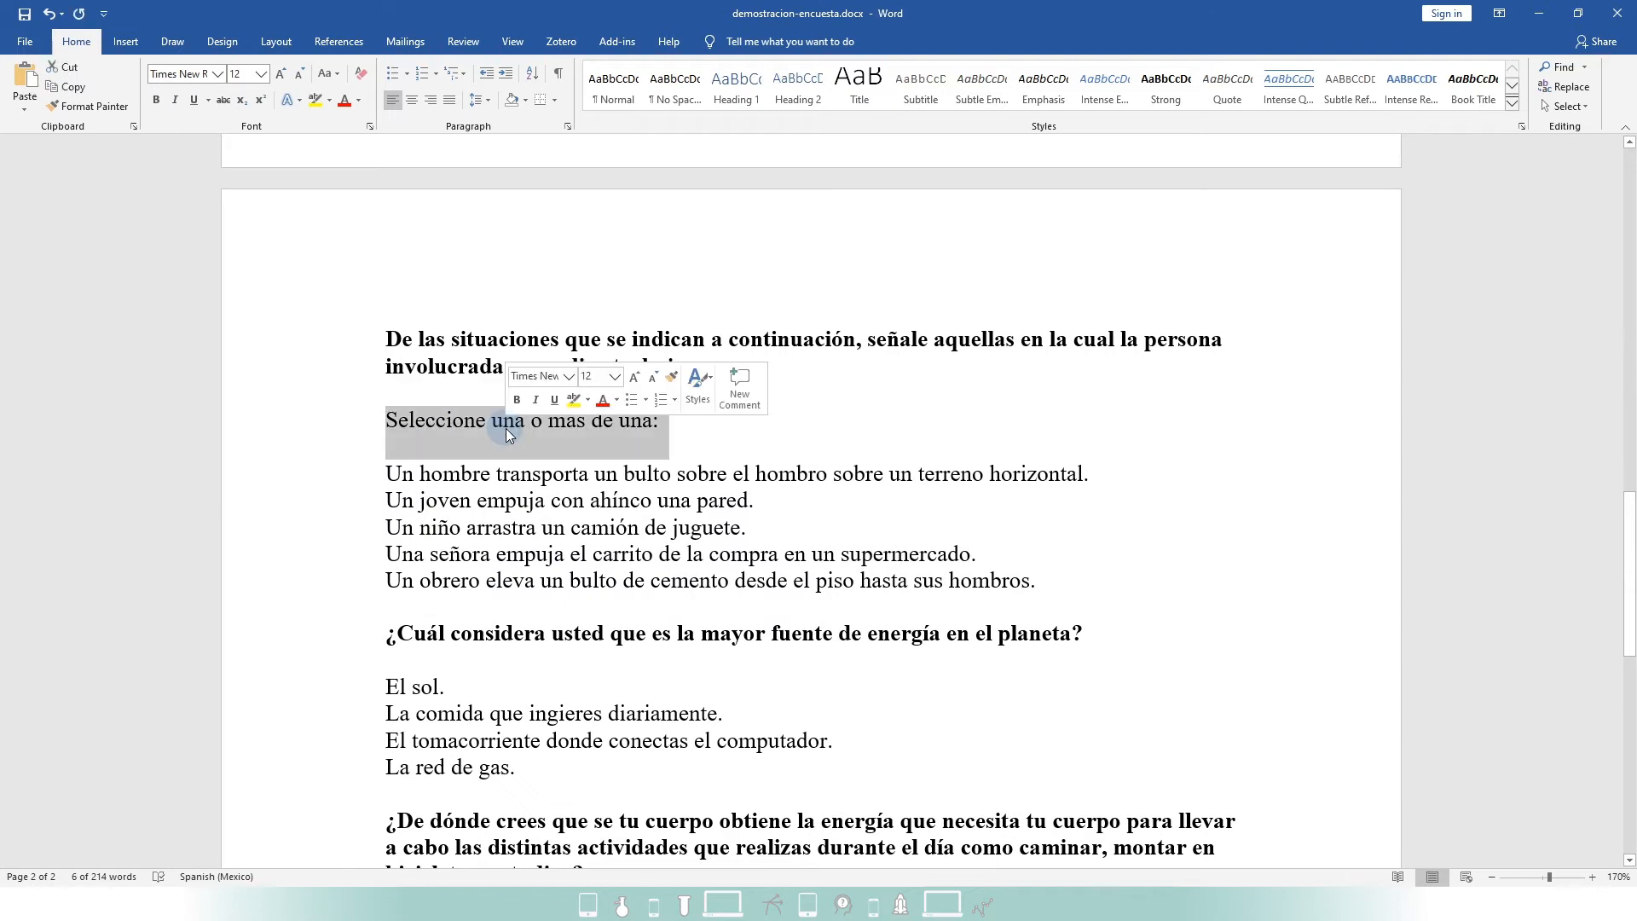
pyautogui.hotkey('ctrl', 'c')
pyautogui.hotkey('alt', 'Tab')
pyautogui.tripleClick(635, 593)
pyautogui.click(558, 643)
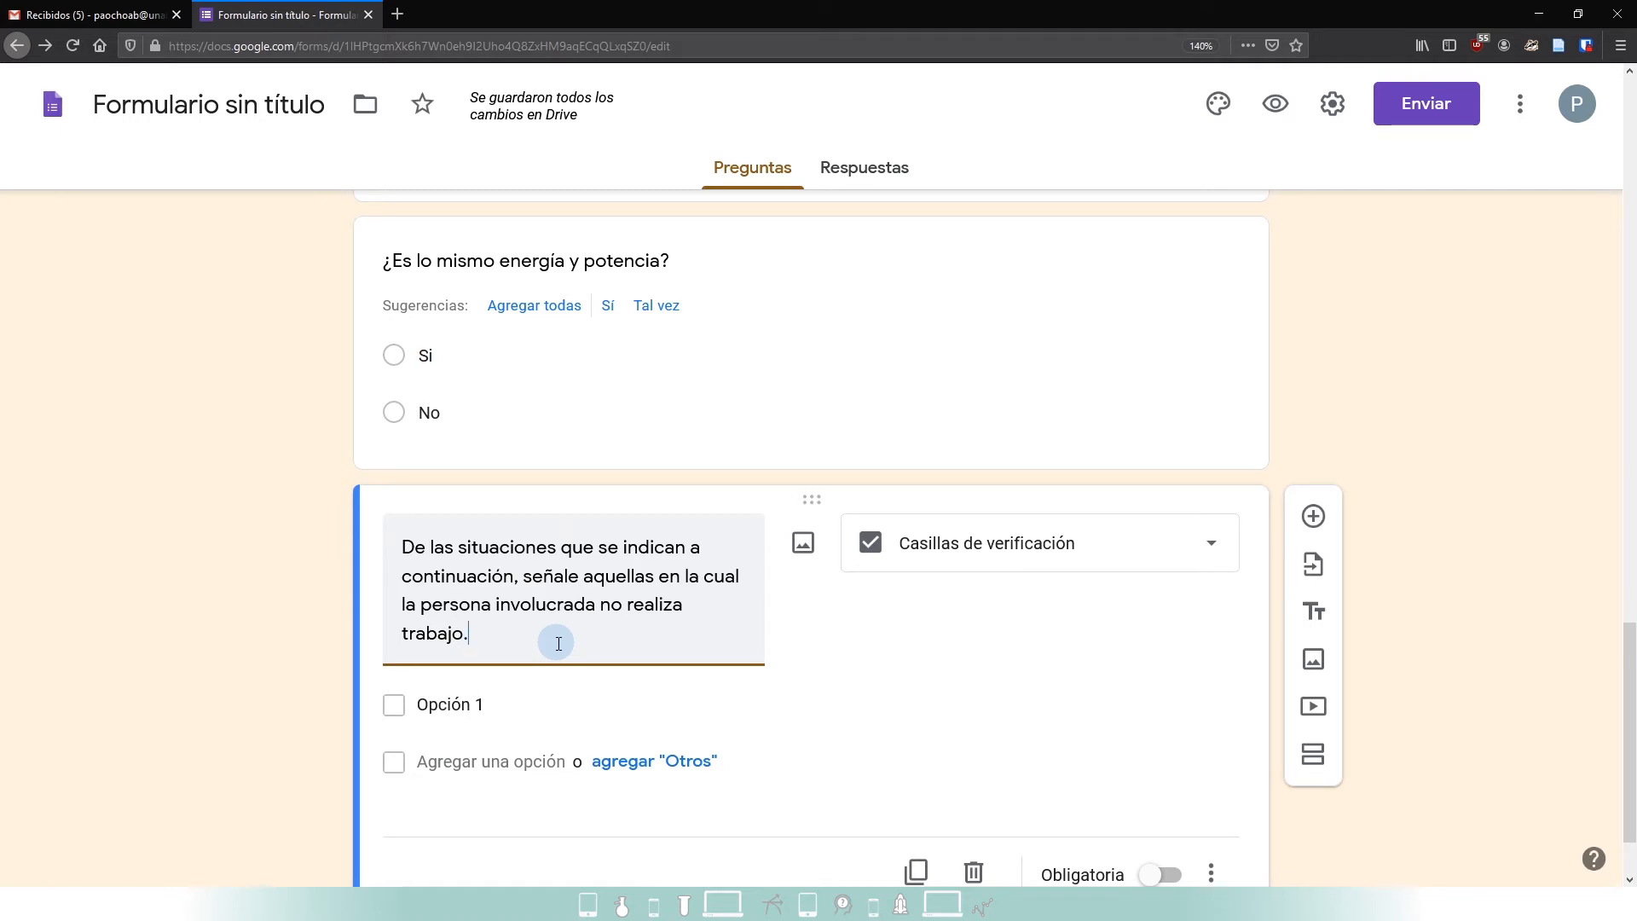
pyautogui.hotkey('ctrl', 'v')
pyautogui.click(259, 664)
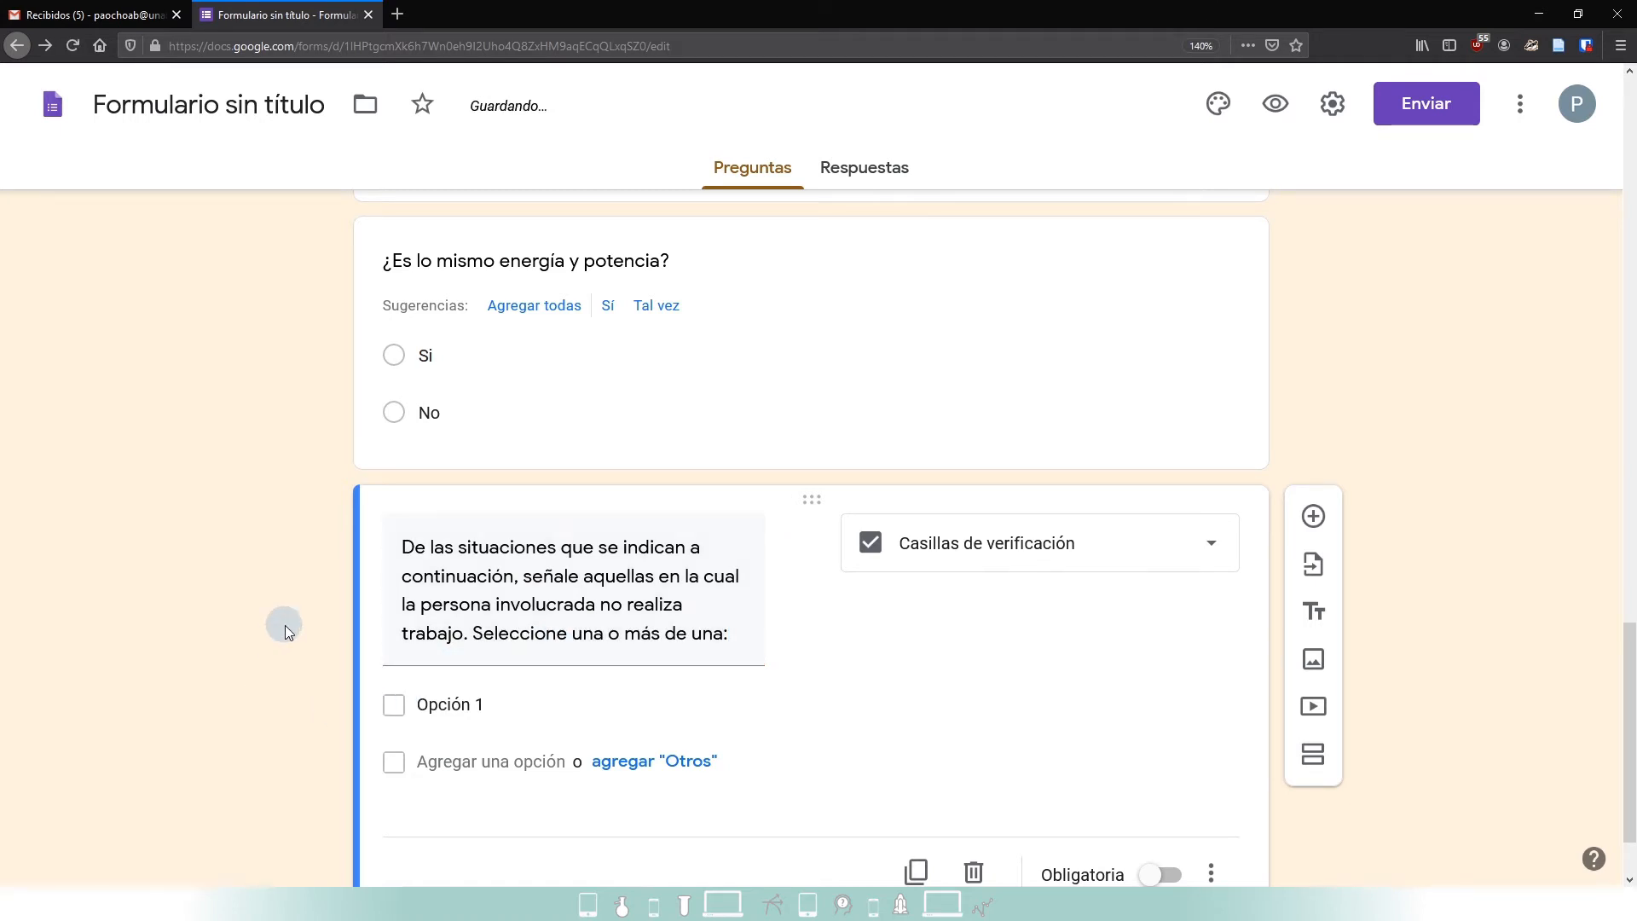
# - Fill the checkbox question's options with the five situations copied from Word, from "Un hombre transporta un bulto…" to "Un obrero eleva un bulto de cemento…"
pyautogui.hotkey('alt', 'Tab')
pyautogui.click(384, 520)
pyautogui.moveTo(385, 474); pyautogui.dragTo(1059, 574)
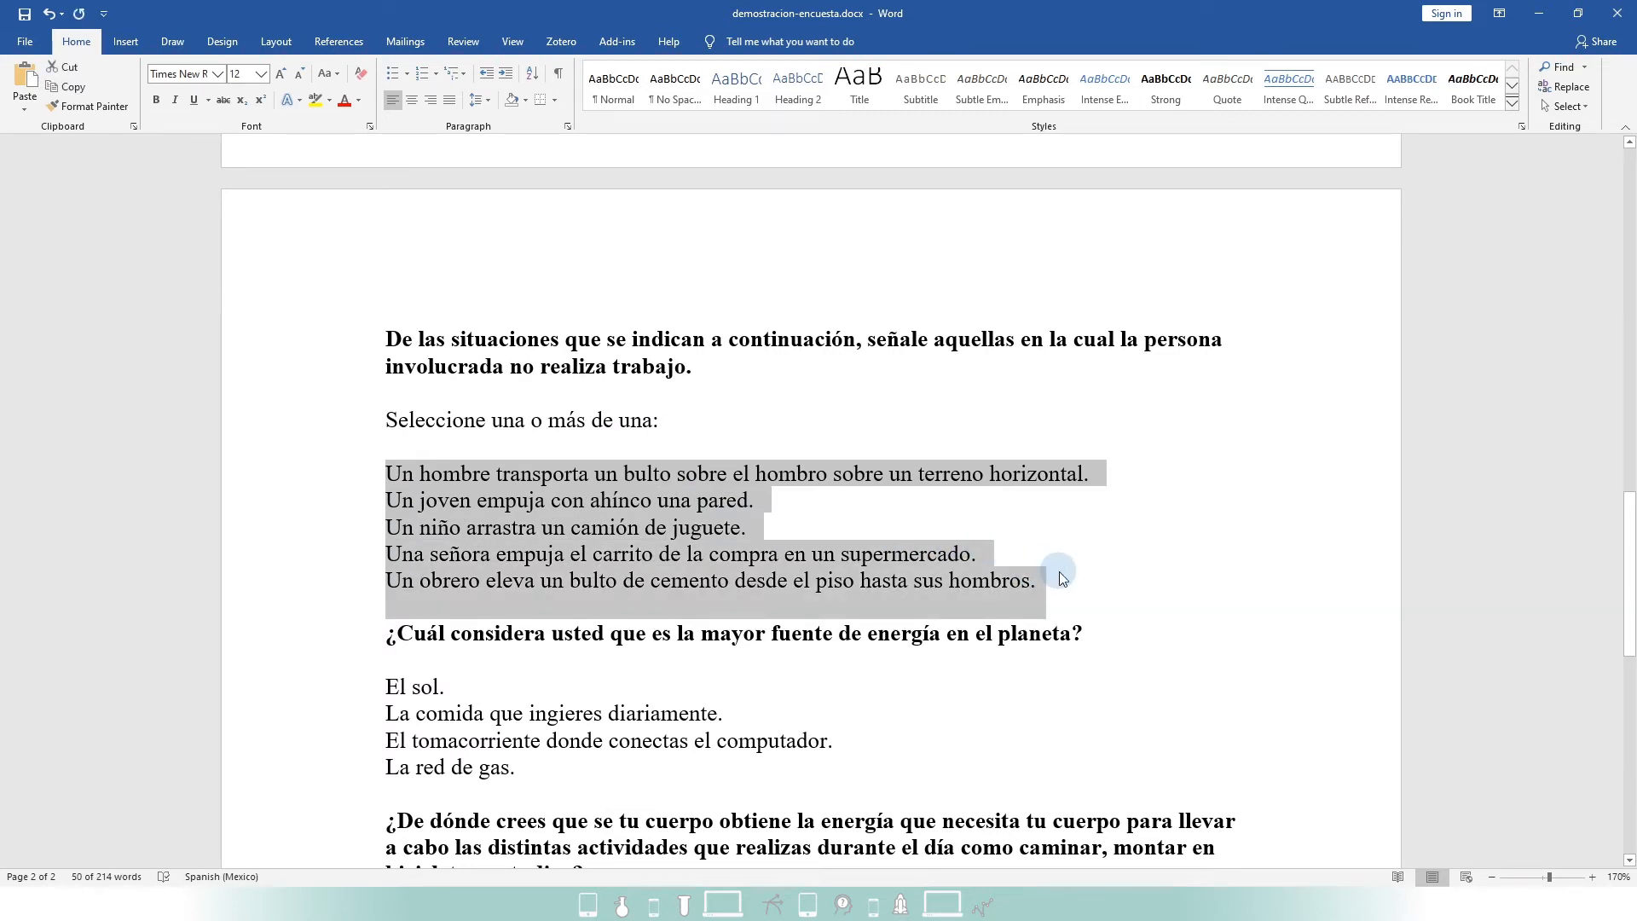
pyautogui.hotkey('alt', 'Tab')
pyautogui.click(431, 721)
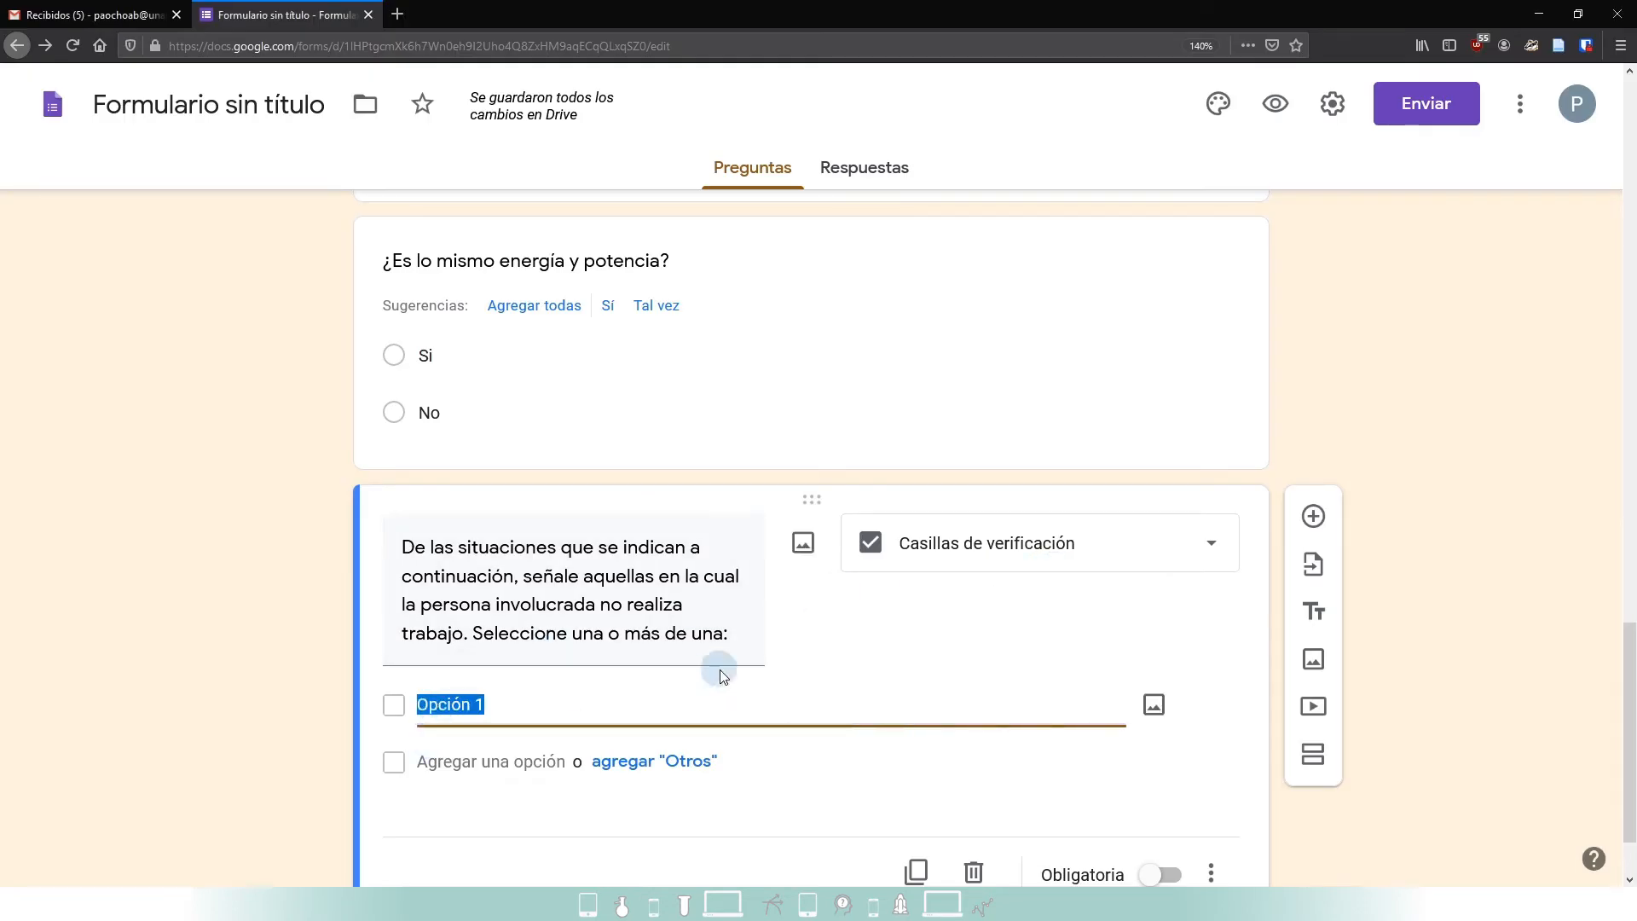
pyautogui.press('BackSpace')
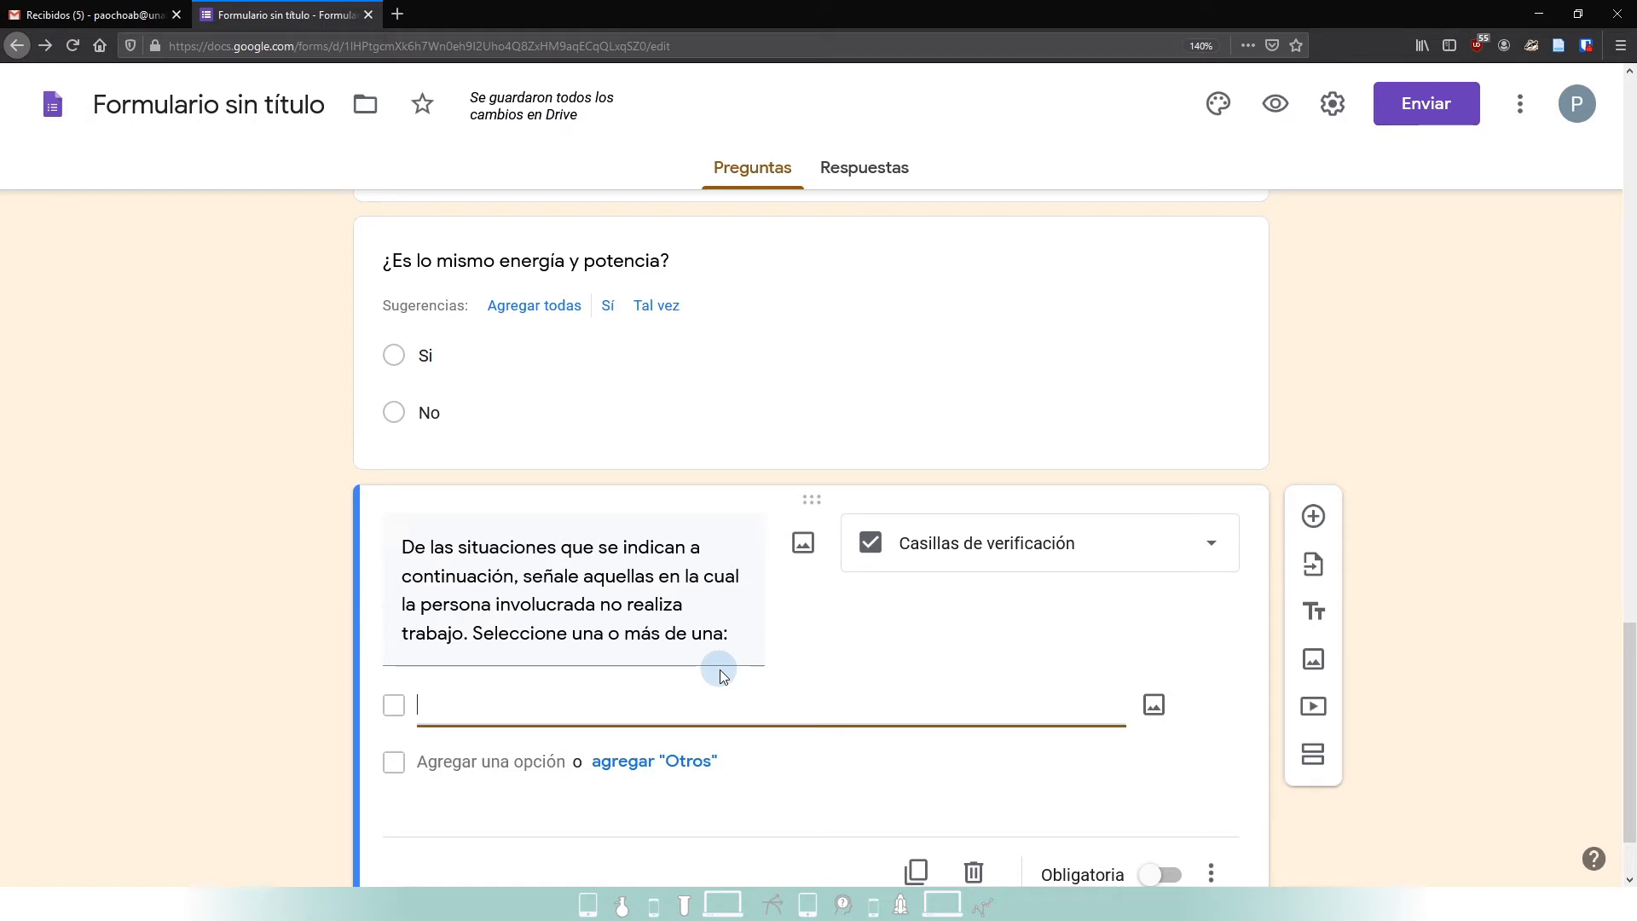
pyautogui.hotkey('ctrl', 'v')
pyautogui.scroll(-3, 720, 669)
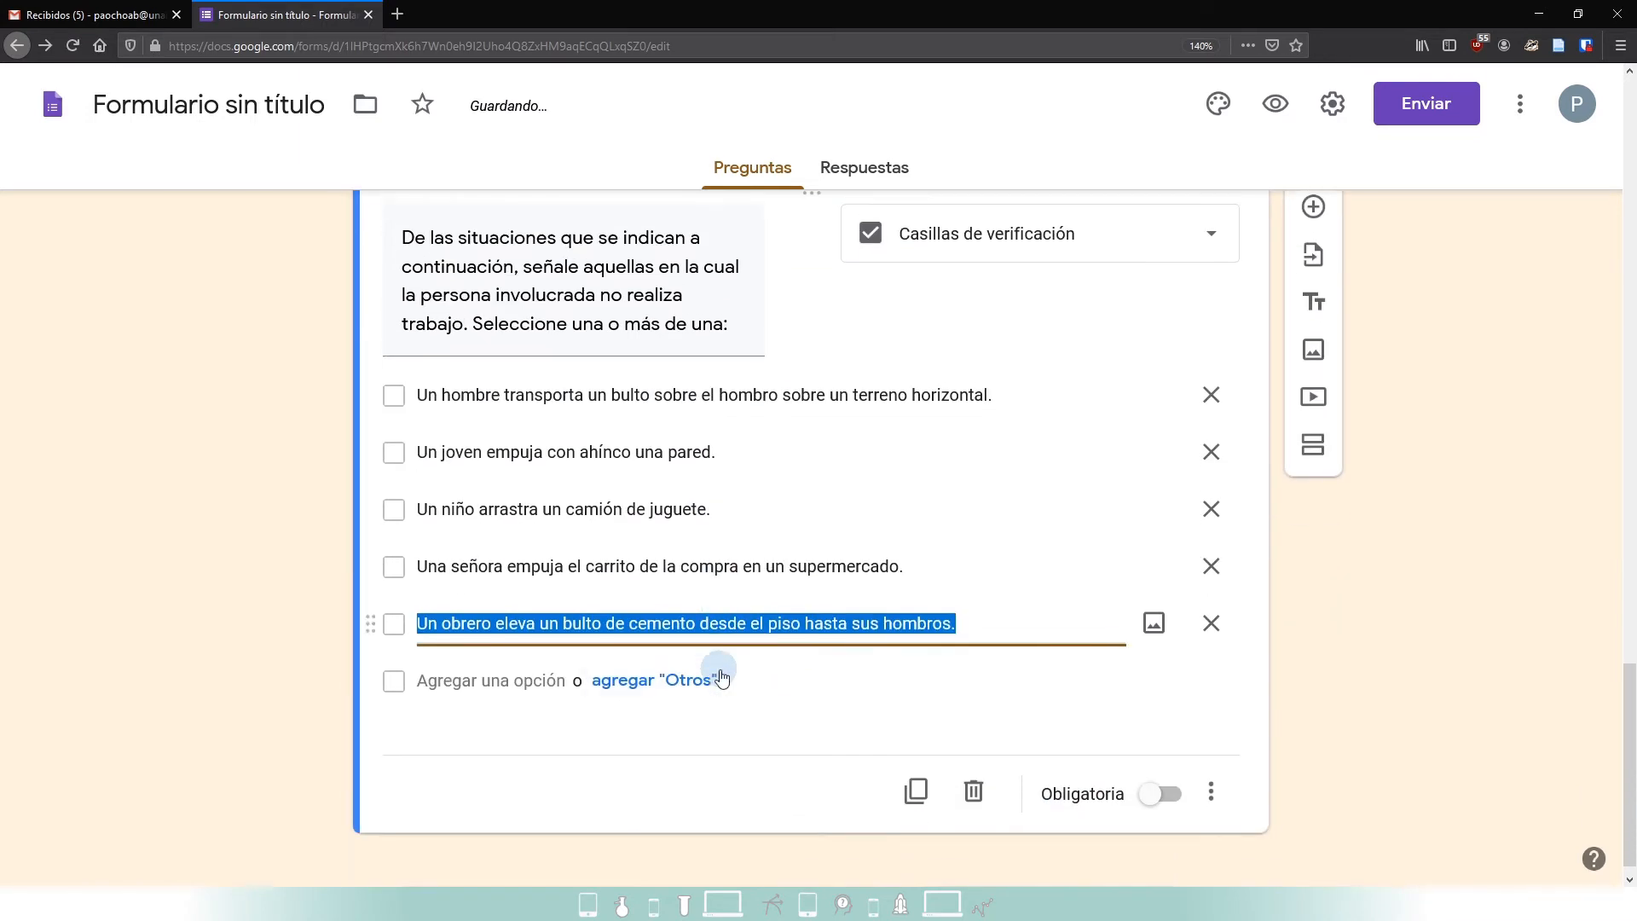
# - Compare the five situation lines in the Word document with the options pasted into the checkbox question
pyautogui.click(457, 394)
pyautogui.hotkey('alt', 'Tab')
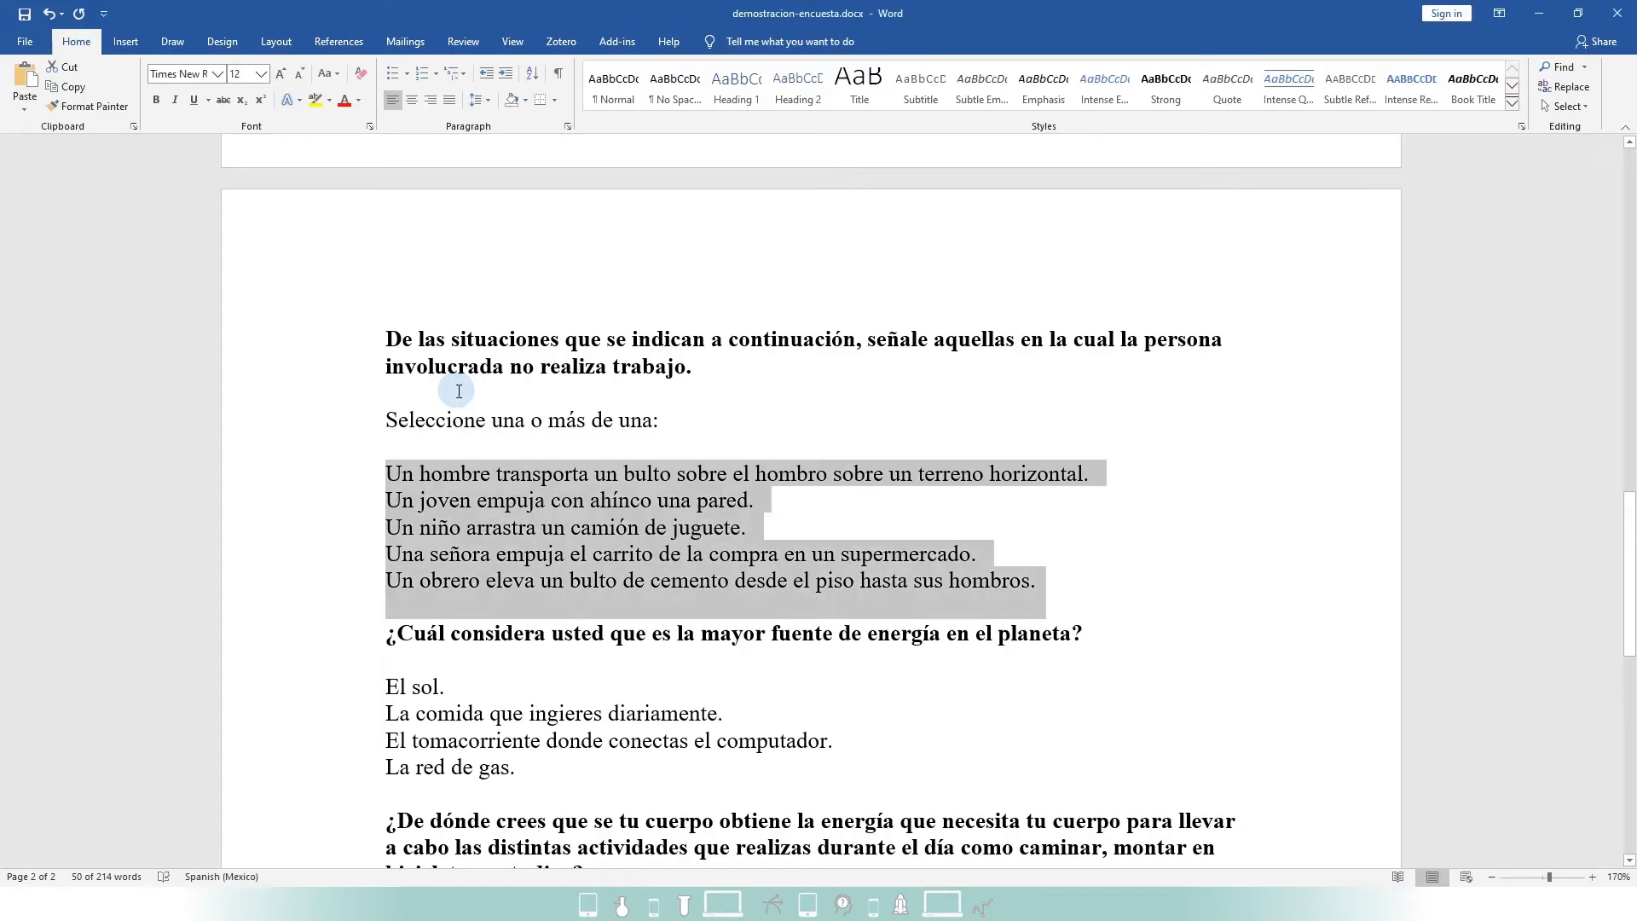
pyautogui.moveTo(384, 471); pyautogui.dragTo(1092, 465)
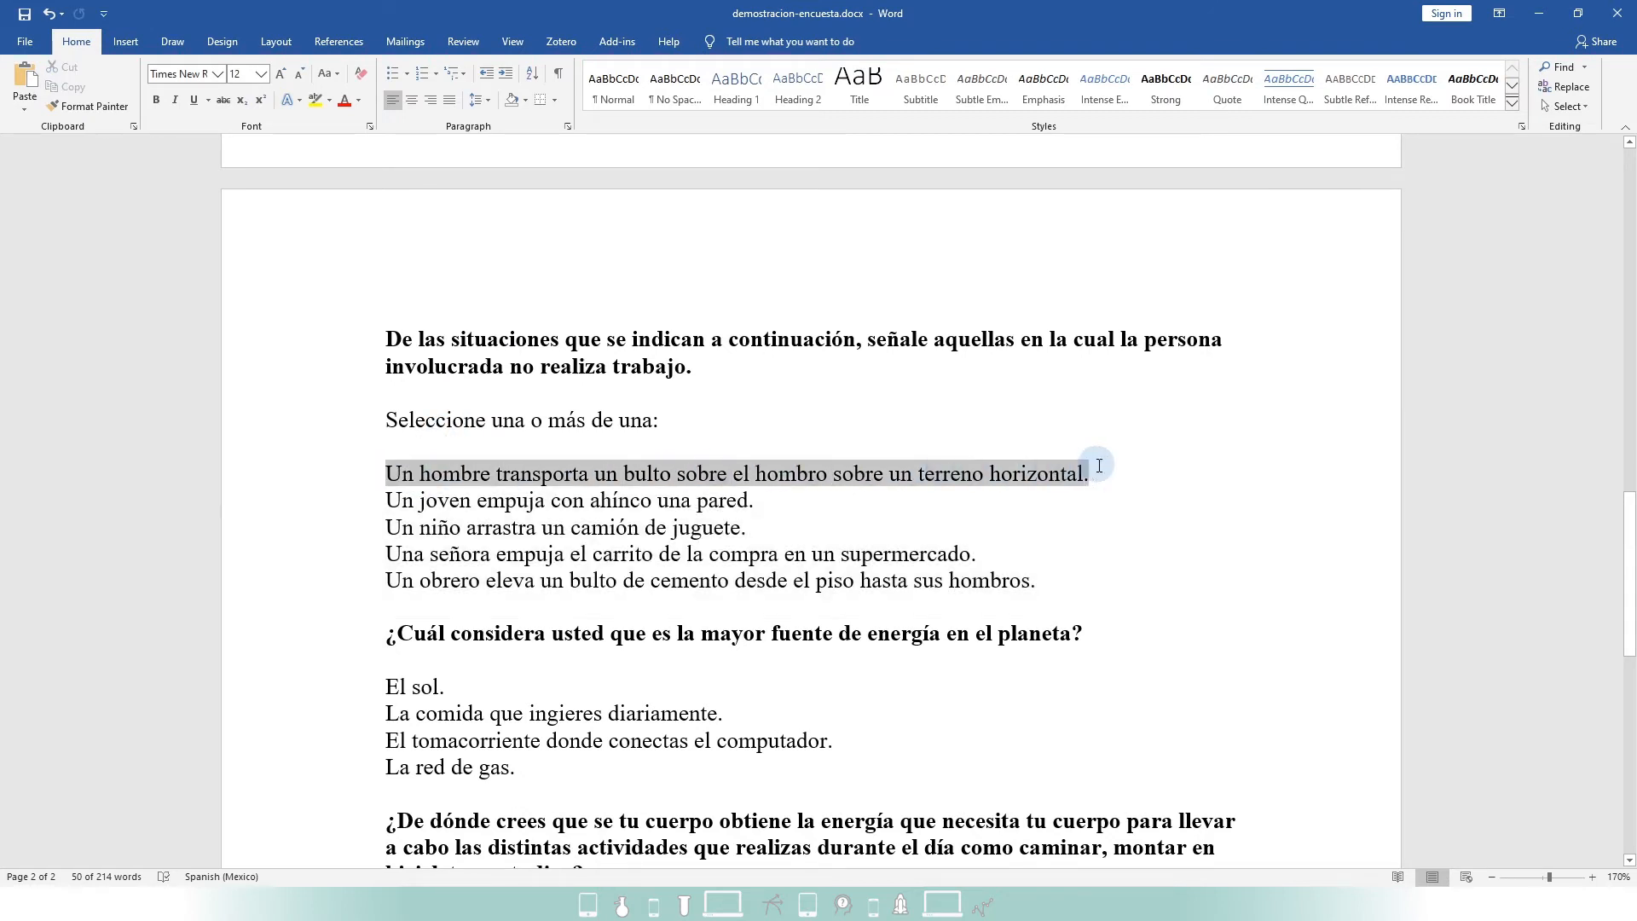
pyautogui.moveTo(384, 500); pyautogui.dragTo(773, 519)
pyautogui.hotkey('alt', 'Tab')
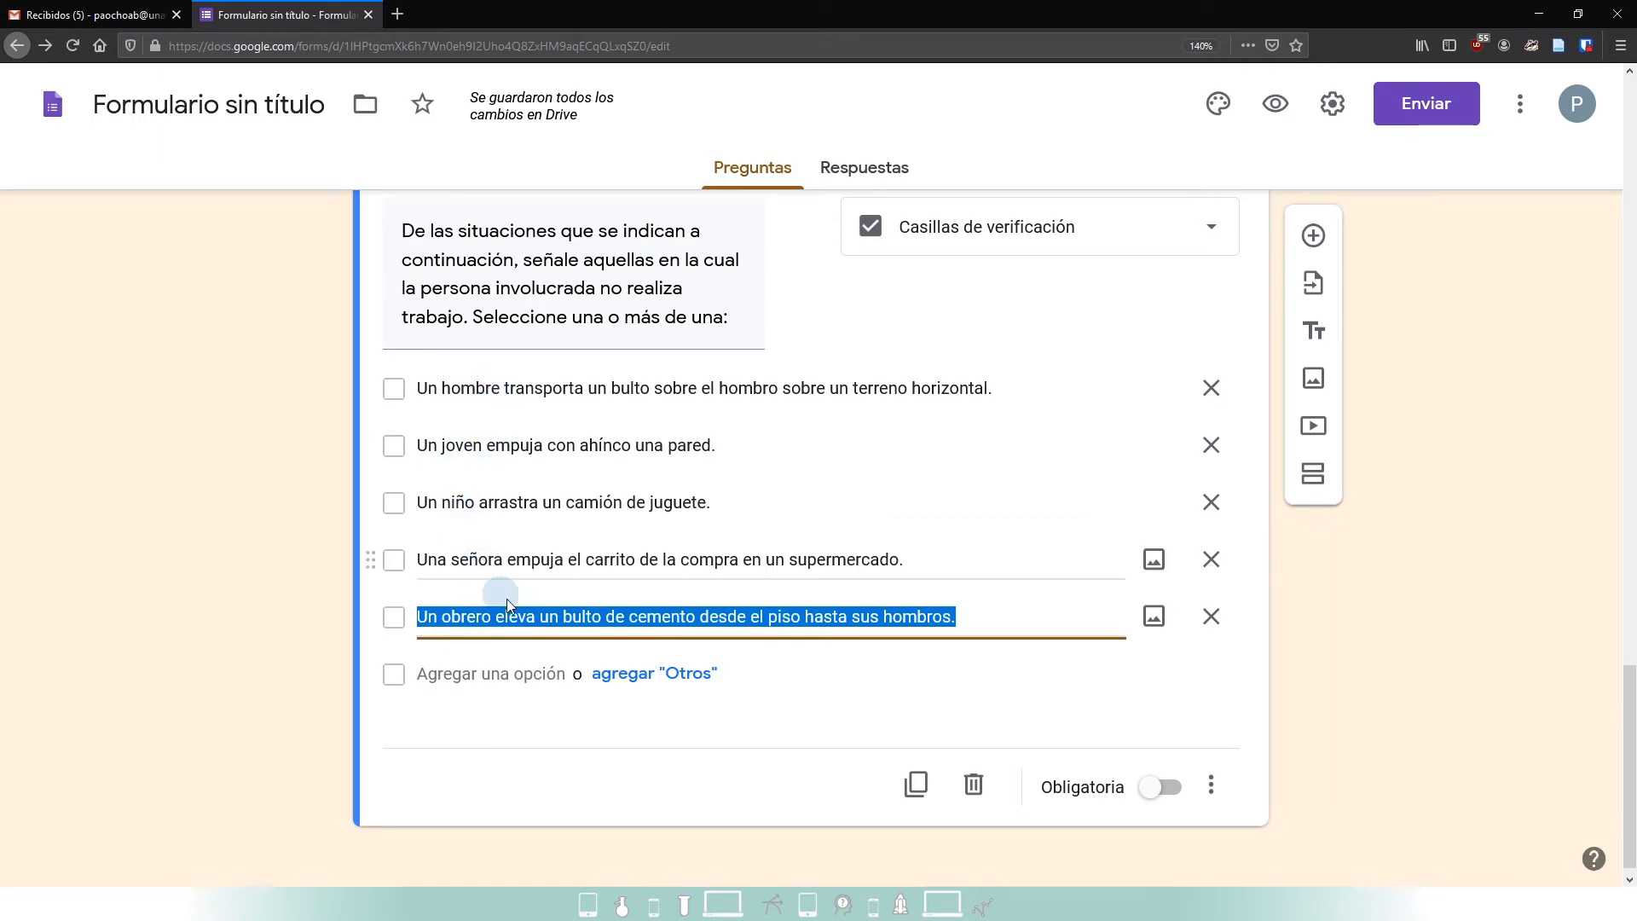
pyautogui.hotkey('alt', 'Tab')
pyautogui.click(521, 530)
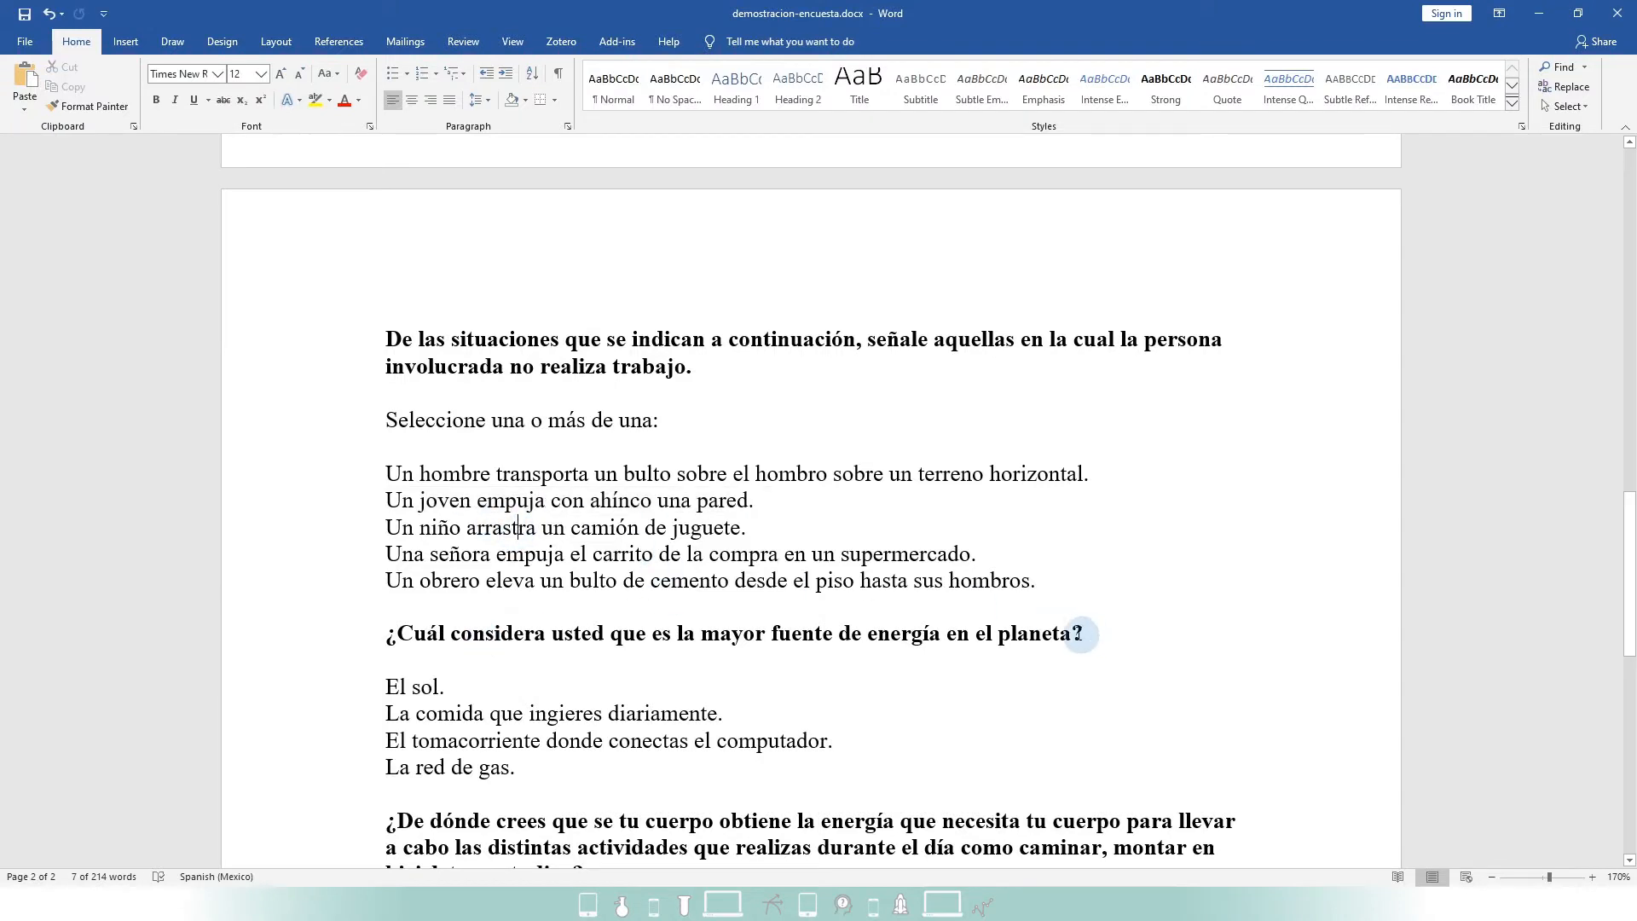
pyautogui.moveTo(1039, 583); pyautogui.dragTo(391, 472)
pyautogui.click(505, 523)
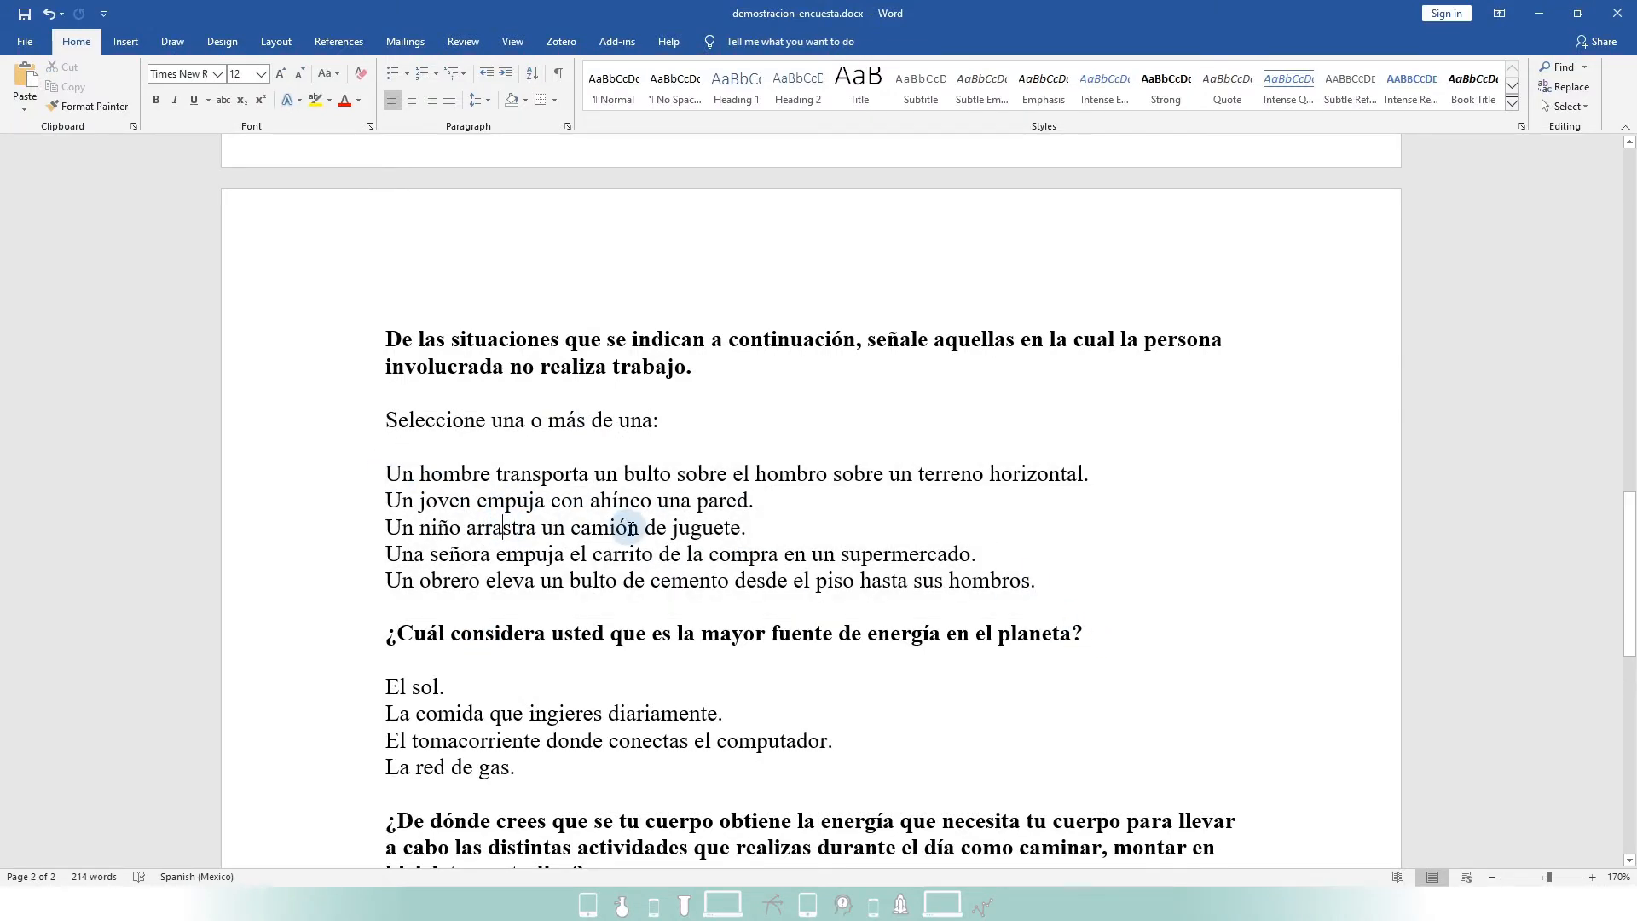
pyautogui.moveTo(388, 474); pyautogui.dragTo(1063, 582)
pyautogui.hotkey('alt', 'Tab')
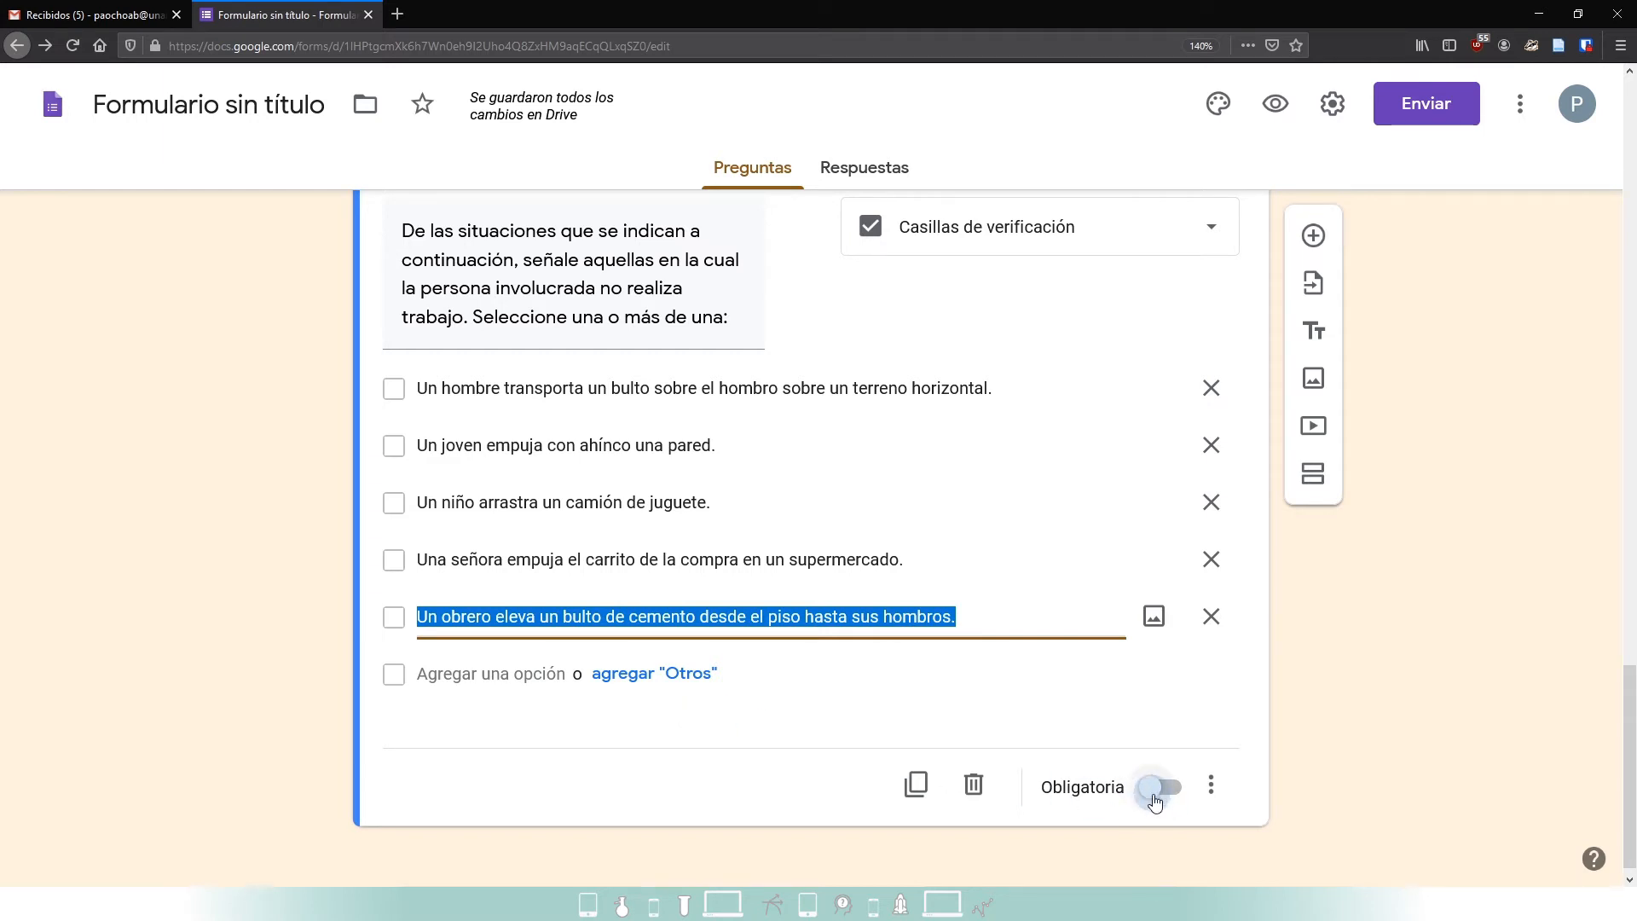
pyautogui.click(1305, 695)
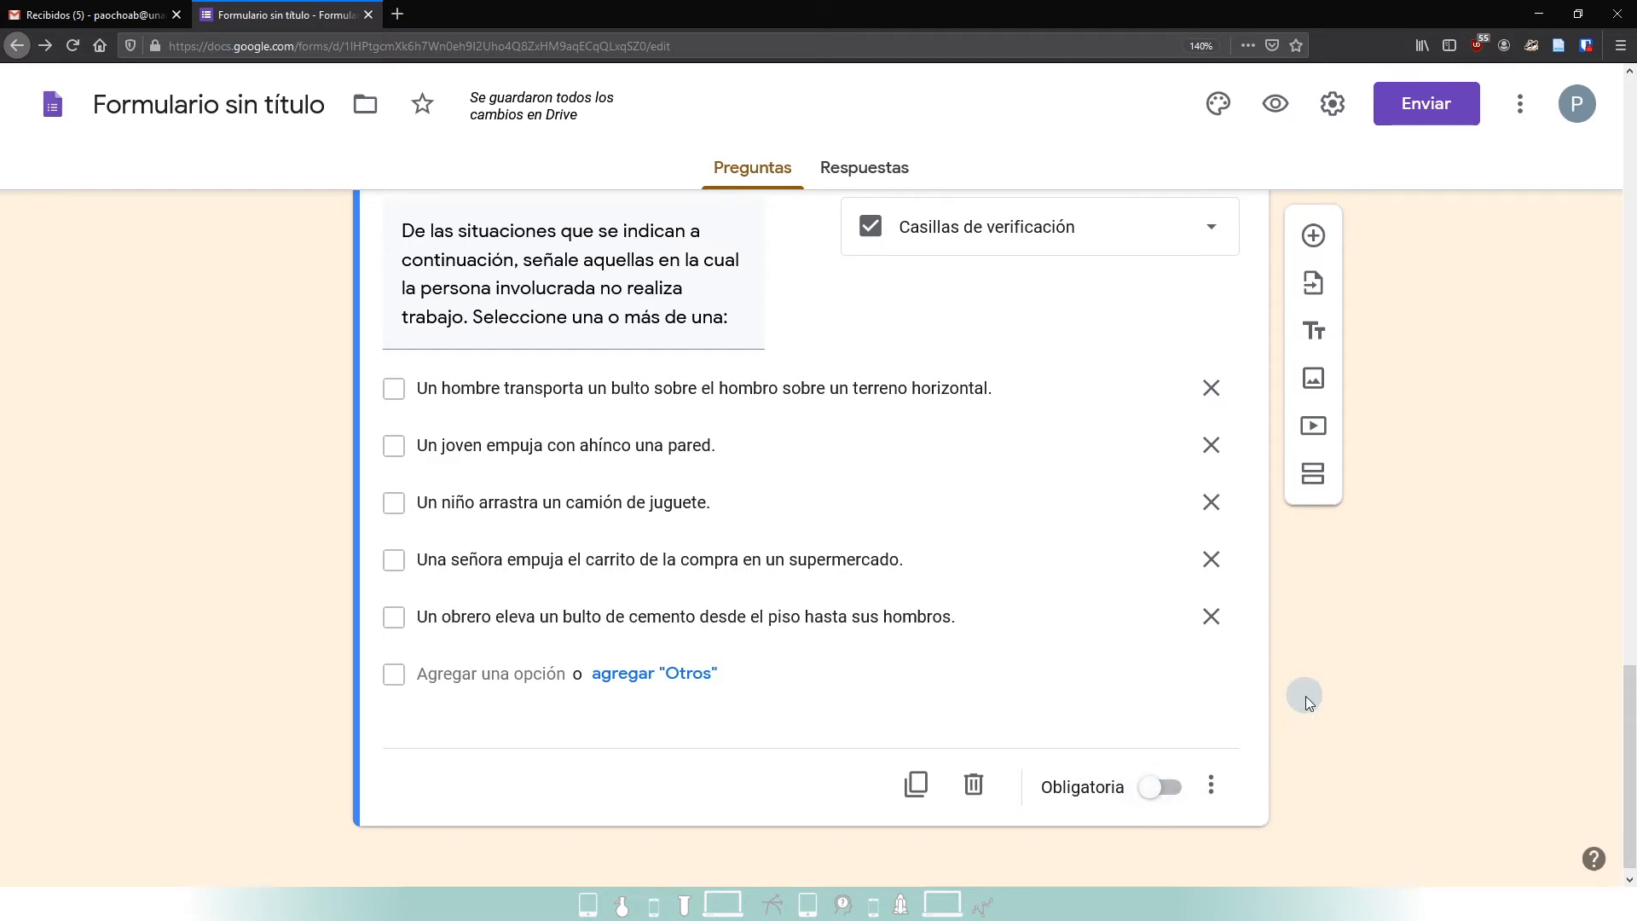
# - Check the next question in the Word document, then add a section after the checkbox question in the form and clear its default title
pyautogui.hotkey('alt', 'Tab')
pyautogui.scroll(-3, 770, 636)
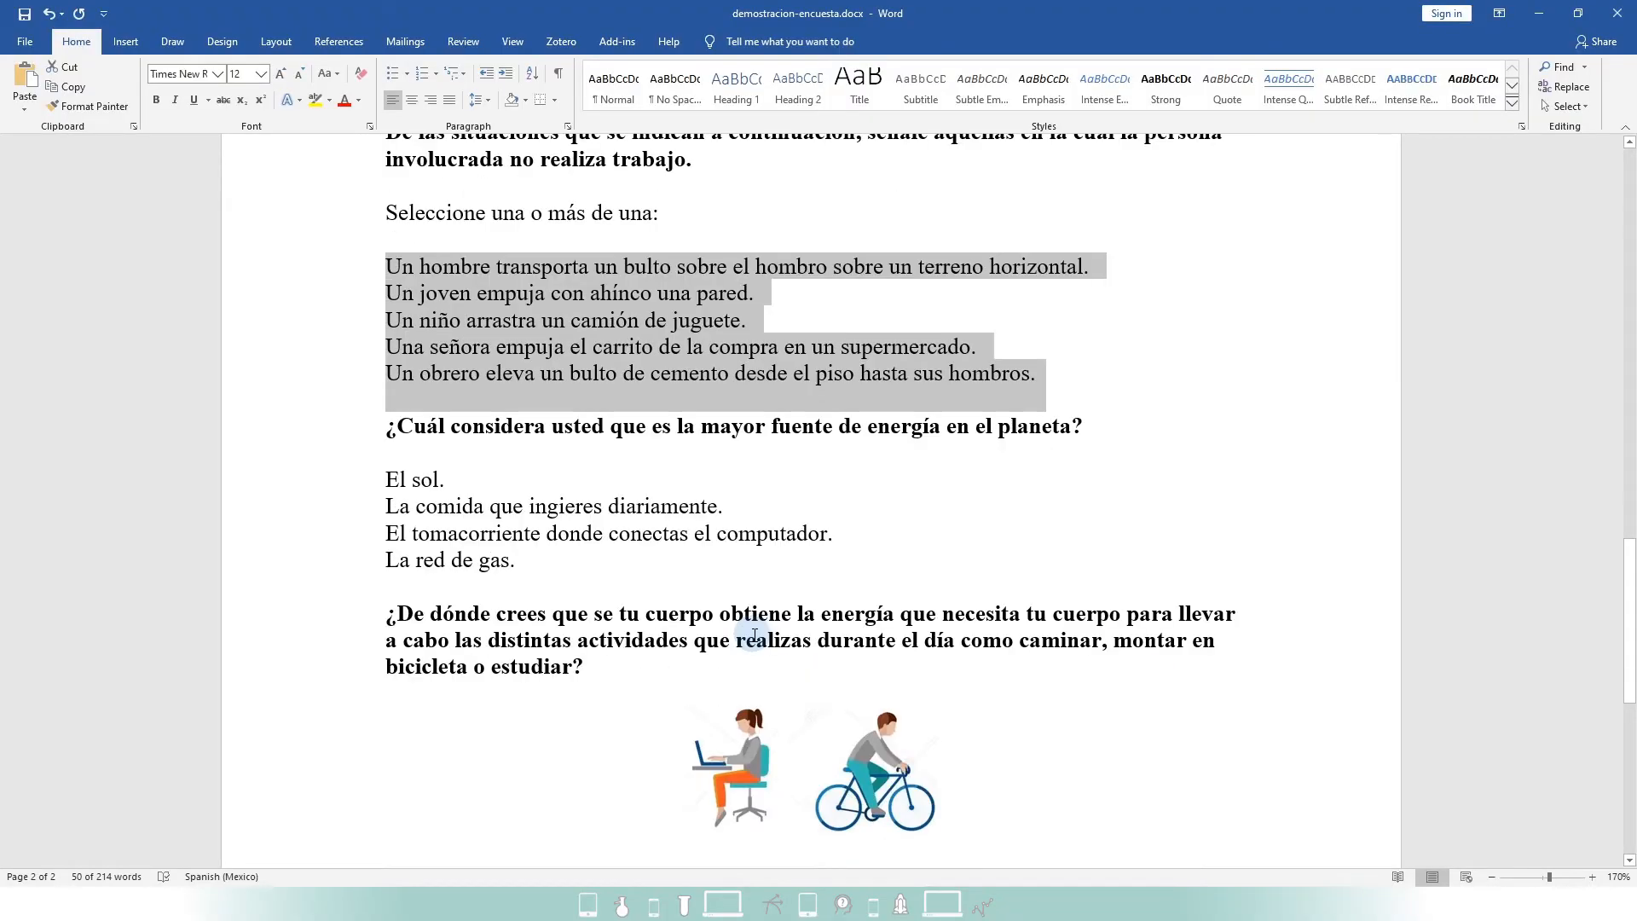
pyautogui.hotkey('alt', 'Tab')
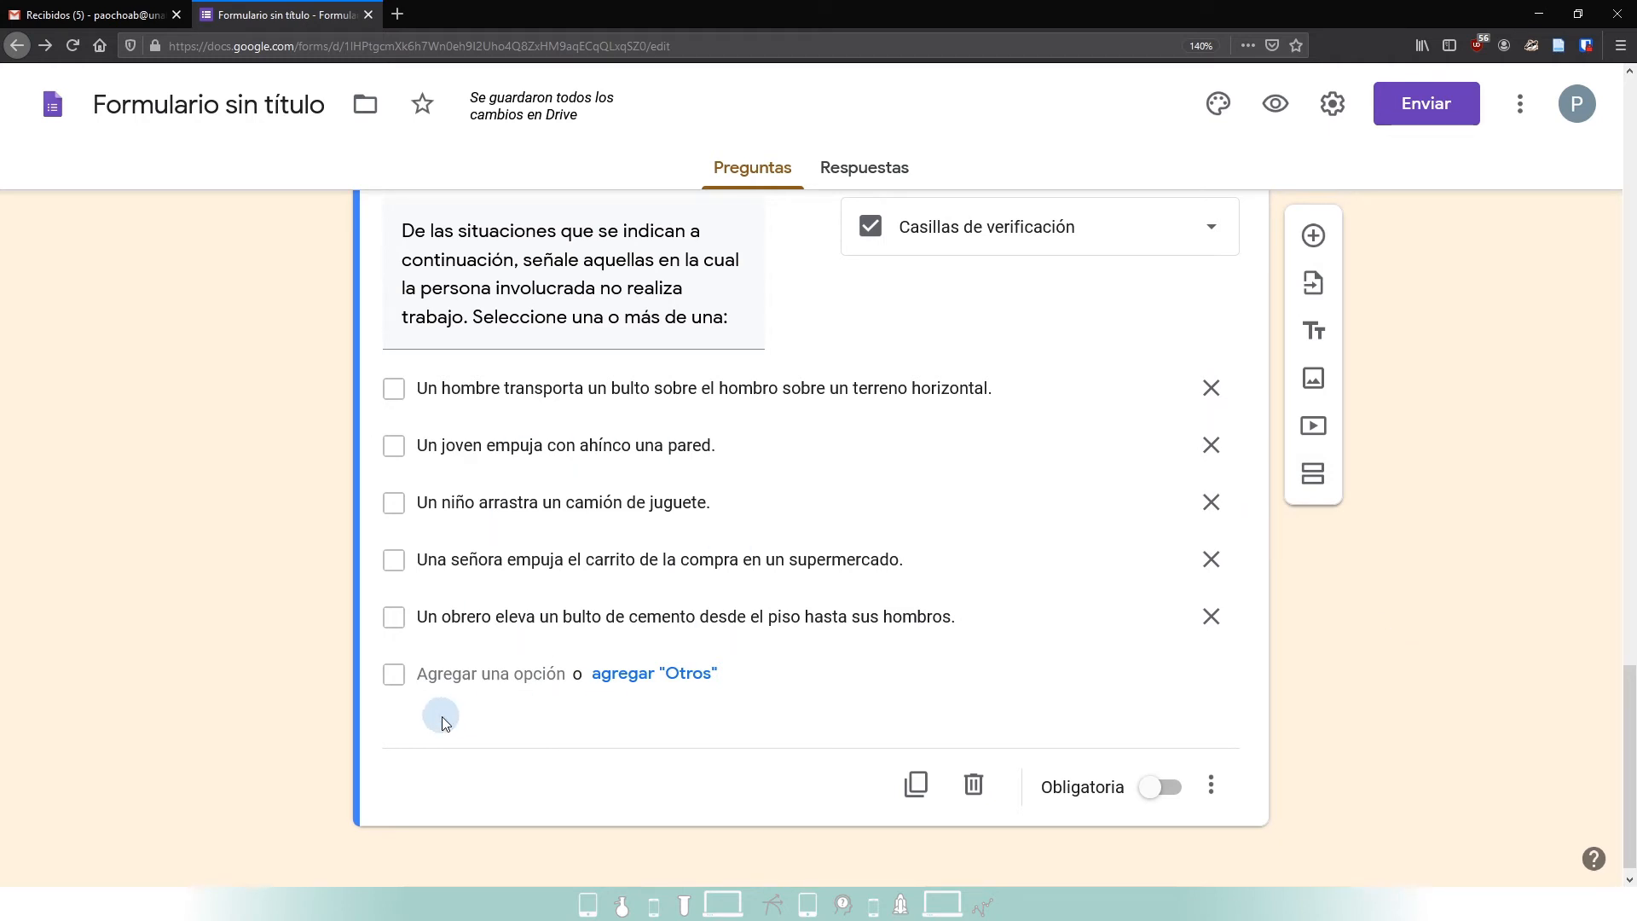
pyautogui.click(1313, 477)
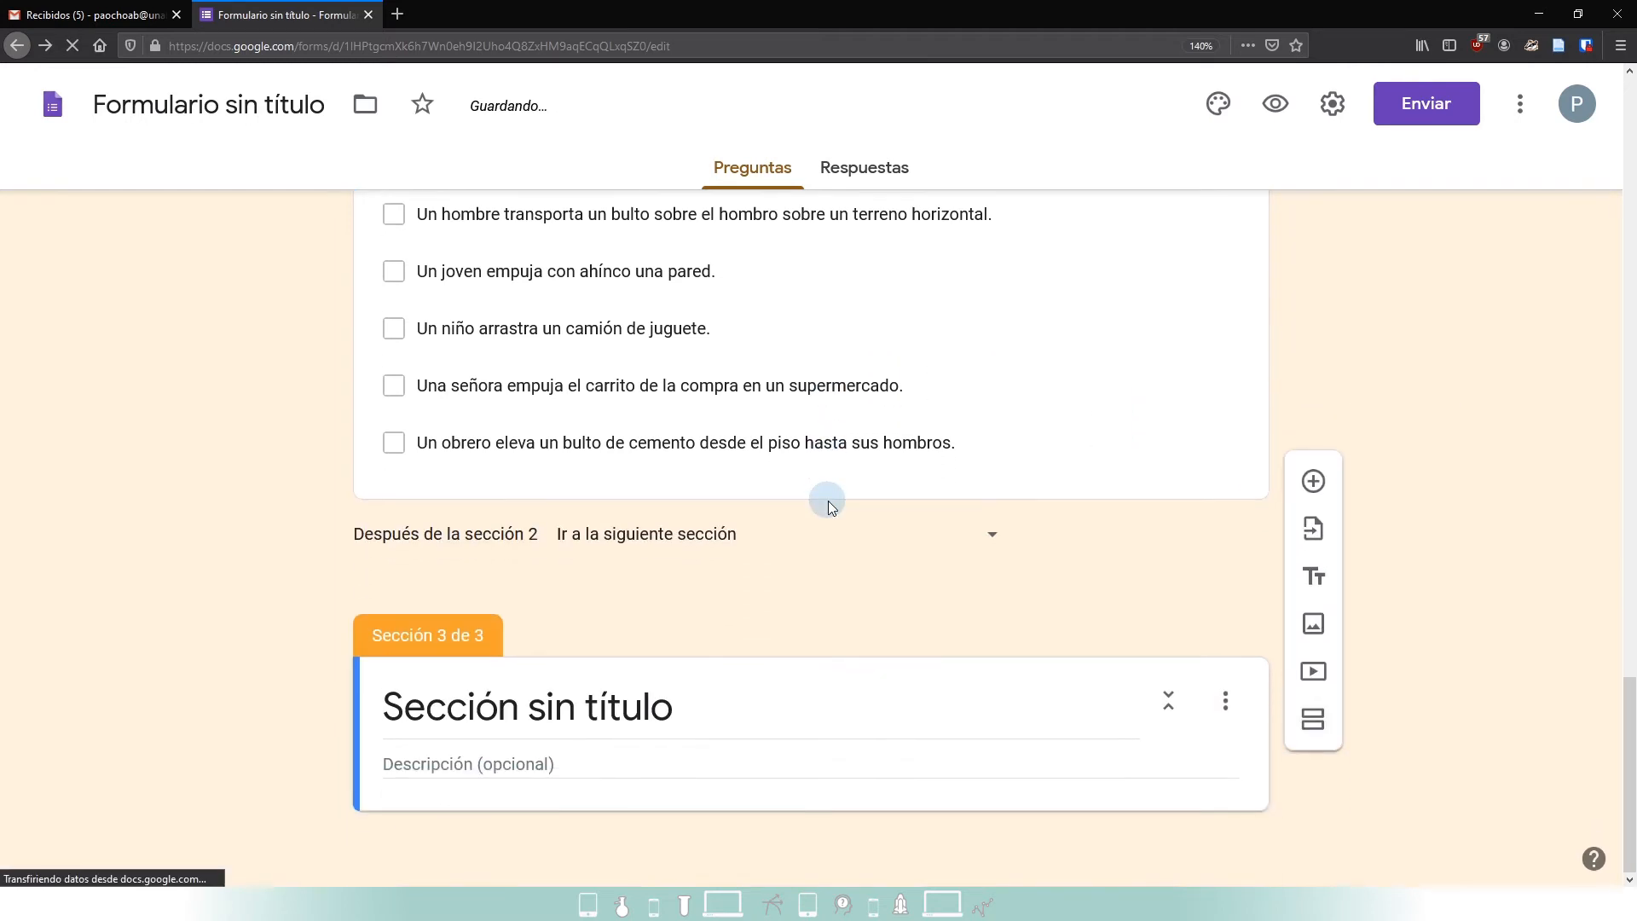
pyautogui.moveTo(675, 708); pyautogui.dragTo(332, 710)
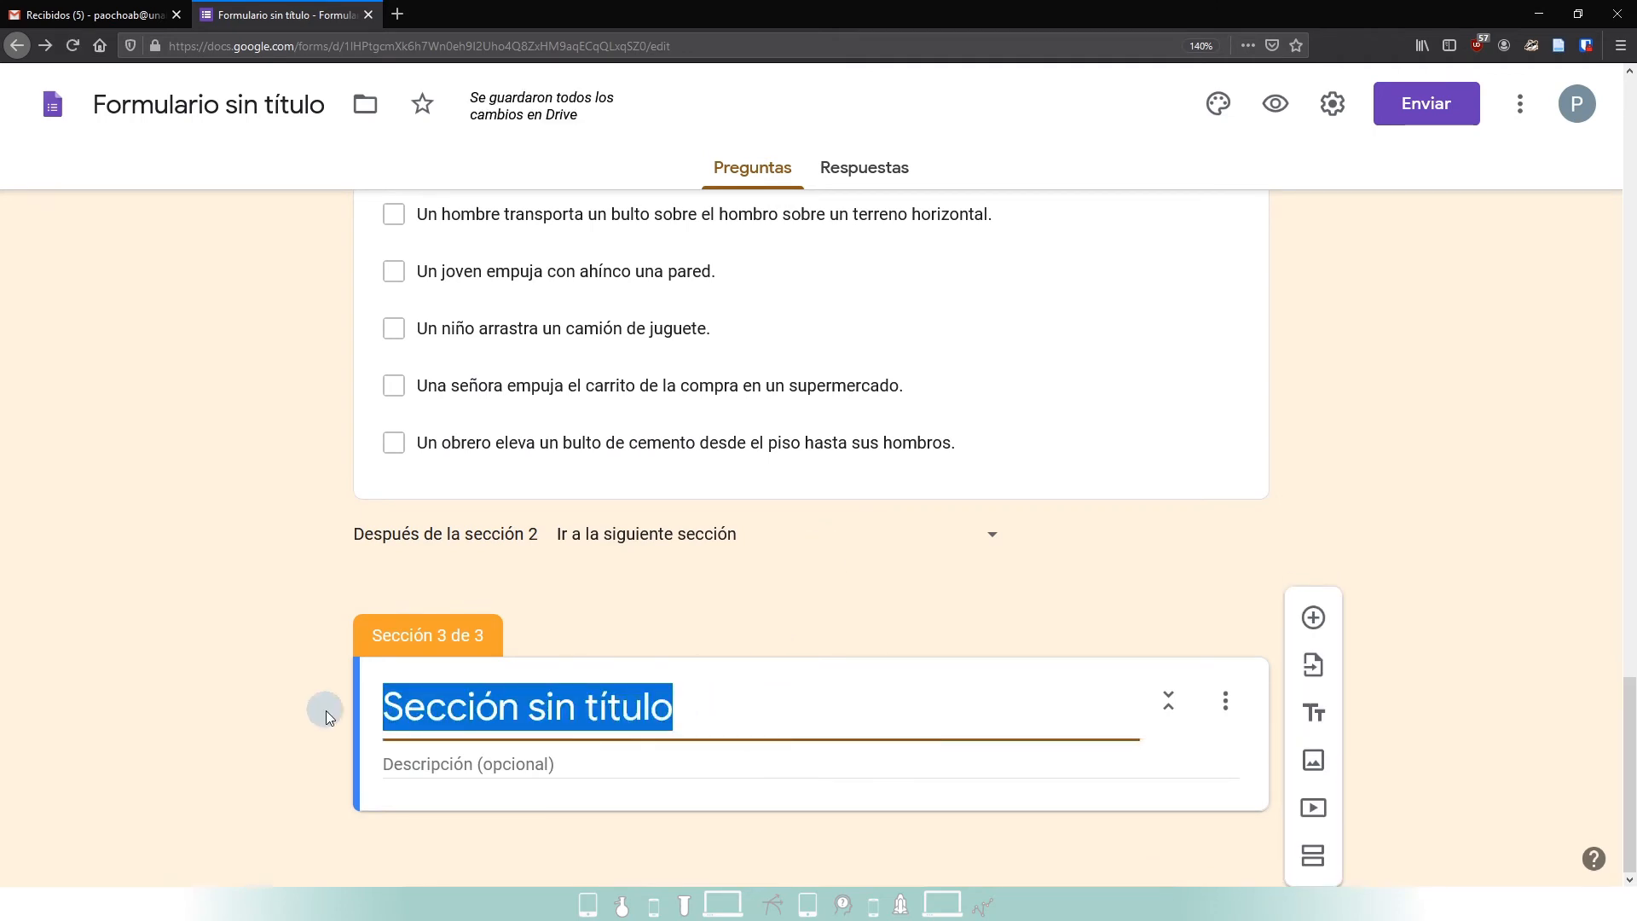
pyautogui.press('BackSpace')
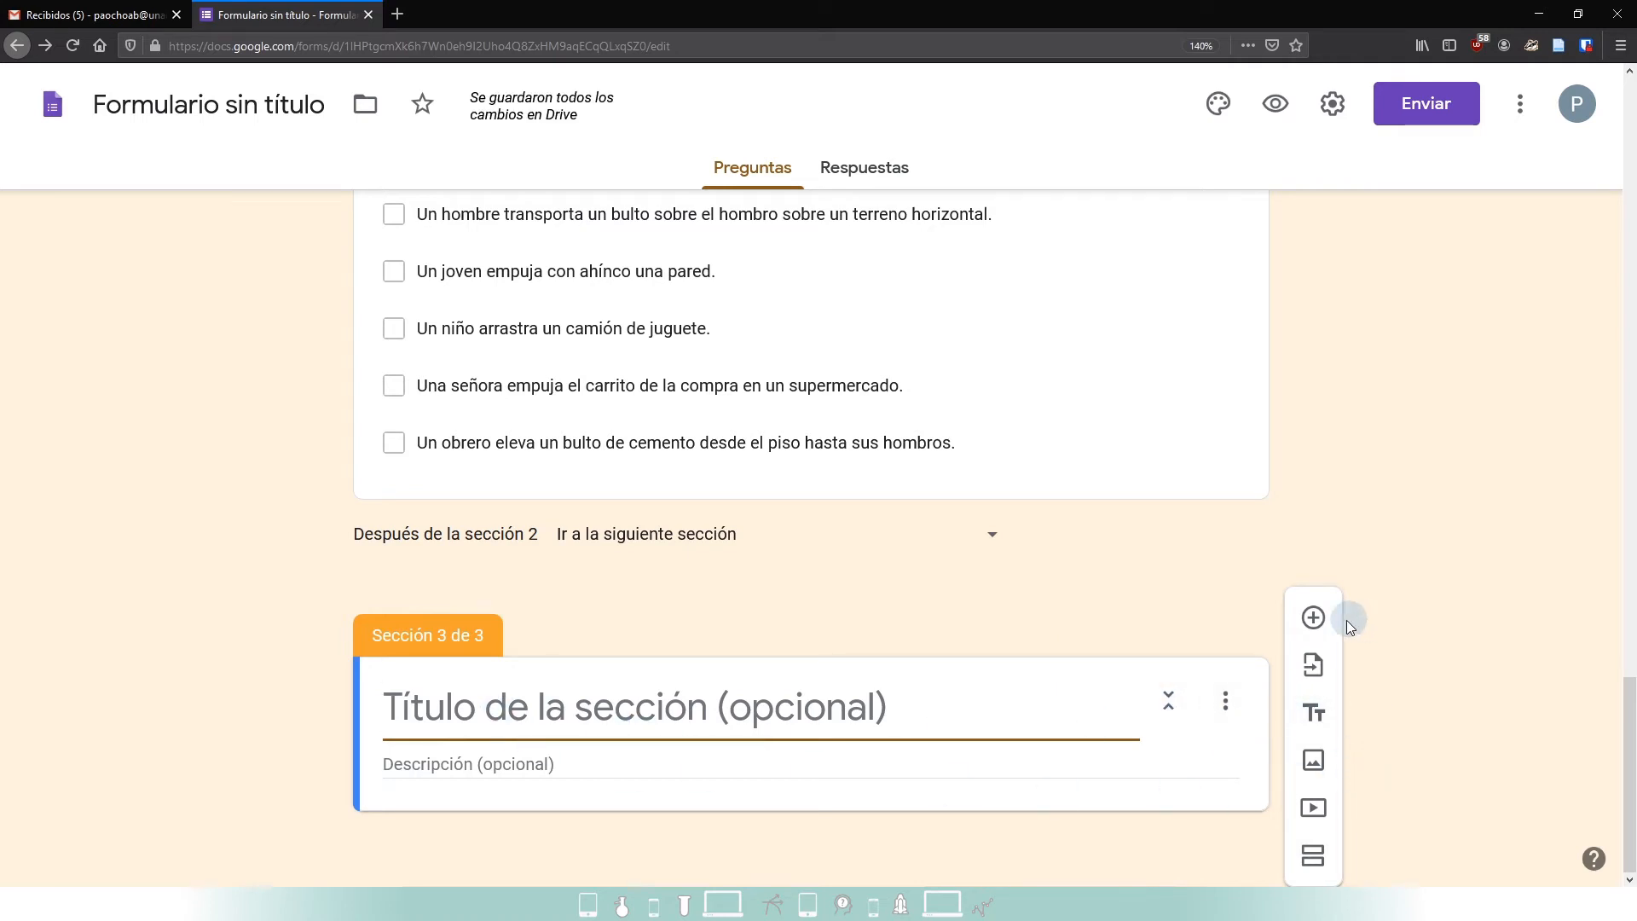
# - Add a Lista desplegable question to section 3 with the text "¿Cuál considera usted que es la mayor fuente de energía en el planeta?" from the Word document
pyautogui.click(1318, 623)
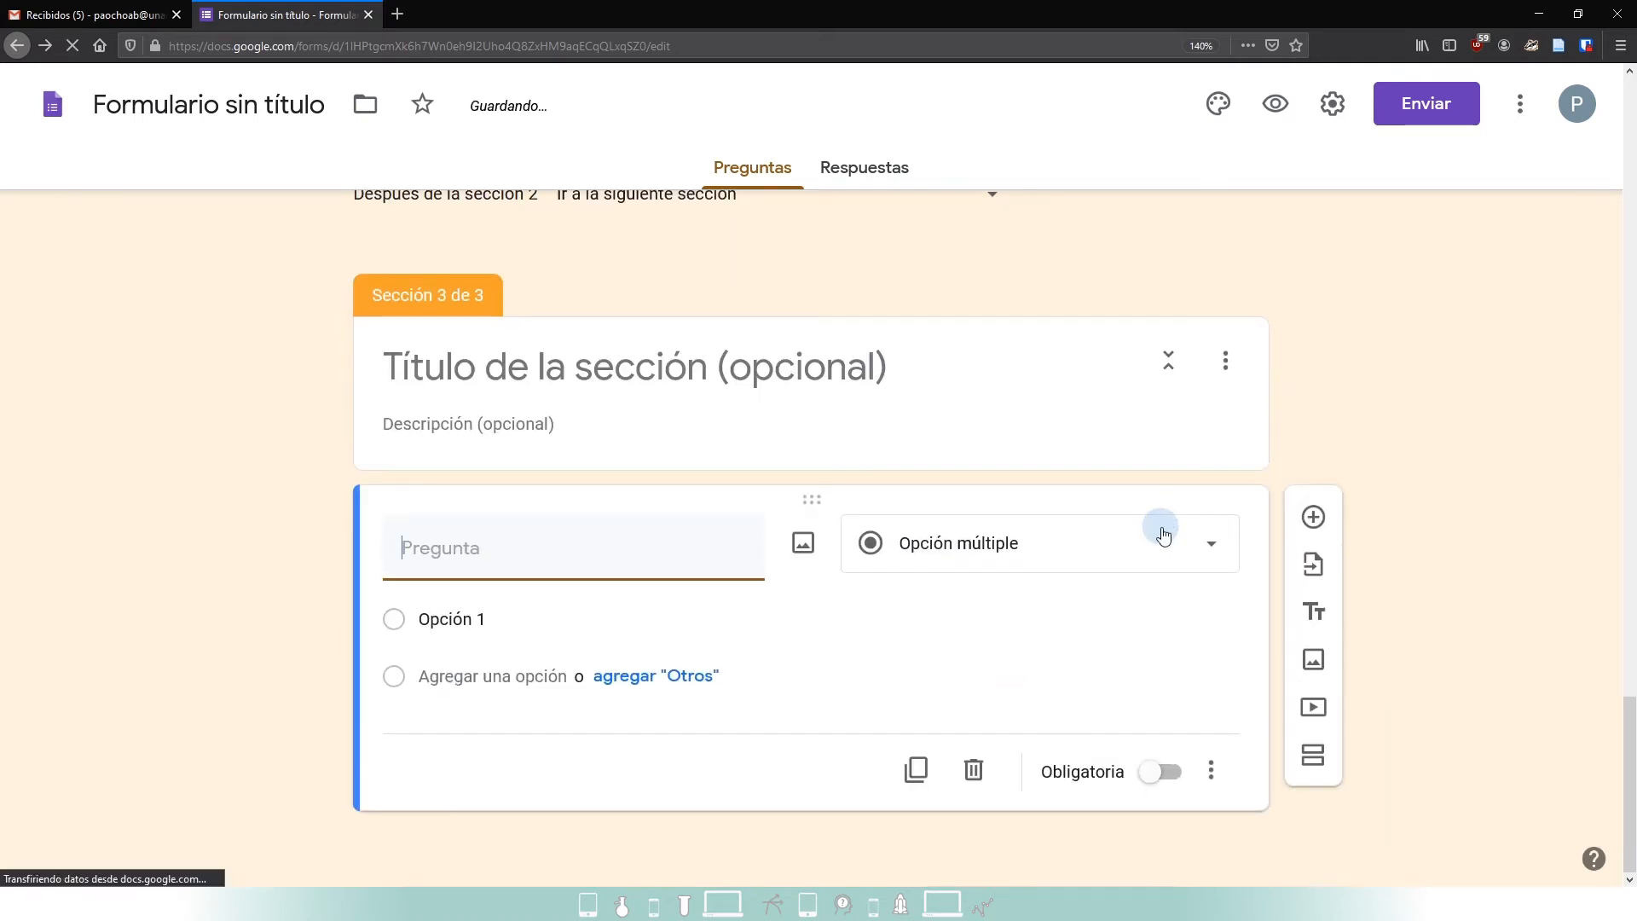
pyautogui.hotkey('alt', 'Tab')
pyautogui.click(386, 436)
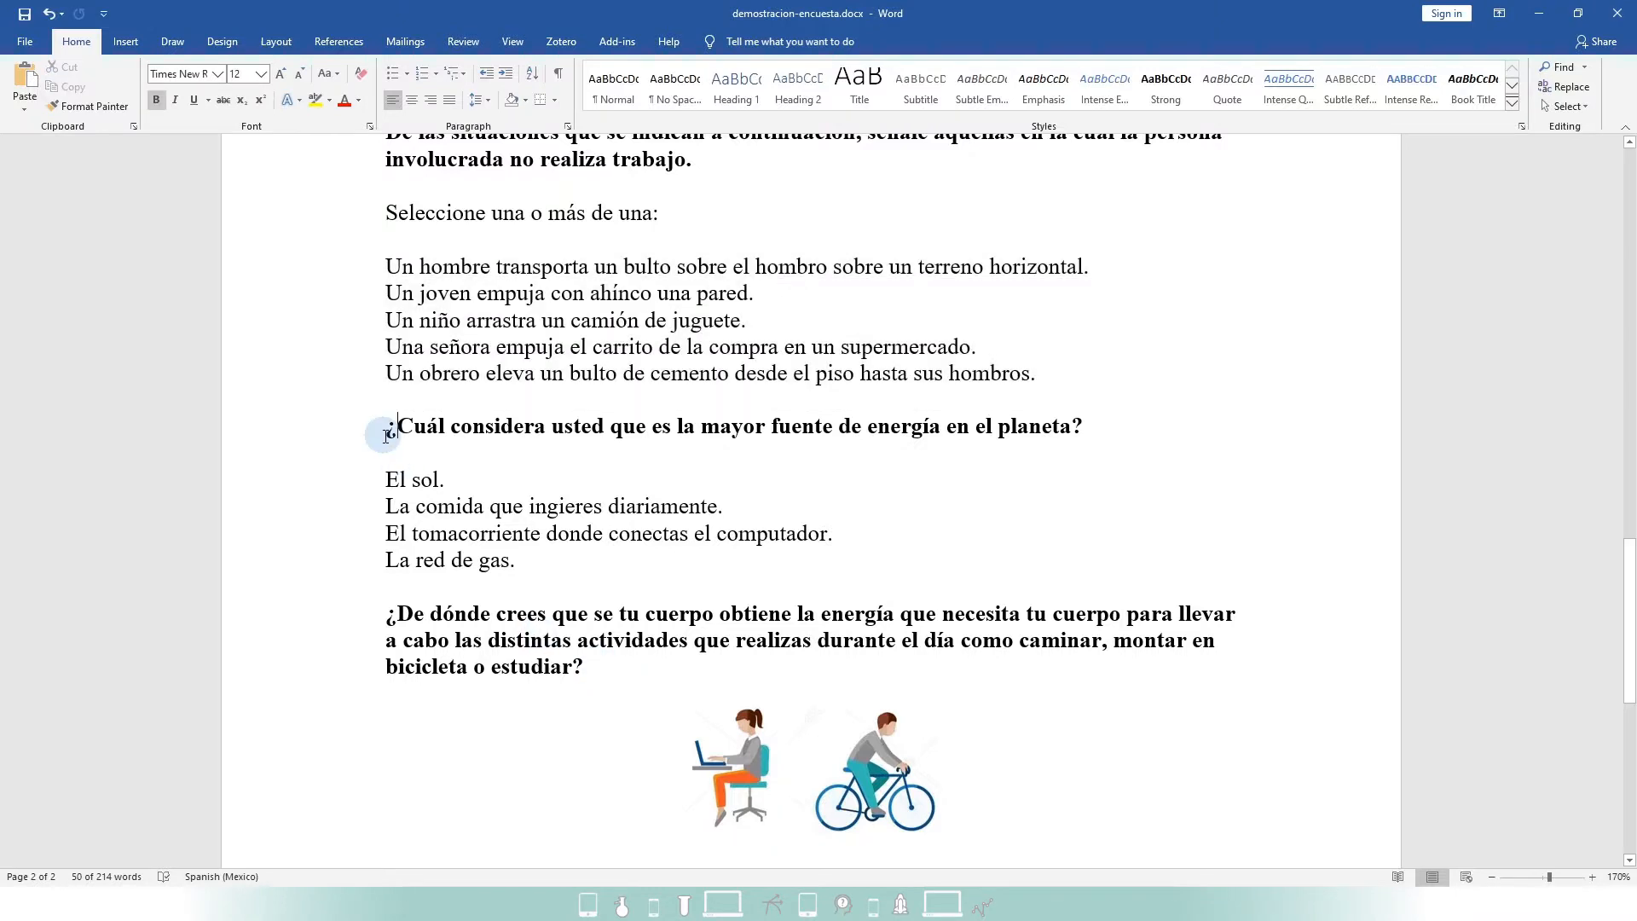
pyautogui.moveTo(395, 435); pyautogui.dragTo(1117, 427)
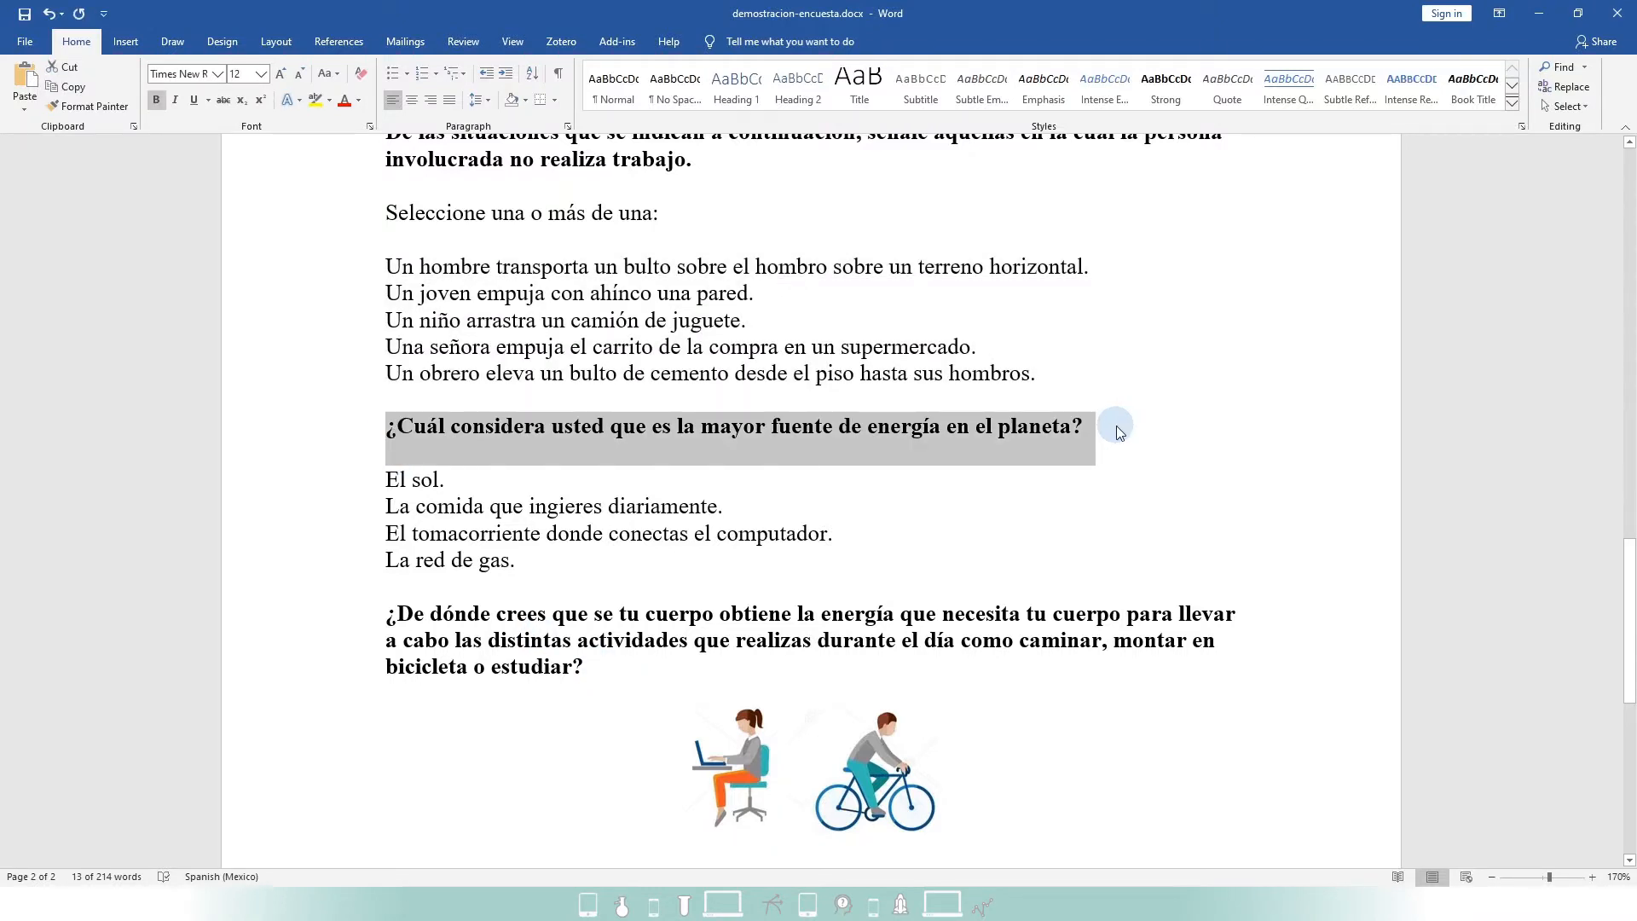
pyautogui.hotkey('alt', 'Tab')
pyautogui.click(508, 533)
pyautogui.hotkey('ctrl', 'v')
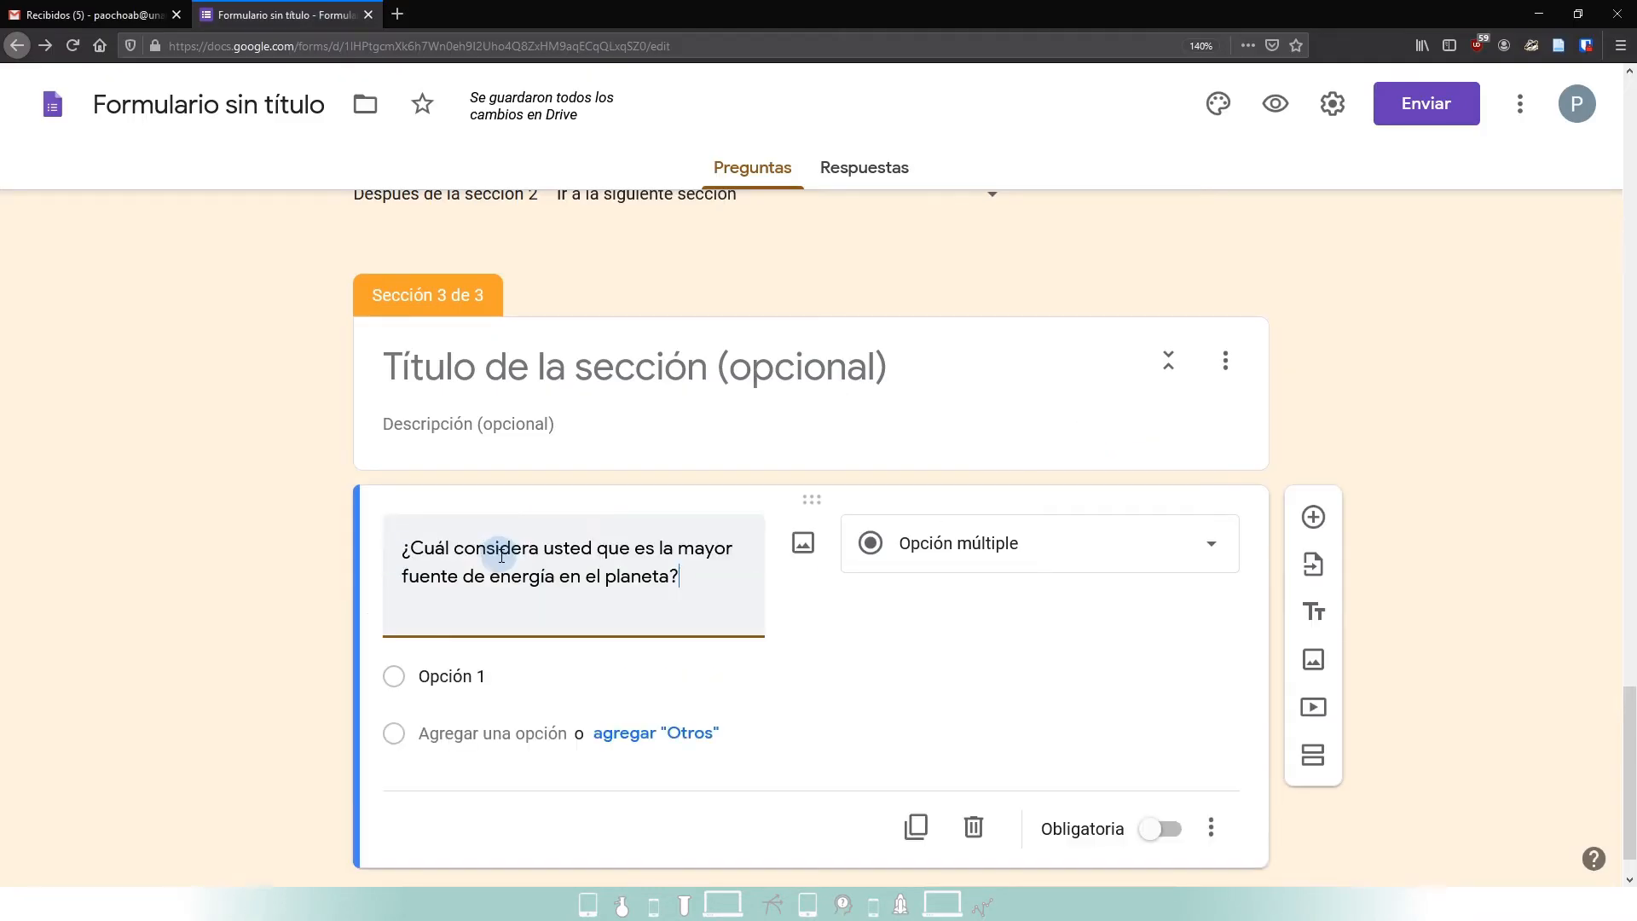
pyautogui.click(1009, 552)
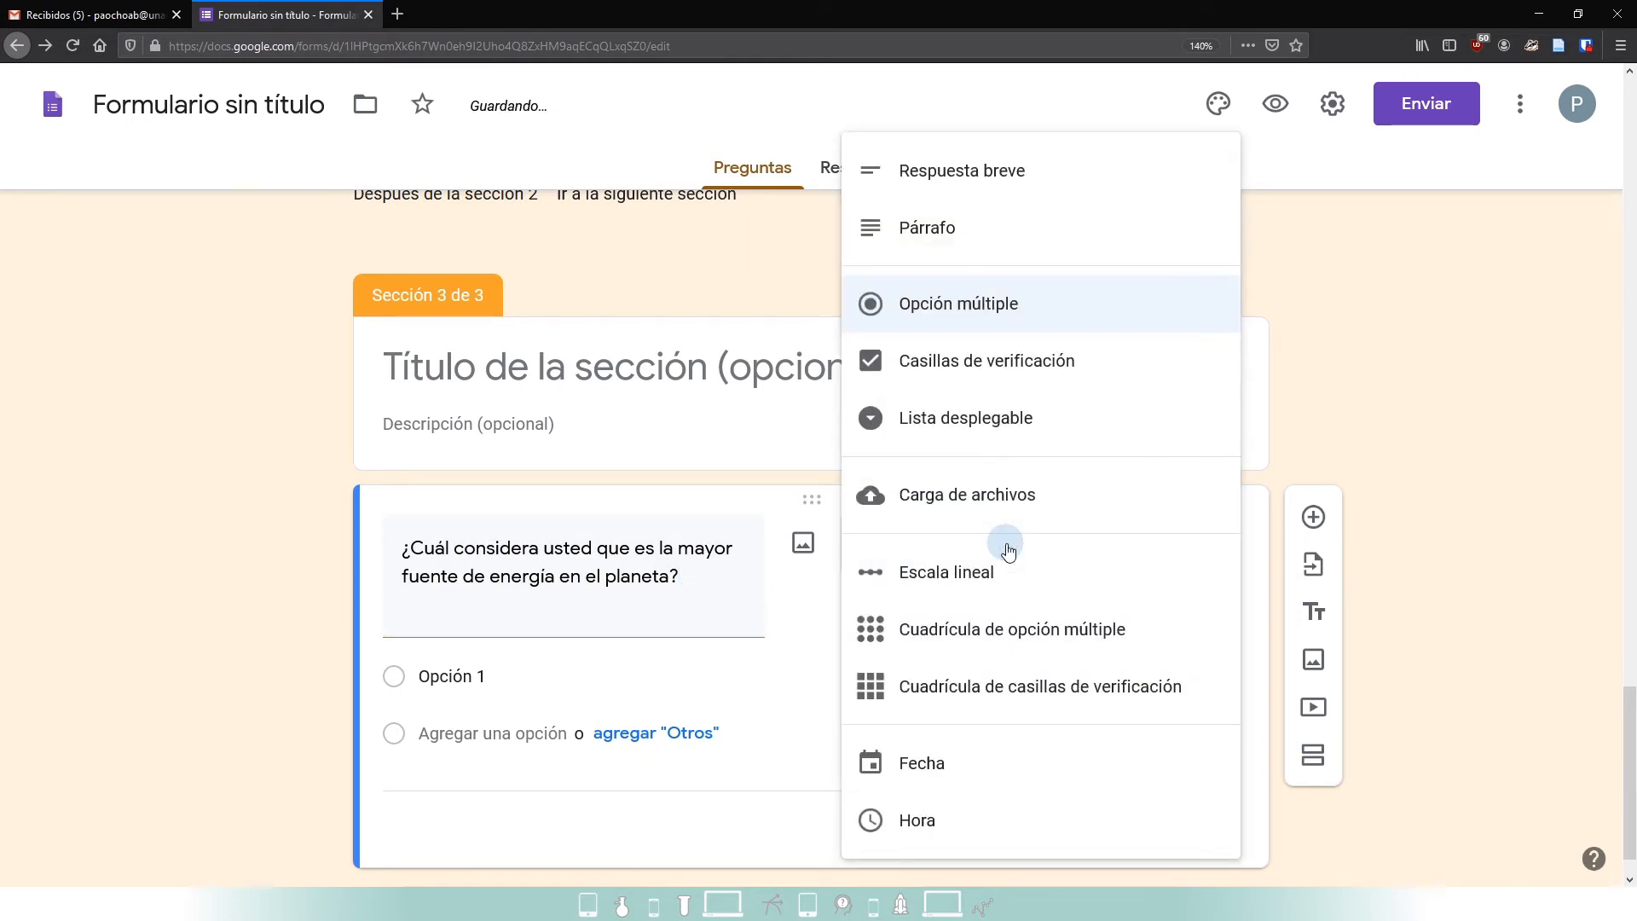
pyautogui.click(998, 440)
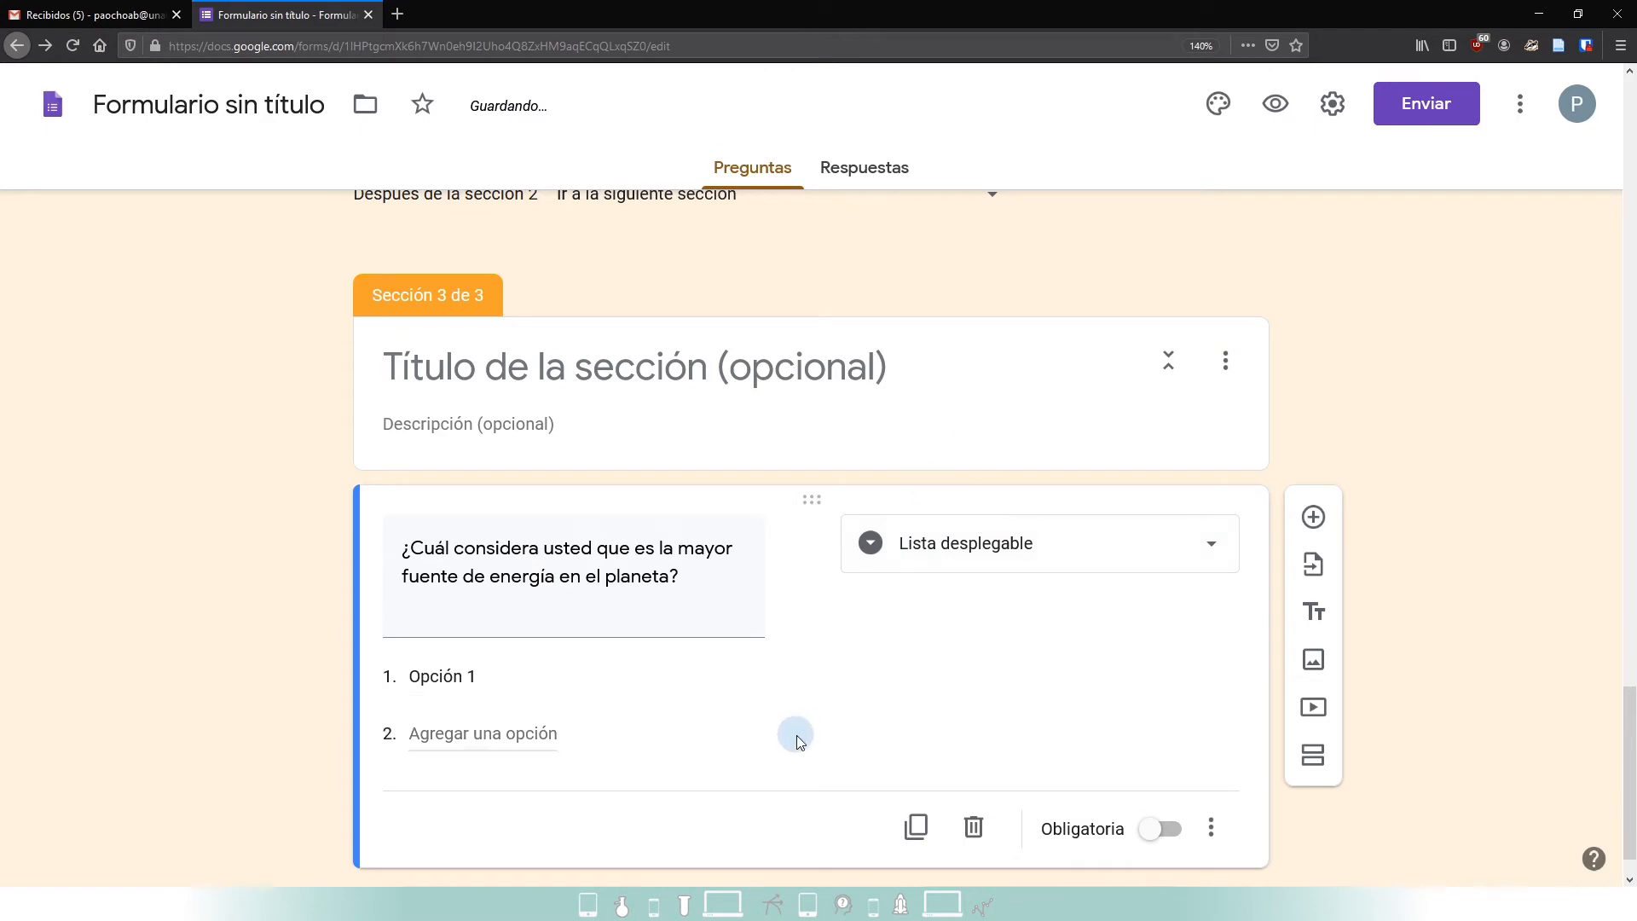
# - Fill the dropdown question's options with the four answers copied from Word, from "El sol." to "La red de gas."
pyautogui.scroll(-1, 648, 687)
pyautogui.hotkey('alt', 'Tab')
pyautogui.click(439, 505)
pyautogui.moveTo(388, 480); pyautogui.dragTo(524, 556)
pyautogui.hotkey('ctrl', 'c')
pyautogui.hotkey('alt', 'Tab')
pyautogui.click(512, 620)
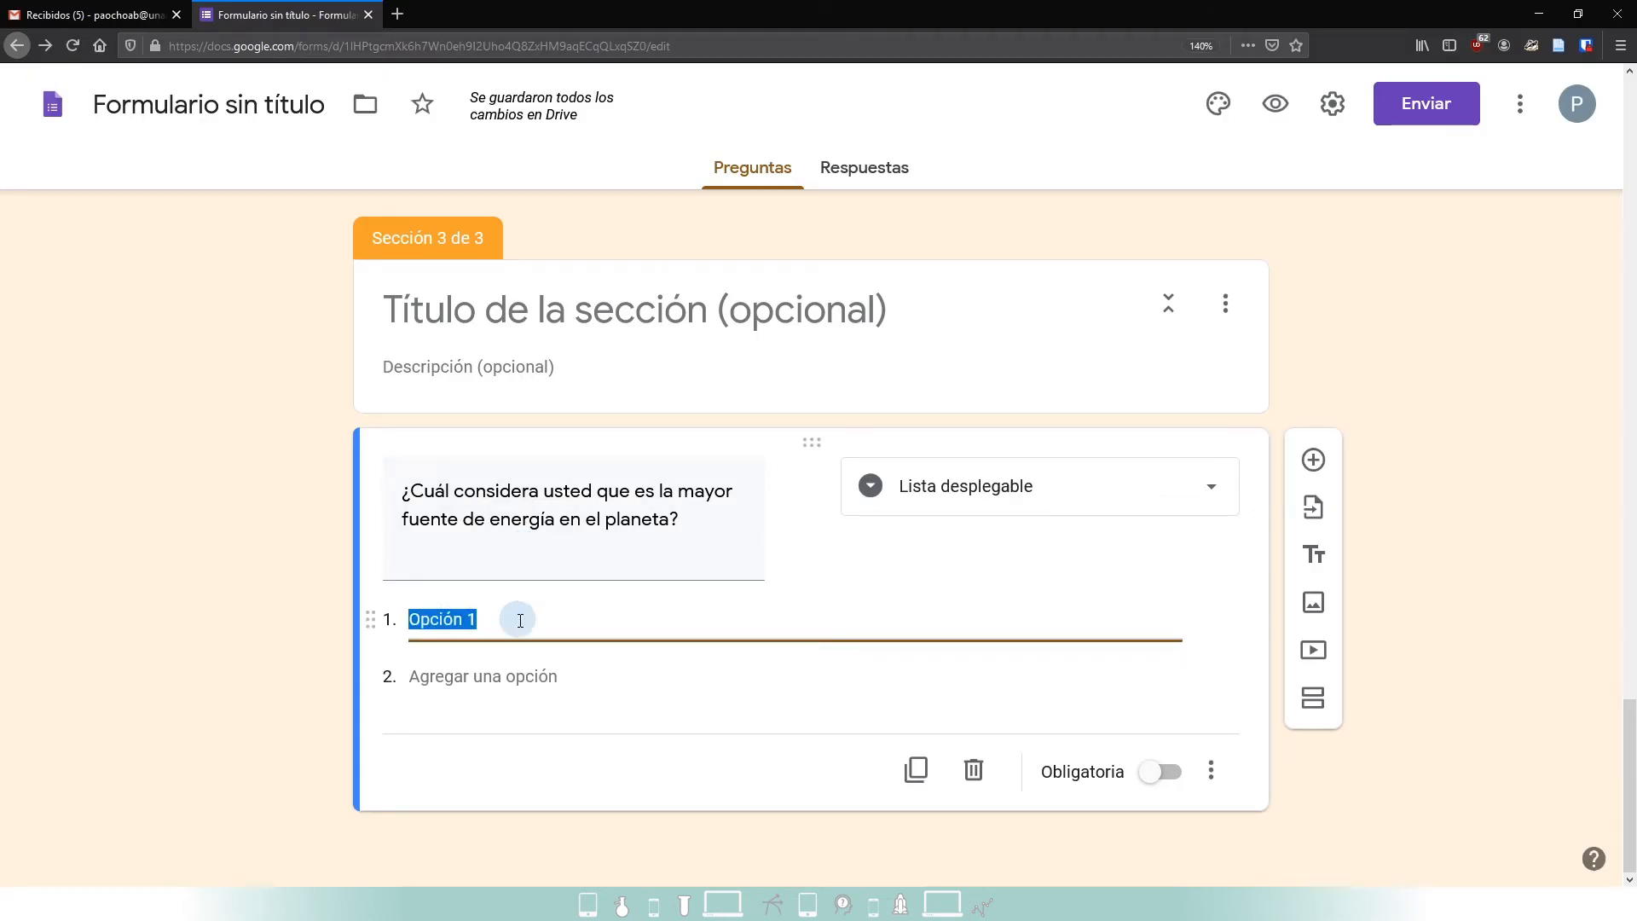
pyautogui.hotkey('ctrl', 'v')
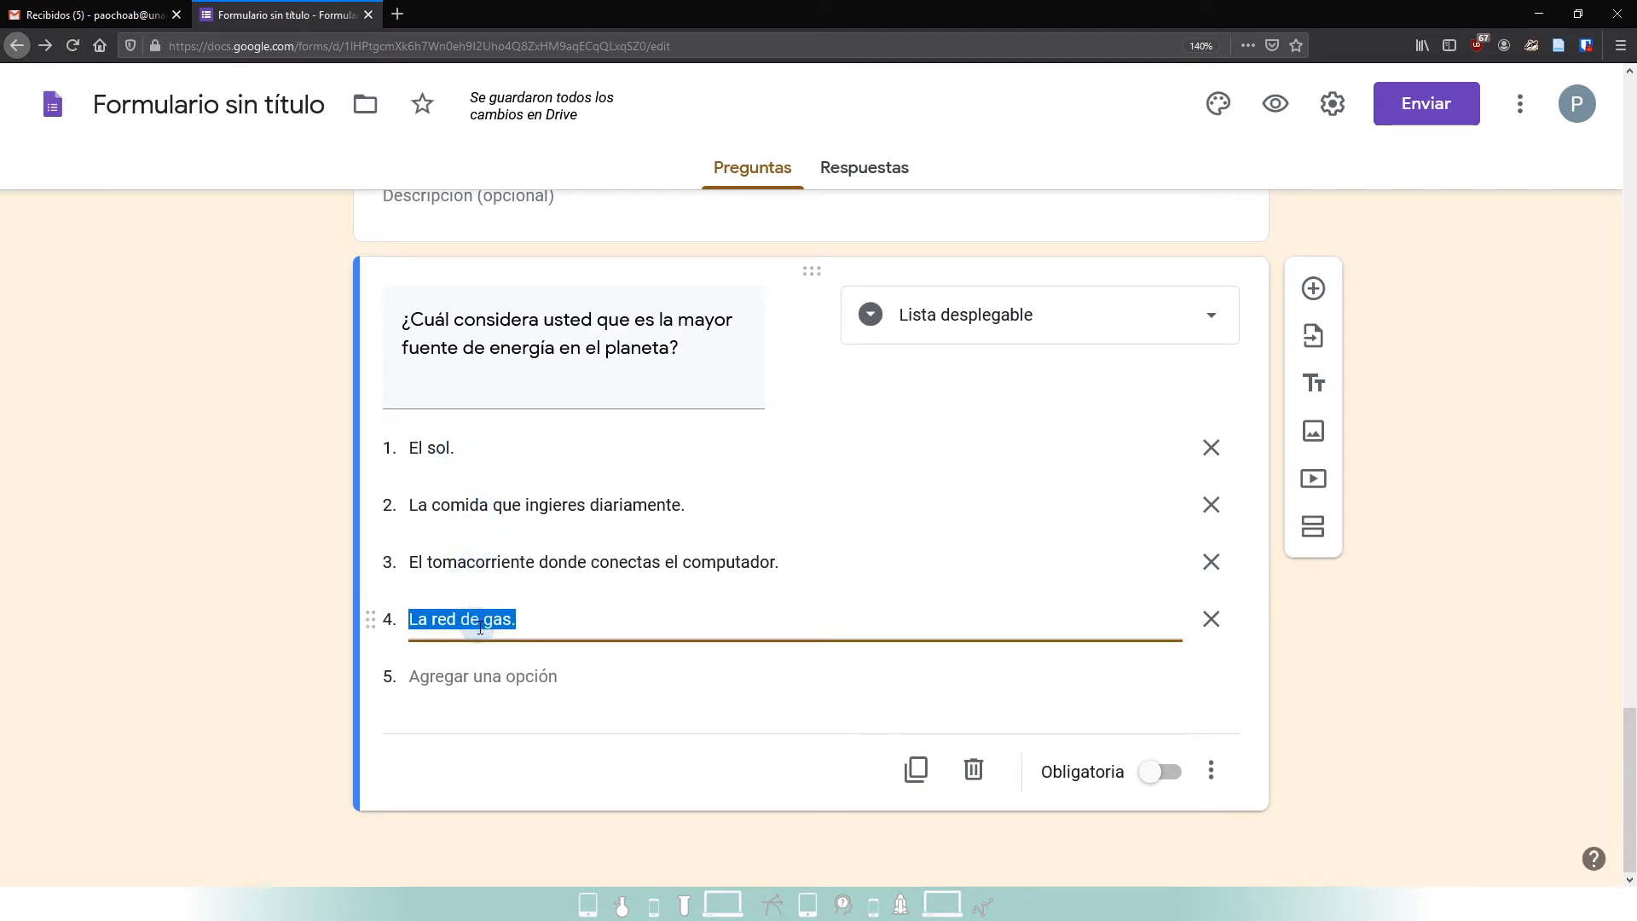
# - Add an Opción múltiple question below the dropdown, copying "Una fuerza que en todo momento es perpendicular a la velocidad de un cuerpo…" from Word
pyautogui.hotkey('alt', 'Tab')
pyautogui.scroll(-1, 545, 641)
pyautogui.scroll(-3, 542, 639)
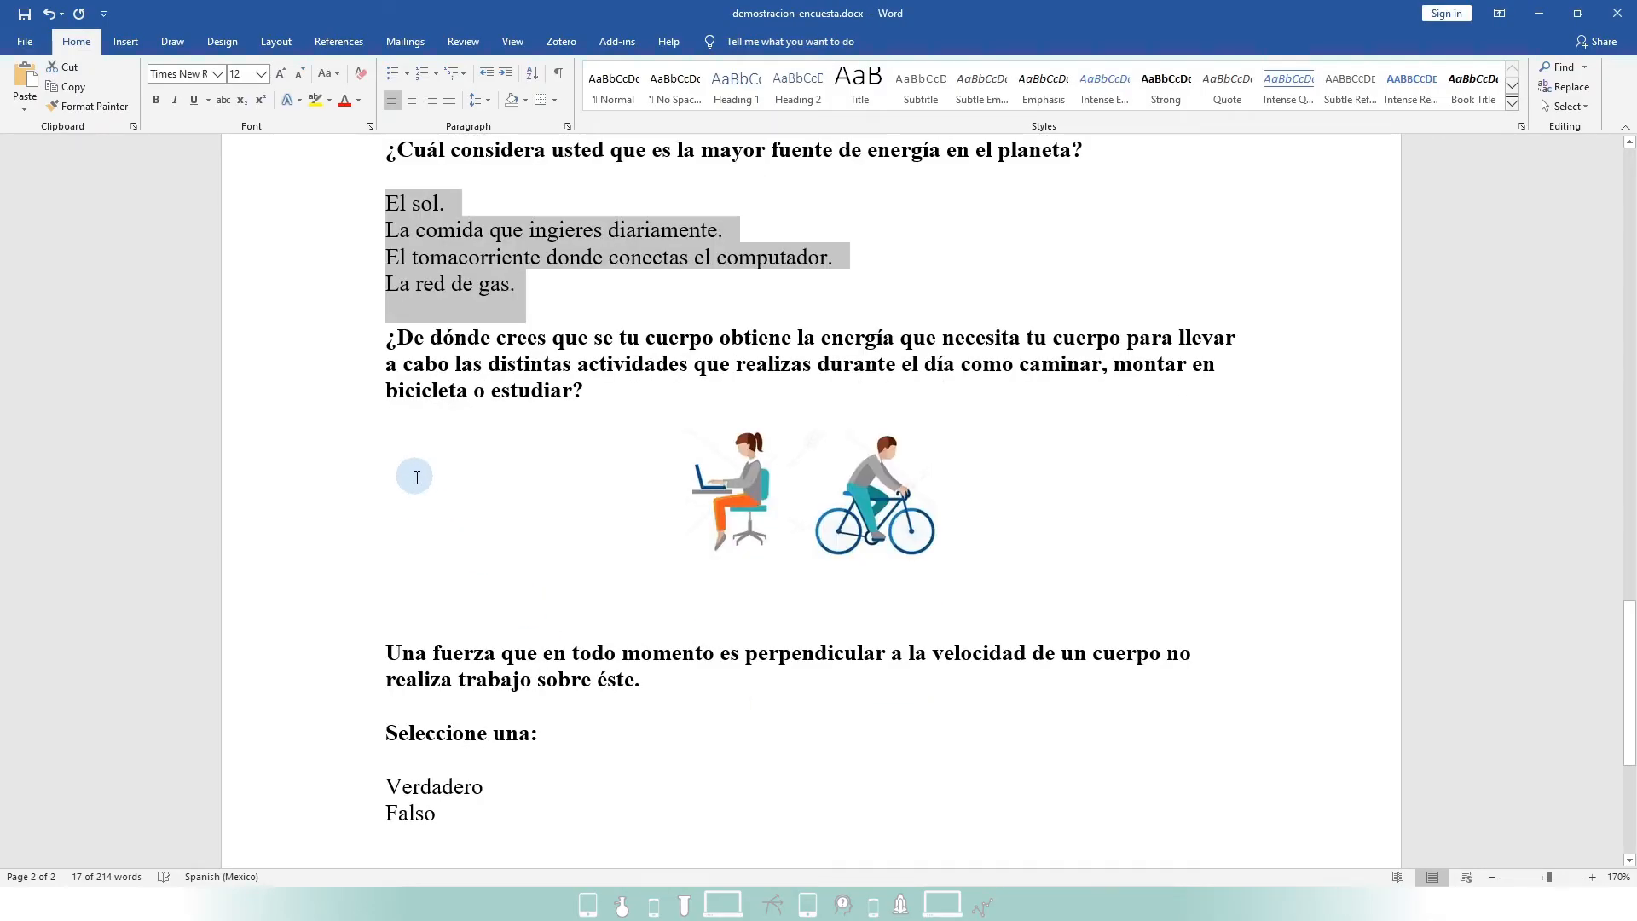
pyautogui.scroll(-2, 417, 477)
pyautogui.moveTo(378, 515); pyautogui.dragTo(662, 536)
pyautogui.hotkey('ctrl', 'c')
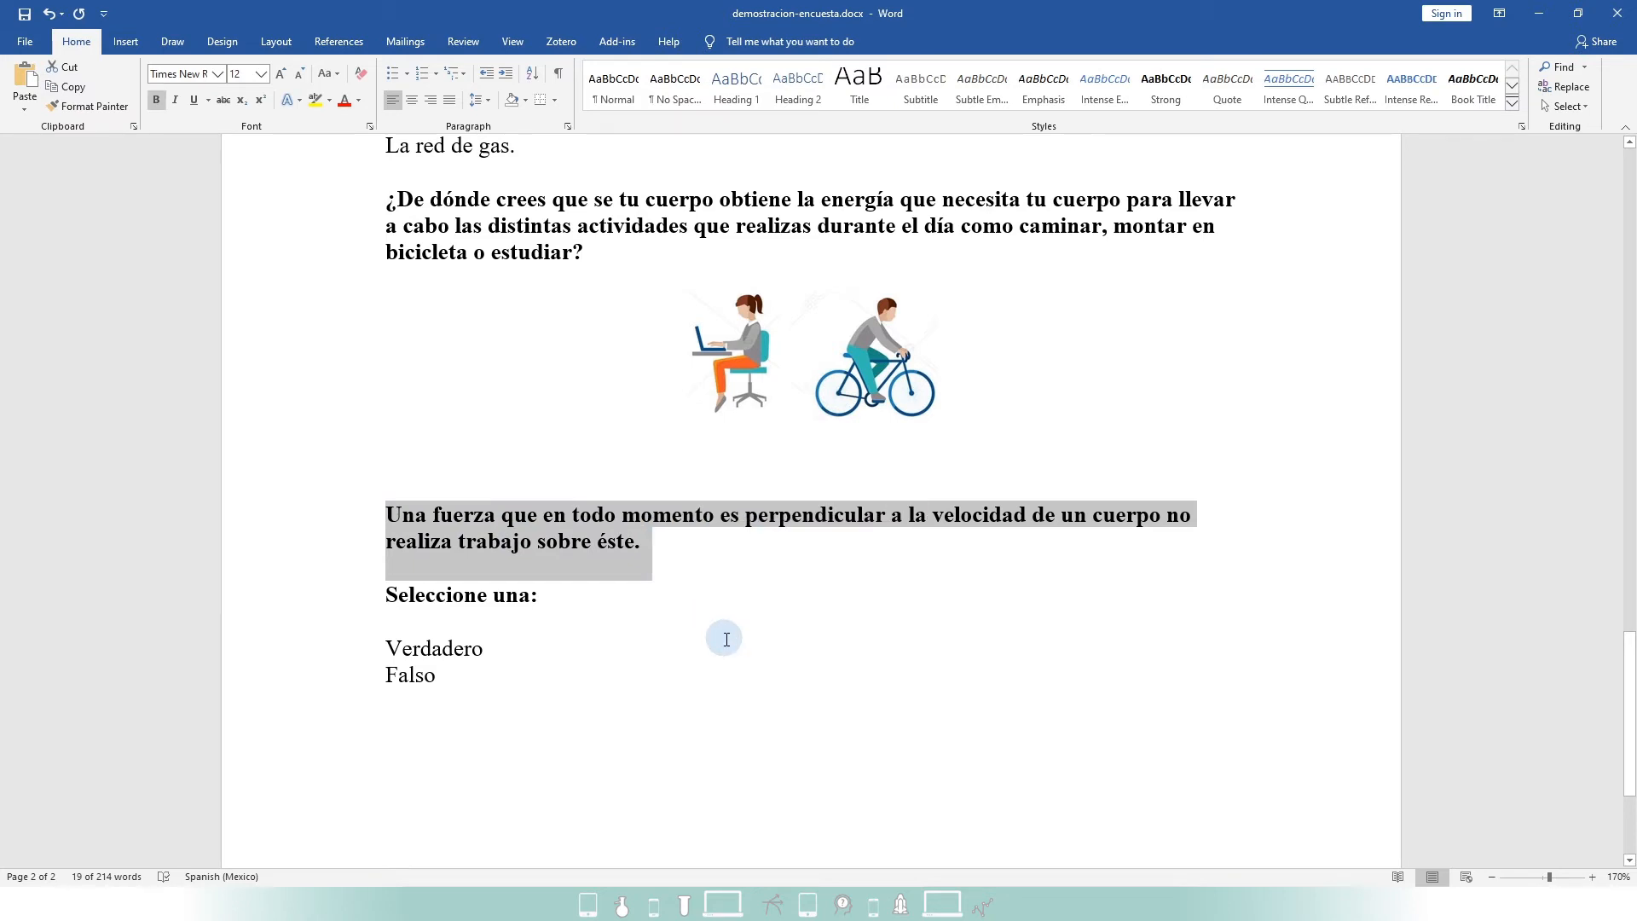
pyautogui.hotkey('alt', 'Tab')
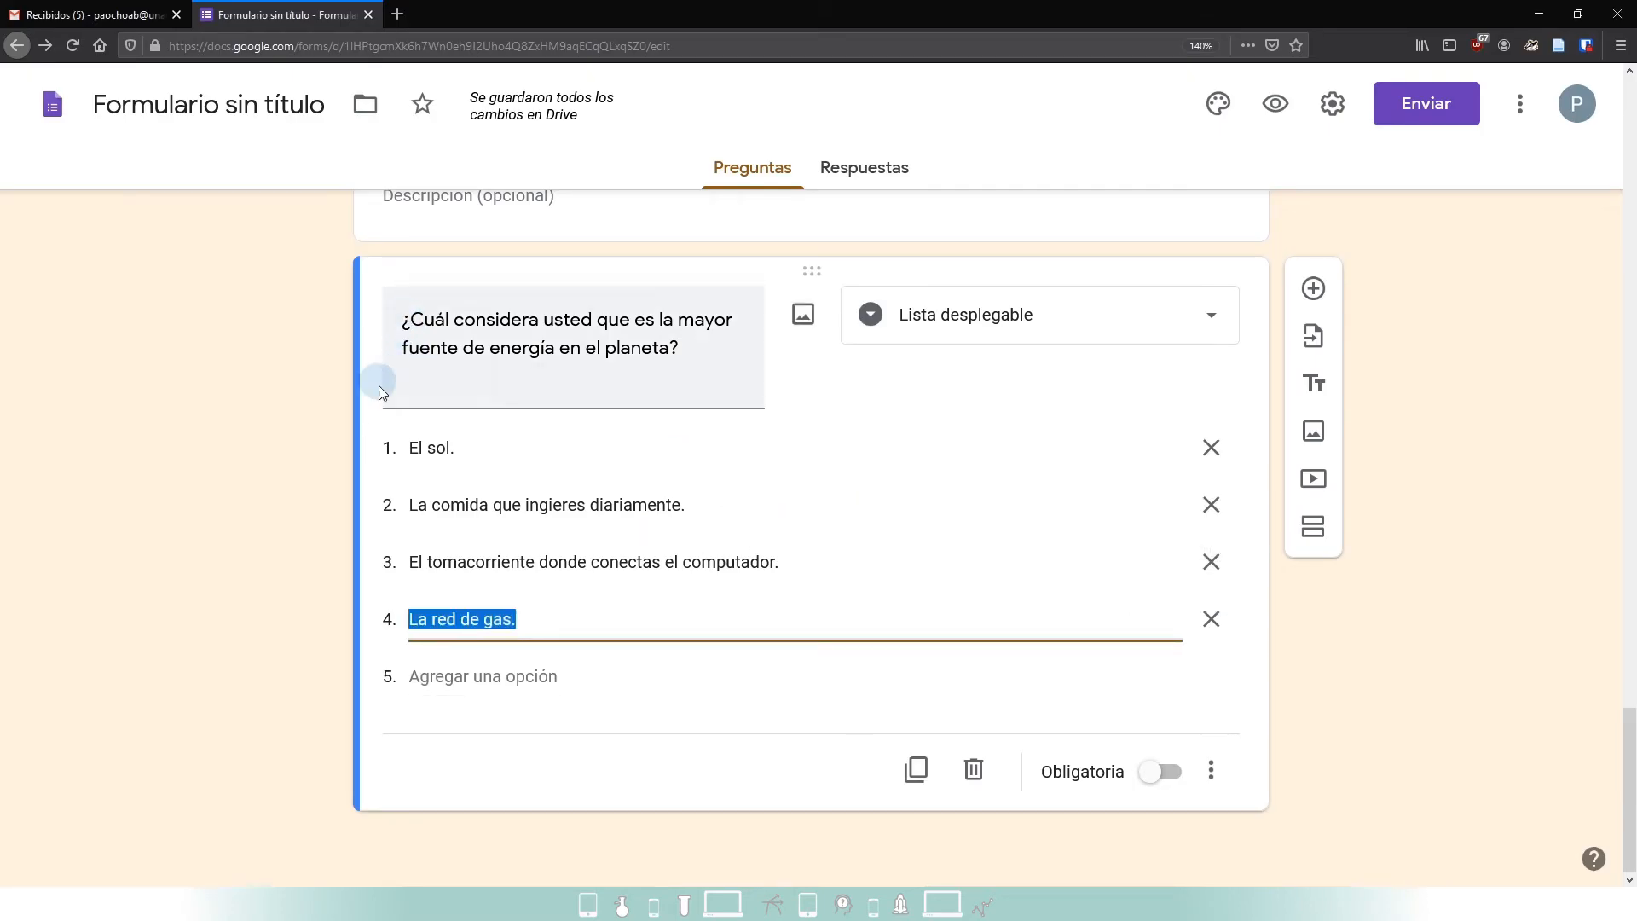
pyautogui.click(1322, 294)
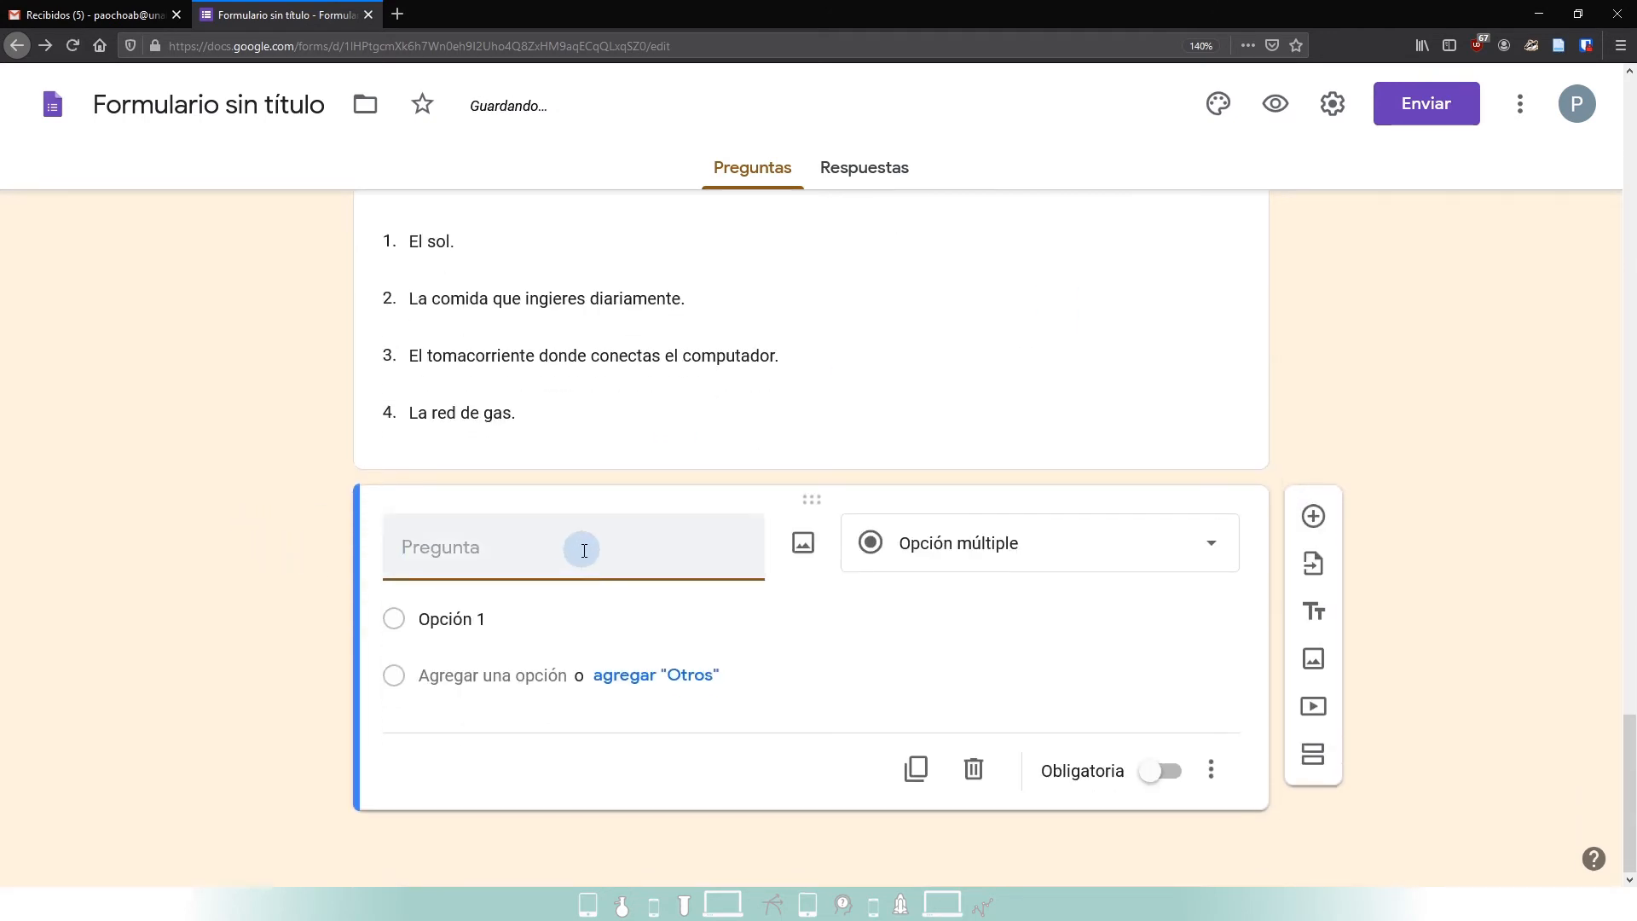
pyautogui.hotkey('ctrl', 'v')
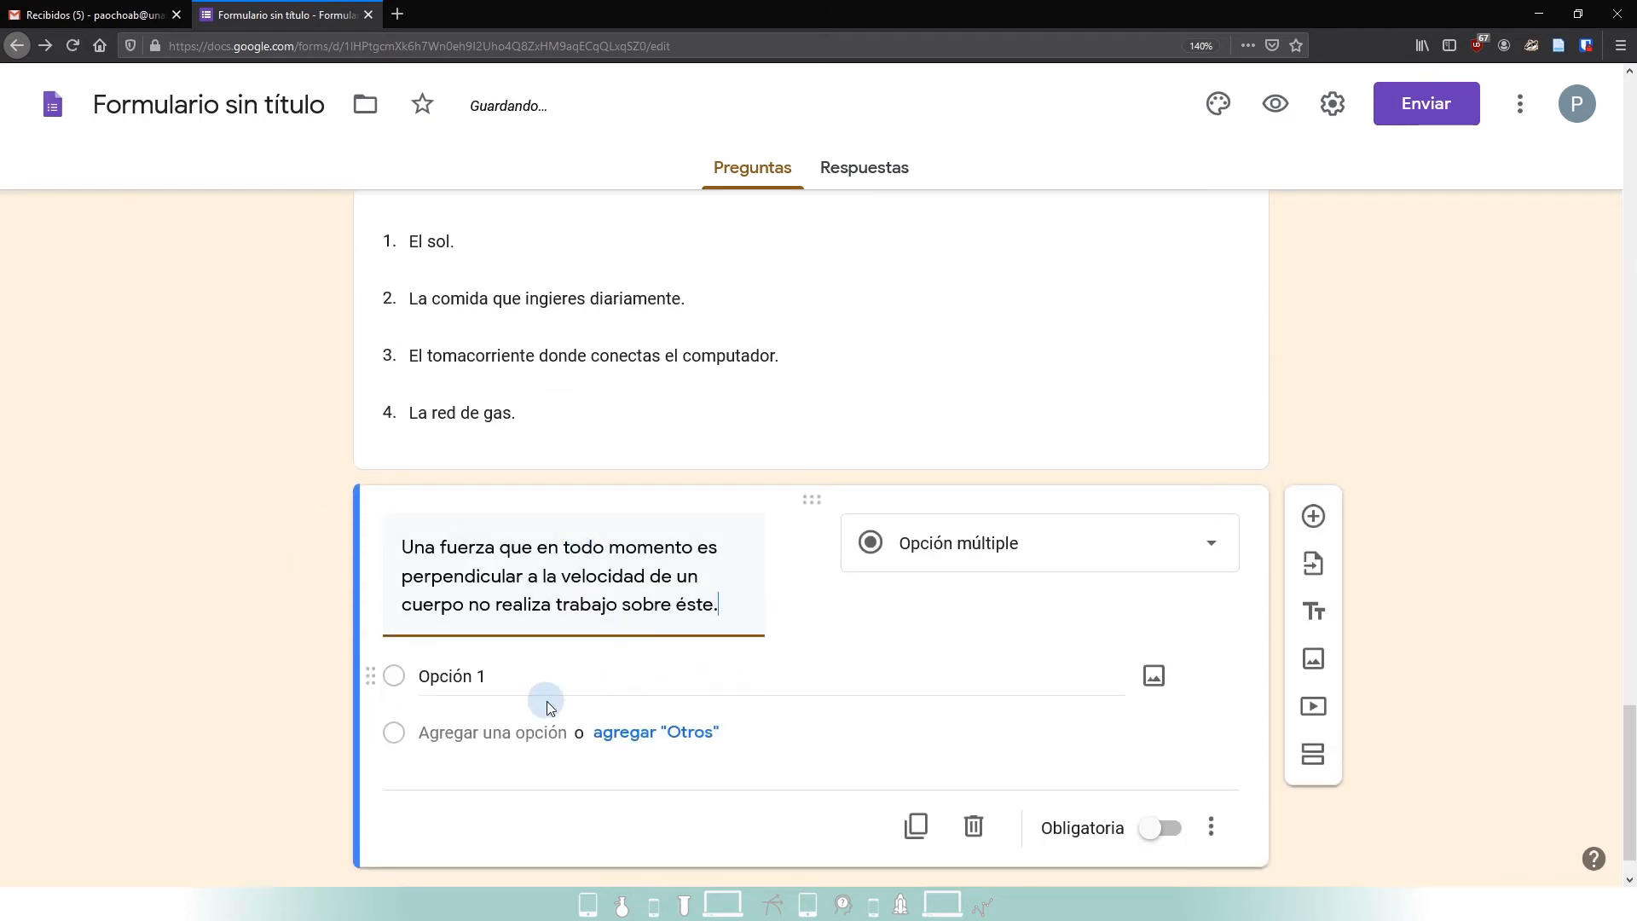
# - Fill the new multiple-choice question's options with "Verdadero" and "Falso" copied from Word, and compare them with the document
pyautogui.hotkey('alt', 'Tab')
pyautogui.moveTo(390, 657); pyautogui.dragTo(431, 678)
pyautogui.hotkey('ctrl', 'c')
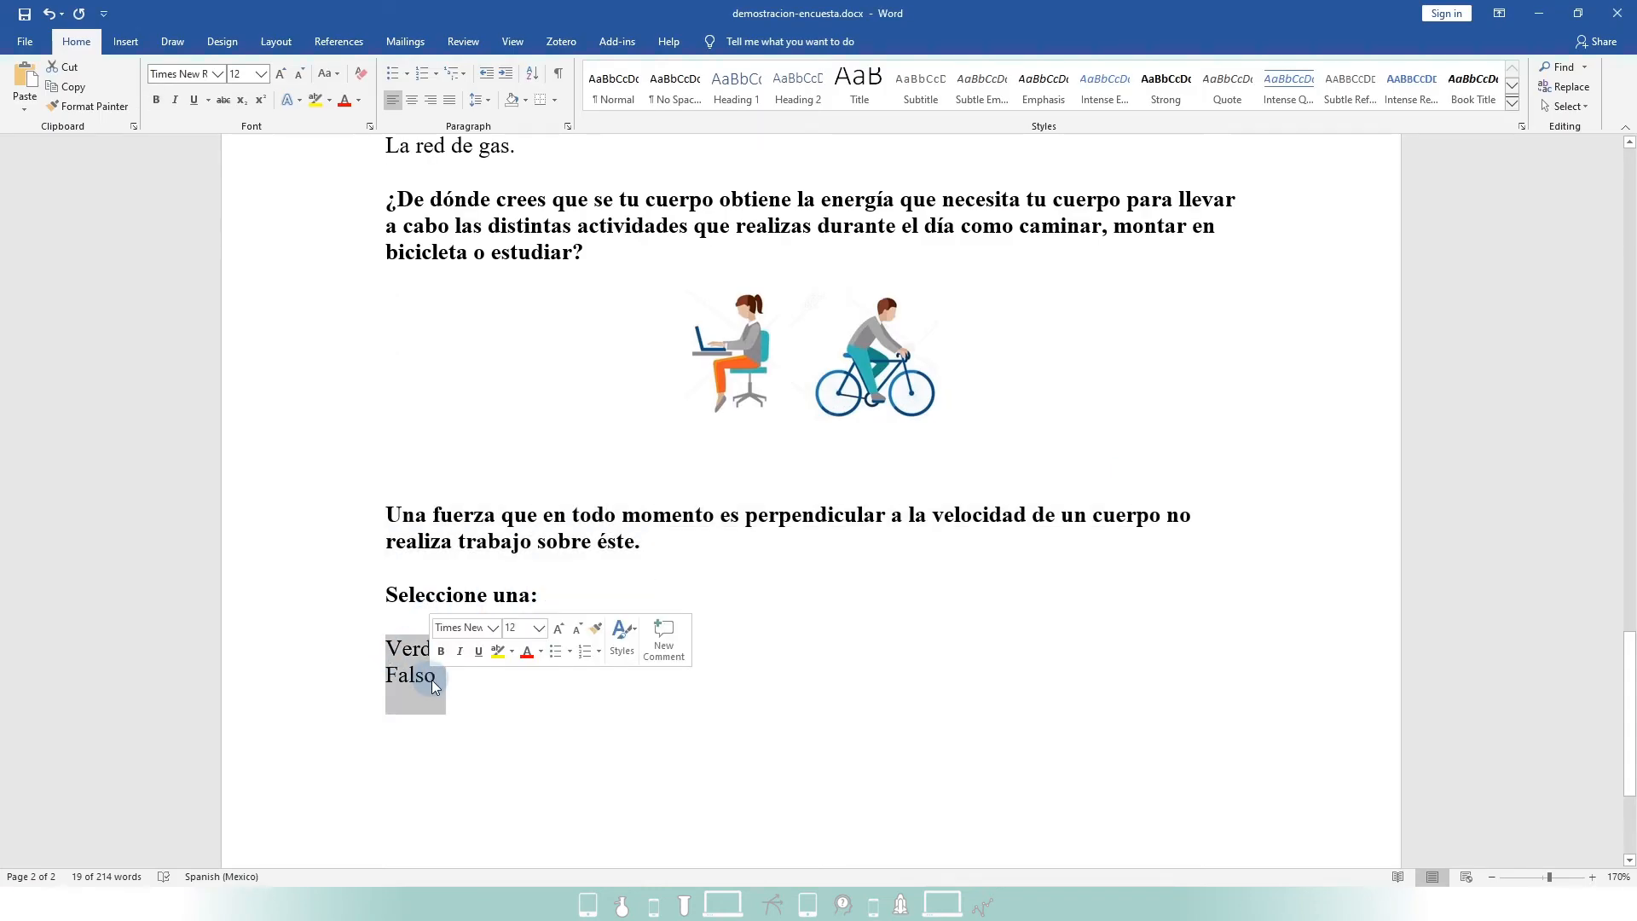
pyautogui.hotkey('alt', 'Tab')
pyautogui.click(442, 678)
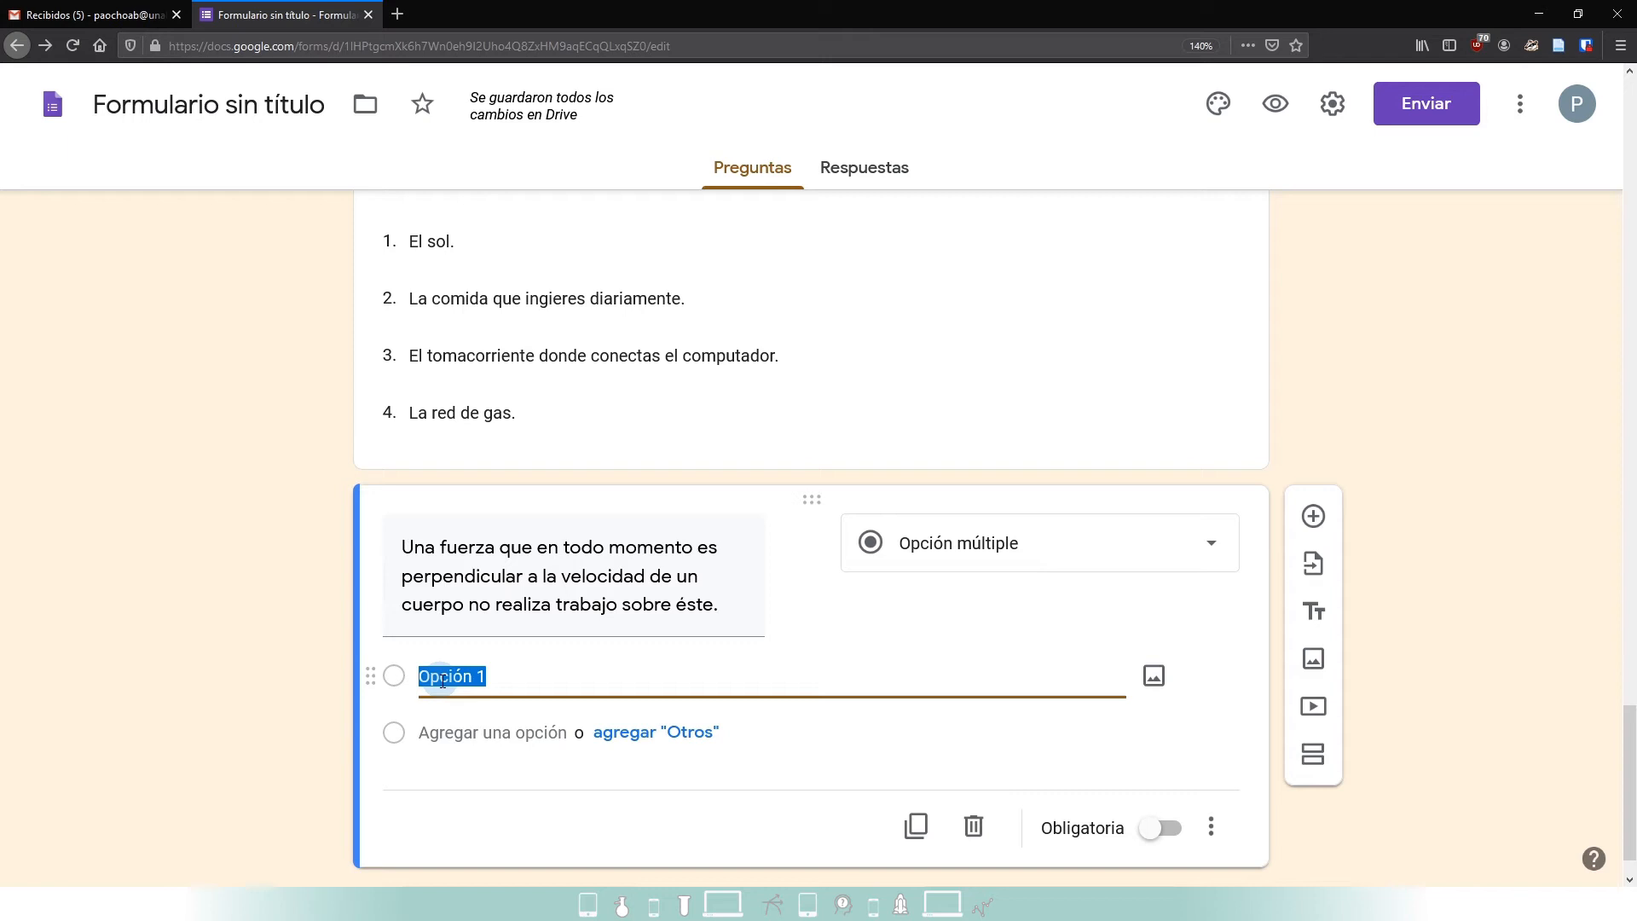
pyautogui.hotkey('ctrl', 'v')
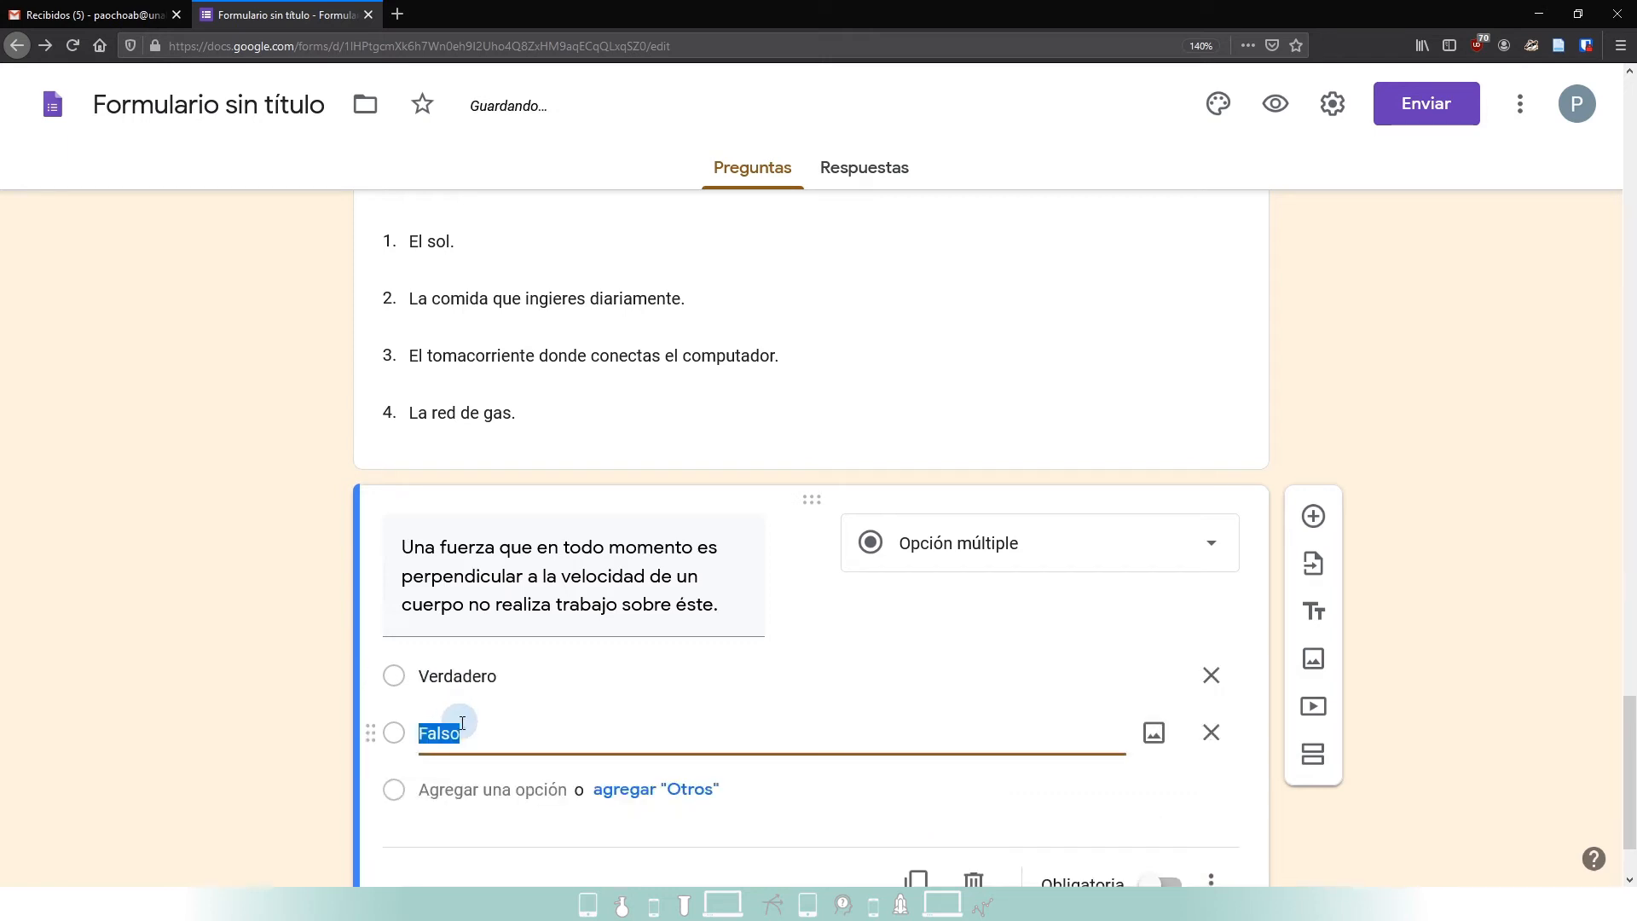
pyautogui.hotkey('alt', 'Tab')
pyautogui.moveTo(462, 710); pyautogui.dragTo(388, 640)
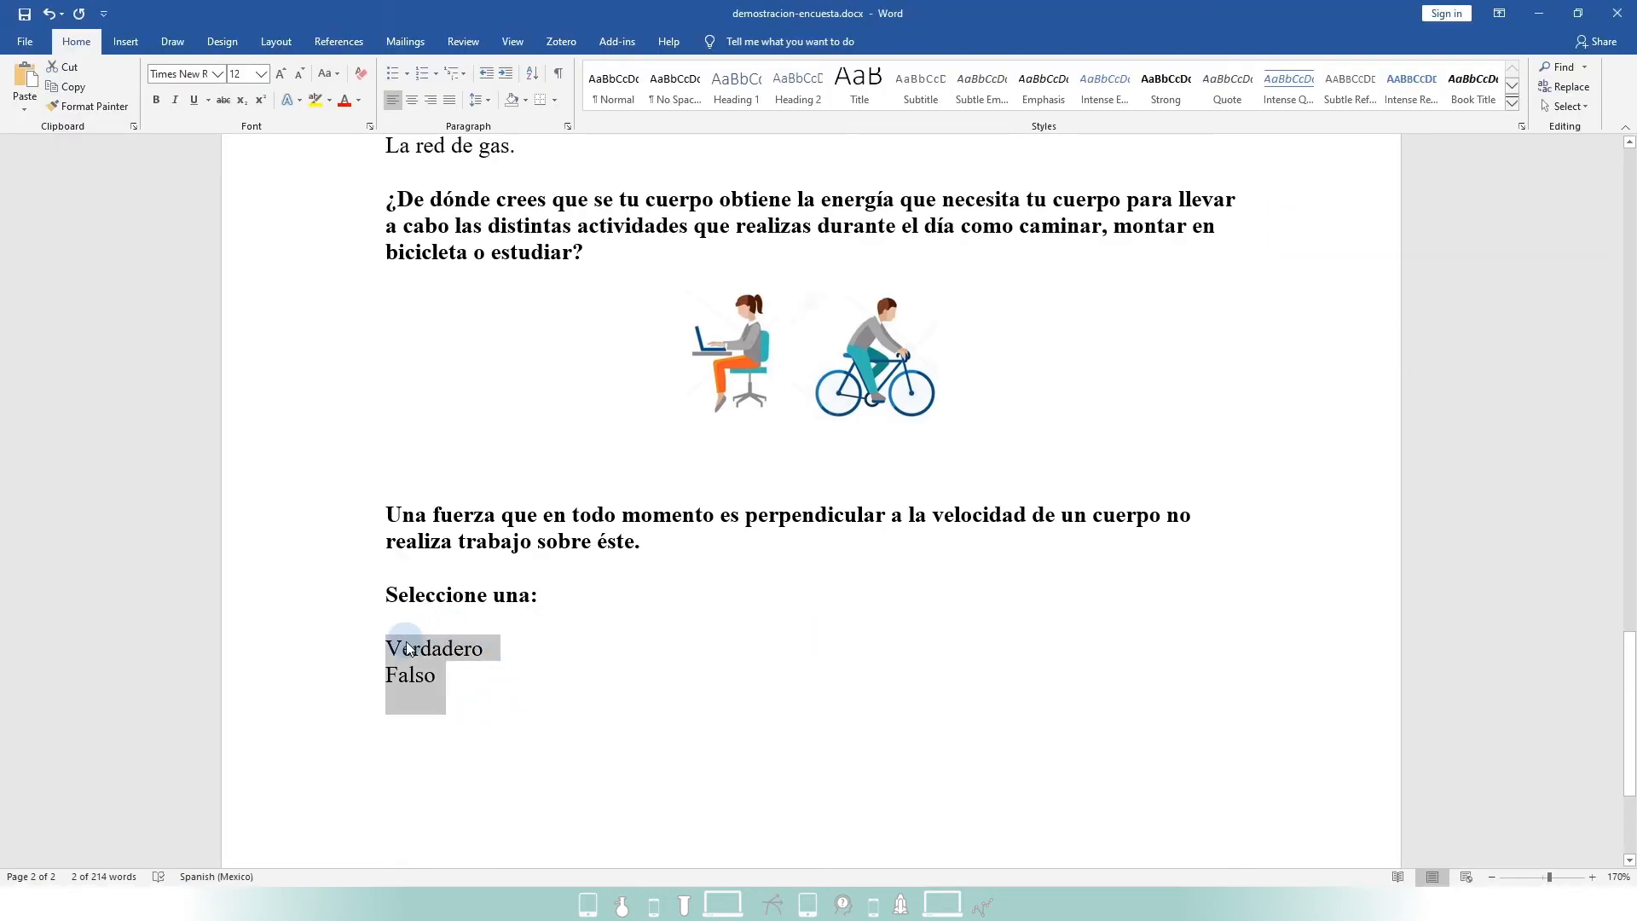
pyautogui.hotkey('alt', 'Tab')
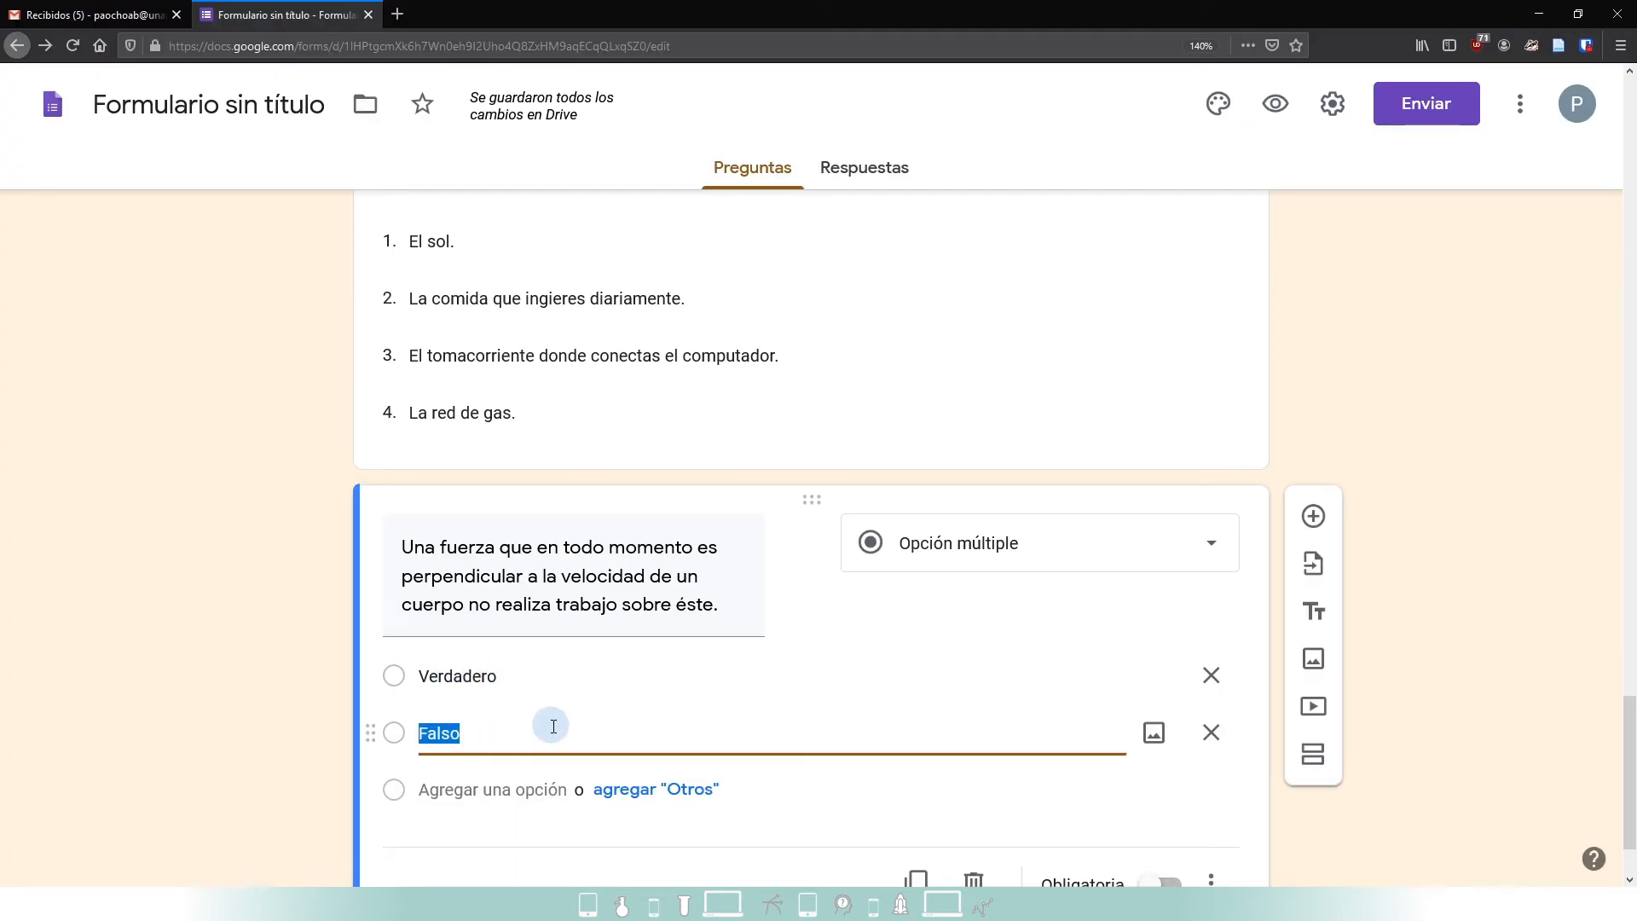
pyautogui.scroll(-2, 623, 694)
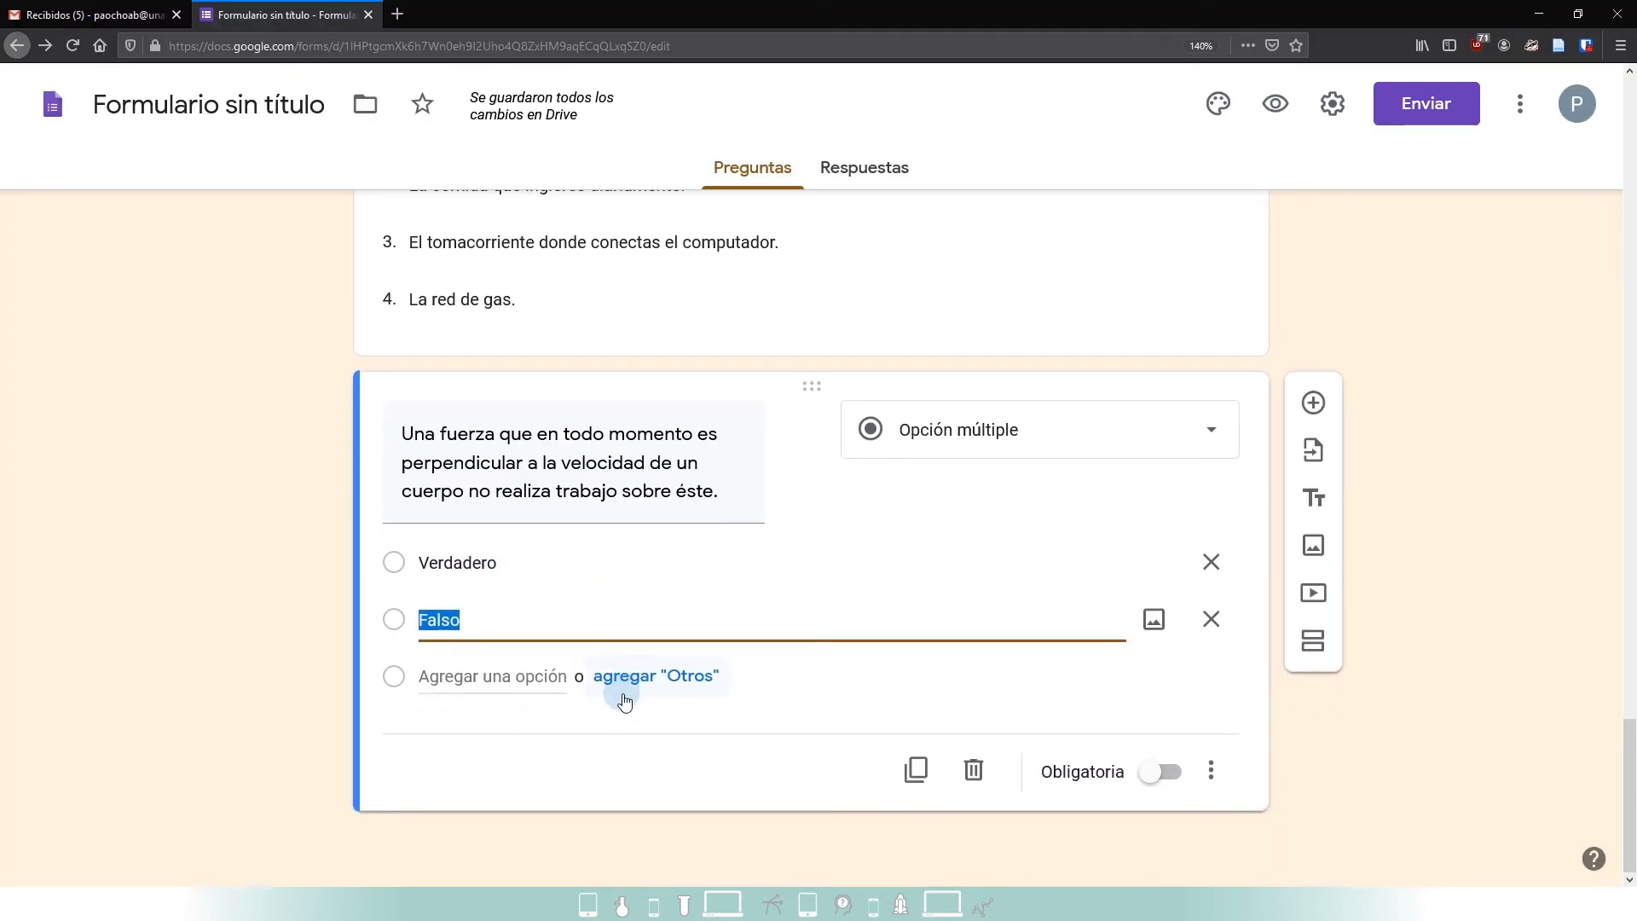
# - Review the whole form in the editor, from the banner and title through the images and questions of all three sections
pyautogui.click(1460, 632)
pyautogui.moveTo(1629, 745); pyautogui.dragTo(1600, 81)
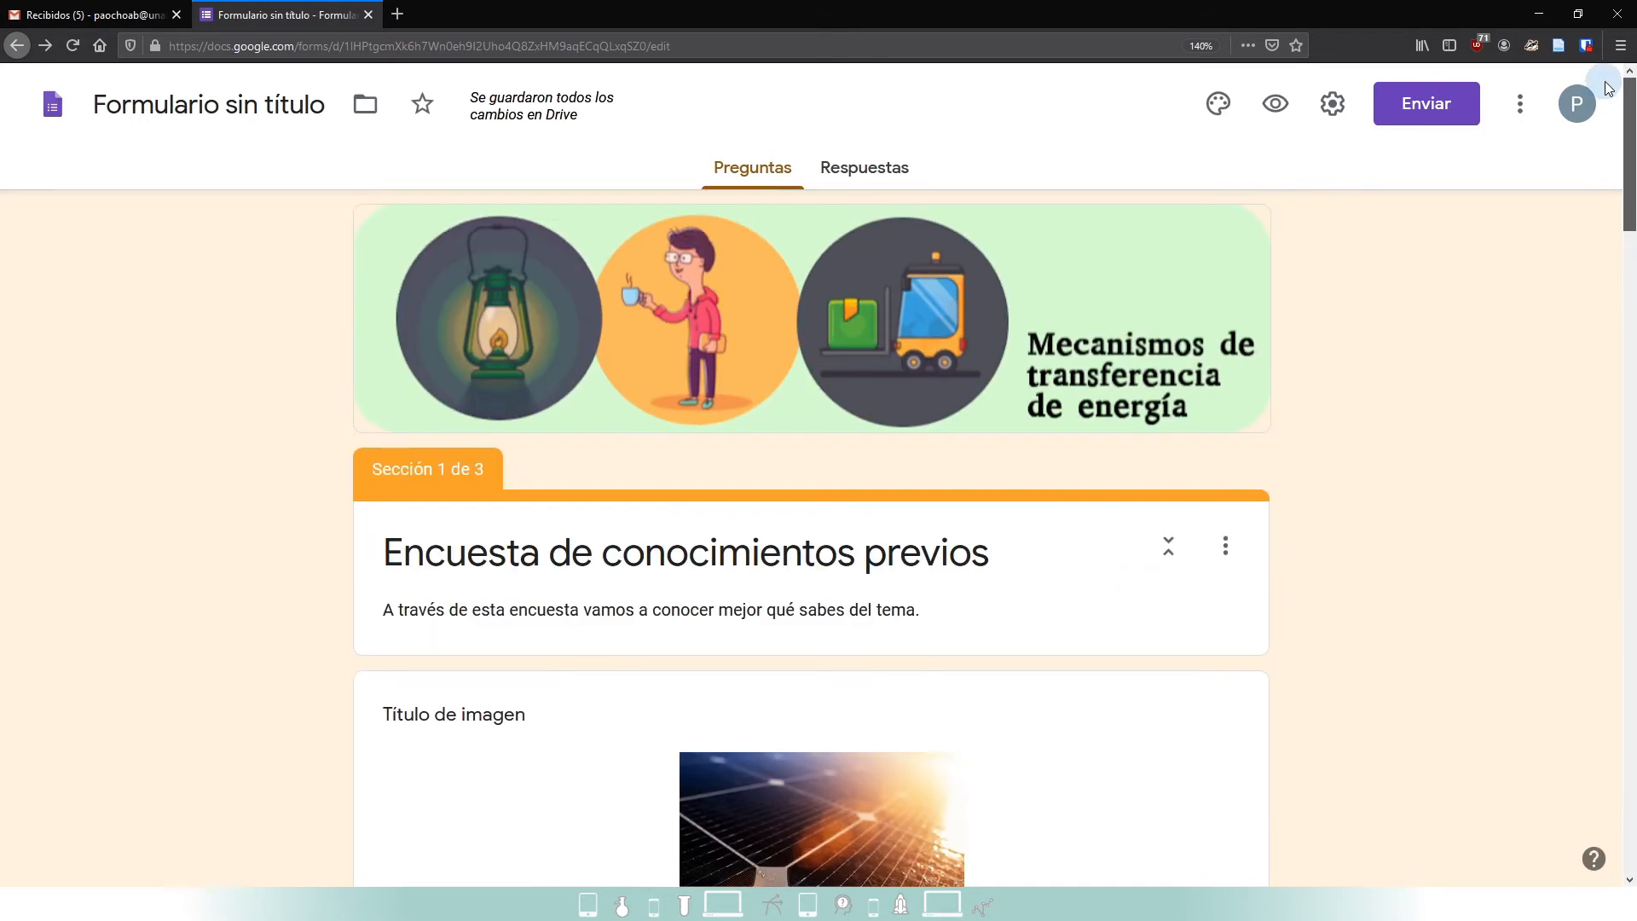
pyautogui.scroll(-3, 1424, 433)
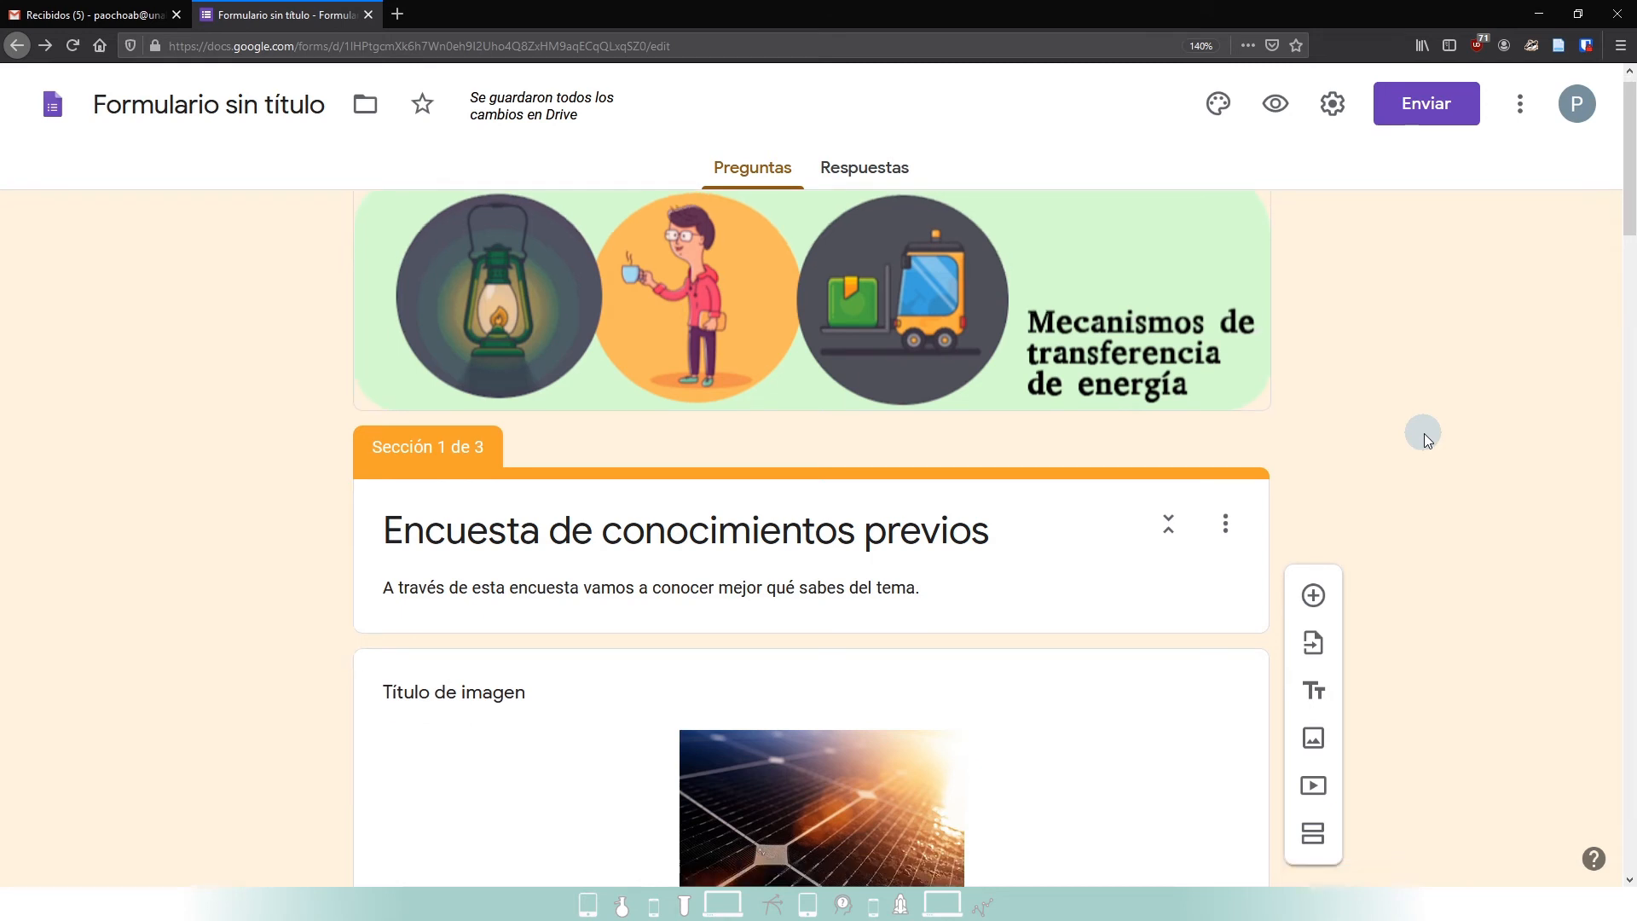
pyautogui.scroll(-5, 1424, 434)
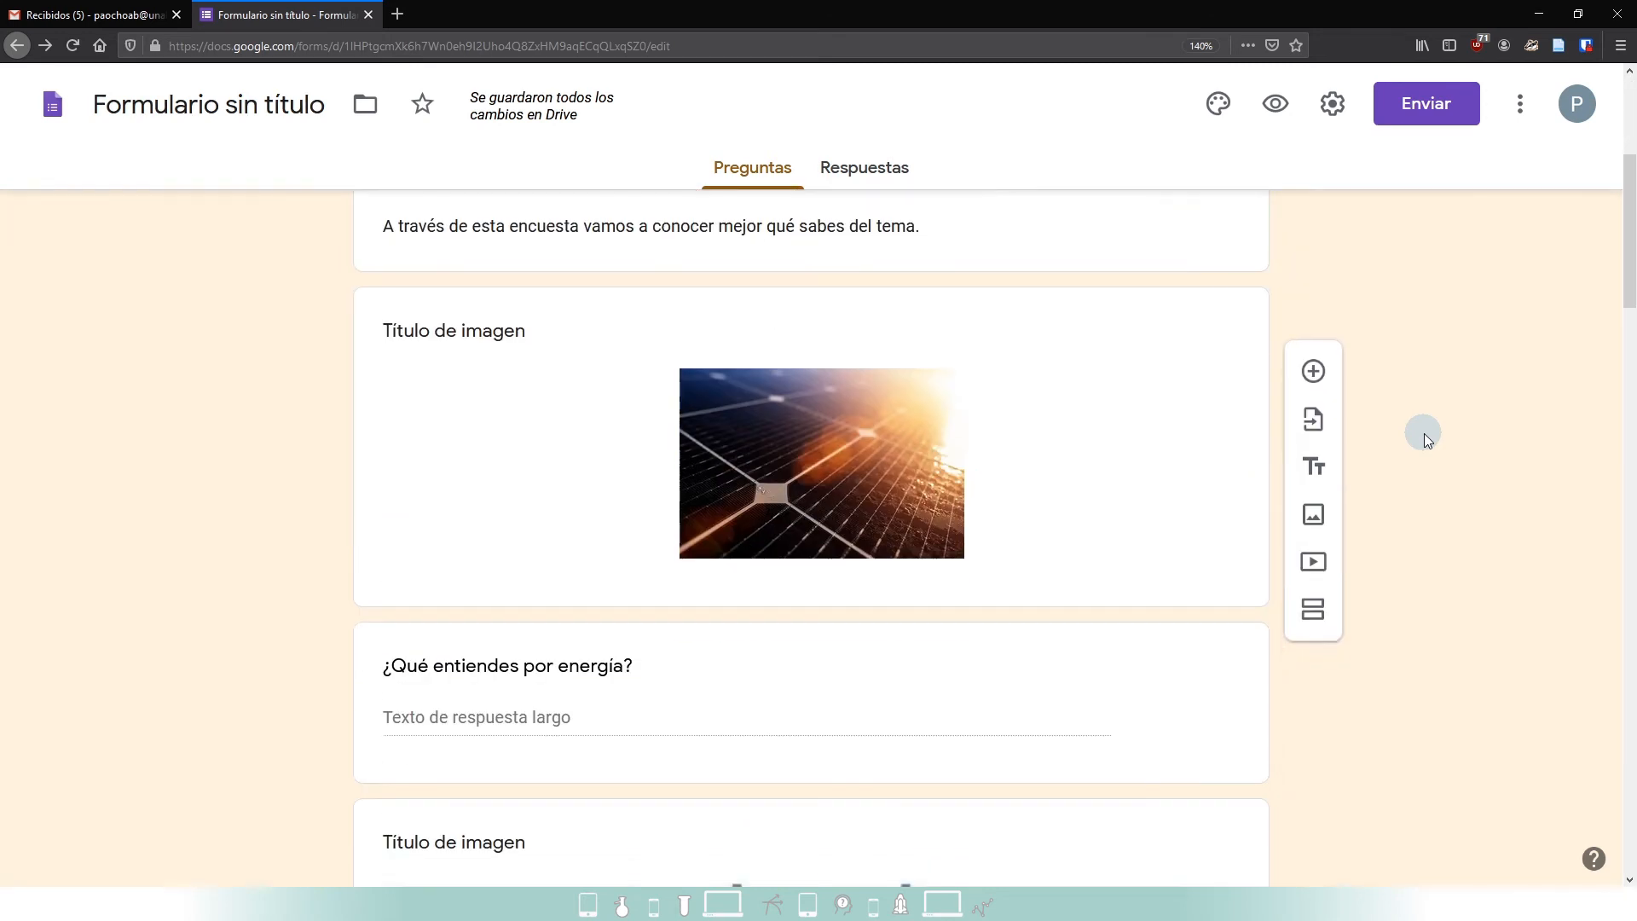
pyautogui.scroll(-3, 797, 465)
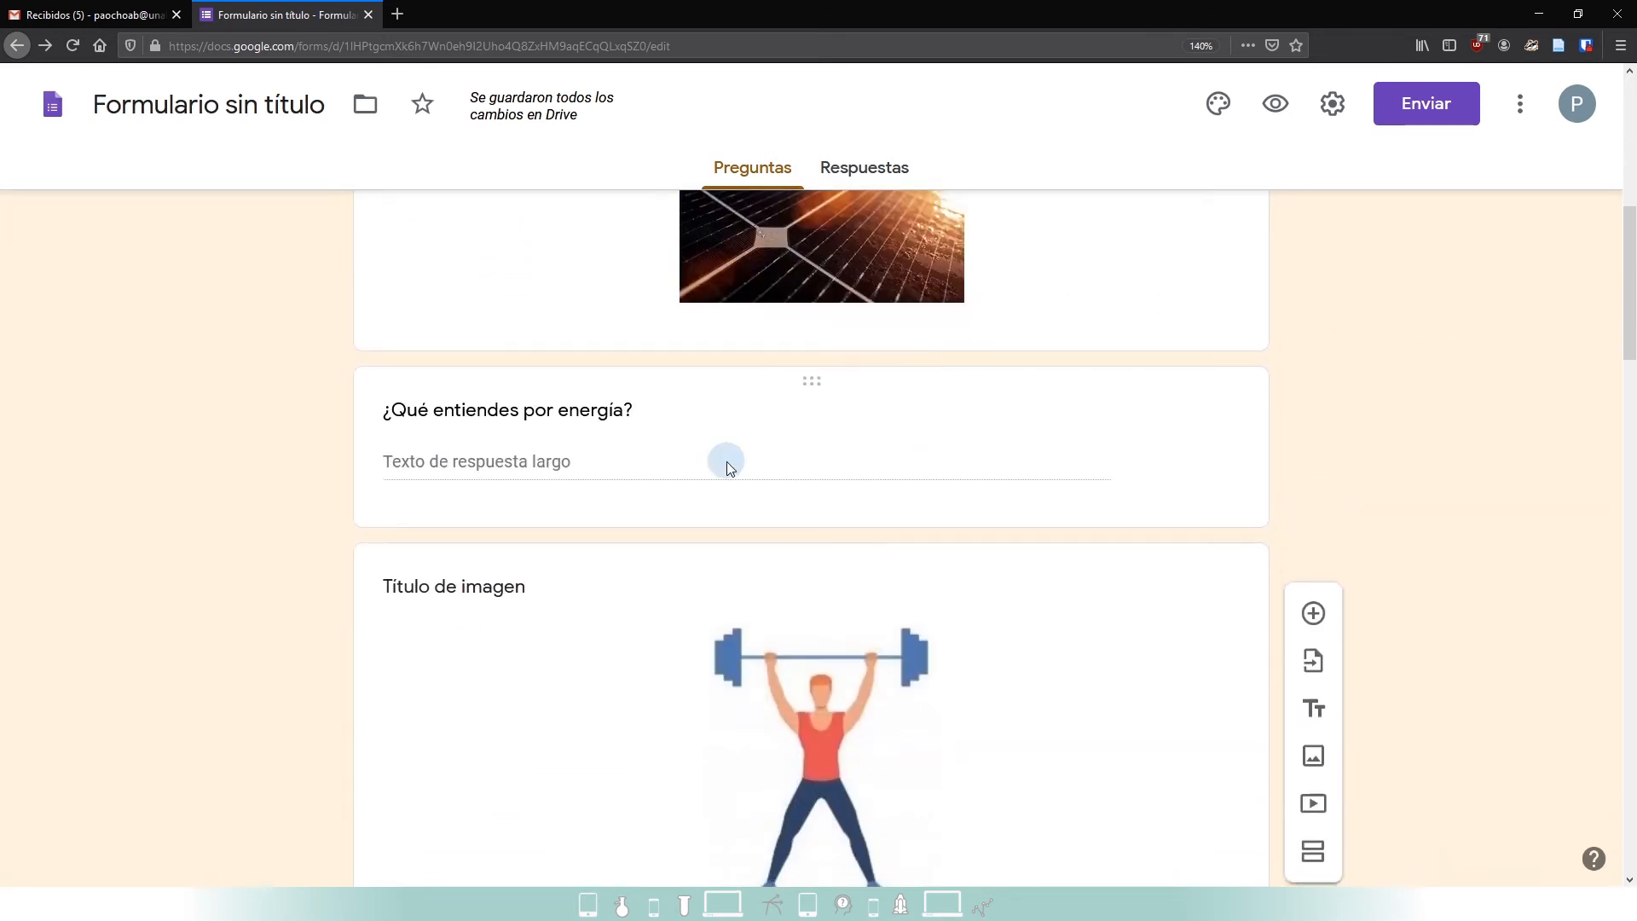
pyautogui.scroll(-4, 672, 458)
pyautogui.scroll(-4, 673, 459)
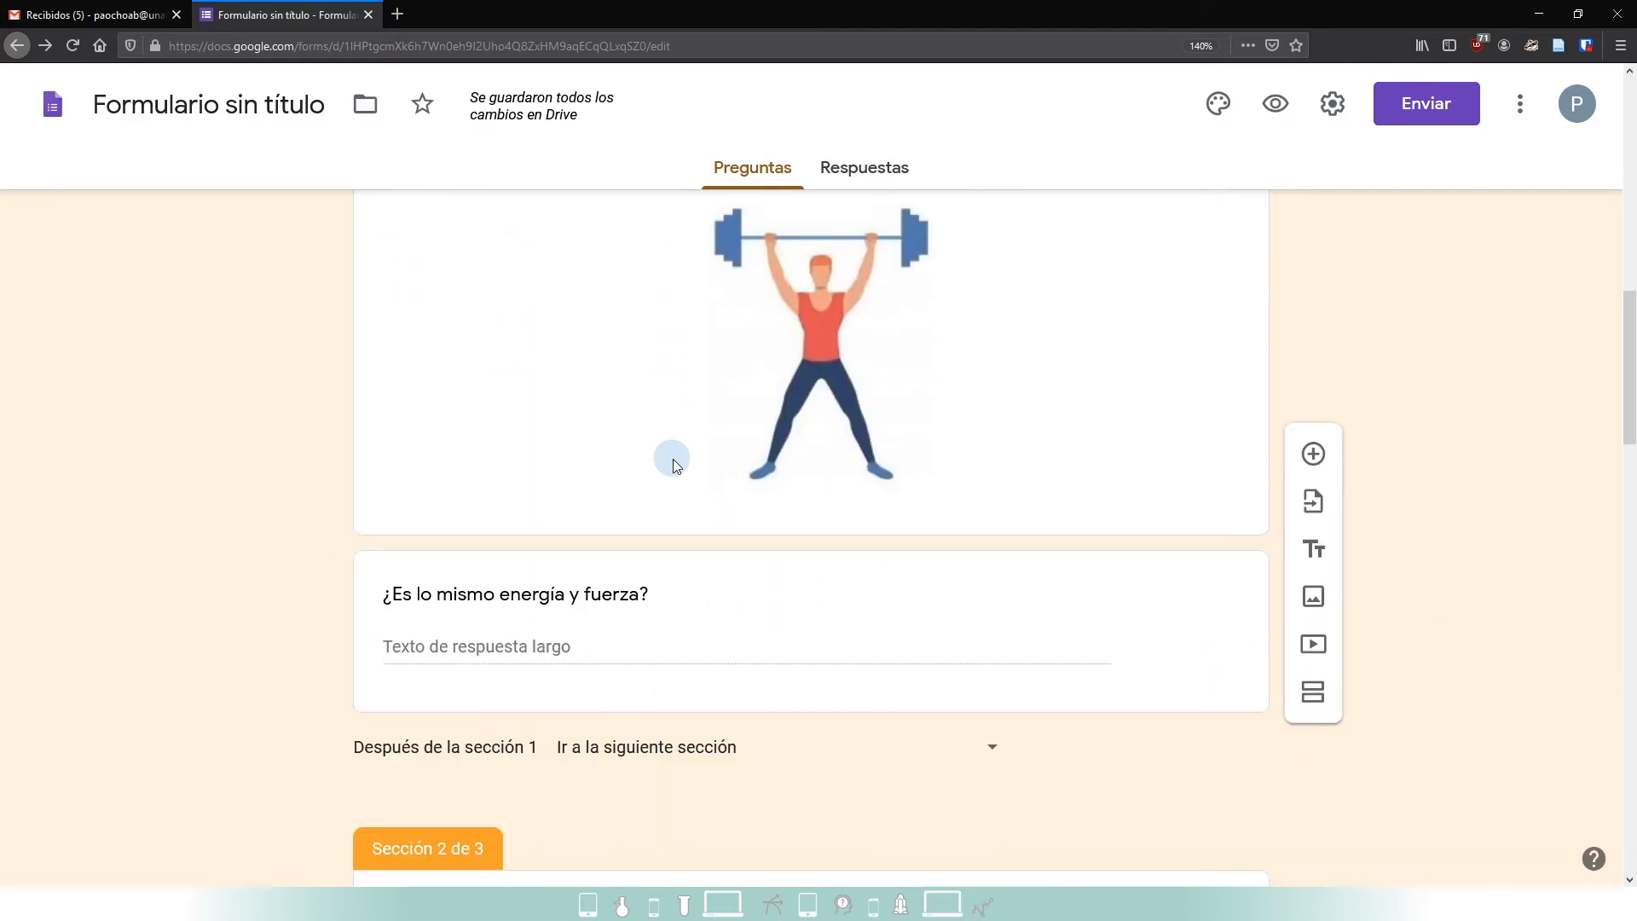
pyautogui.scroll(-3, 682, 413)
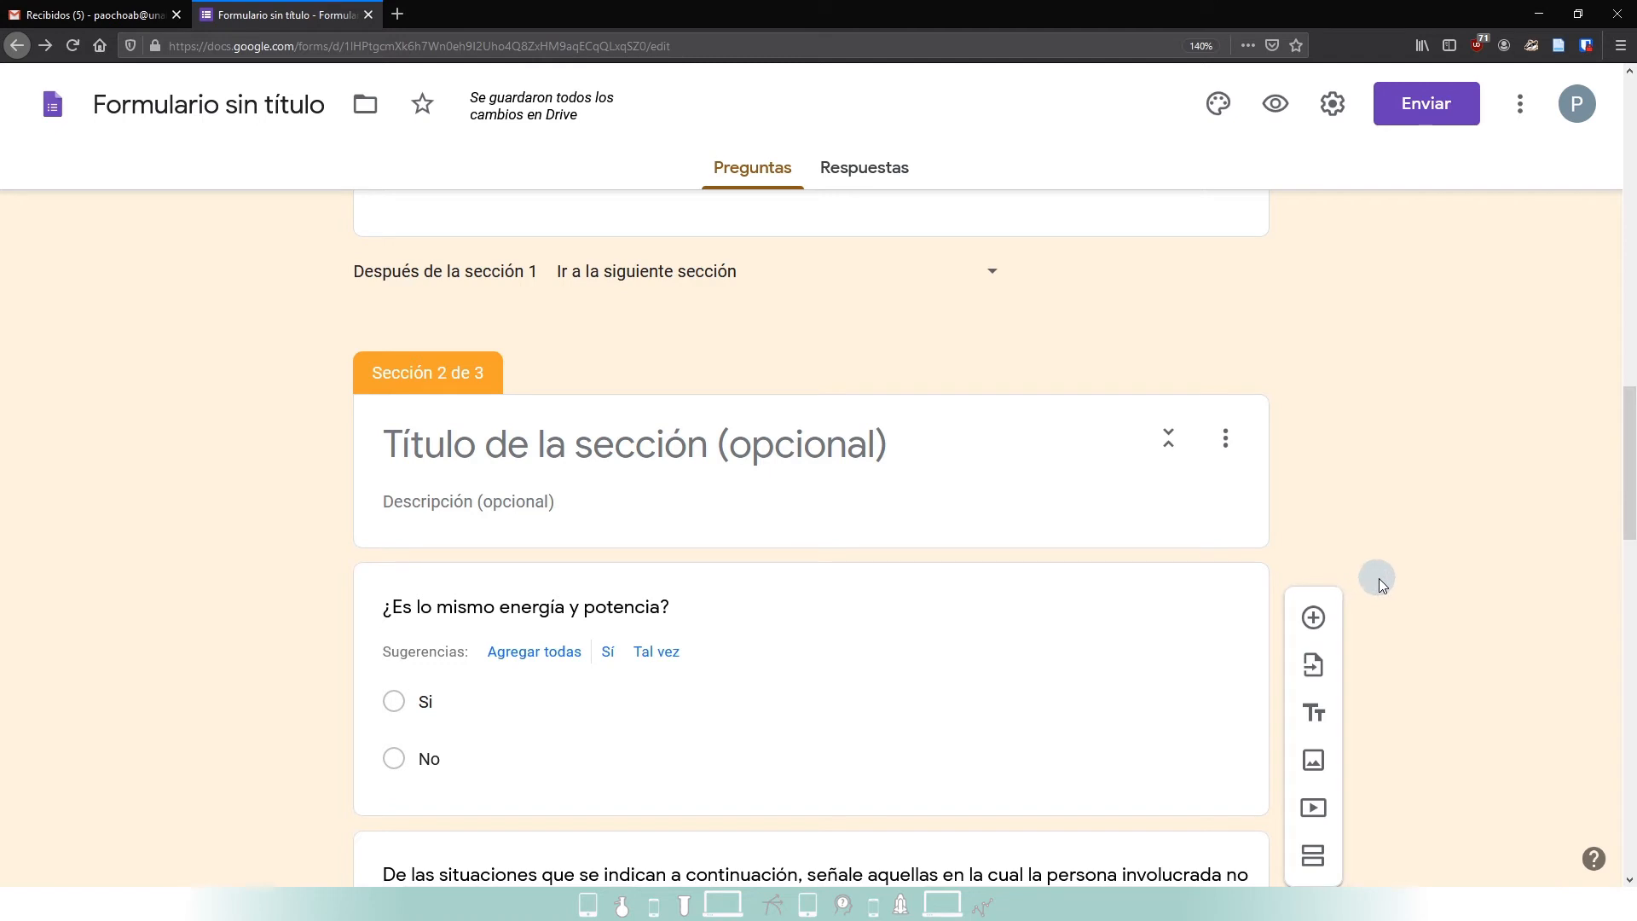
pyautogui.scroll(-3, 1399, 571)
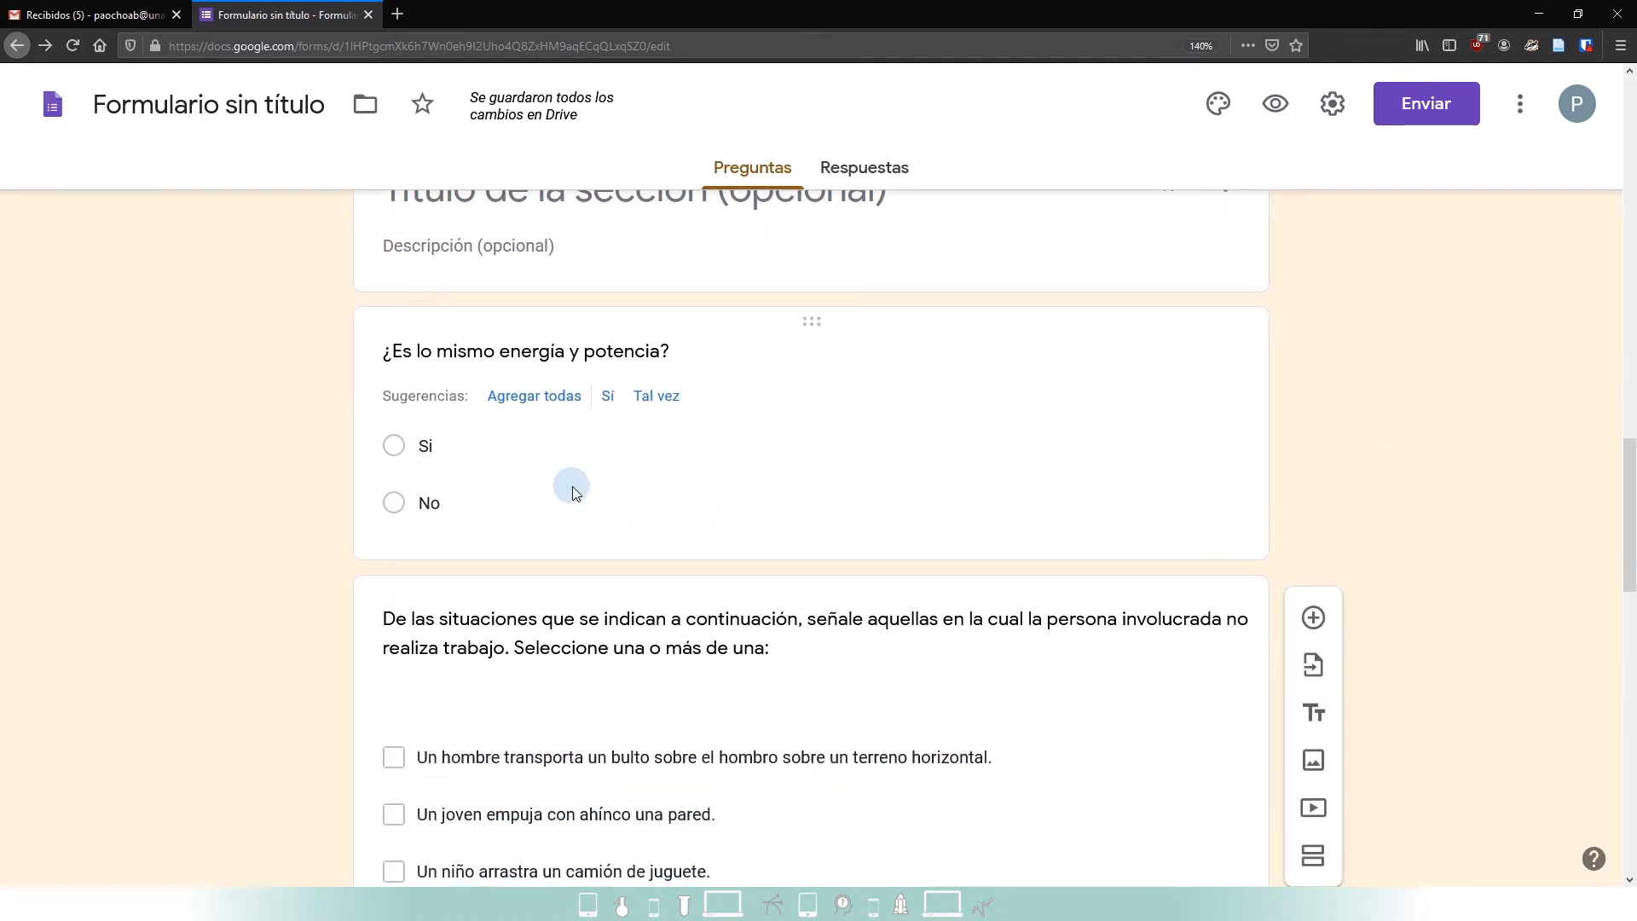
pyautogui.scroll(-3, 1364, 520)
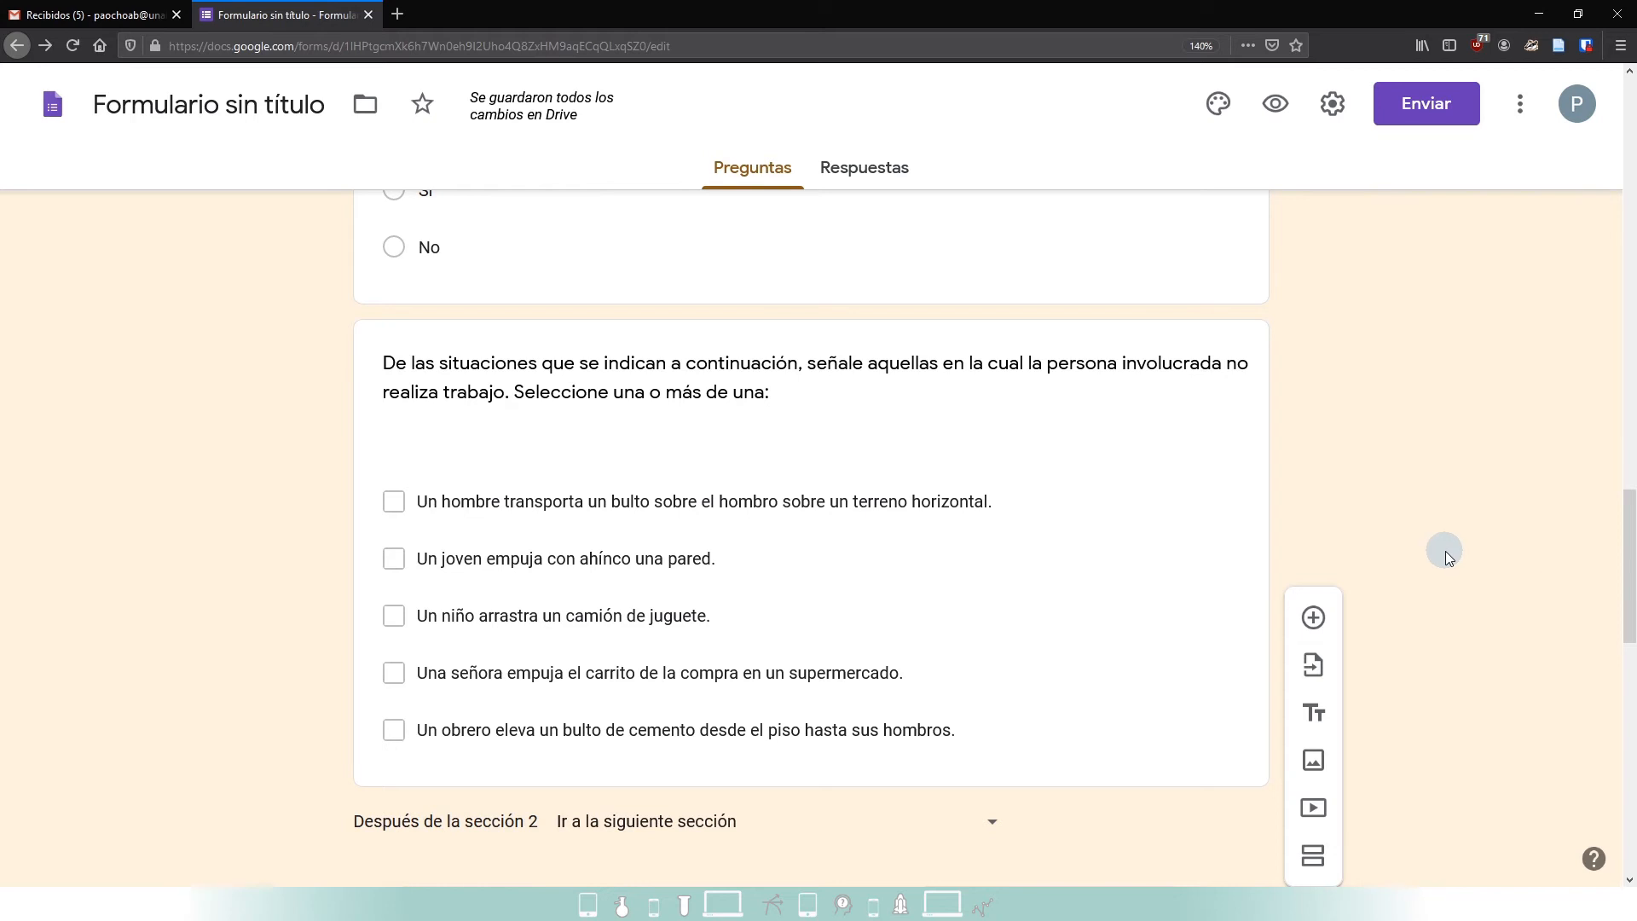
pyautogui.scroll(-7, 1445, 551)
pyautogui.scroll(-1, 1446, 551)
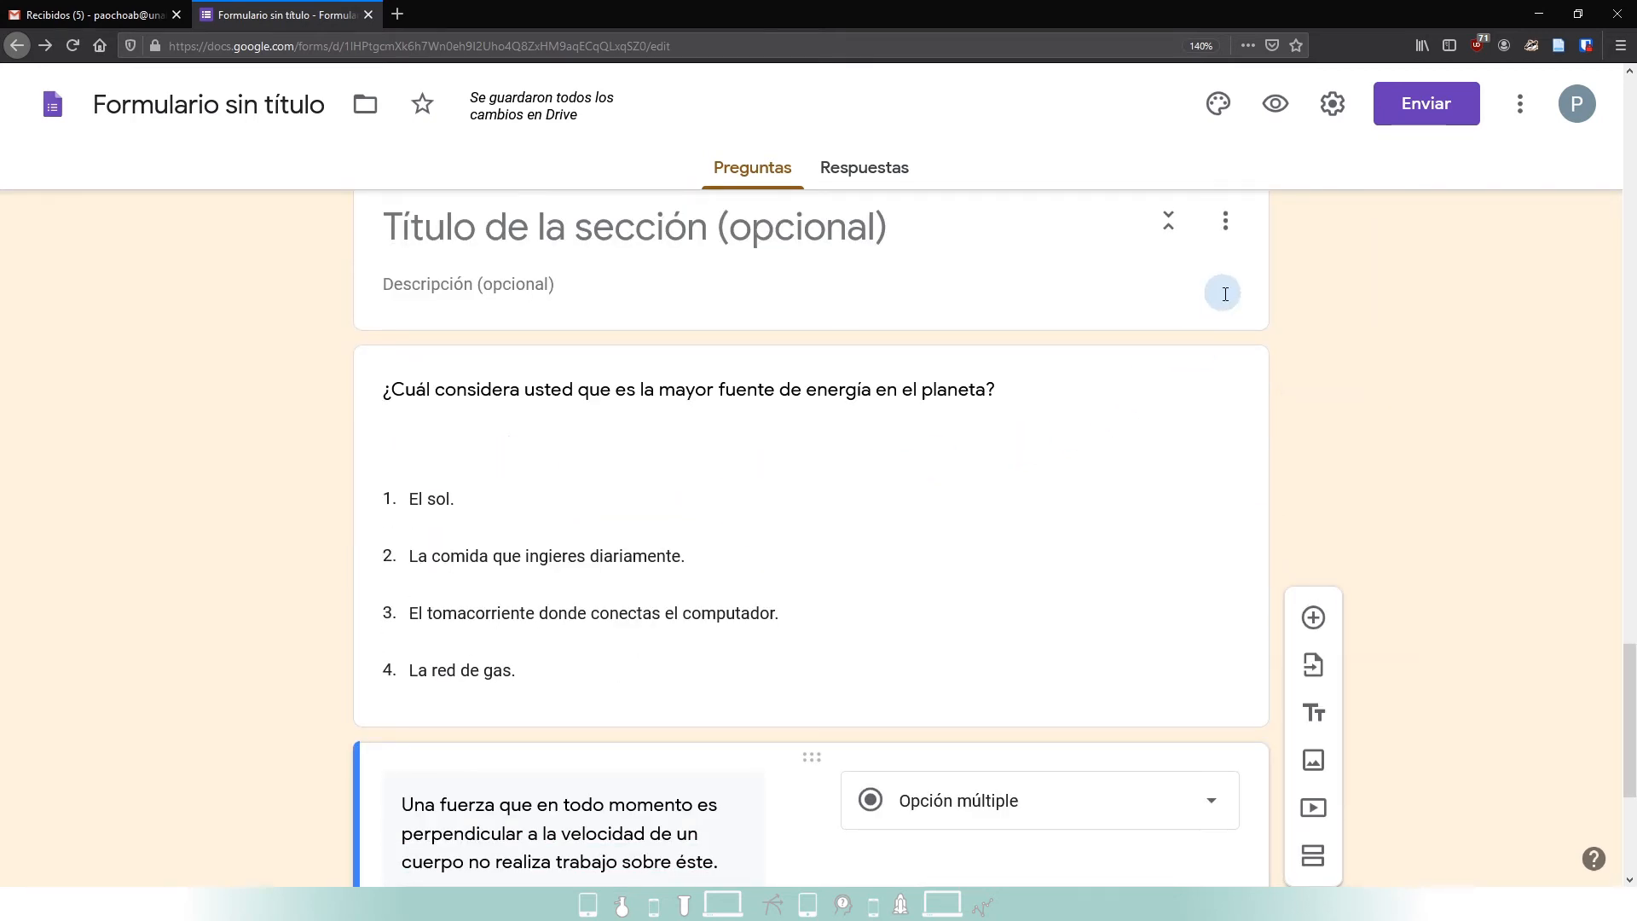
# - Preview the form and examine the first section, advancing to the second section's multiple-choice and checkbox questions
pyautogui.click(1276, 107)
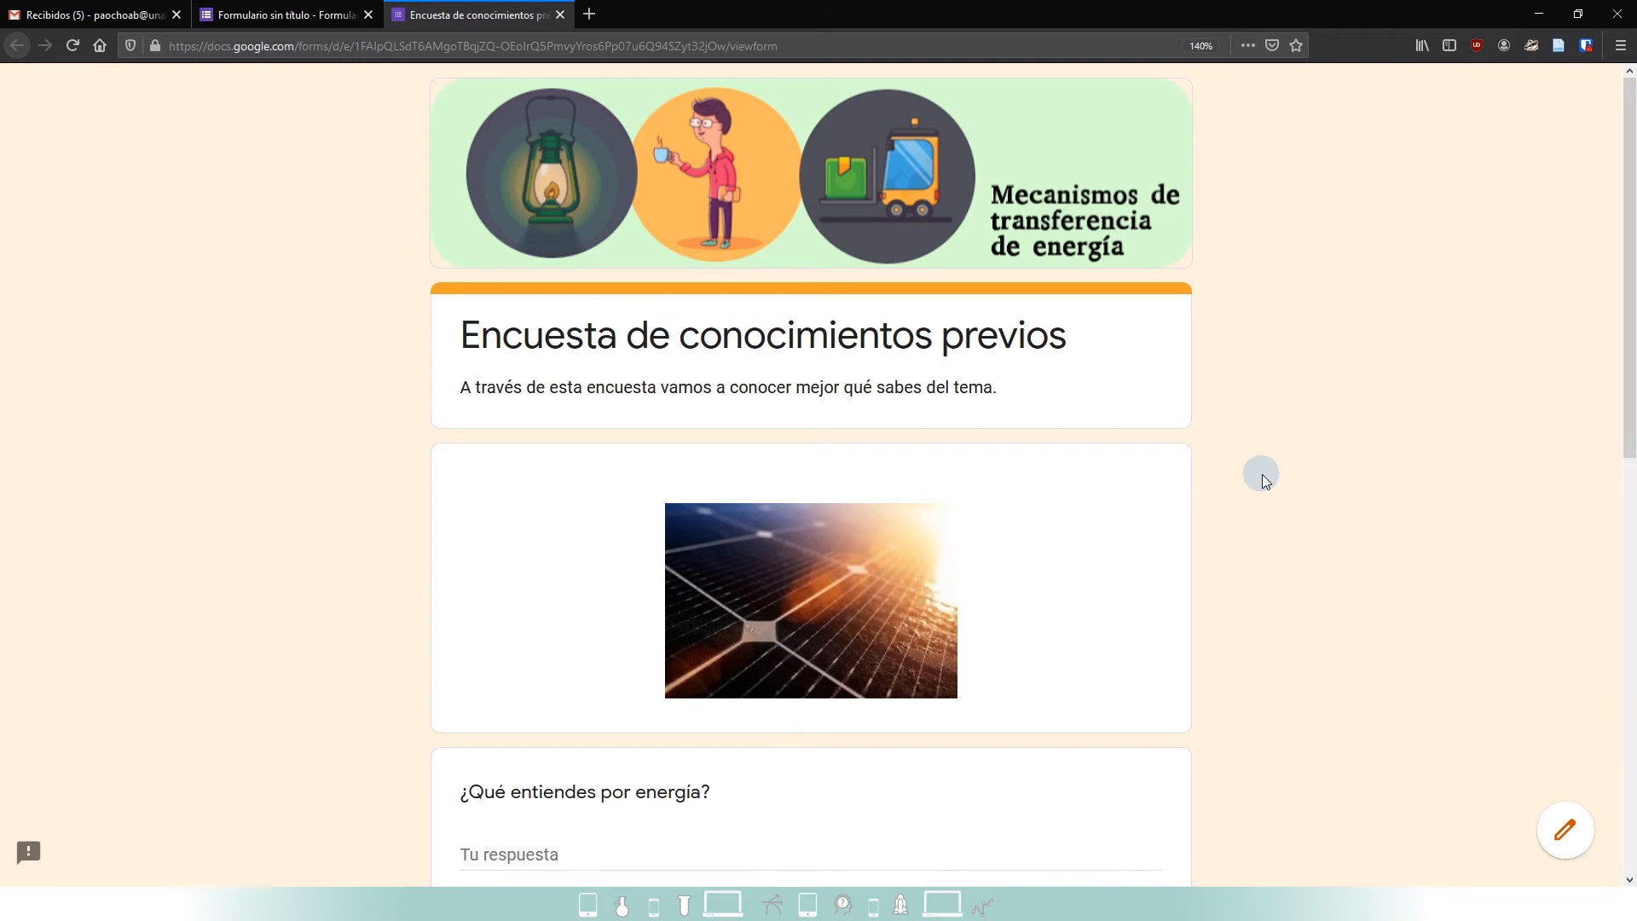
pyautogui.scroll(-2, 1265, 480)
pyautogui.scroll(-5, 1262, 476)
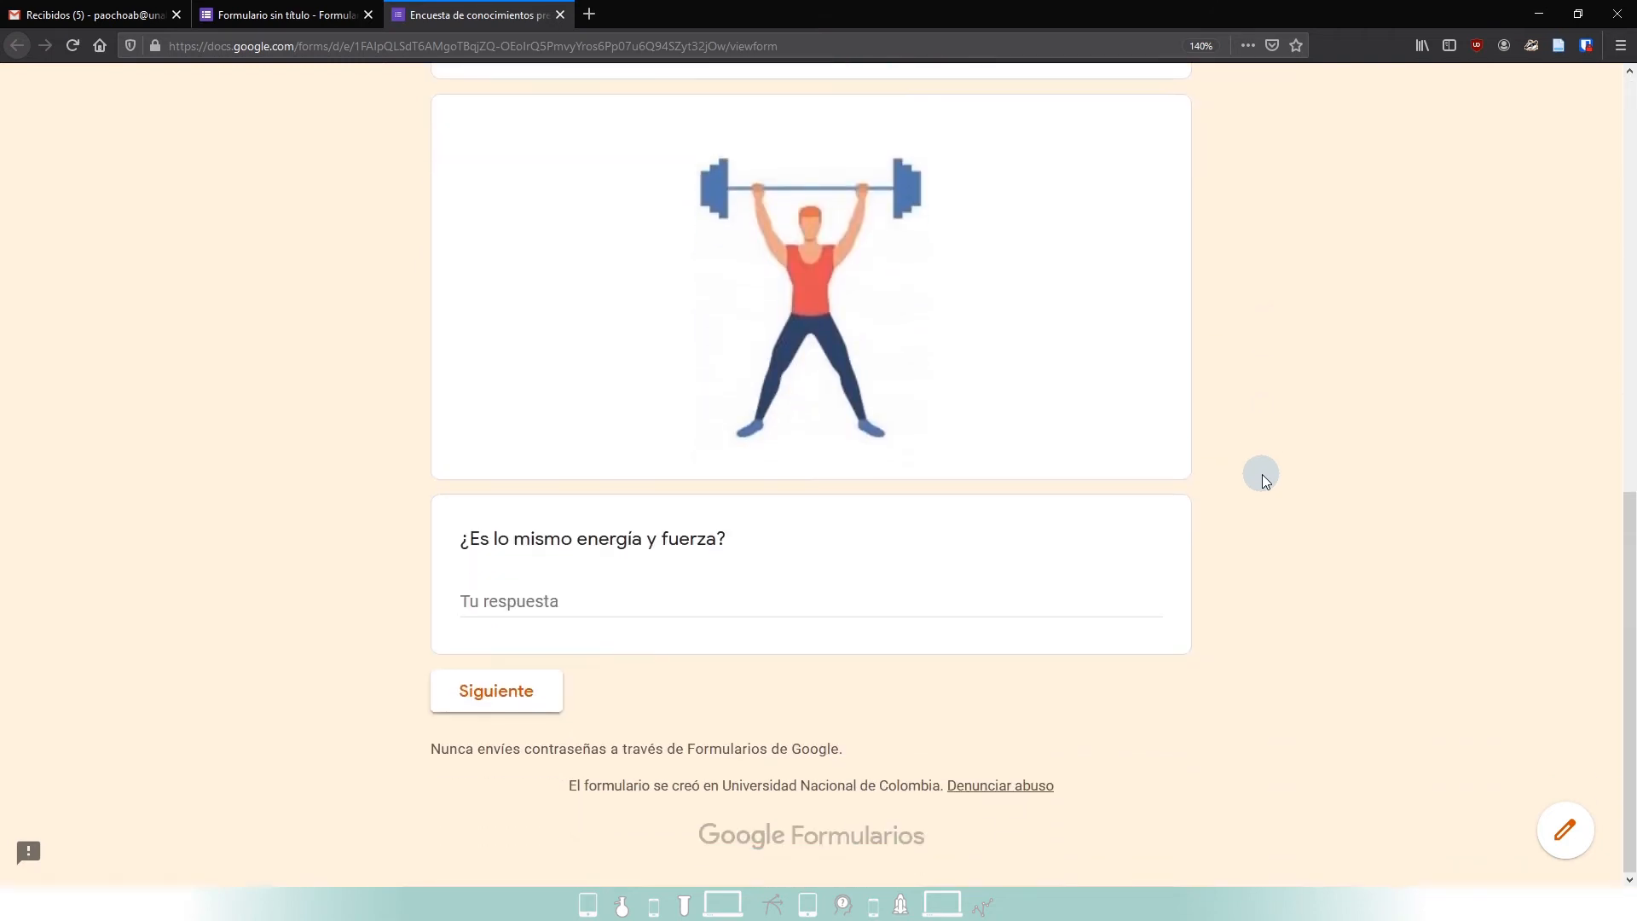
pyautogui.click(514, 712)
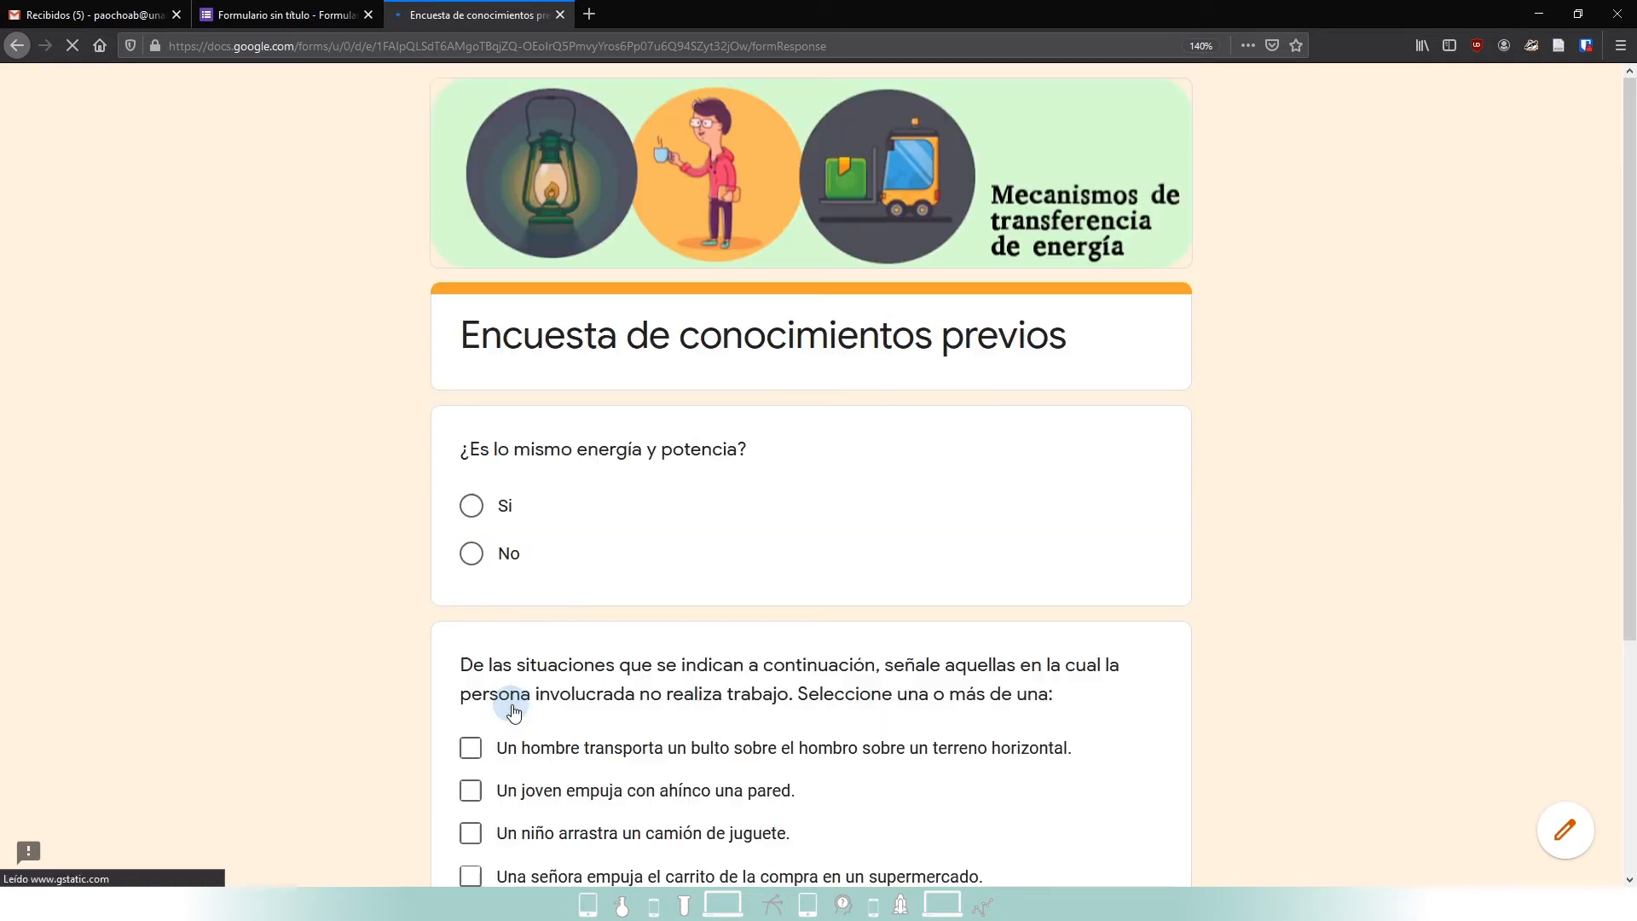
pyautogui.scroll(-3, 1389, 416)
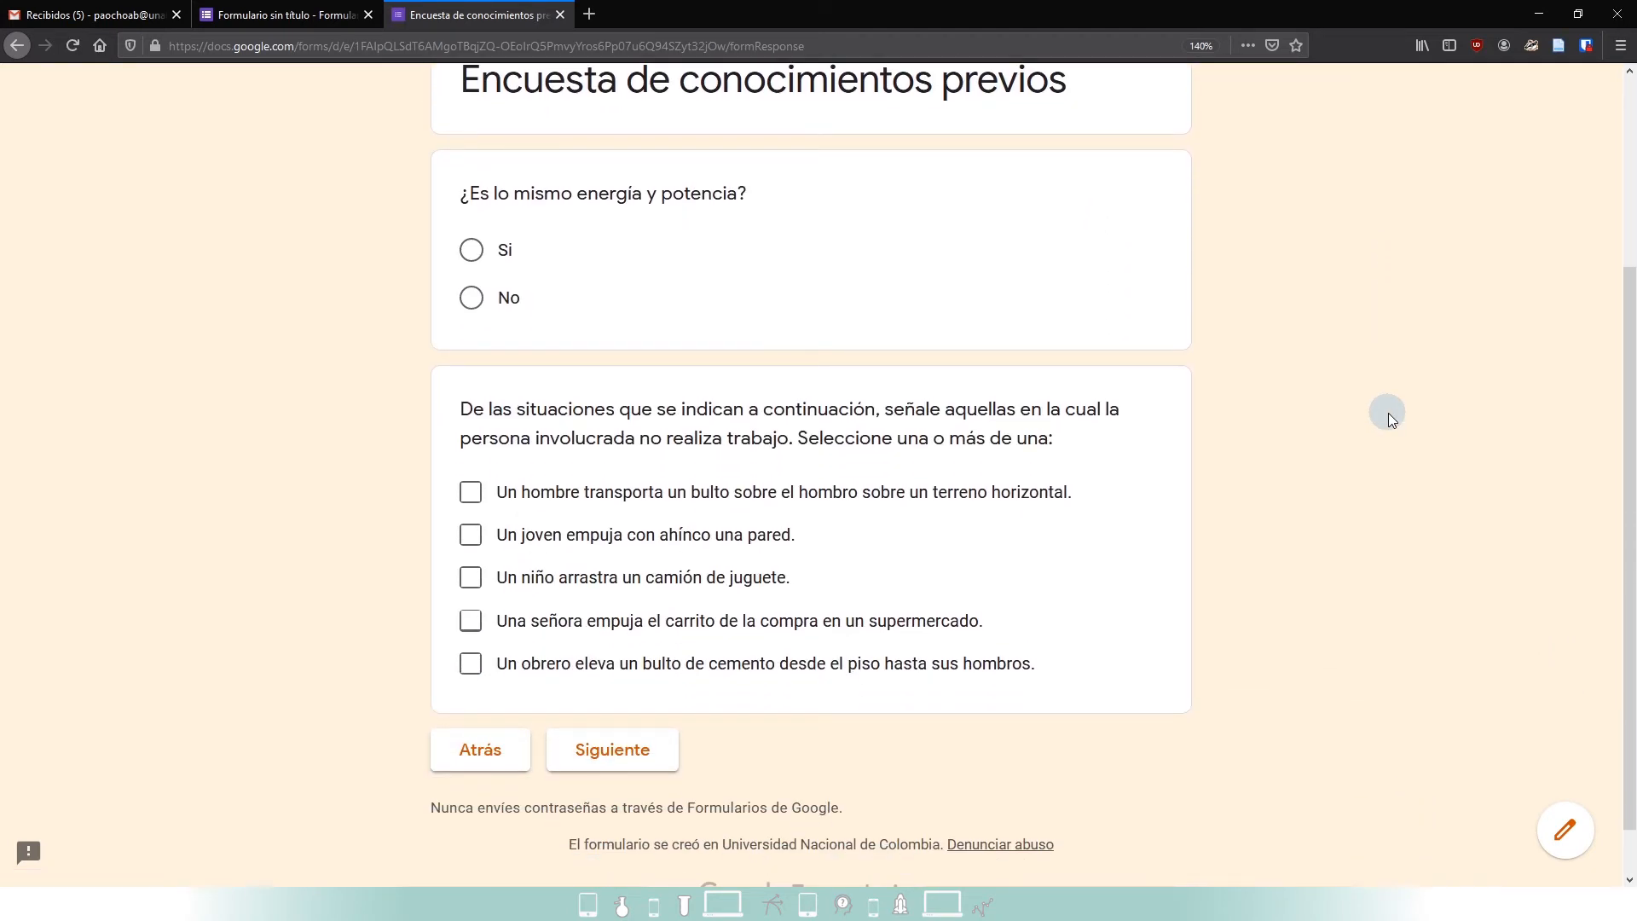
pyautogui.scroll(3, 1388, 415)
pyautogui.scroll(-3, 1388, 415)
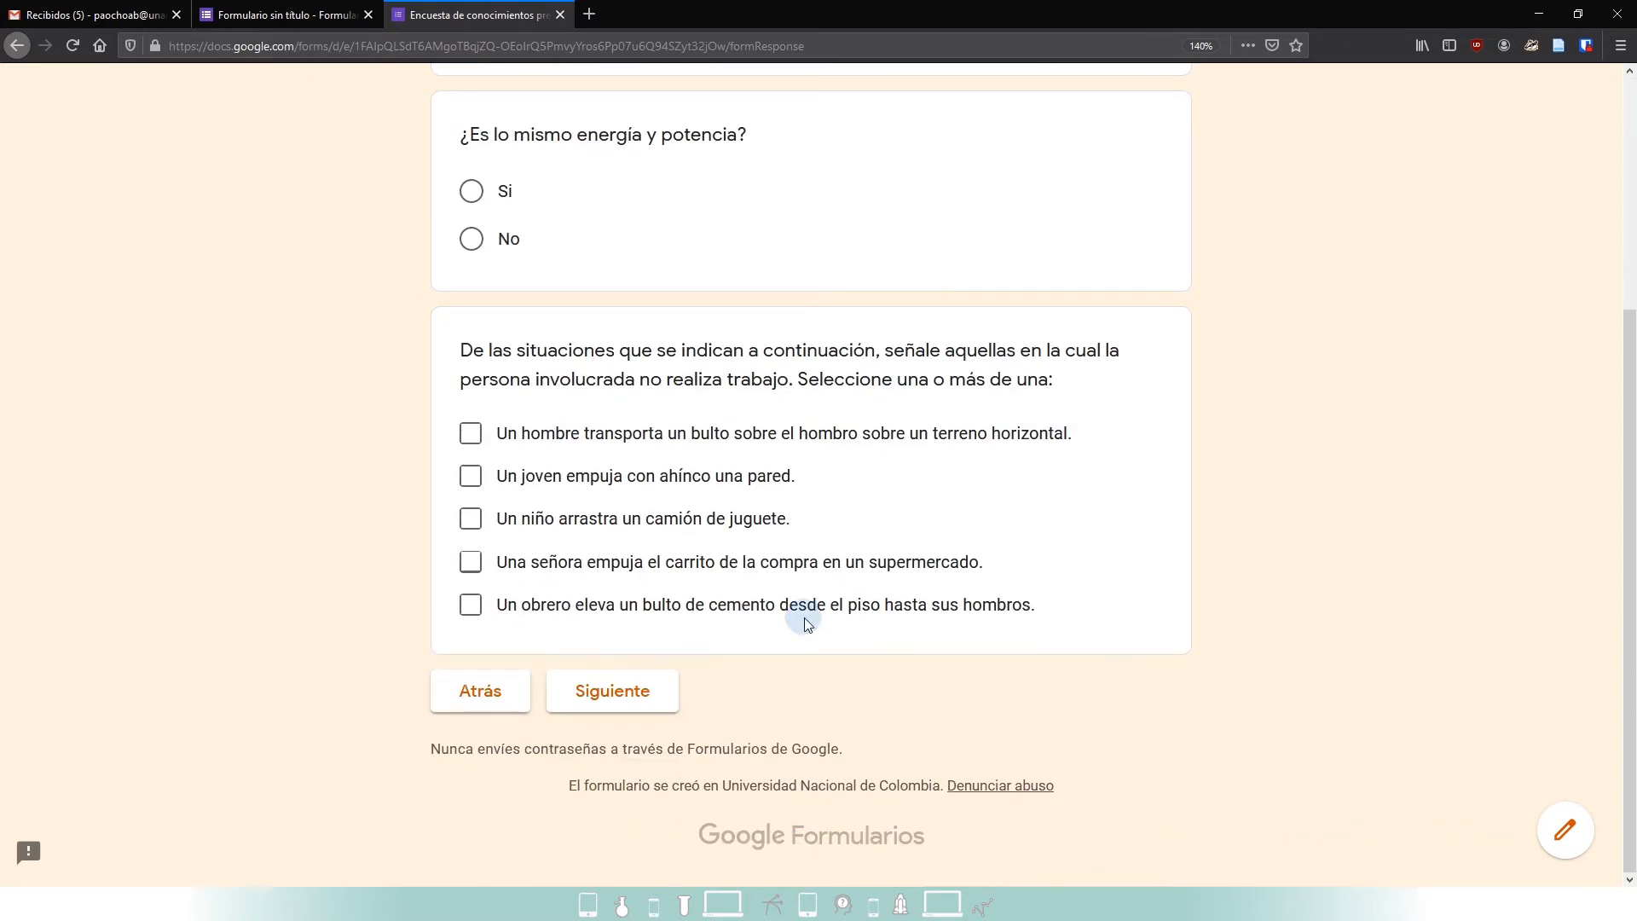
# - Advance the preview to the third section, examine the energy source dropdown's choices, and close the preview without submitting
pyautogui.click(627, 685)
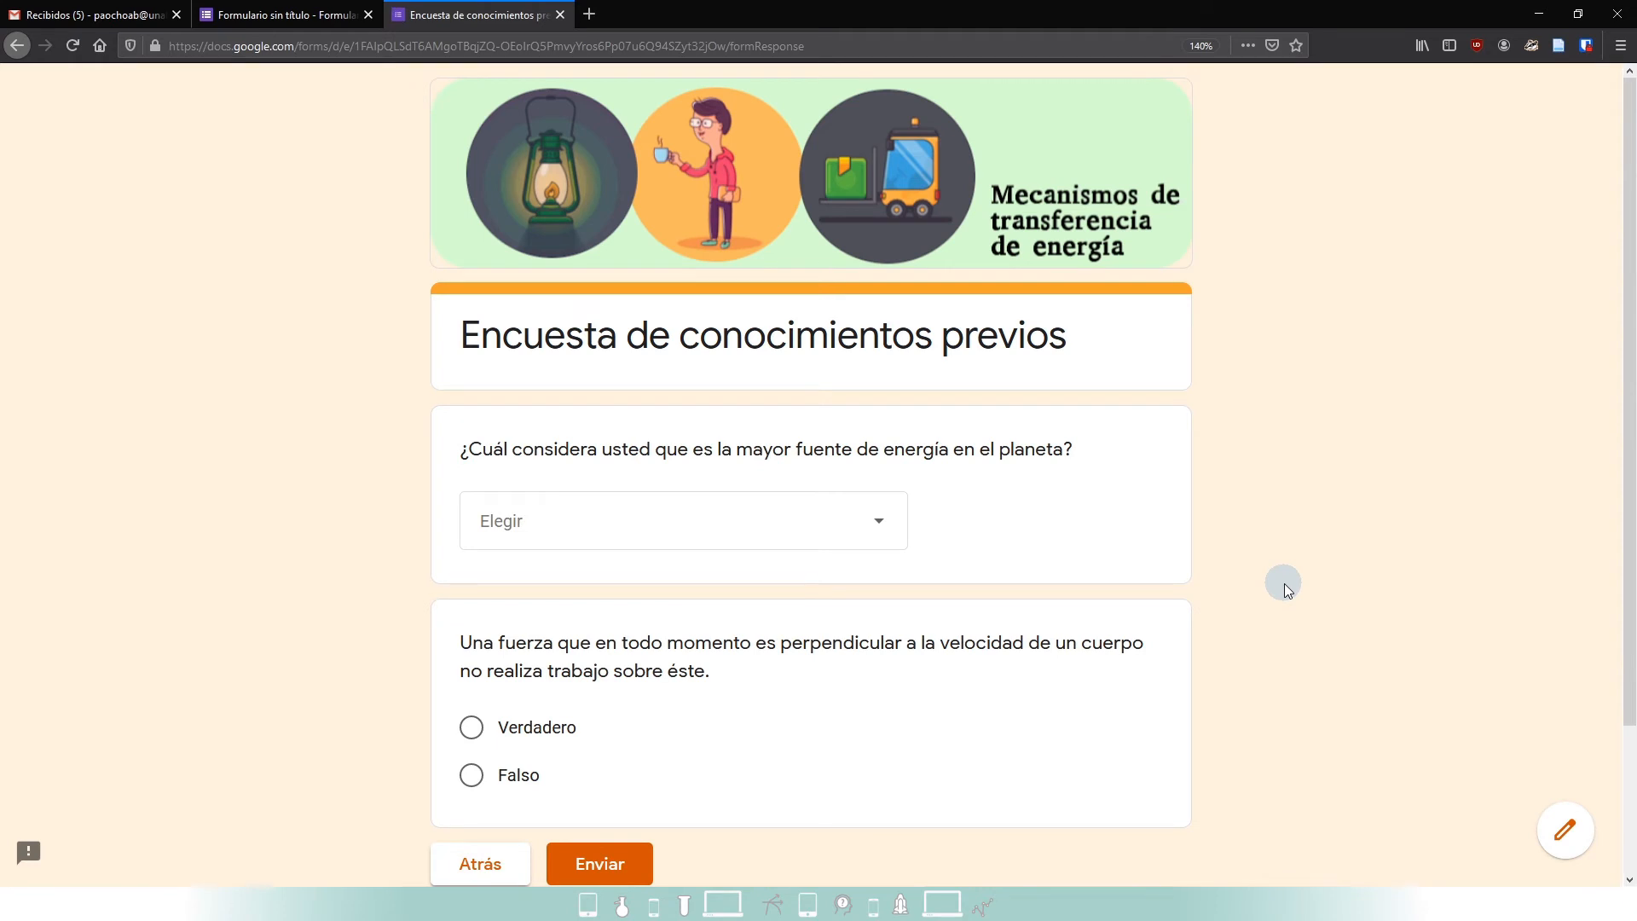
pyautogui.scroll(-1, 1284, 587)
pyautogui.click(835, 401)
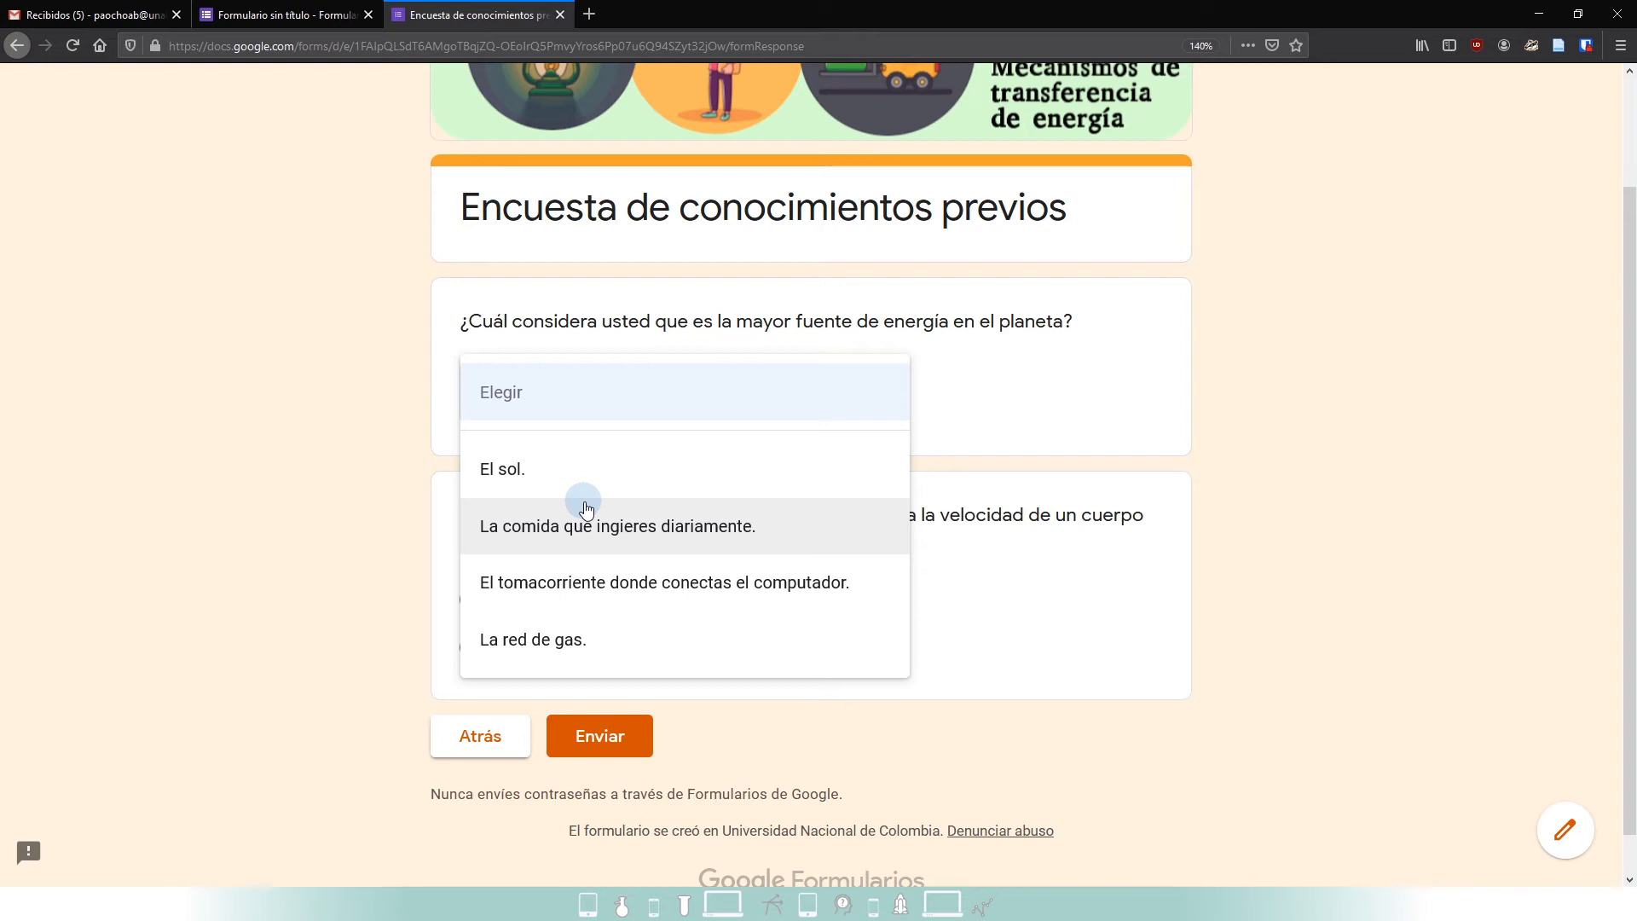
pyautogui.click(368, 642)
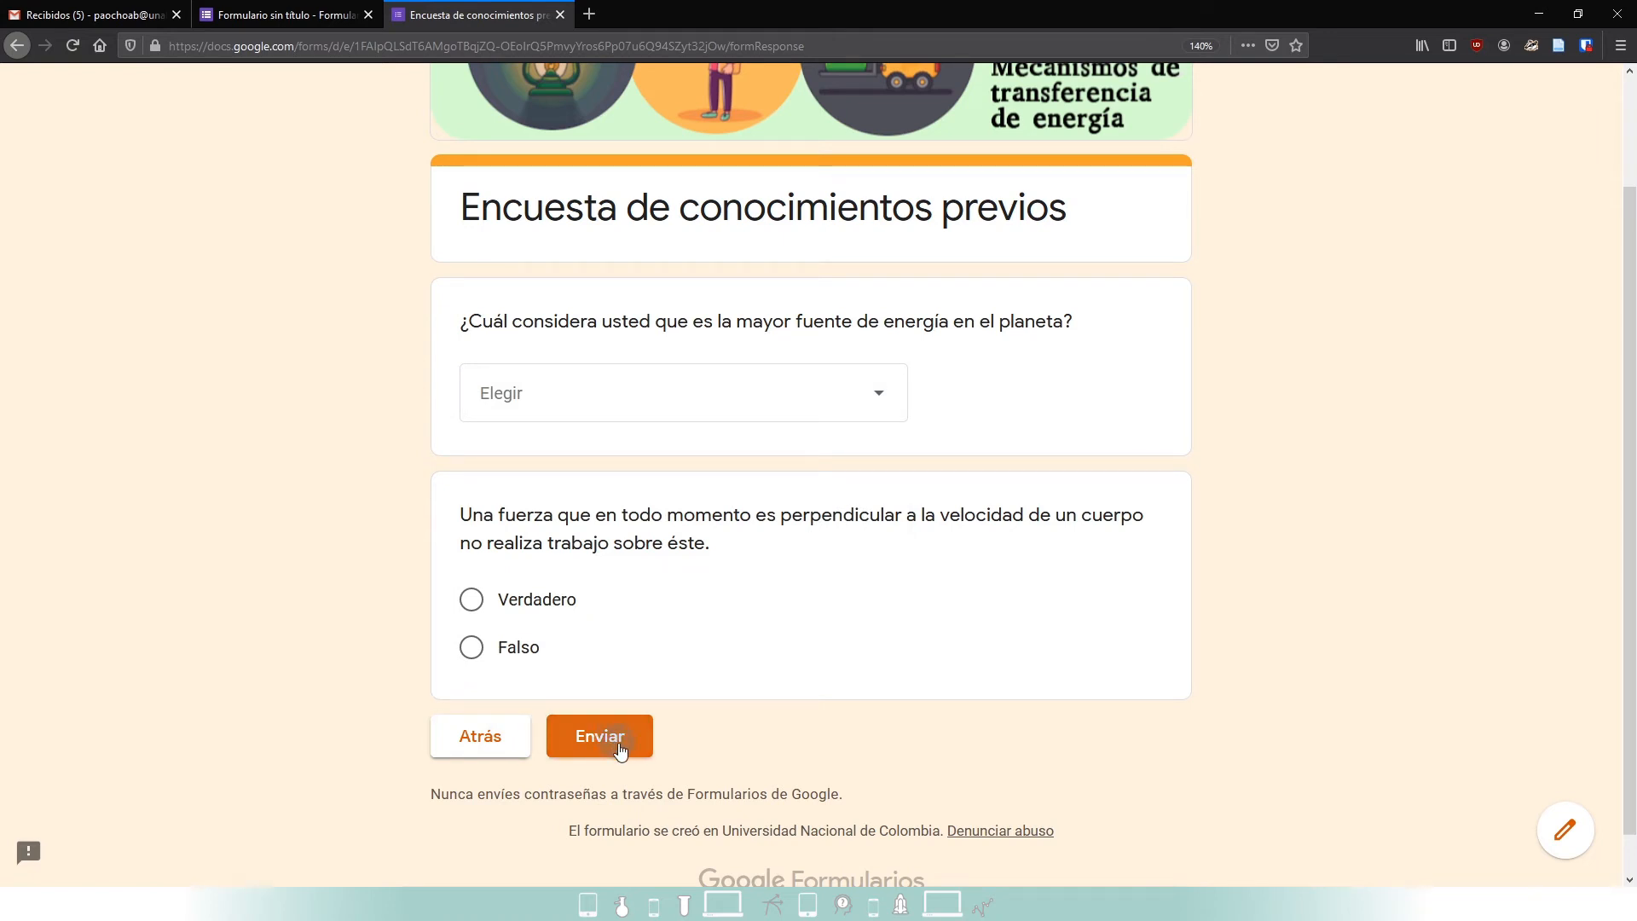
pyautogui.click(565, 21)
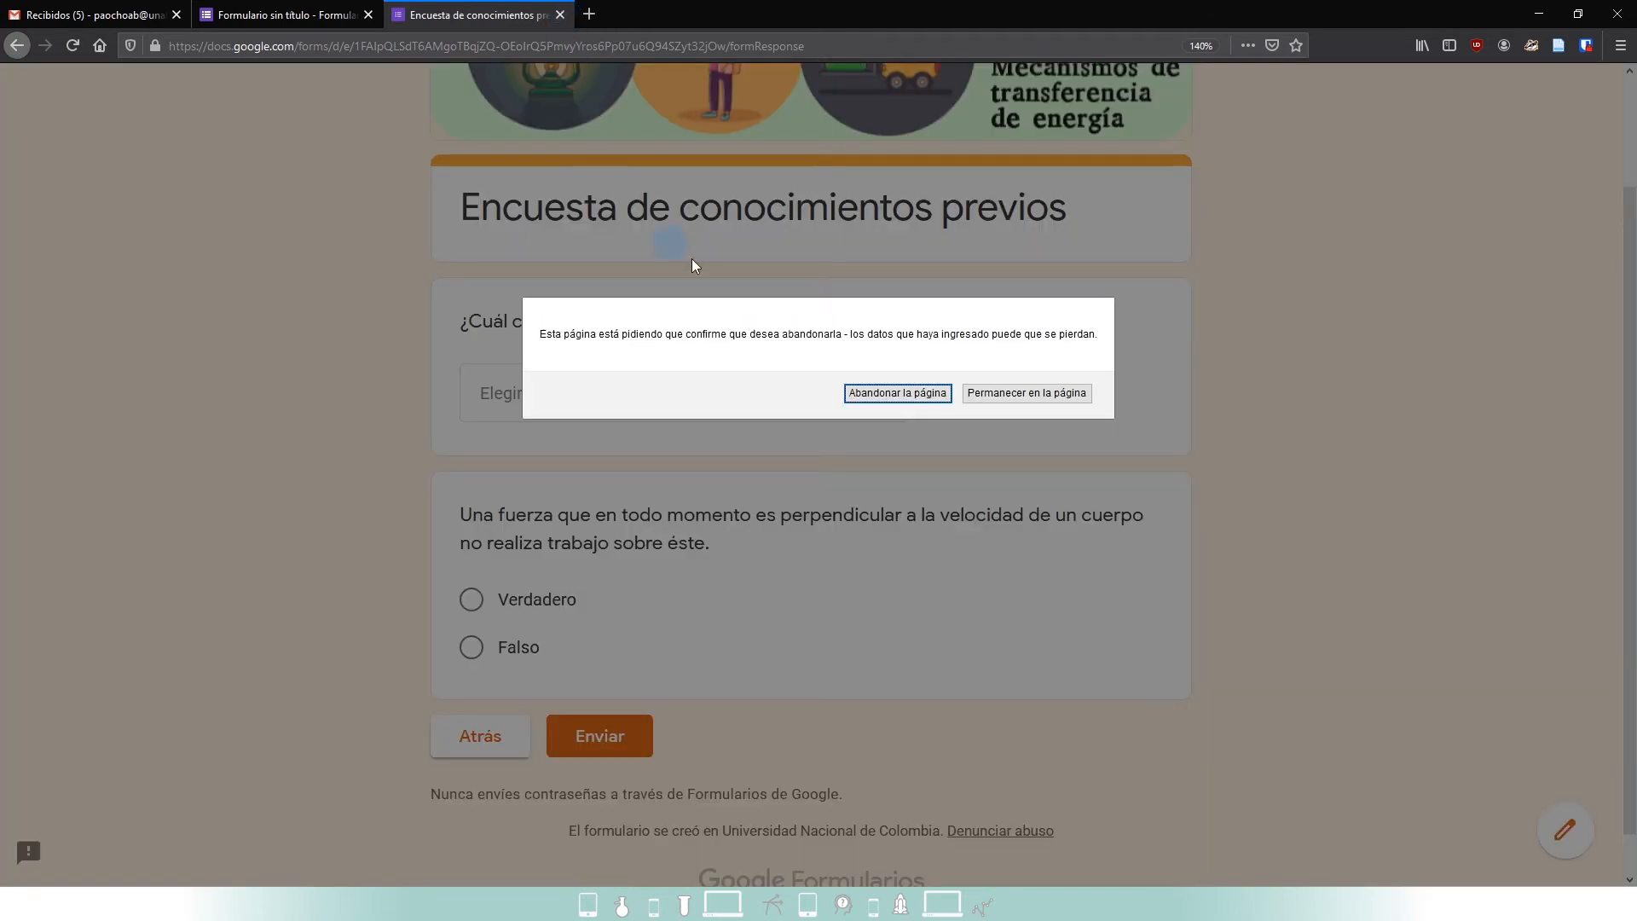
pyautogui.click(904, 394)
pyautogui.scroll(-3, 242, 414)
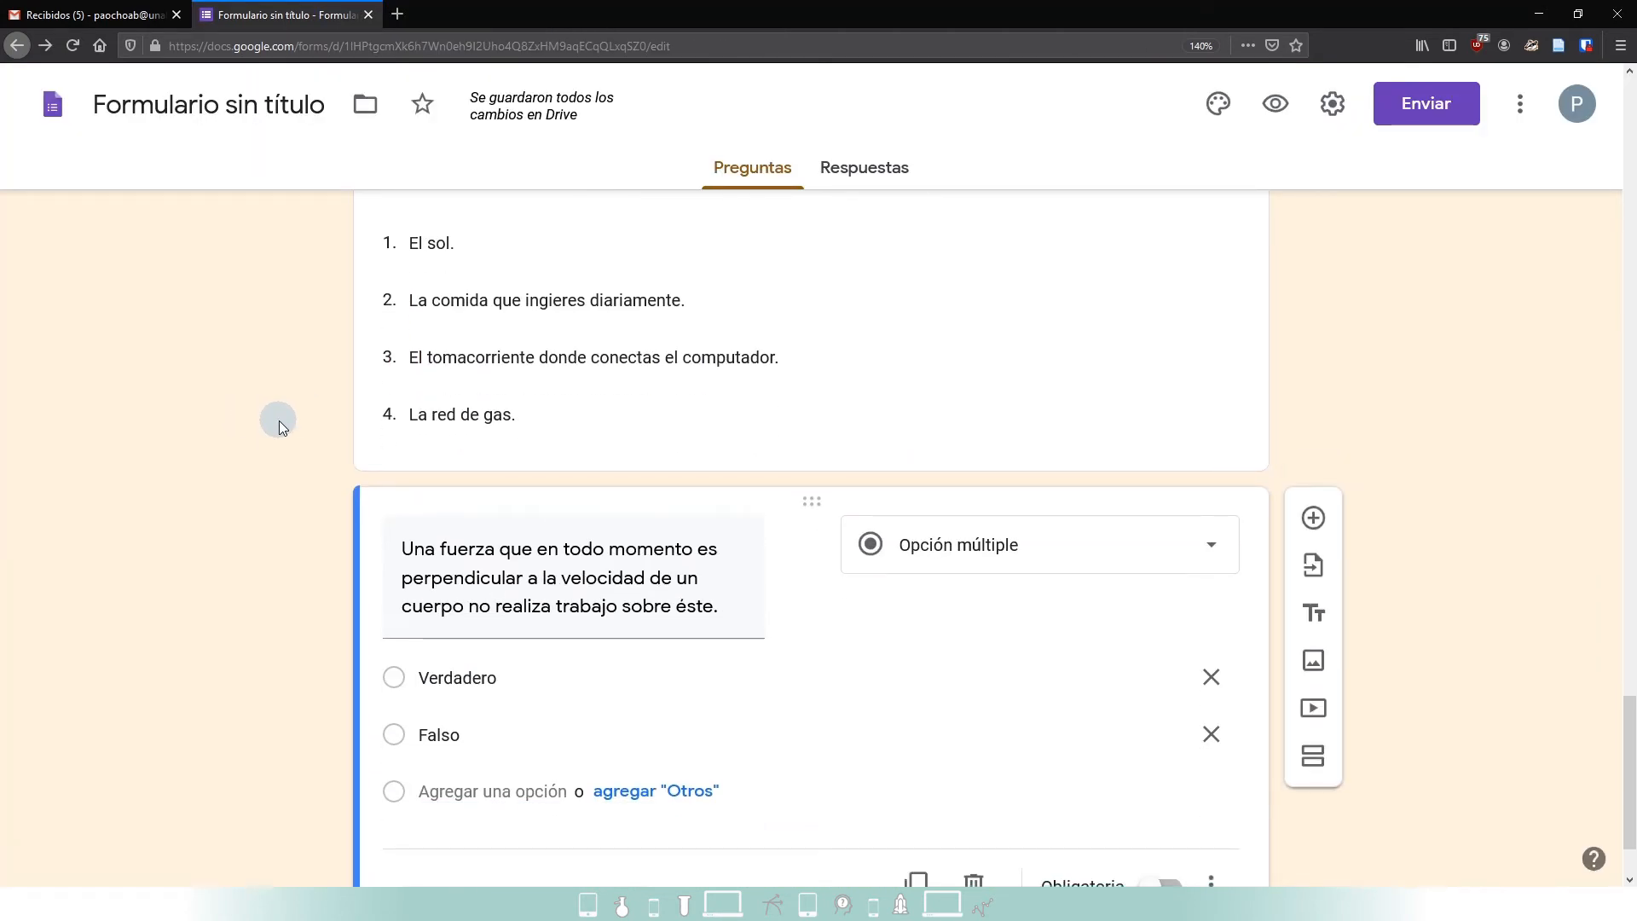
pyautogui.scroll(20, 279, 421)
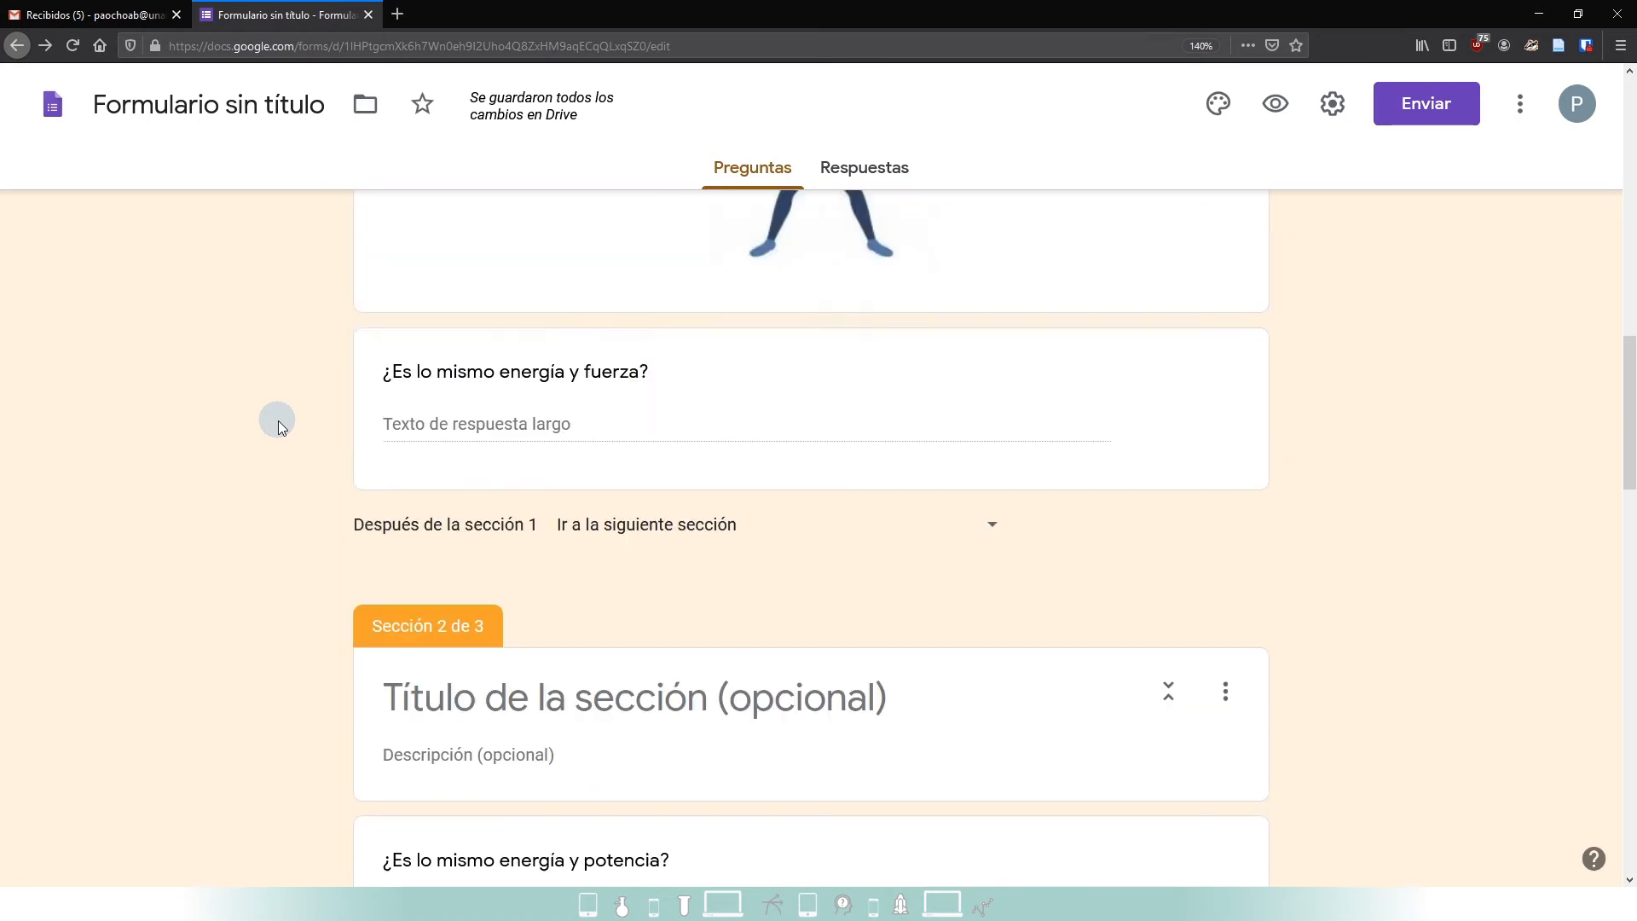
pyautogui.scroll(15, 278, 421)
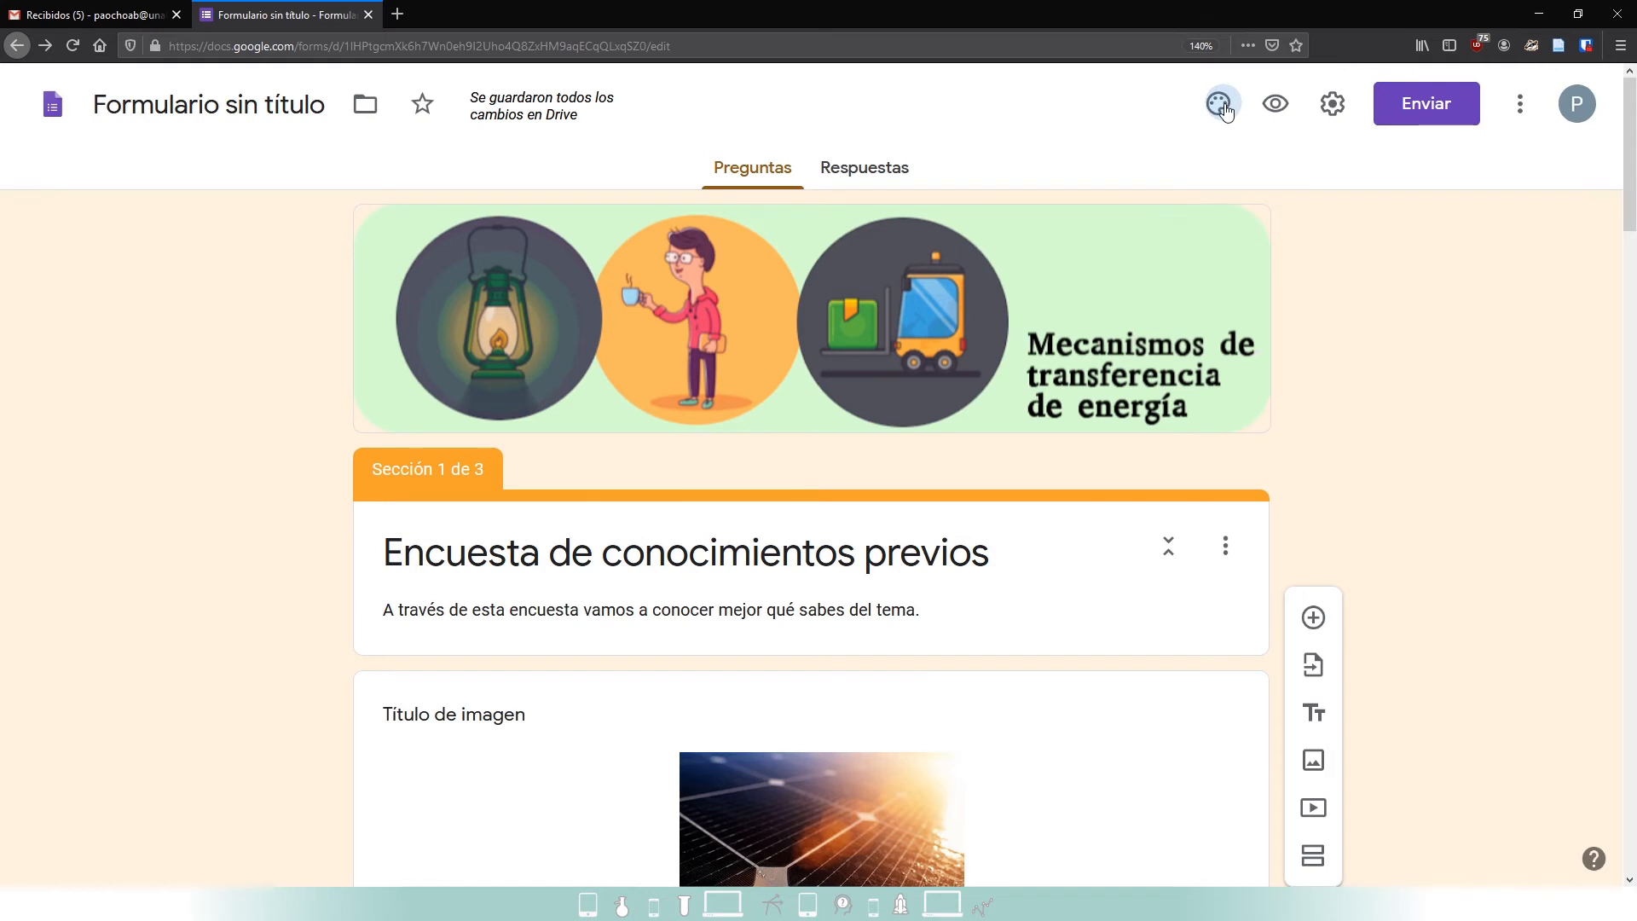
pyautogui.click(1276, 110)
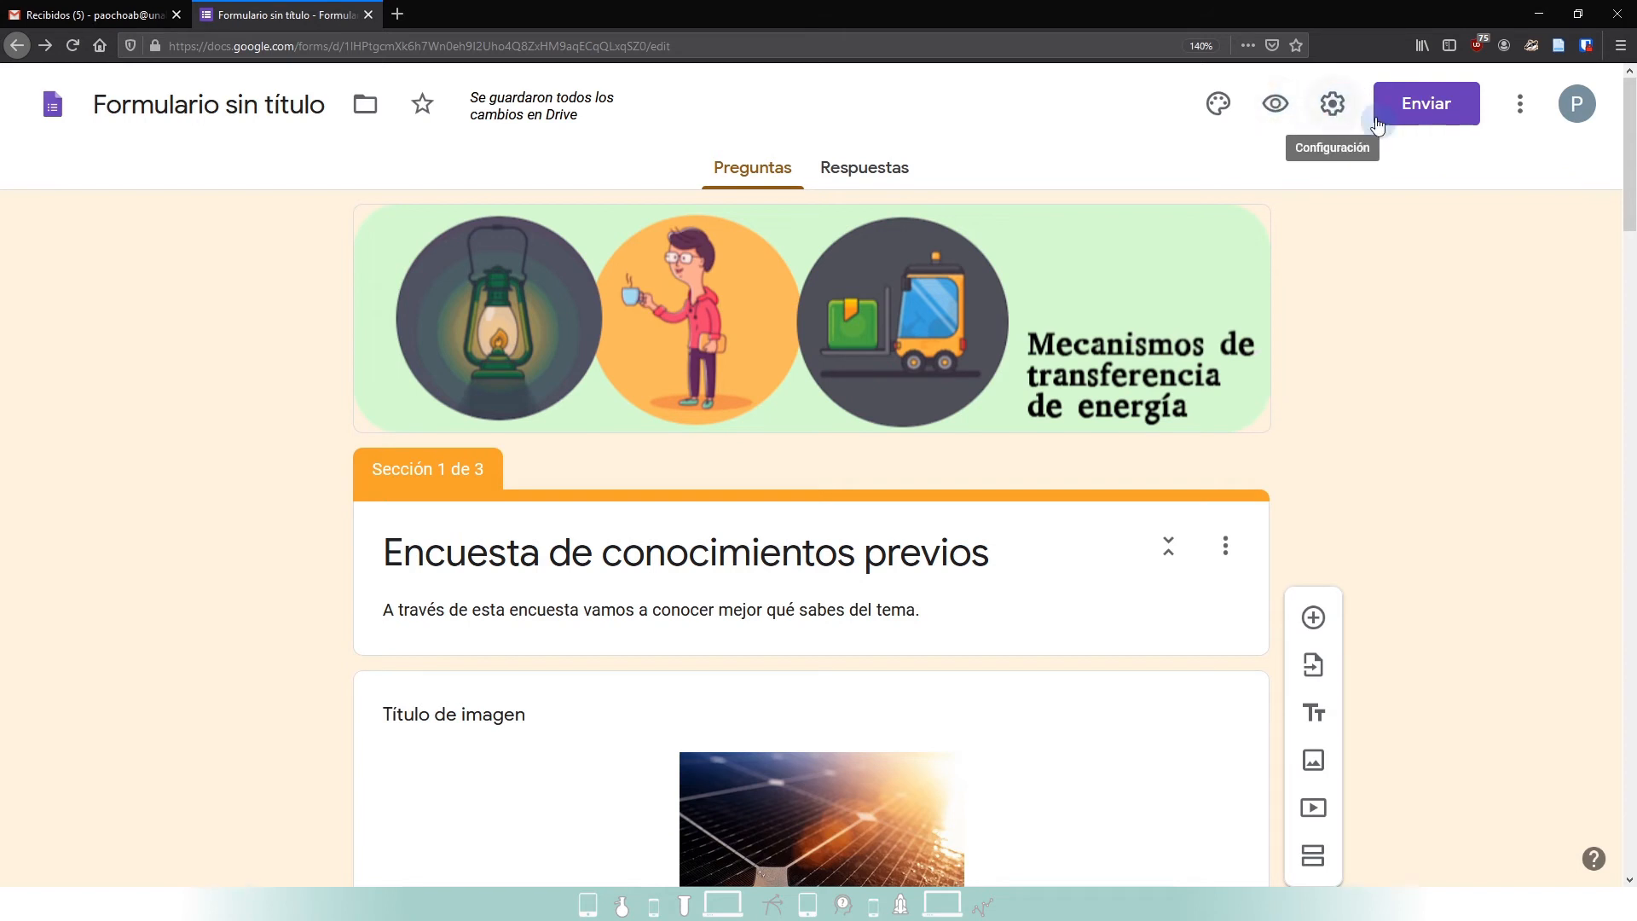
# - Open the form's settings and examine the general options for email collection, access restriction, response limit and respondent permissions
pyautogui.click(1339, 116)
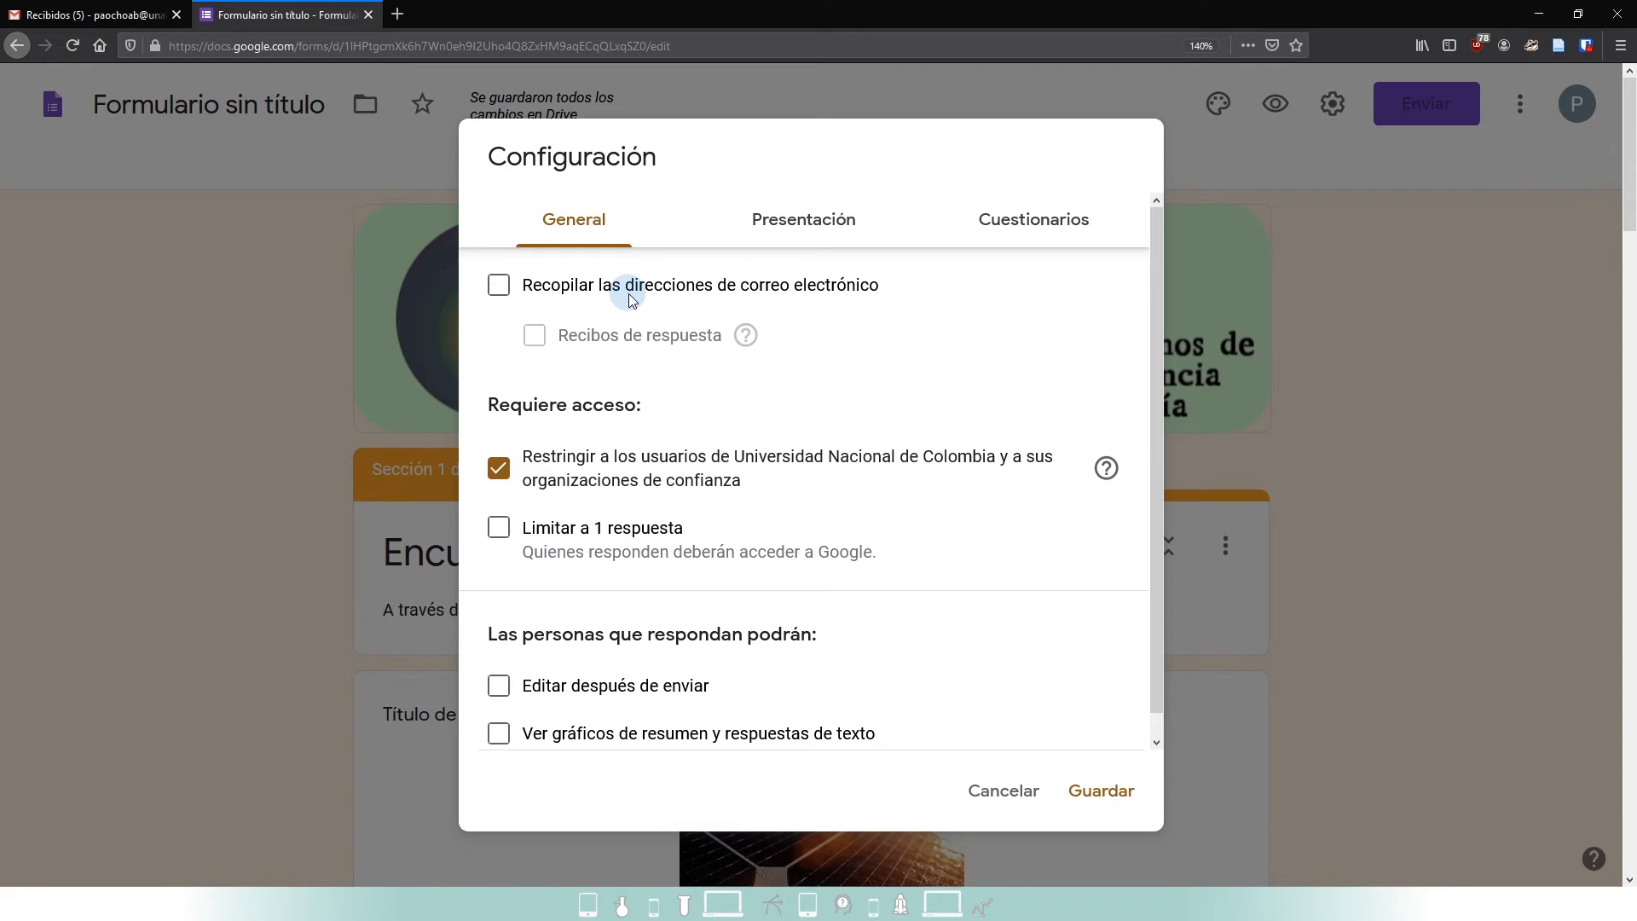
pyautogui.scroll(-1, 683, 385)
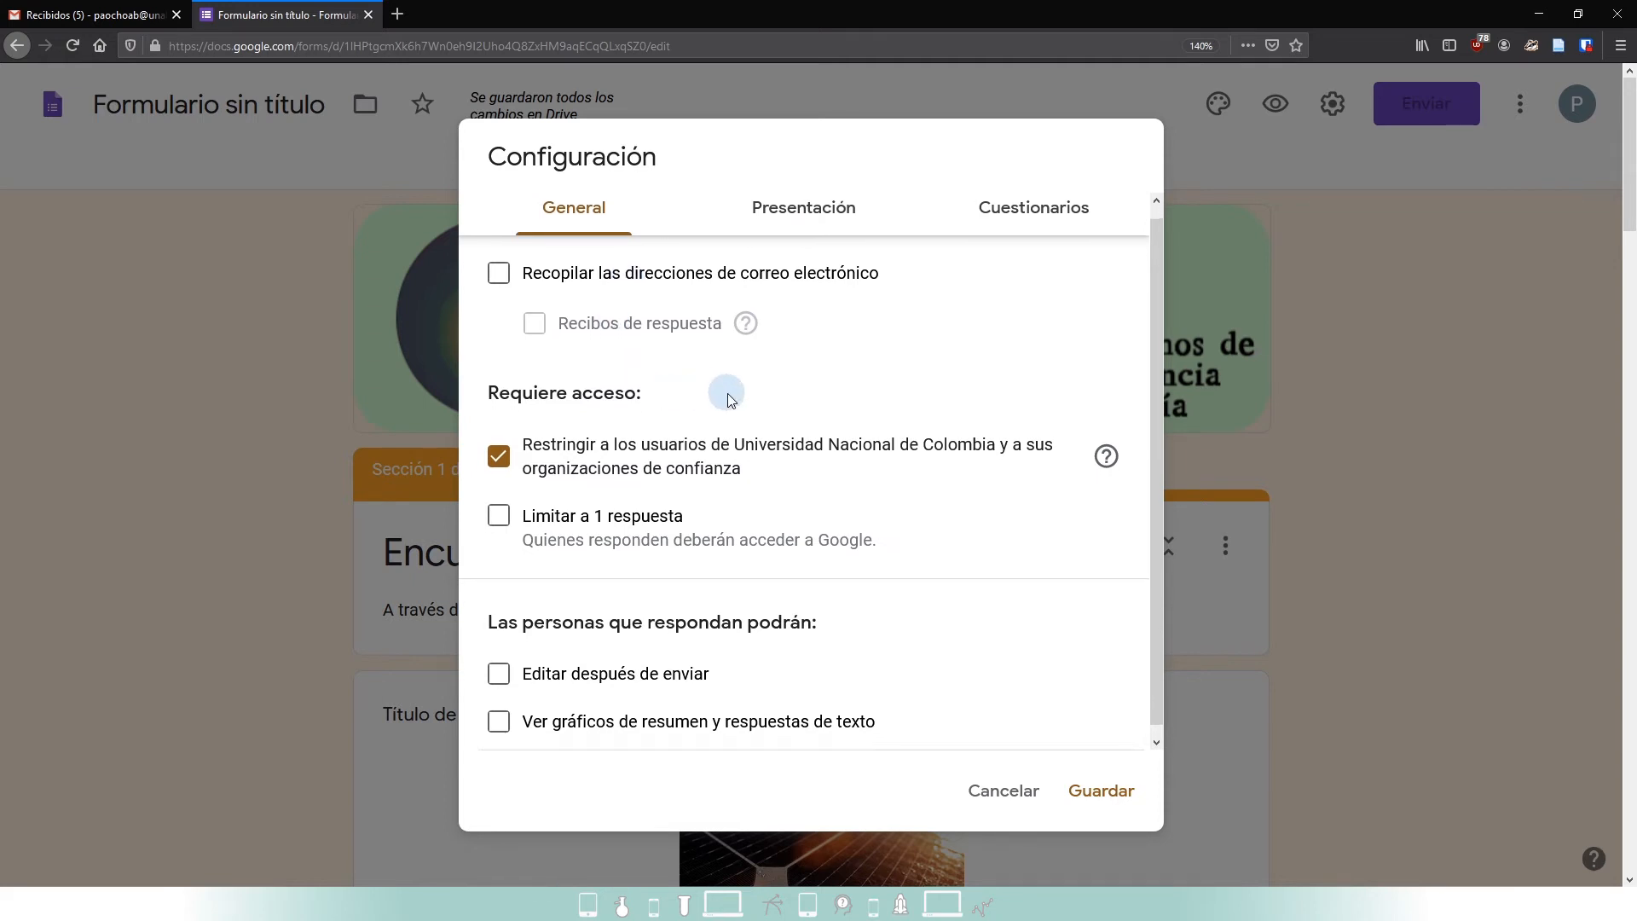
pyautogui.tripleClick(606, 389)
pyautogui.click(682, 385)
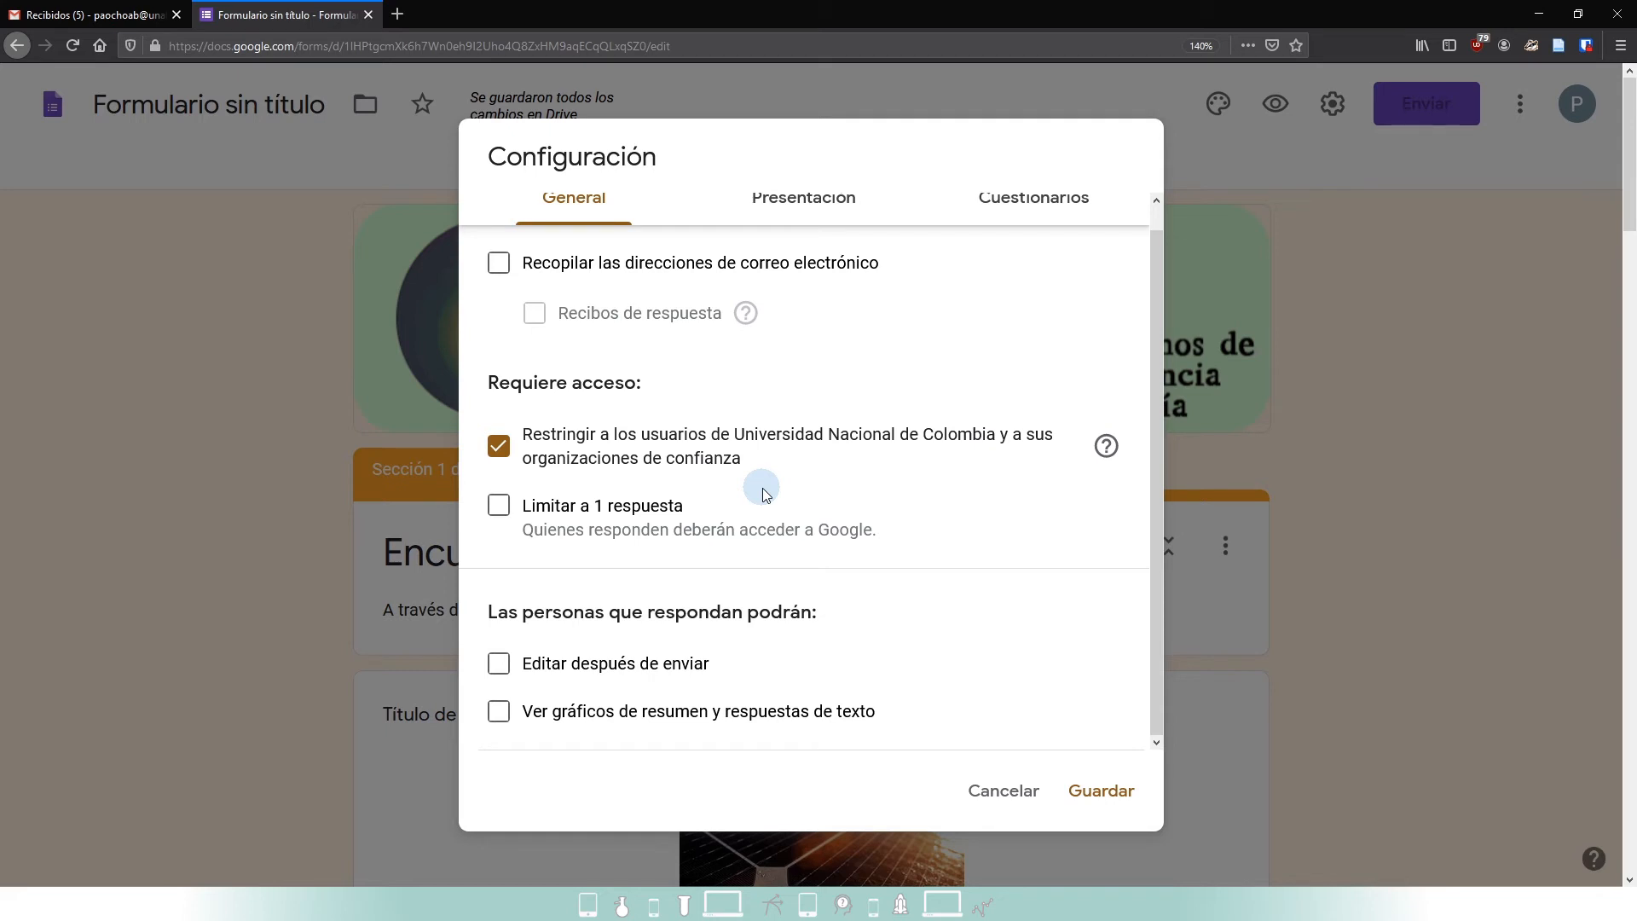
pyautogui.click(497, 445)
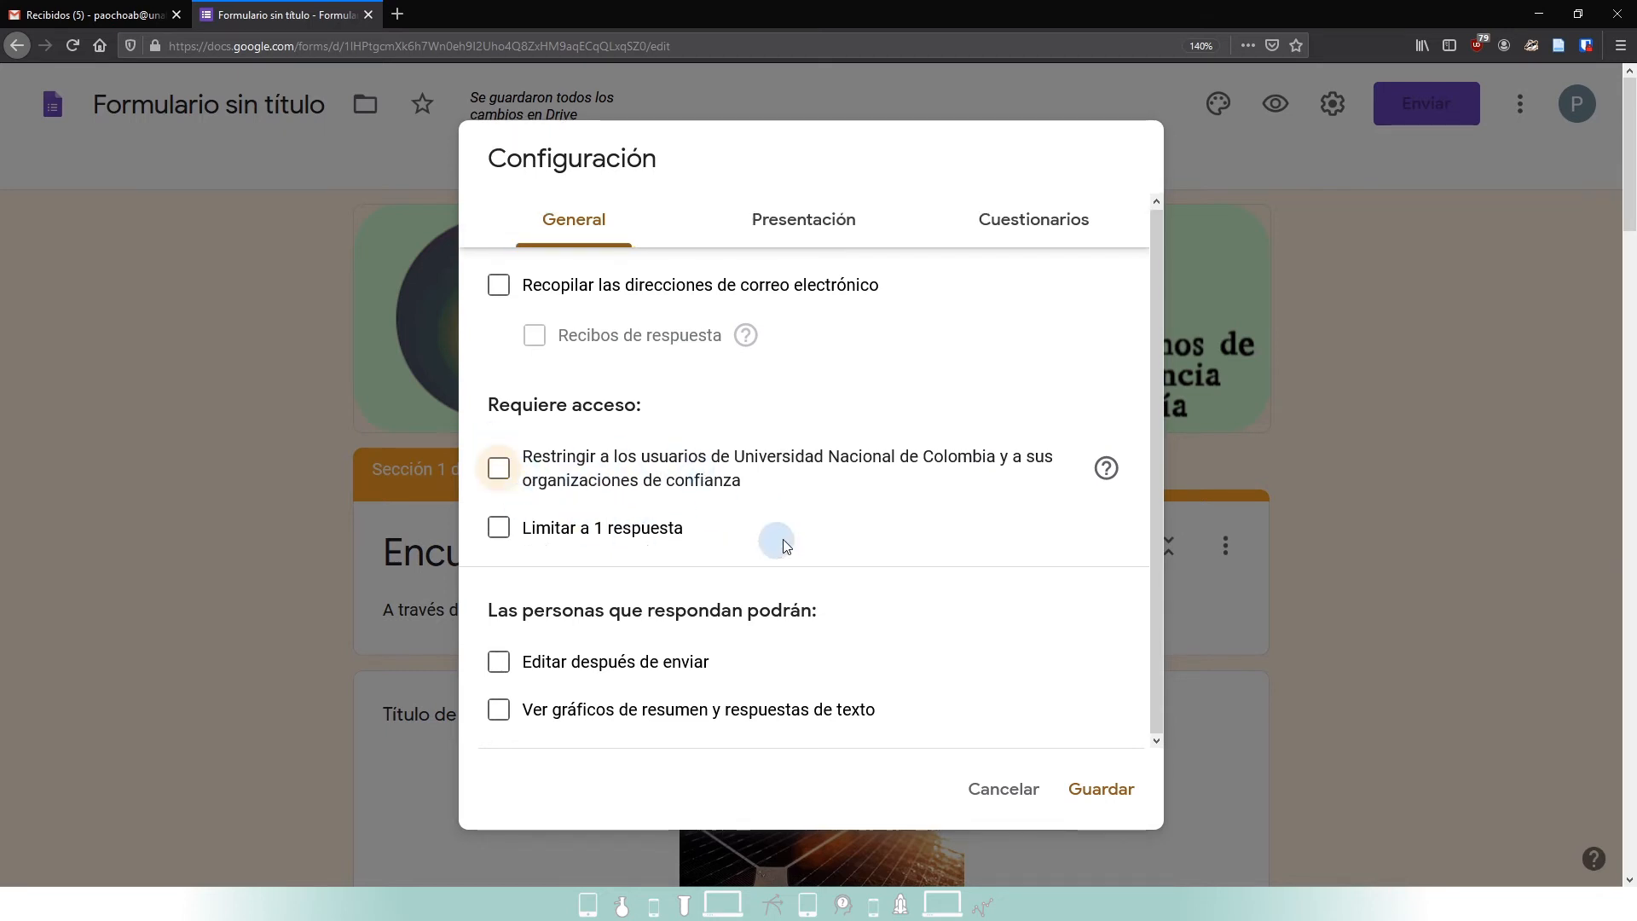
pyautogui.click(499, 467)
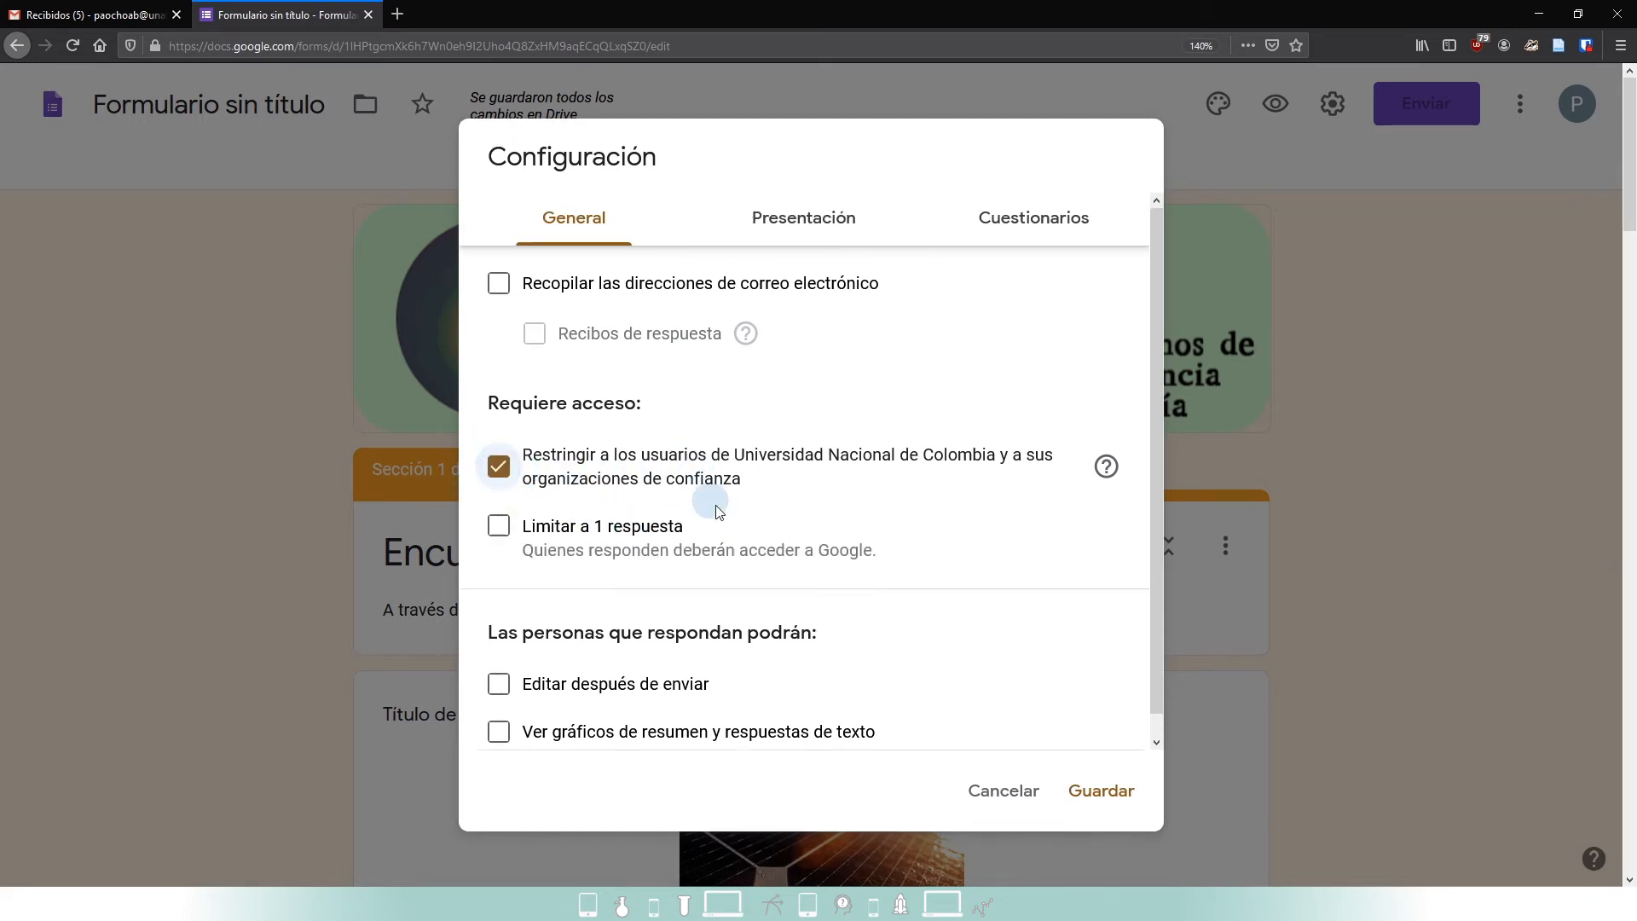
pyautogui.scroll(-1, 841, 525)
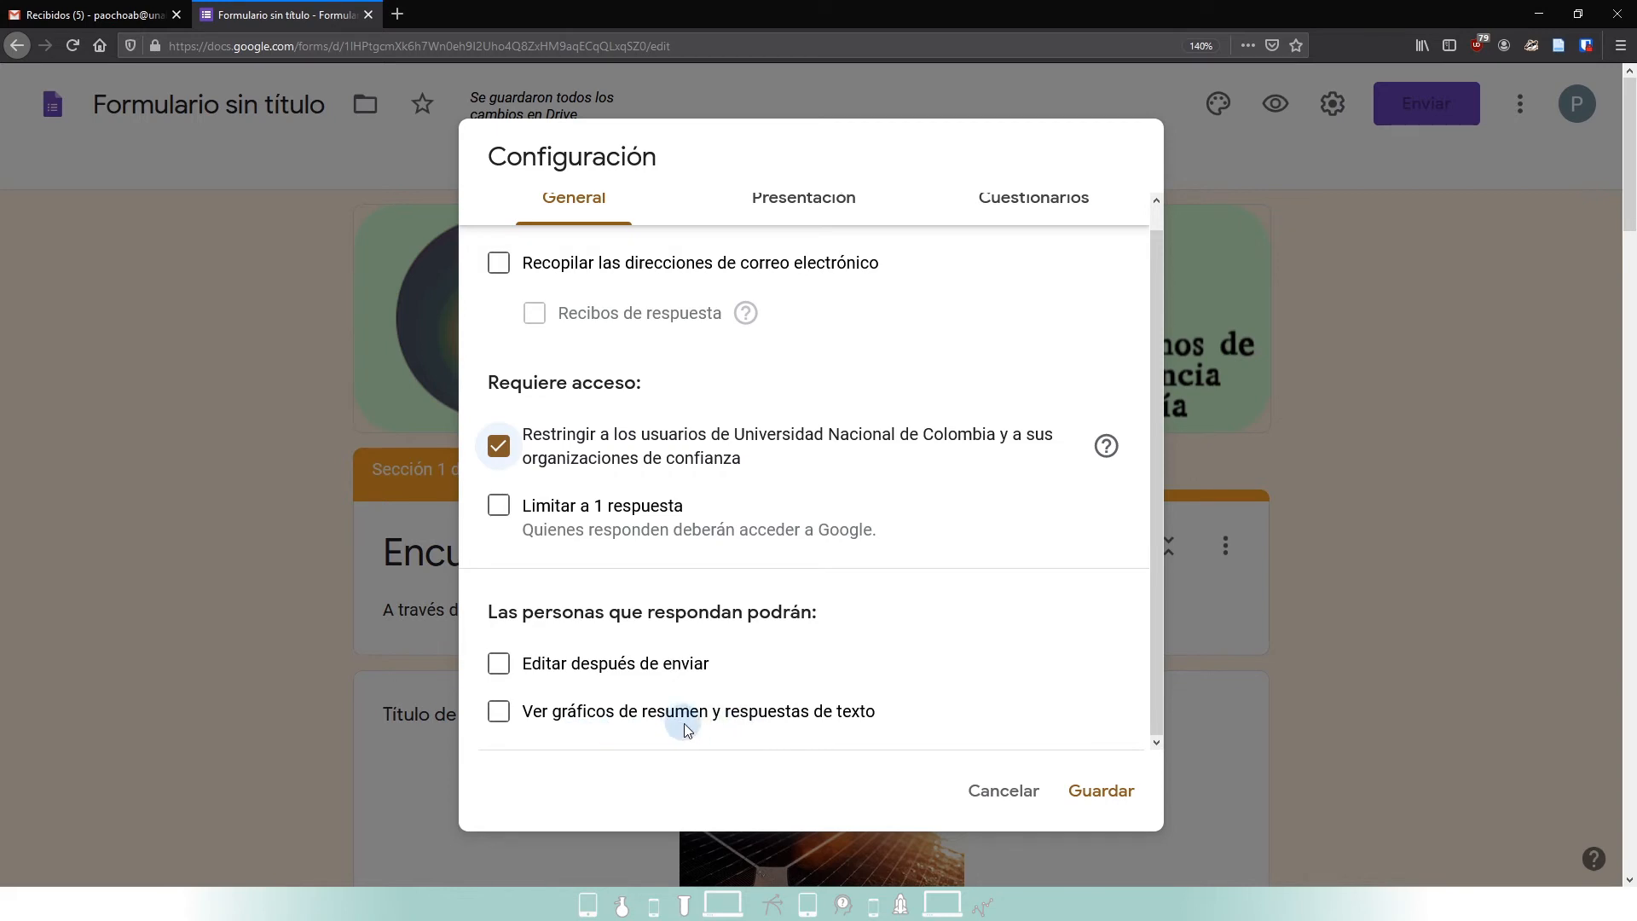
pyautogui.scroll(1, 679, 387)
# - Examine the presentation settings, switching the link for submitting another response off and back on
pyautogui.click(804, 220)
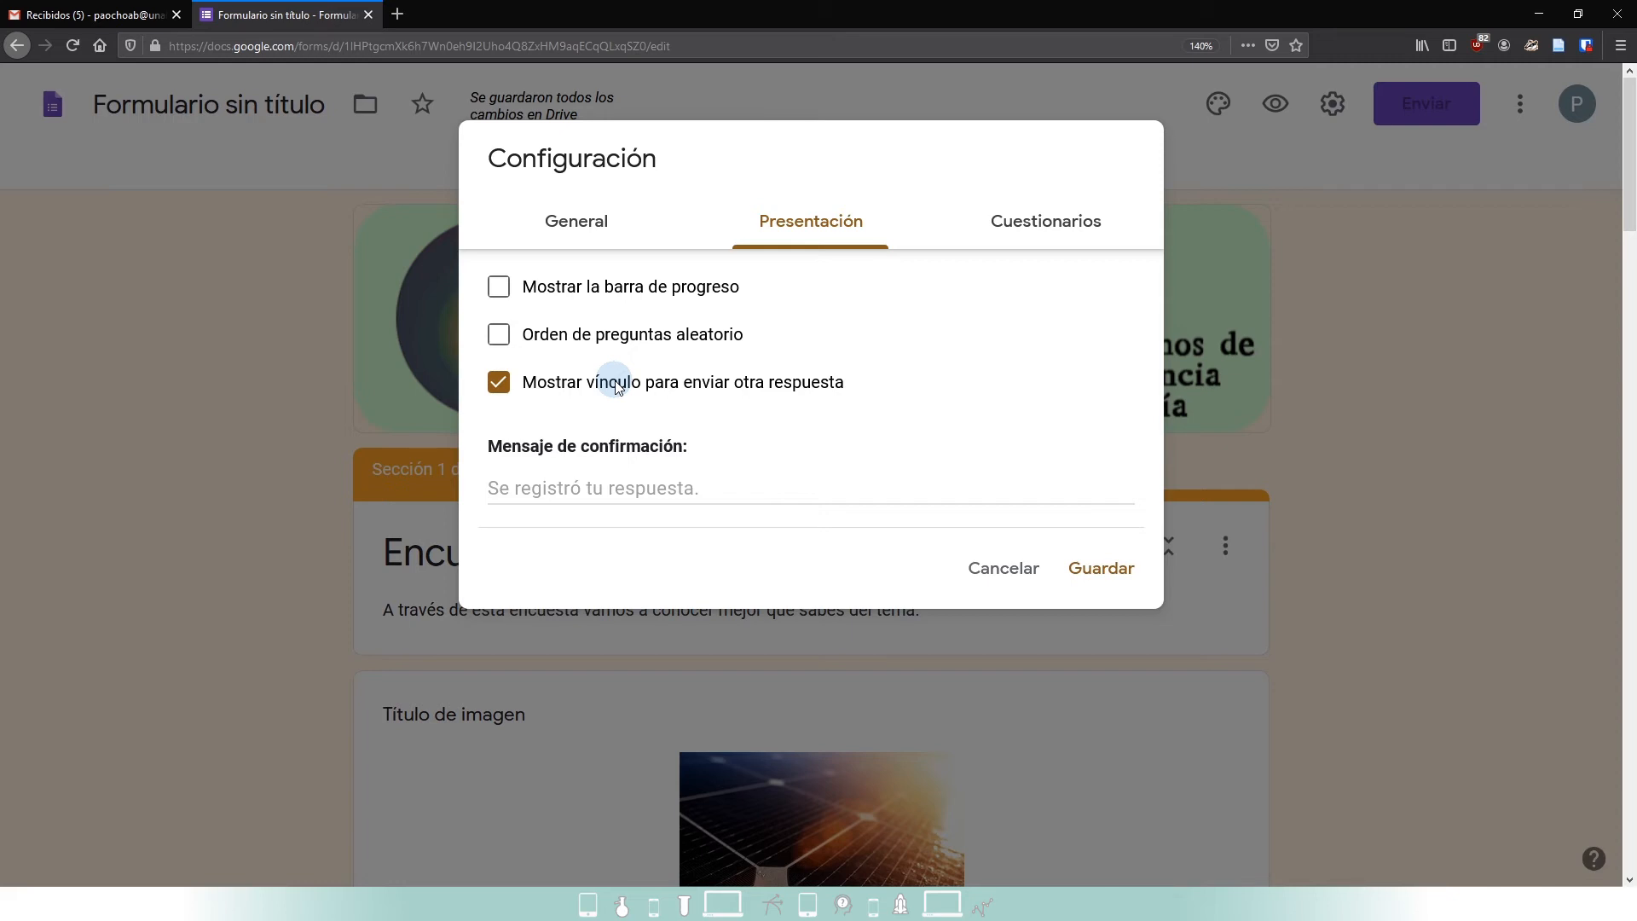
pyautogui.click(499, 387)
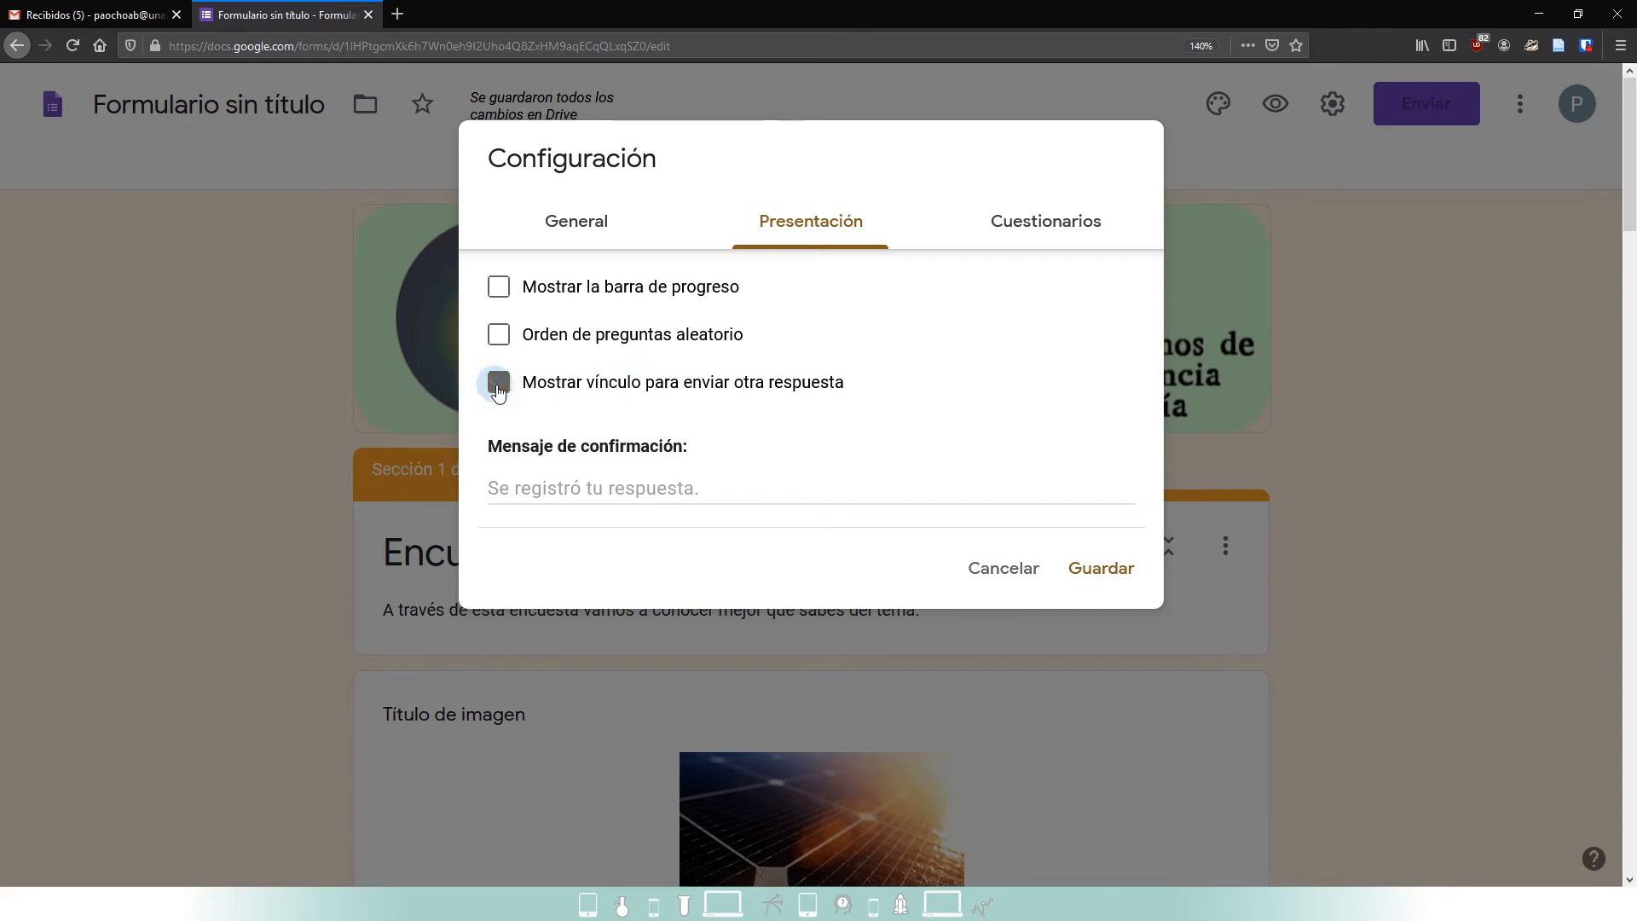
pyautogui.click(499, 389)
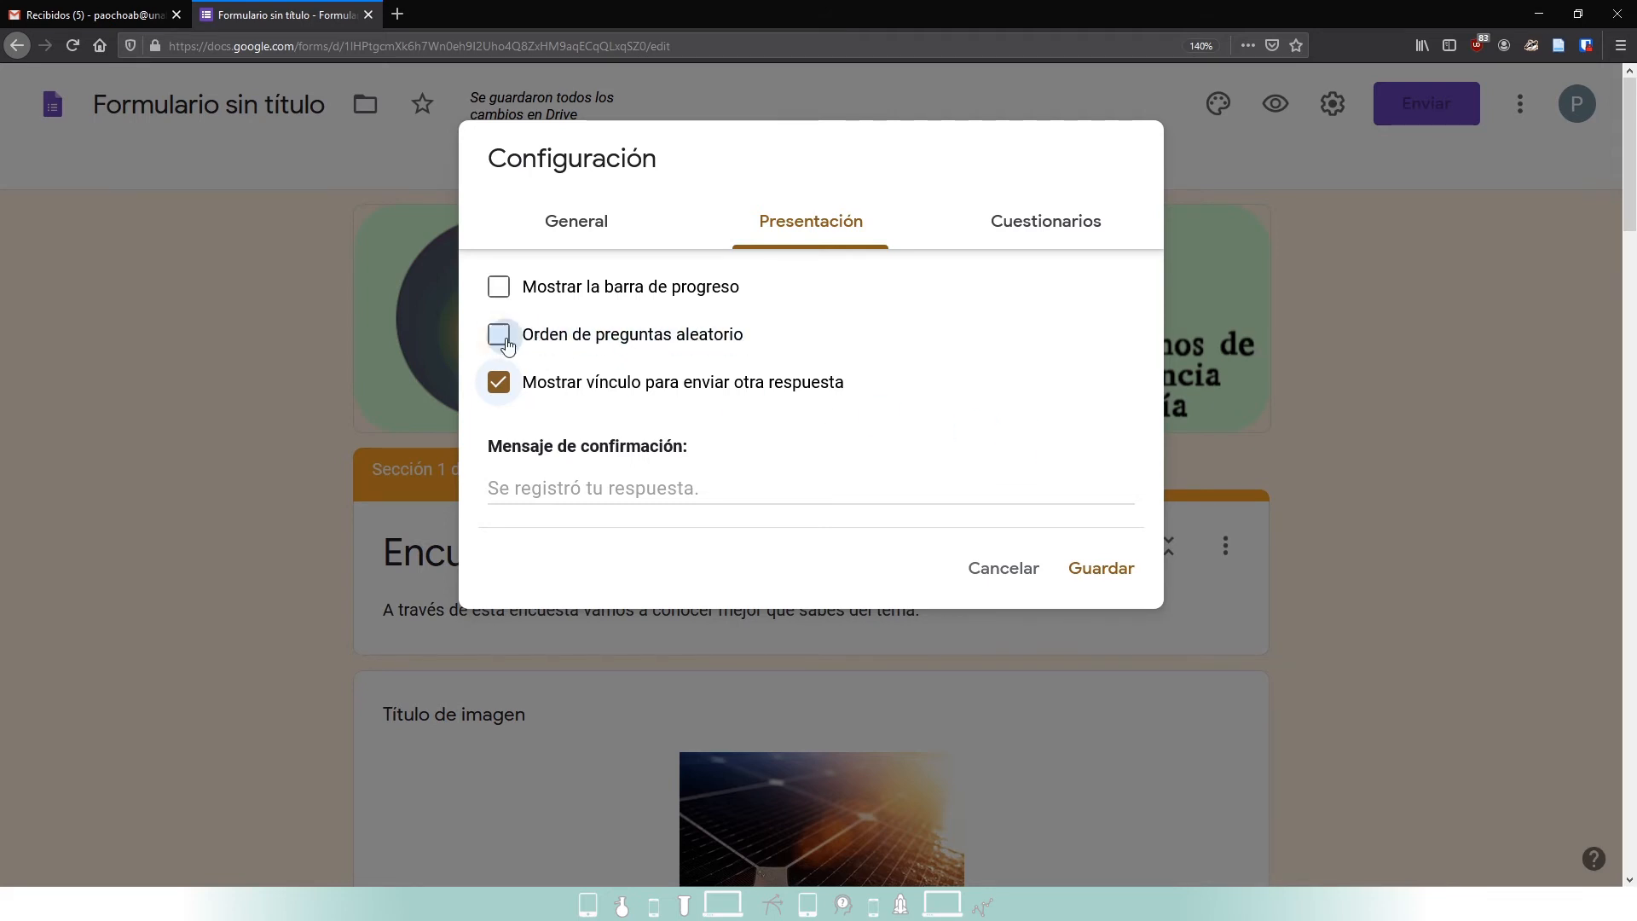
# - Review the quiz settings without converting the form into a quiz, return to the general options and save the configuration
pyautogui.click(1051, 230)
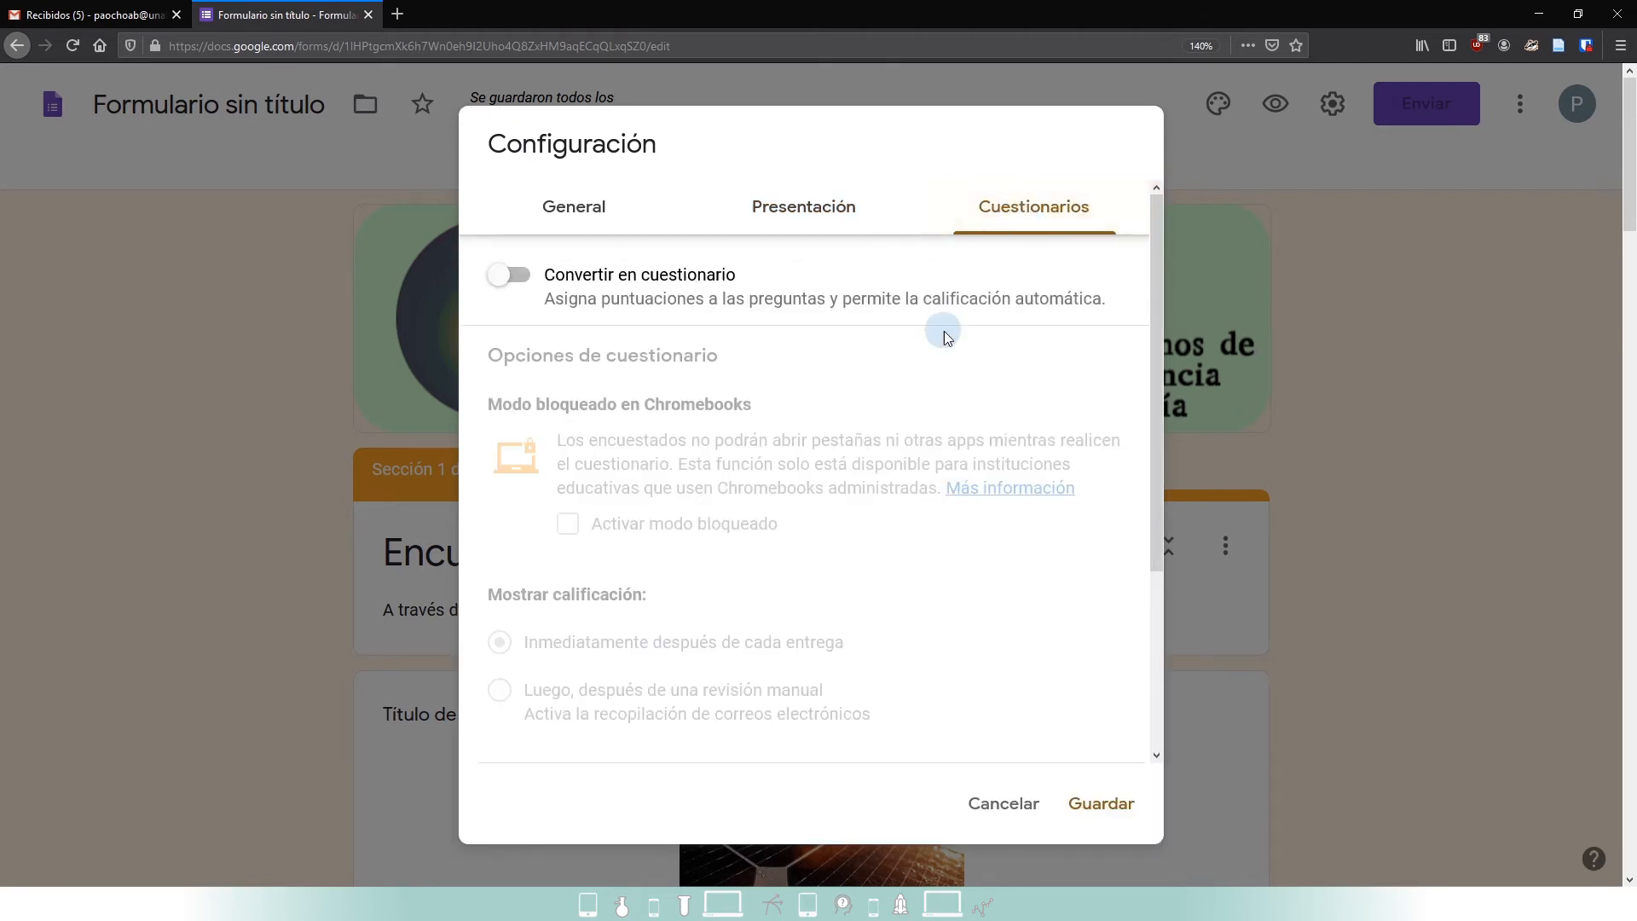
pyautogui.scroll(-3, 953, 438)
pyautogui.scroll(3, 953, 438)
pyautogui.click(595, 220)
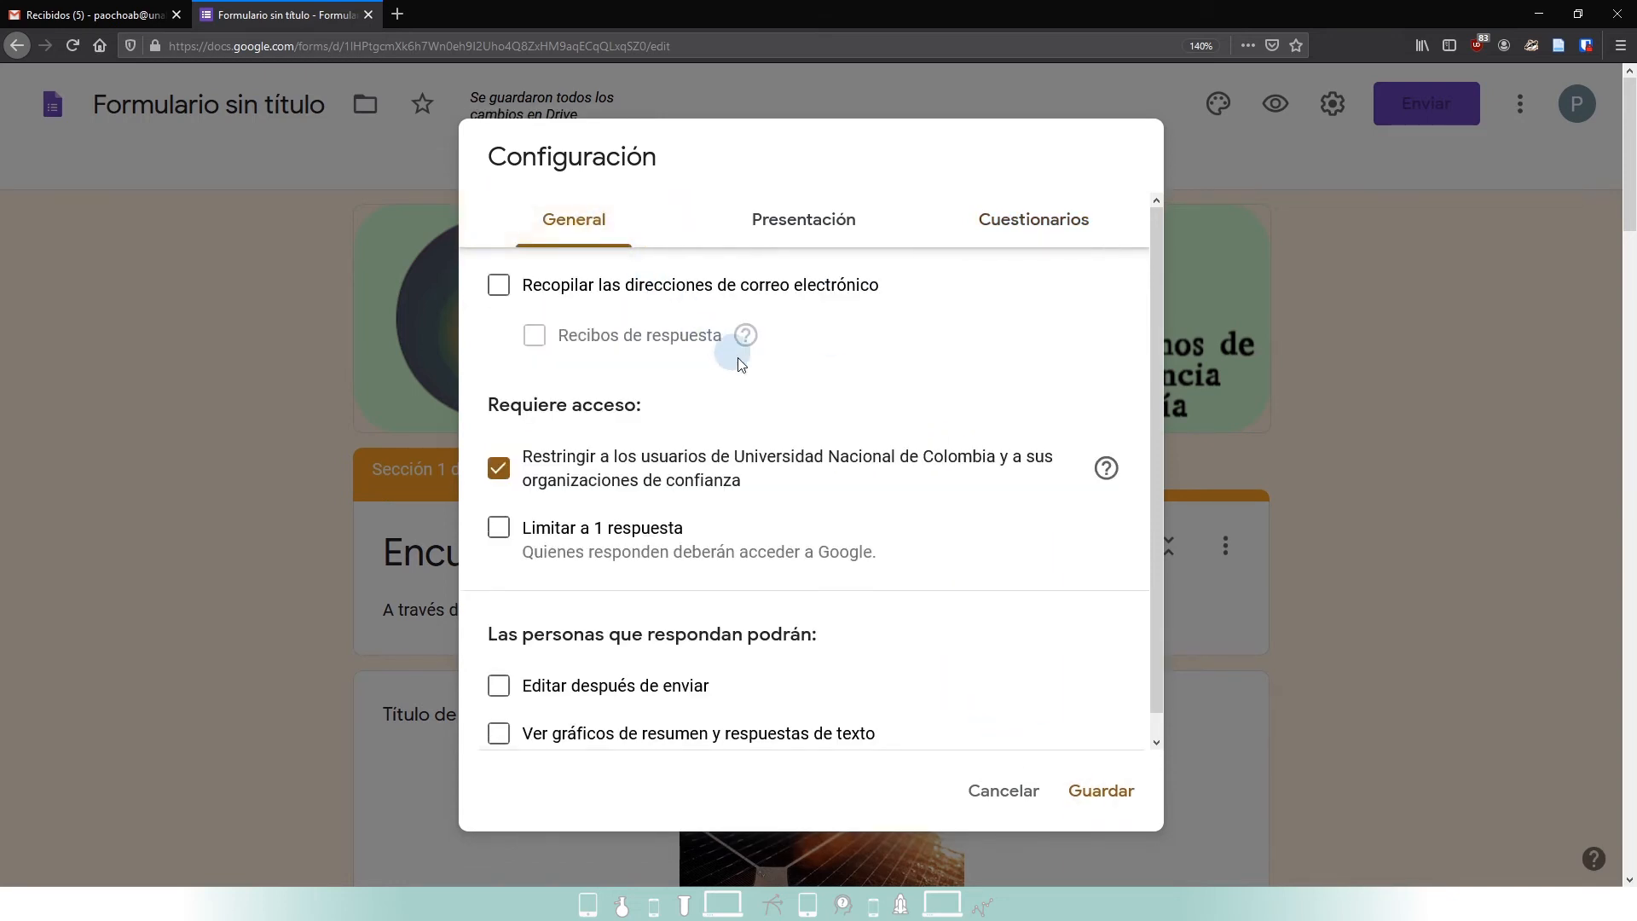
pyautogui.click(1092, 802)
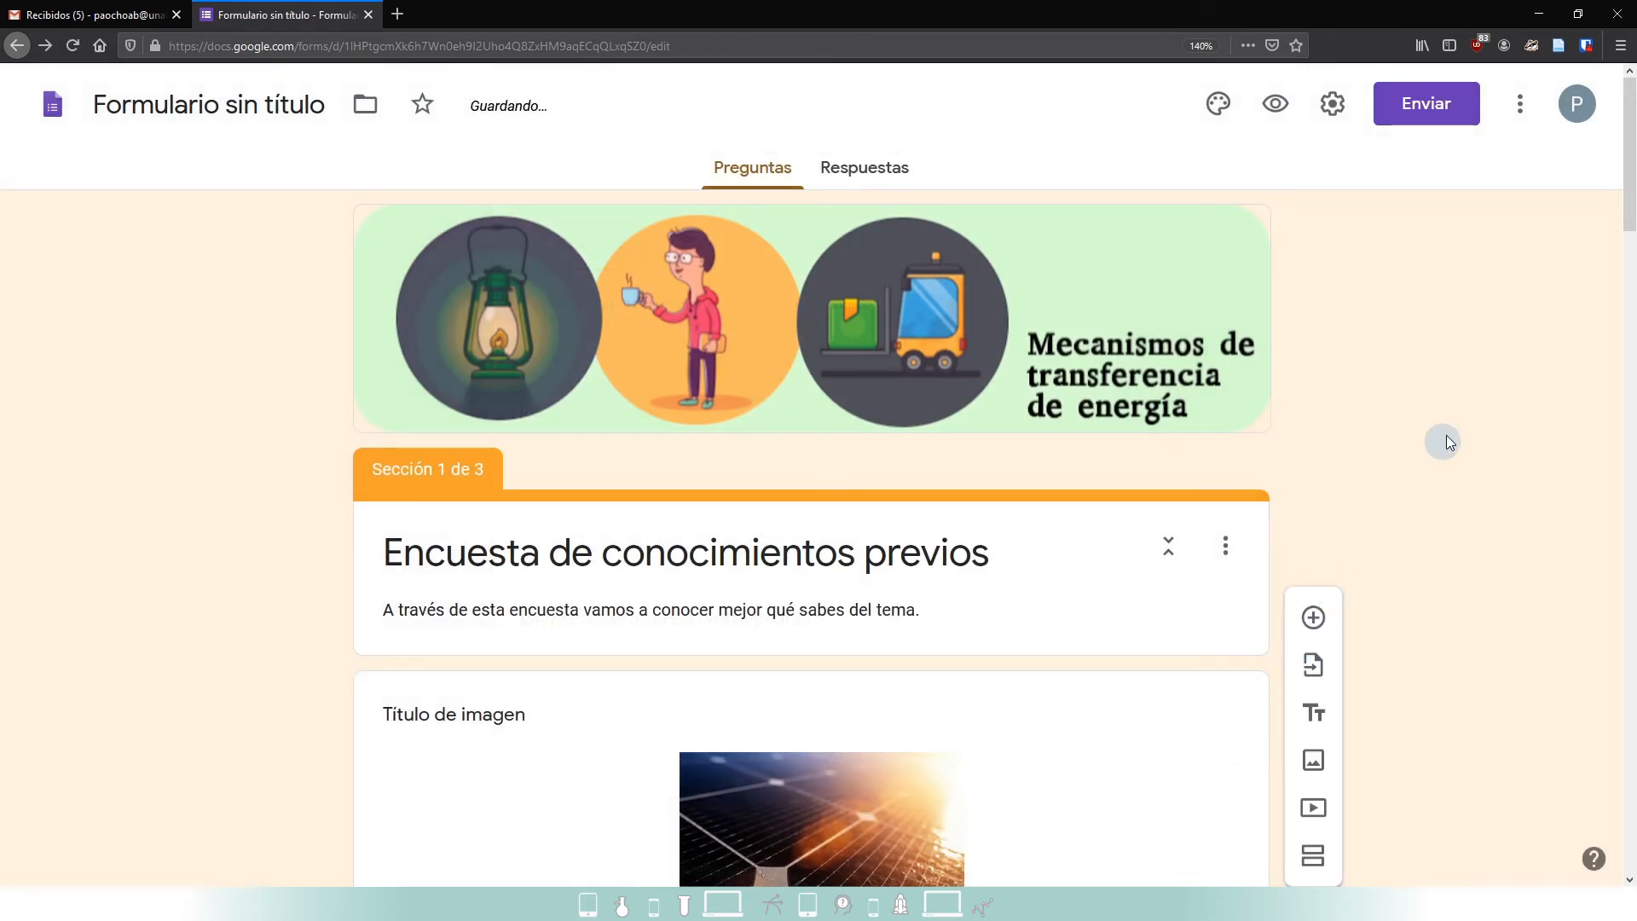
# - Open the form's sending options and examine the email, link and HTML embed methods
pyautogui.click(1422, 119)
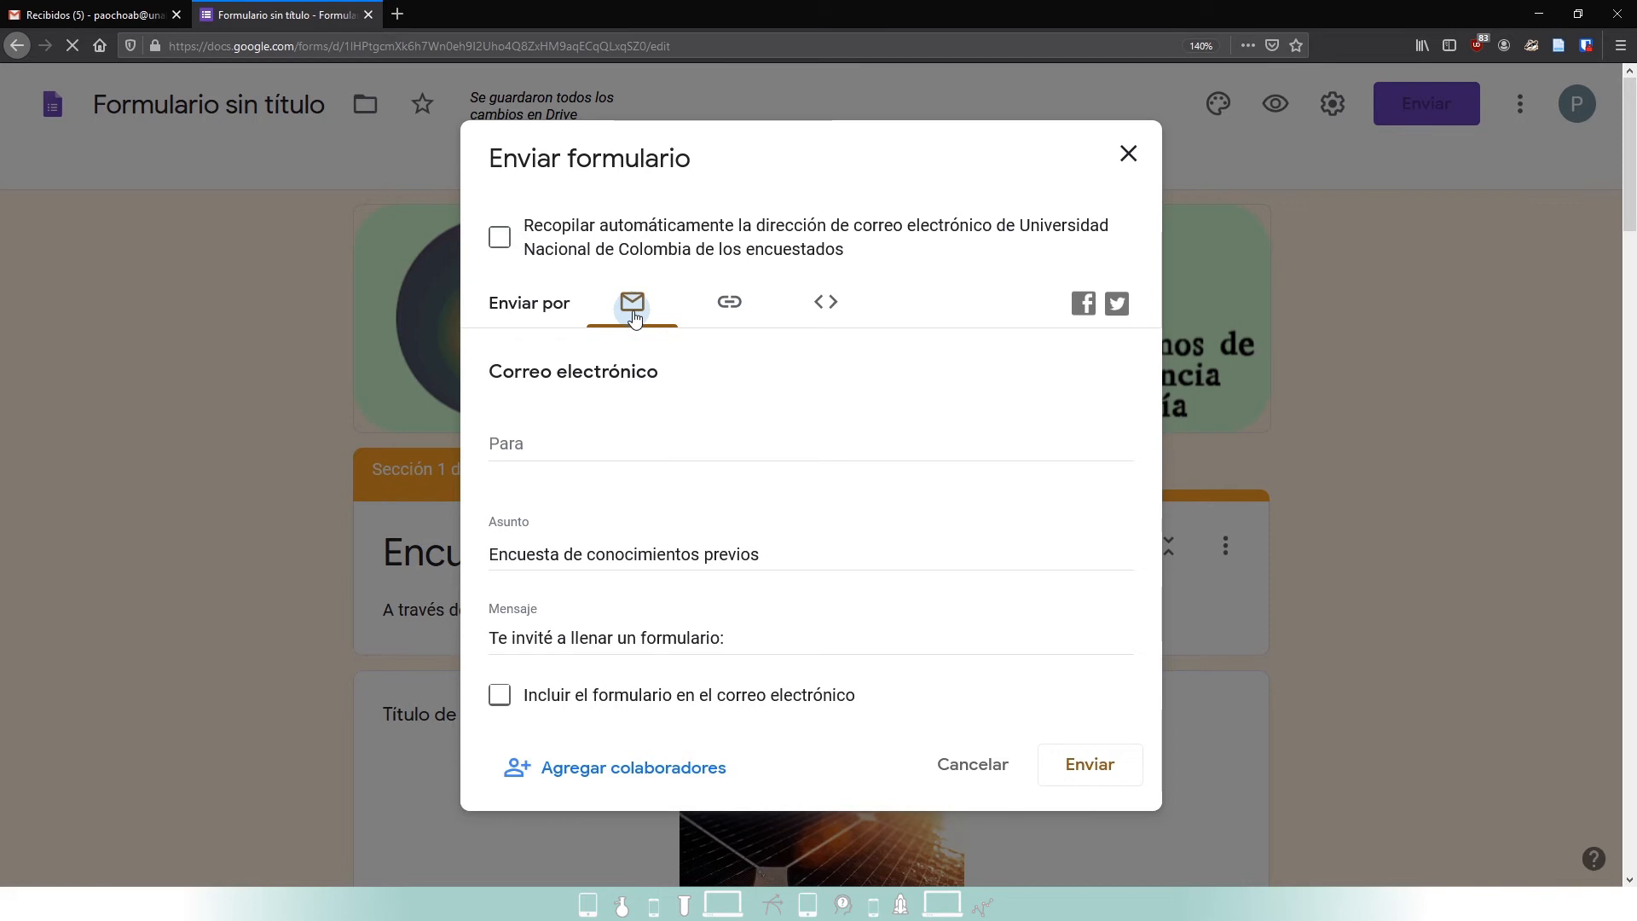
pyautogui.click(725, 307)
pyautogui.click(529, 416)
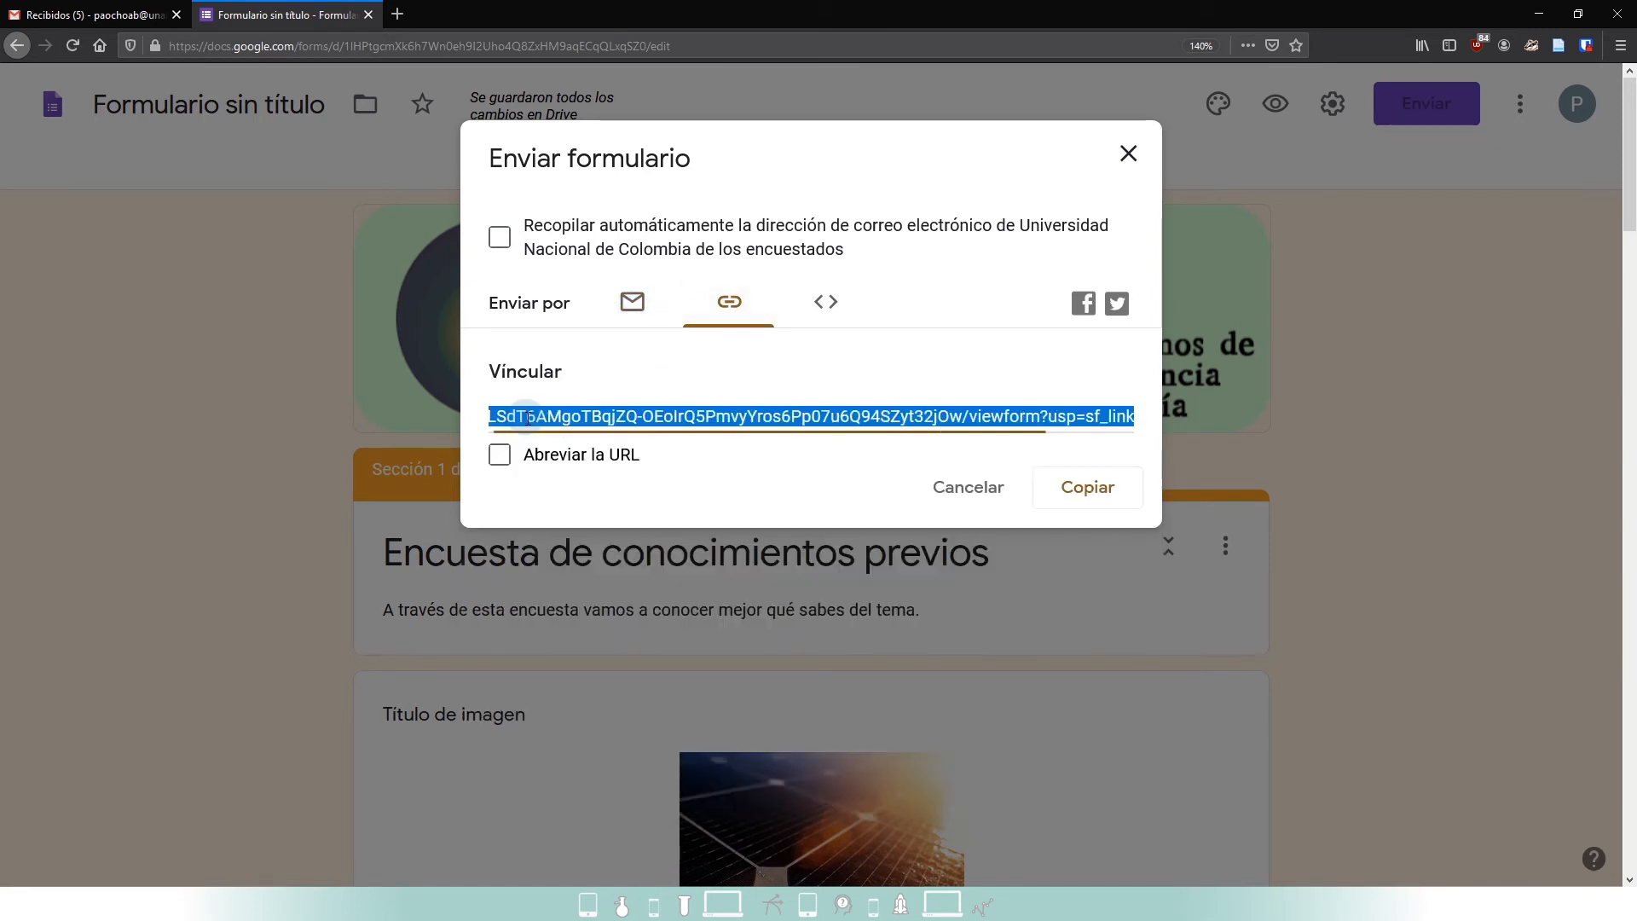
pyautogui.click(827, 316)
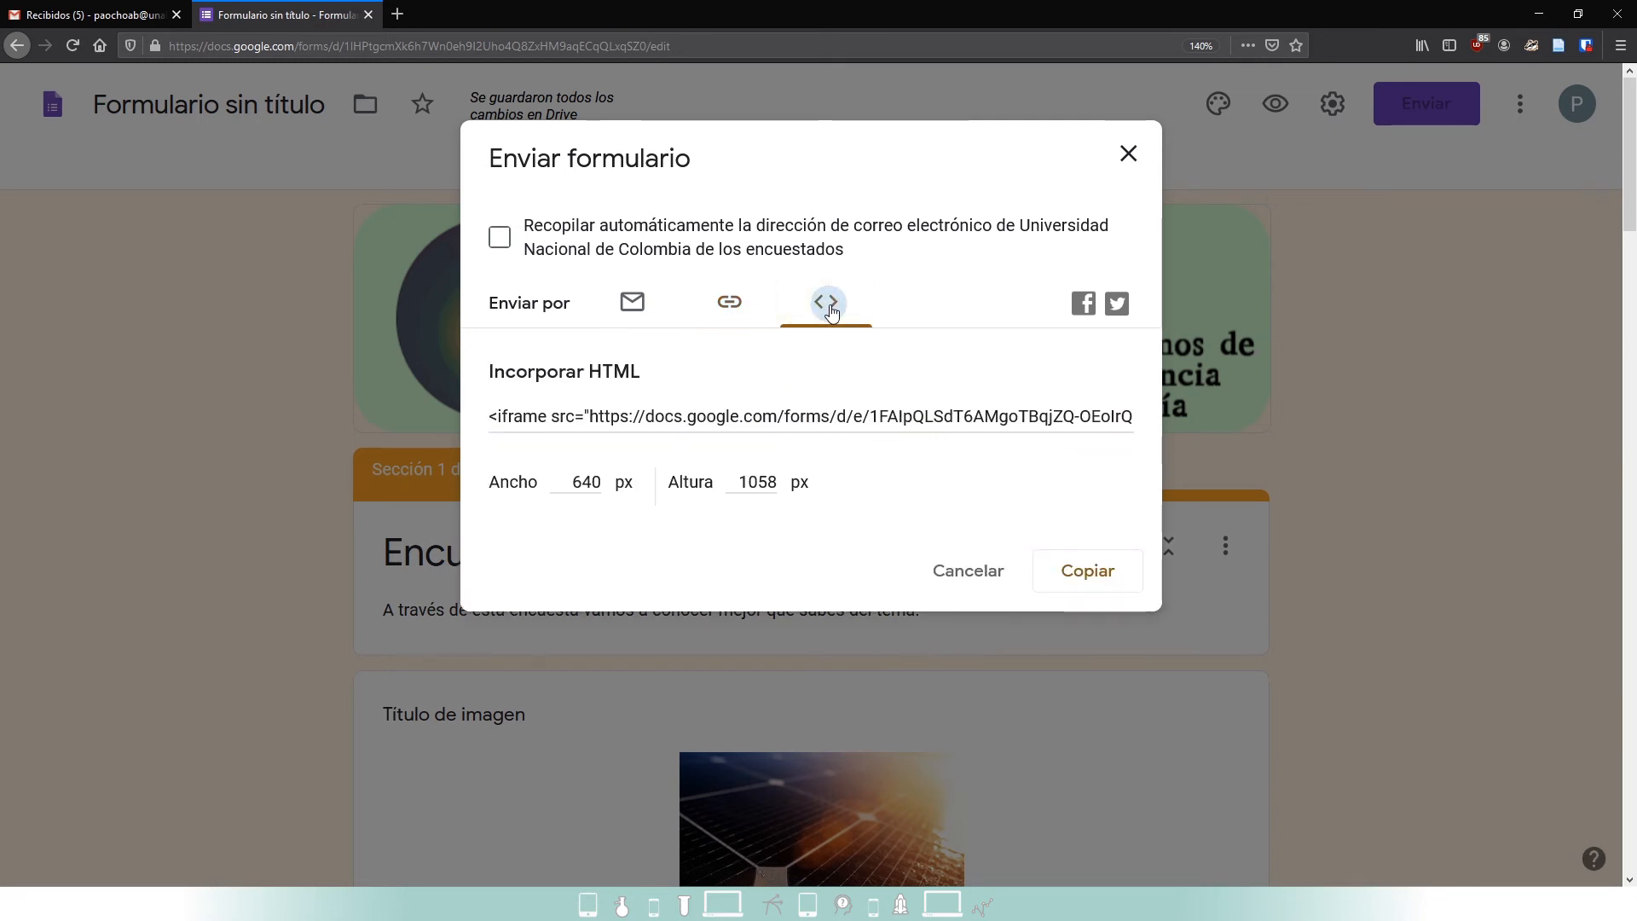
pyautogui.click(706, 421)
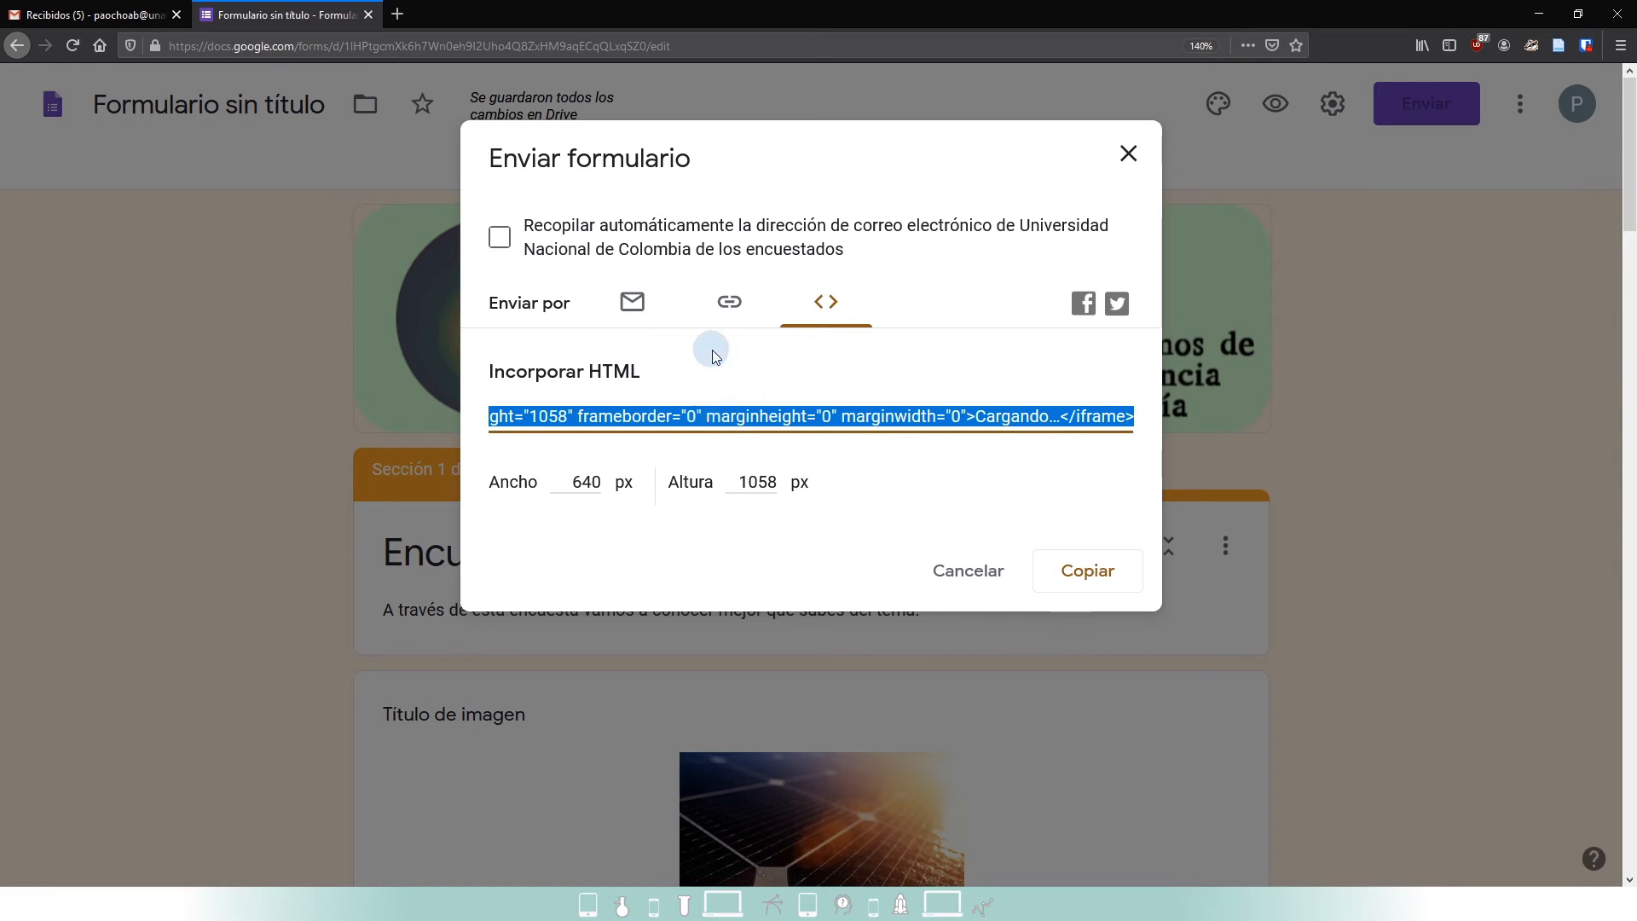
# - Show the form's sharing link, shorten and select its URL, and close the sending options without sending
pyautogui.click(734, 315)
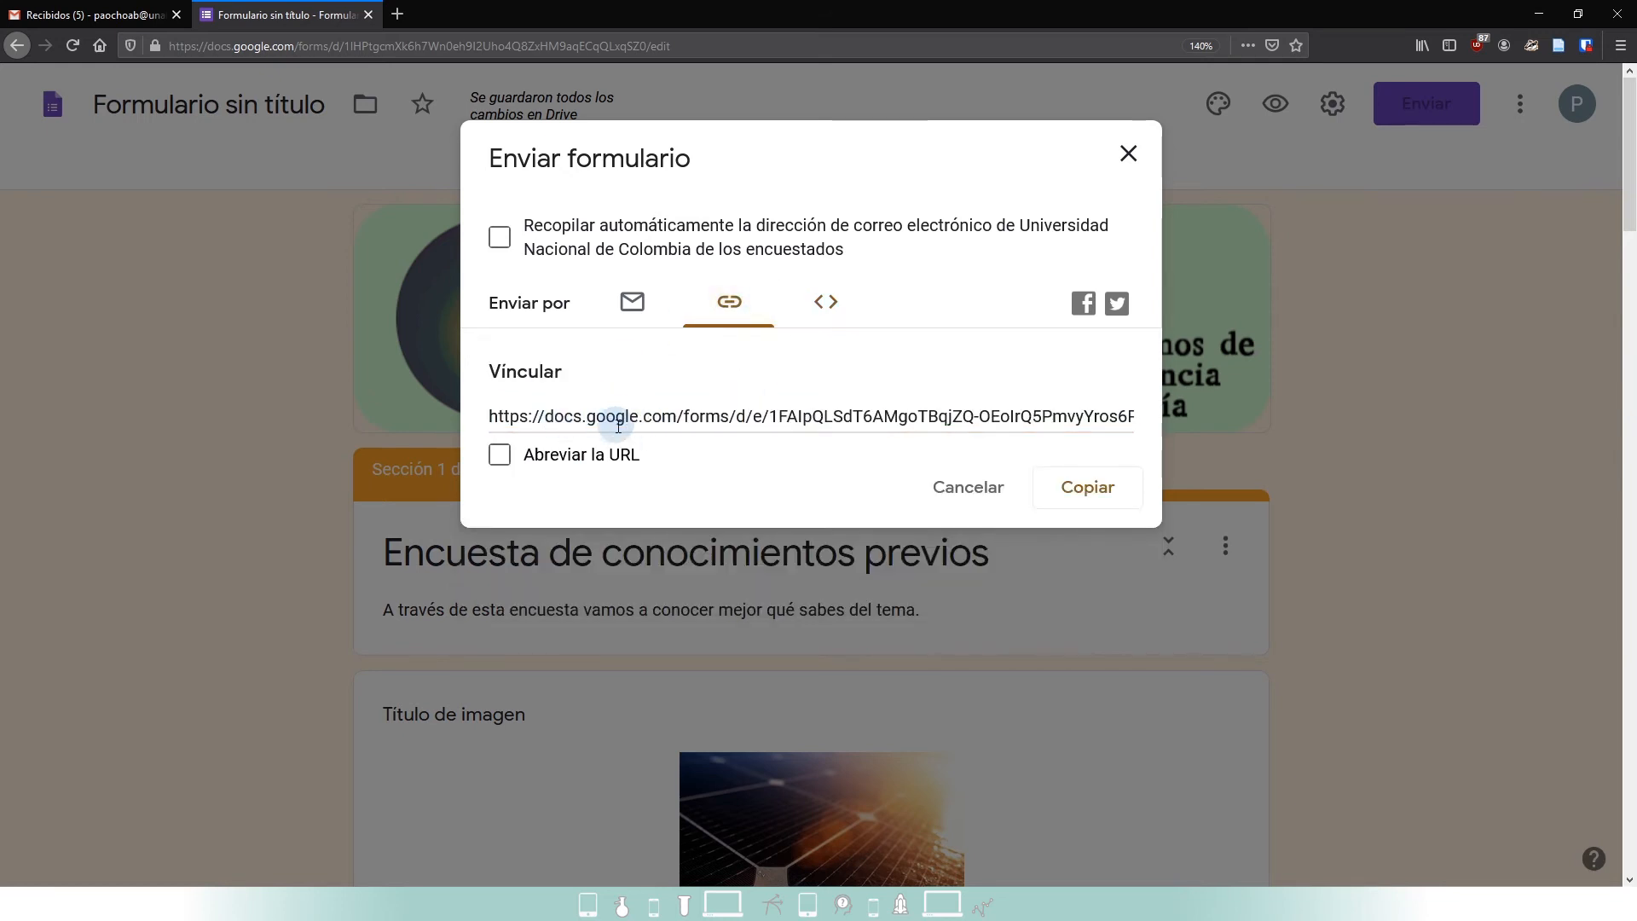
pyautogui.click(562, 421)
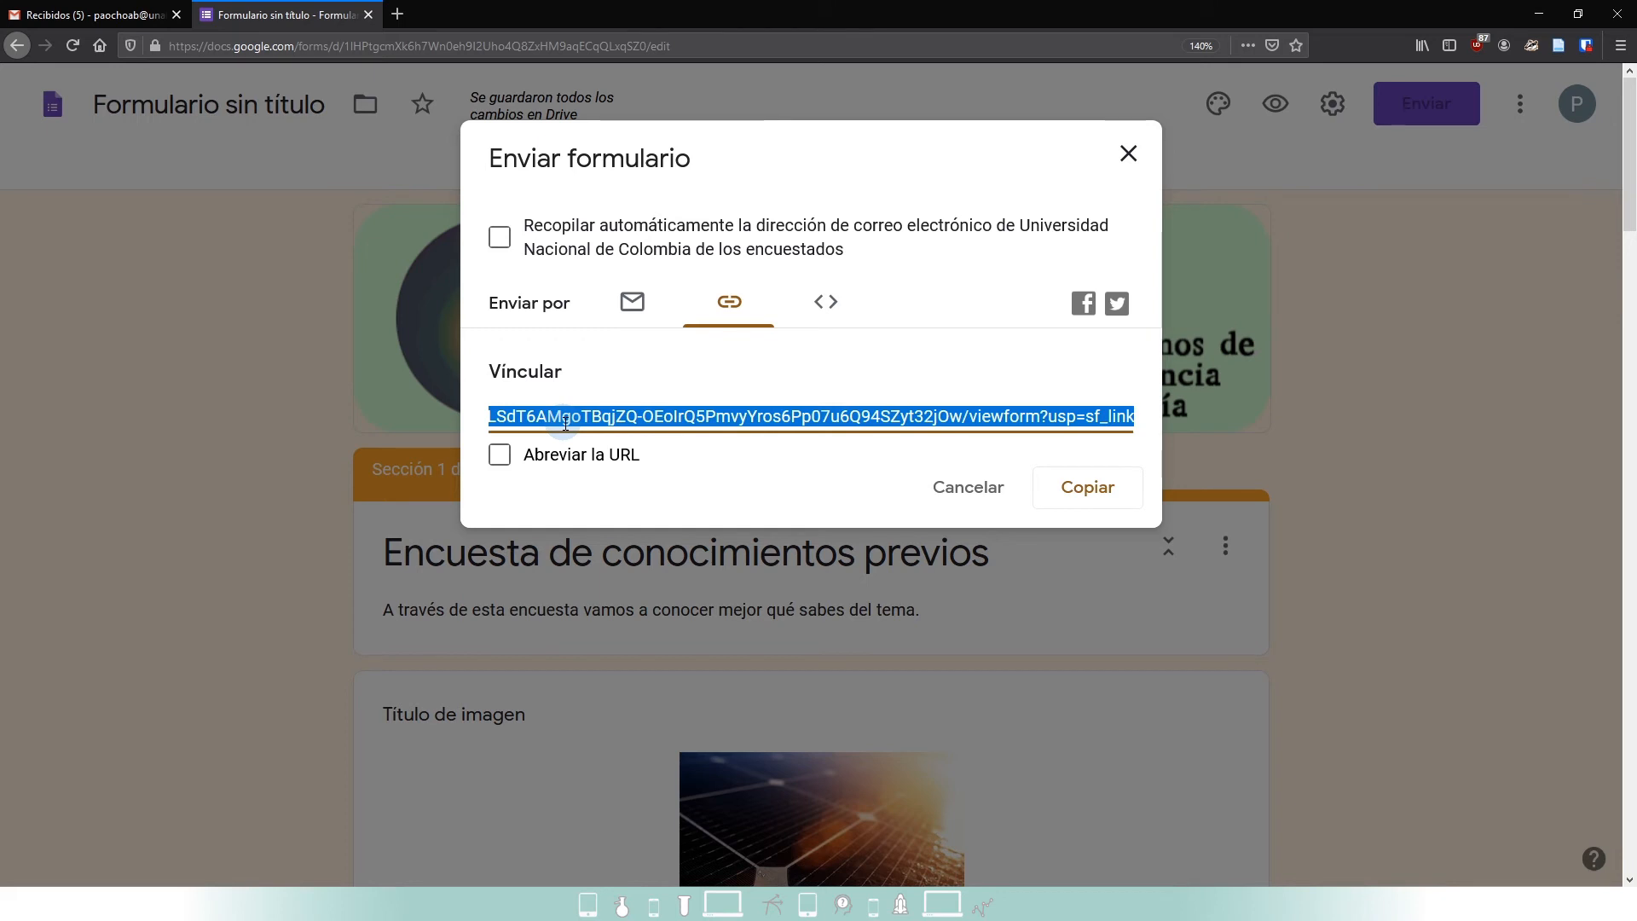
pyautogui.click(501, 461)
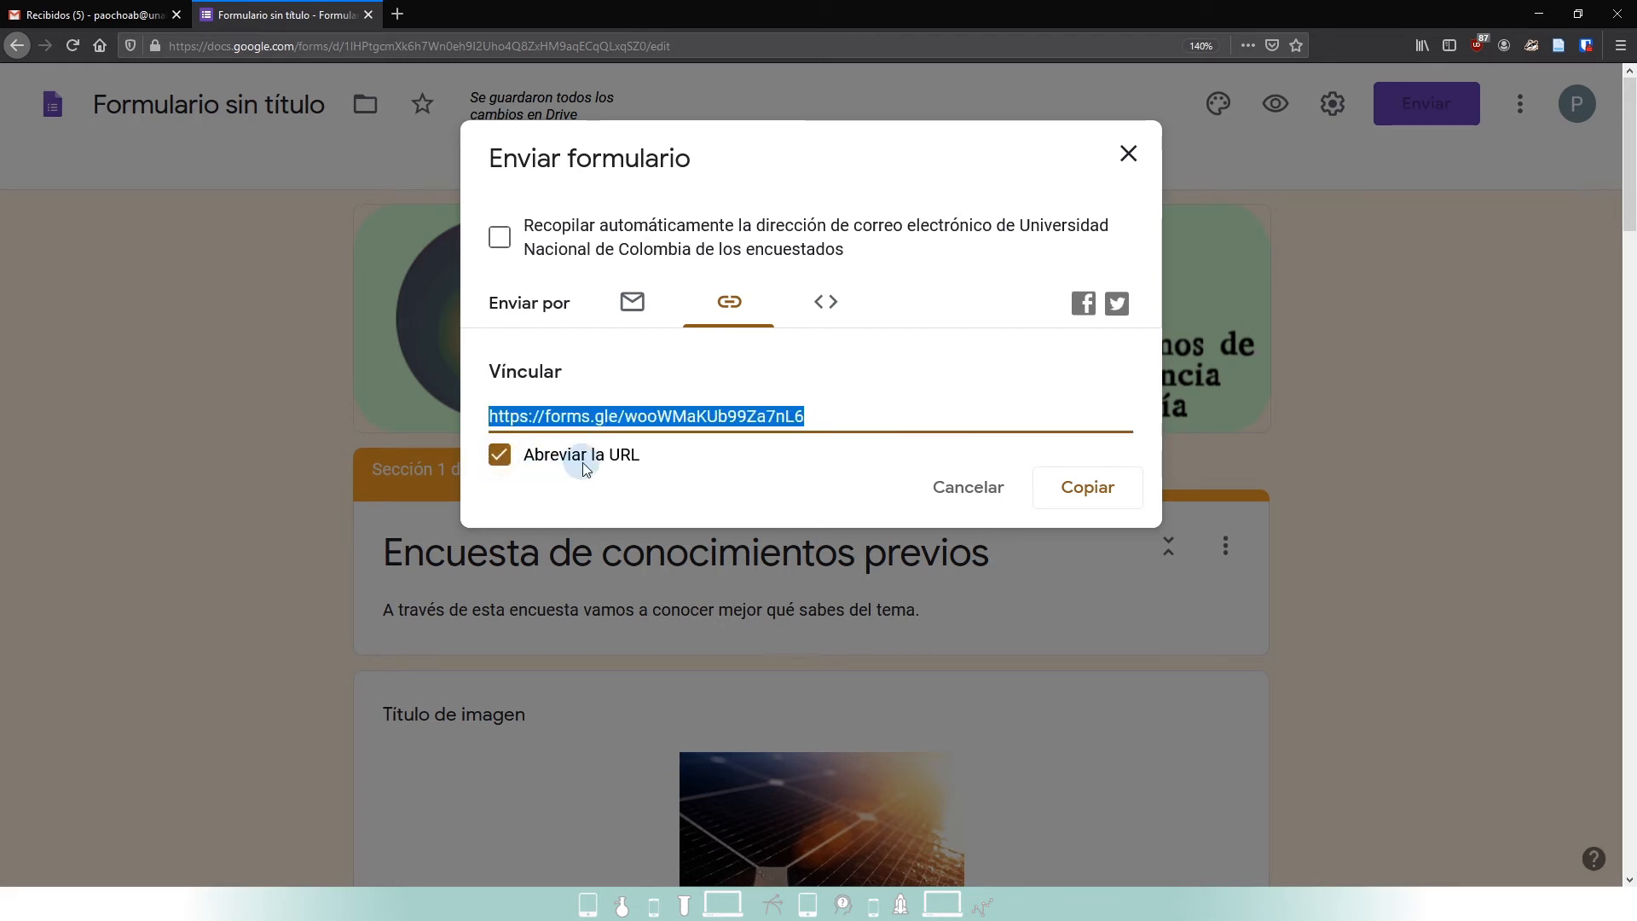
pyautogui.click(847, 418)
pyautogui.click(808, 417)
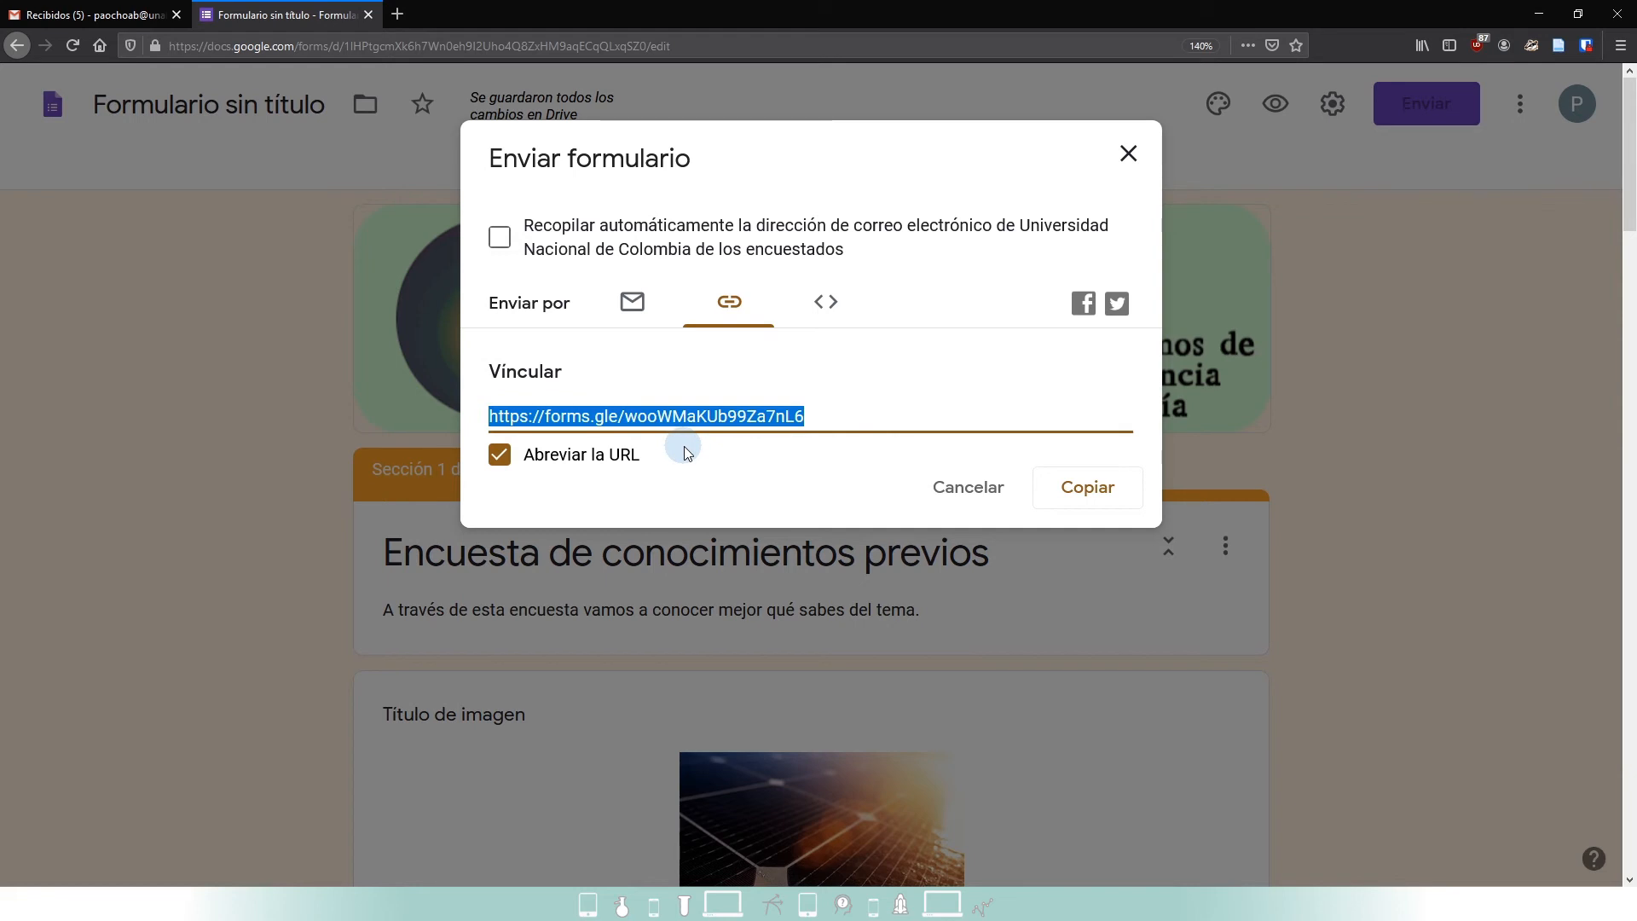
pyautogui.click(986, 489)
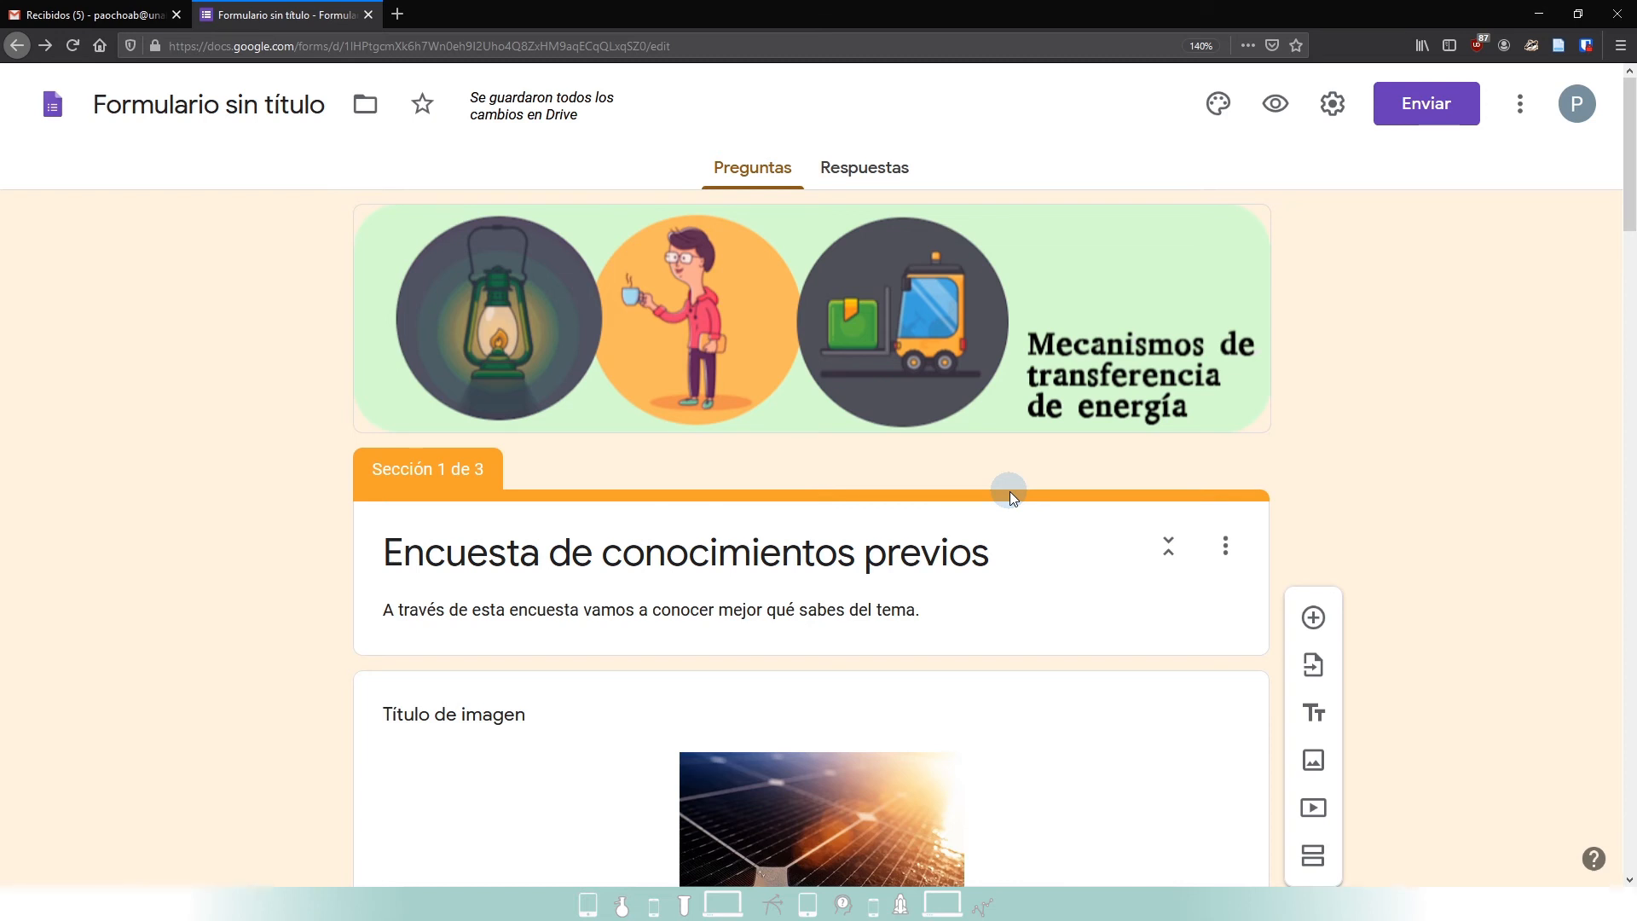
# - Name the form file "Encuesta de conocimientos previos" and compare it with the form's title
pyautogui.click(218, 109)
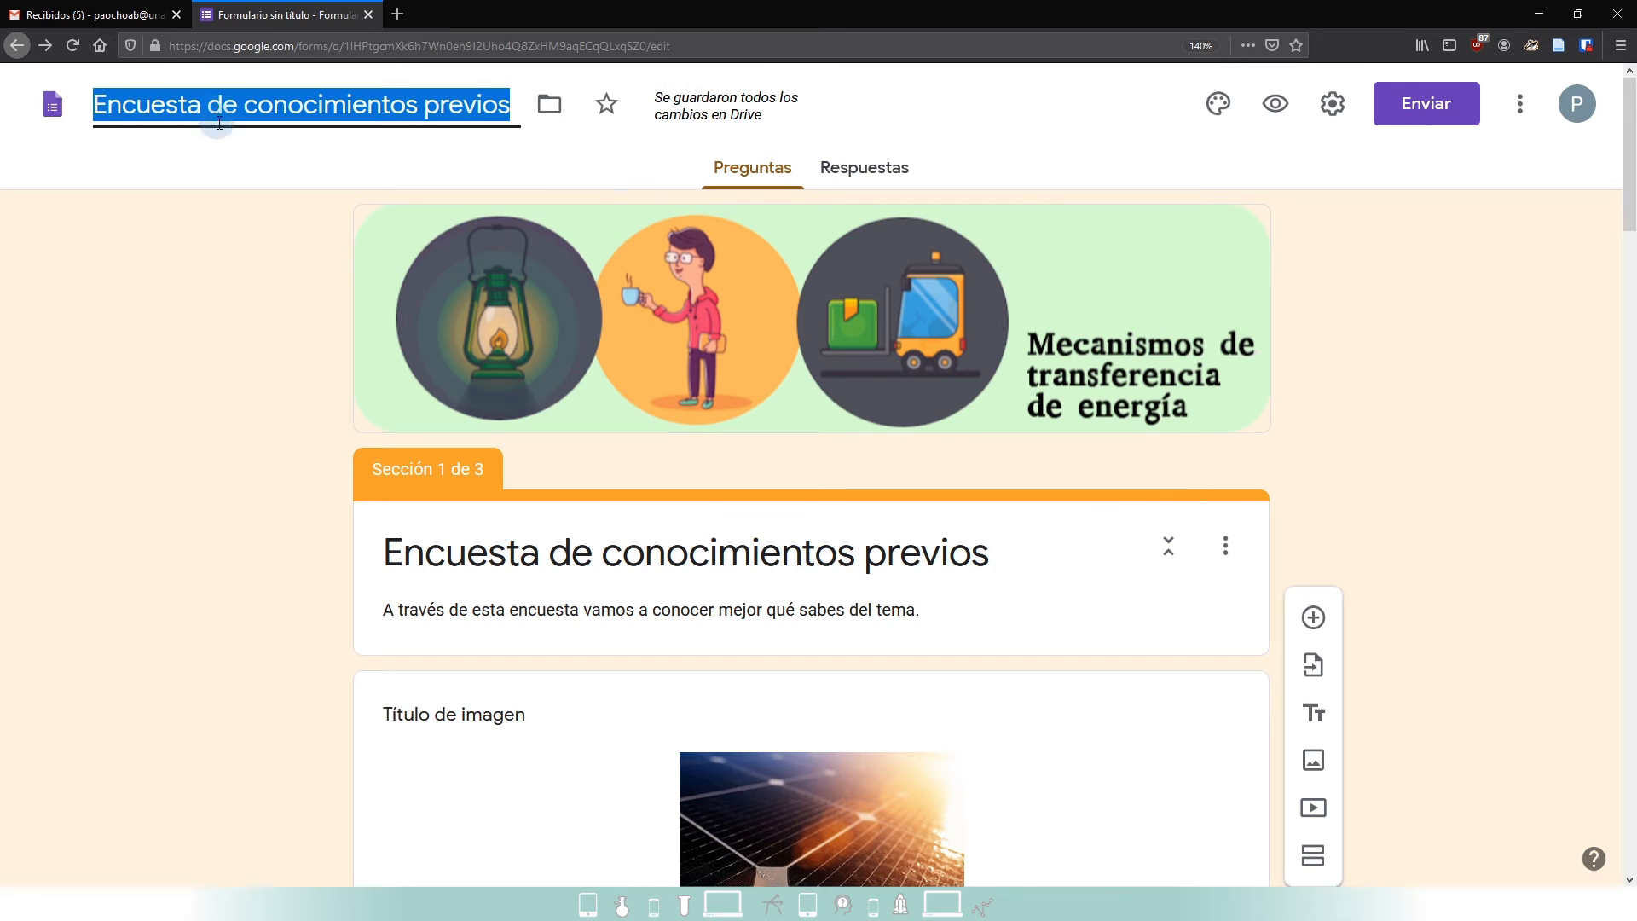
pyautogui.click(229, 276)
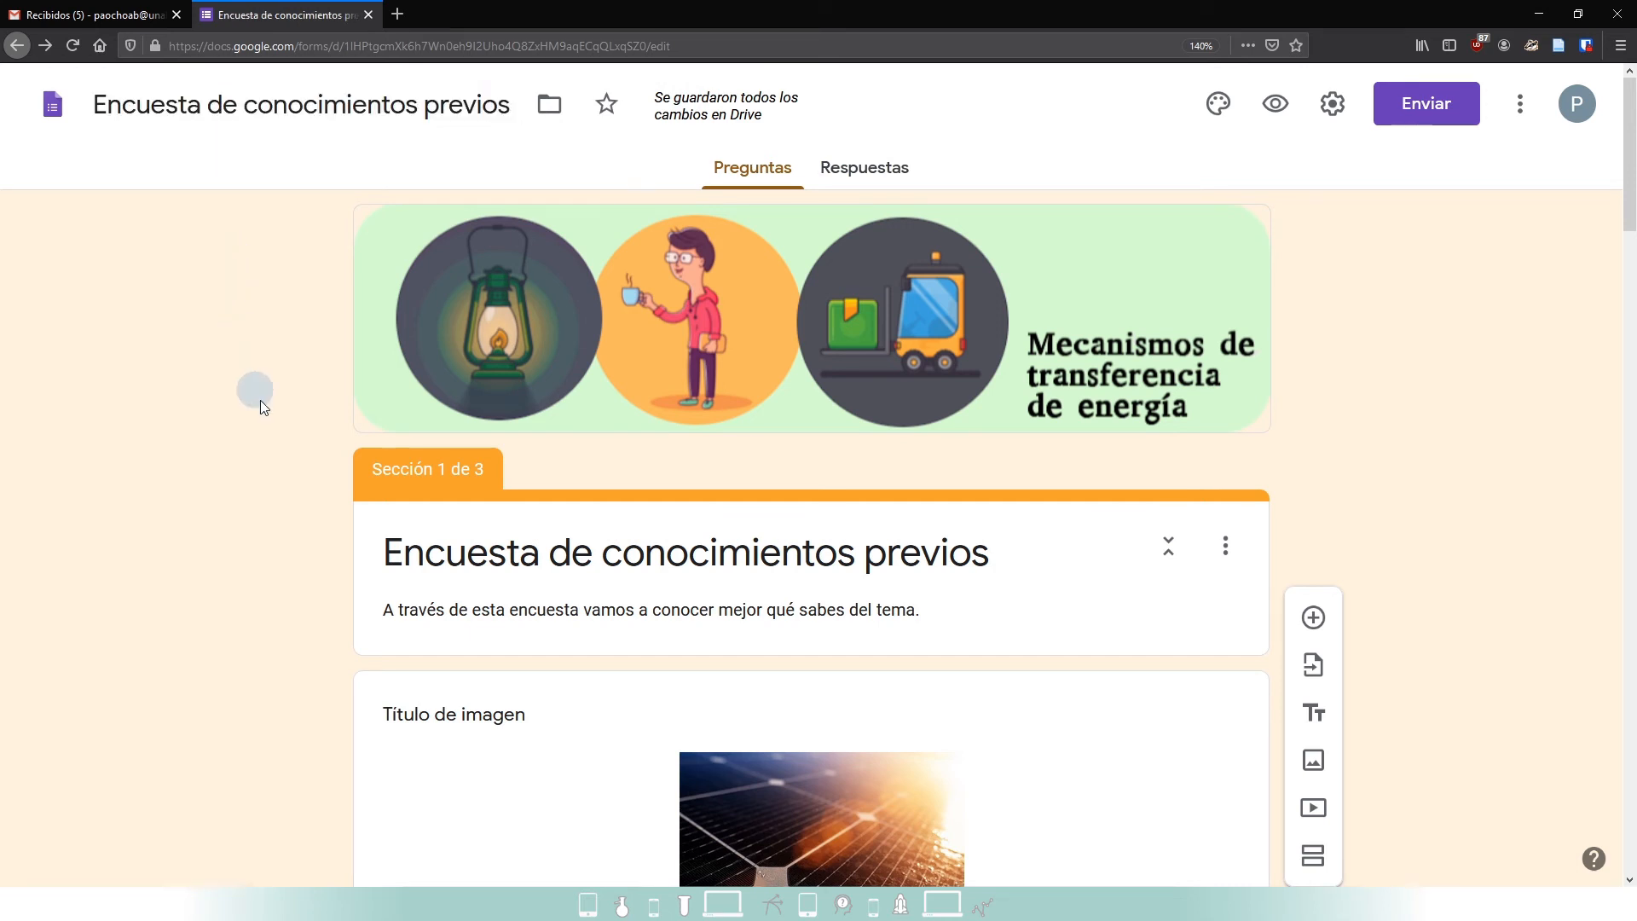
pyautogui.click(582, 565)
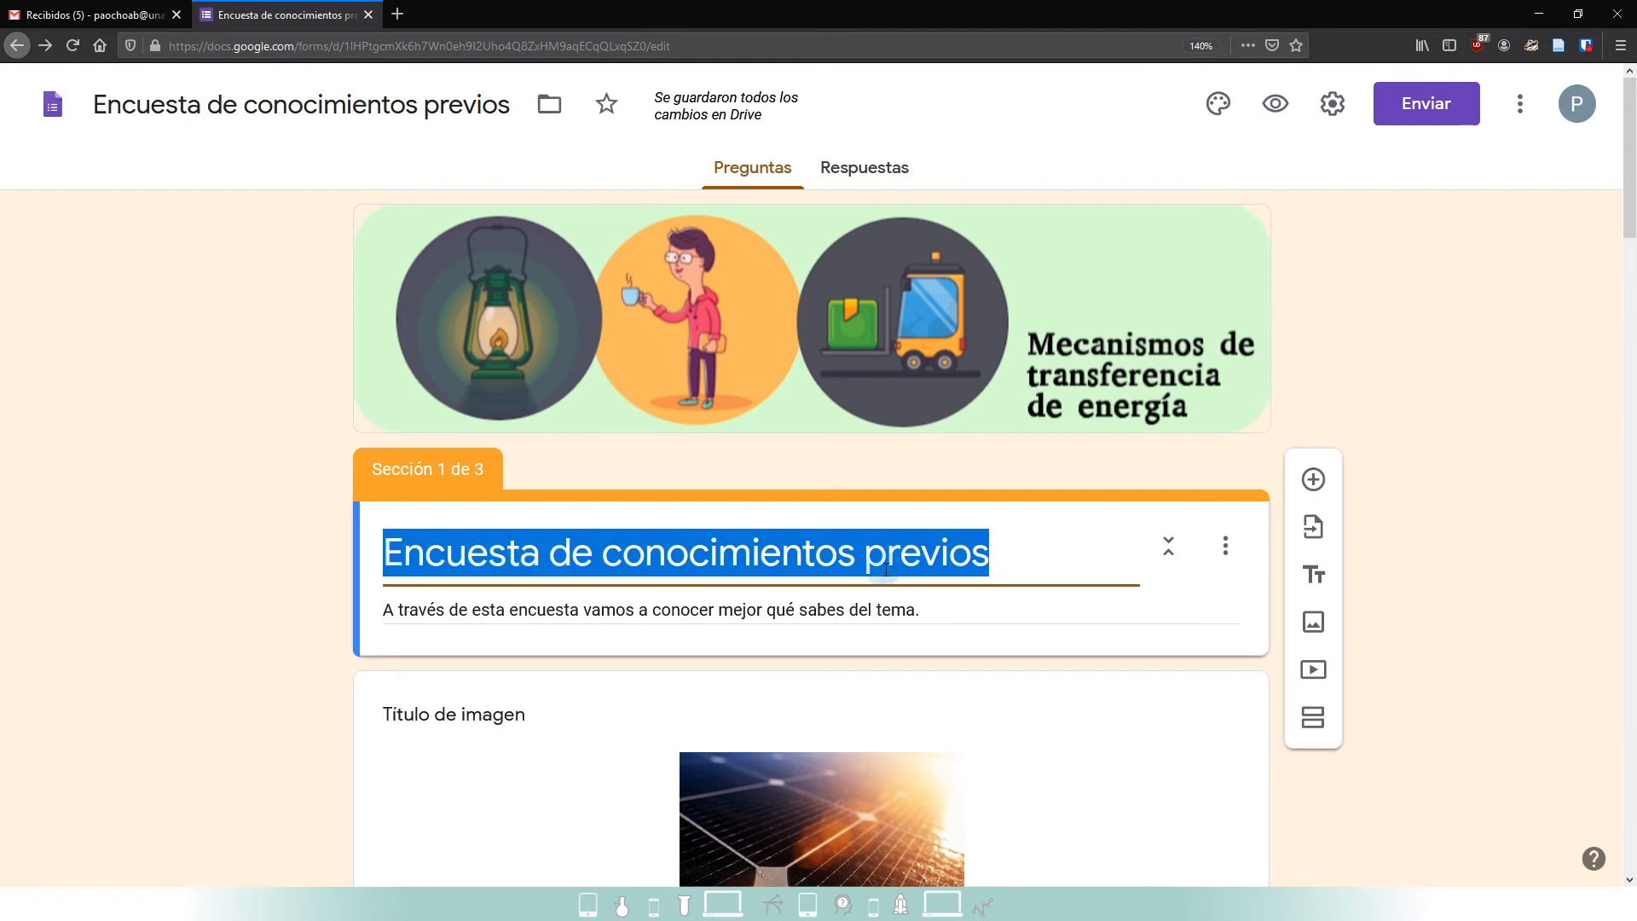
pyautogui.click(221, 512)
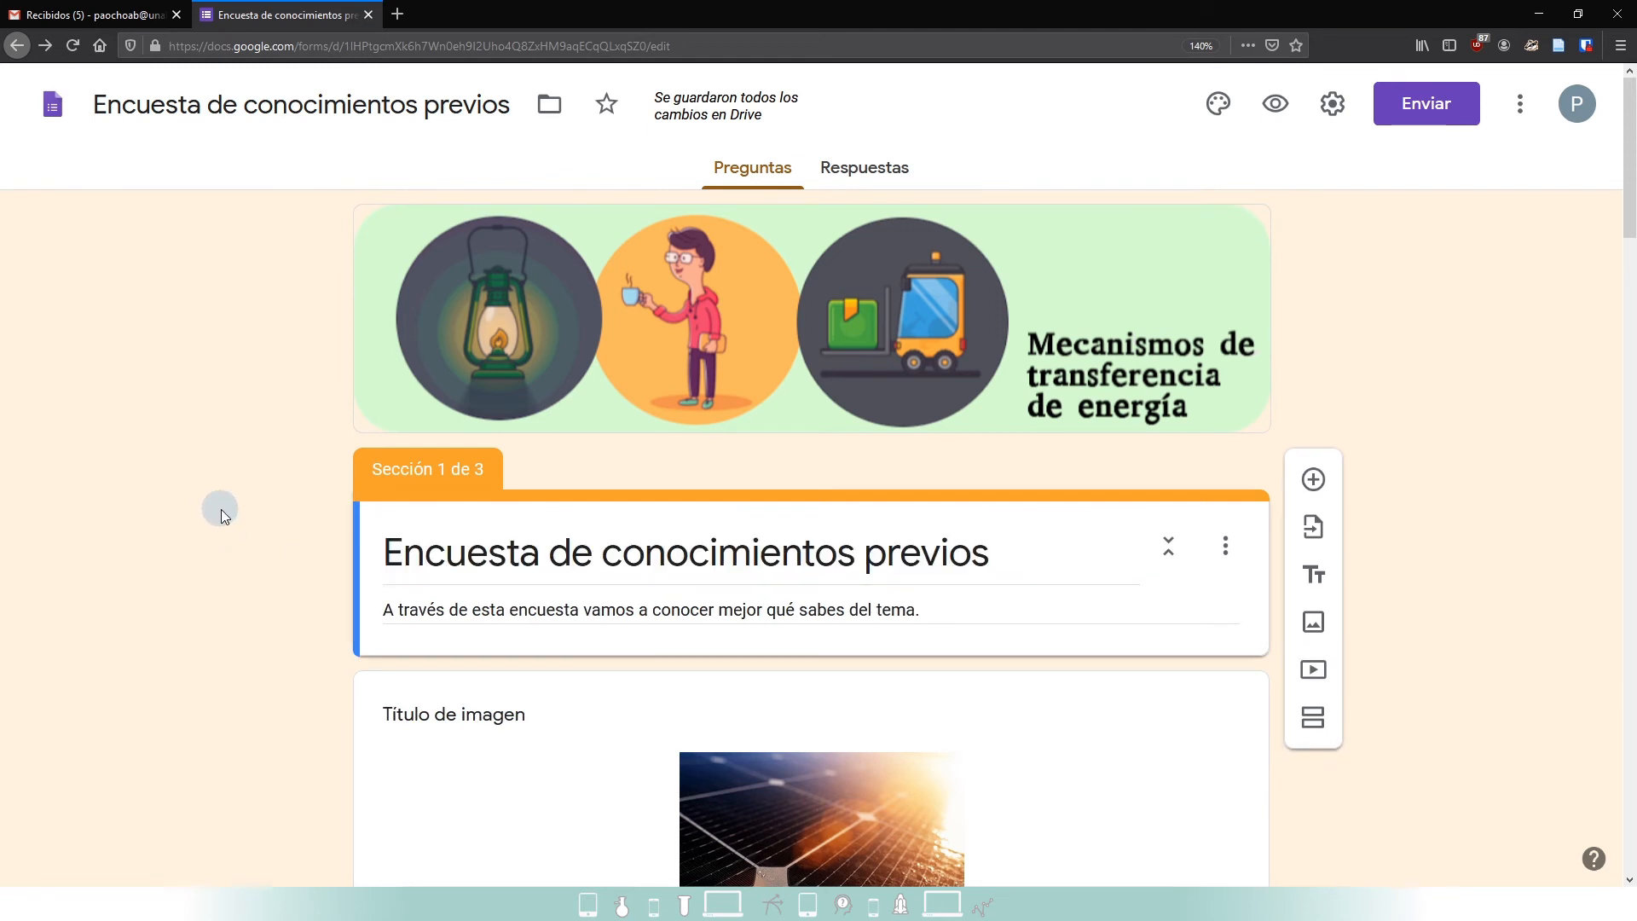
# - Start moving the form in Drive, choosing the TICs-2-2020-1S folder inside documentos-202001 as its destination
pyautogui.click(542, 114)
pyautogui.click(543, 113)
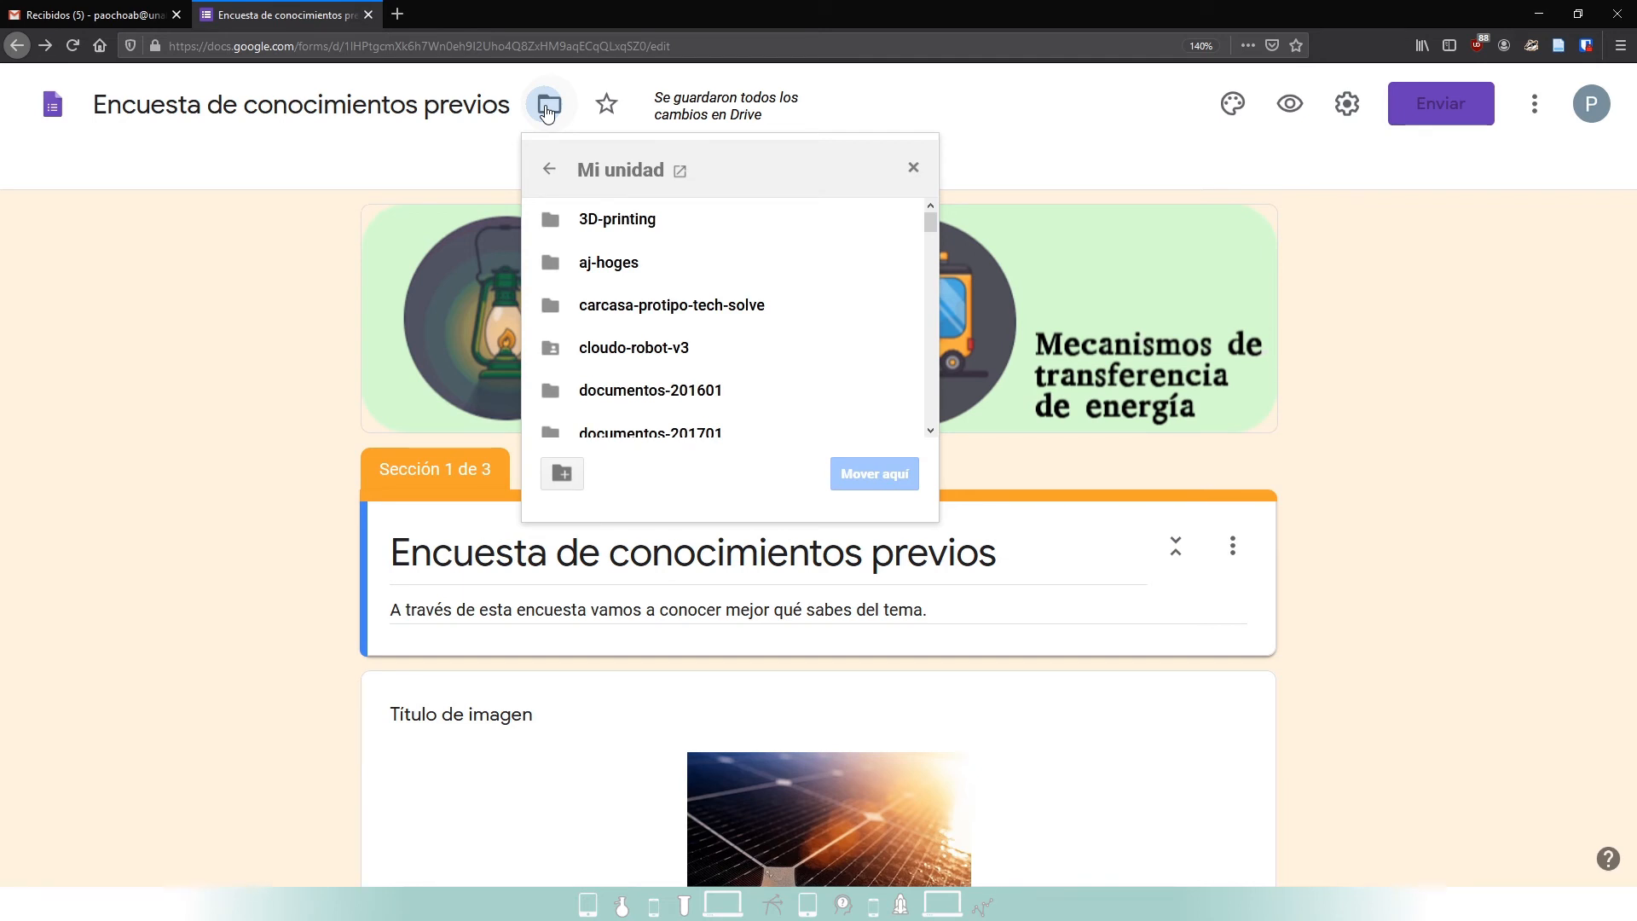
pyautogui.scroll(-4, 742, 255)
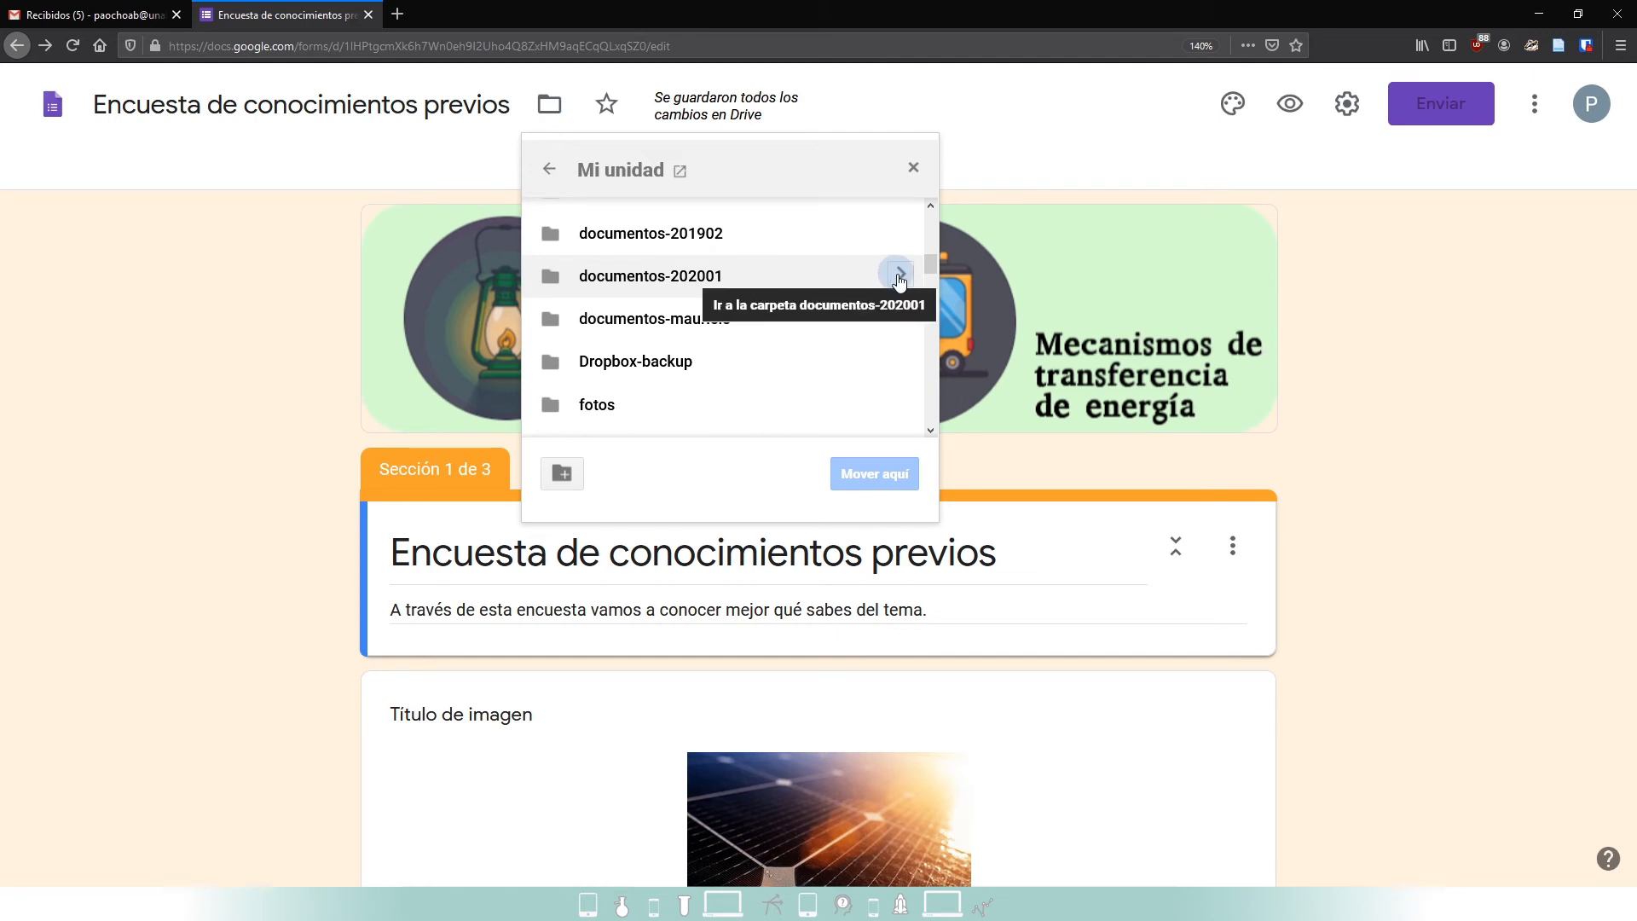
pyautogui.click(899, 275)
pyautogui.scroll(-1, 822, 278)
pyautogui.scroll(-3, 822, 279)
pyautogui.click(902, 242)
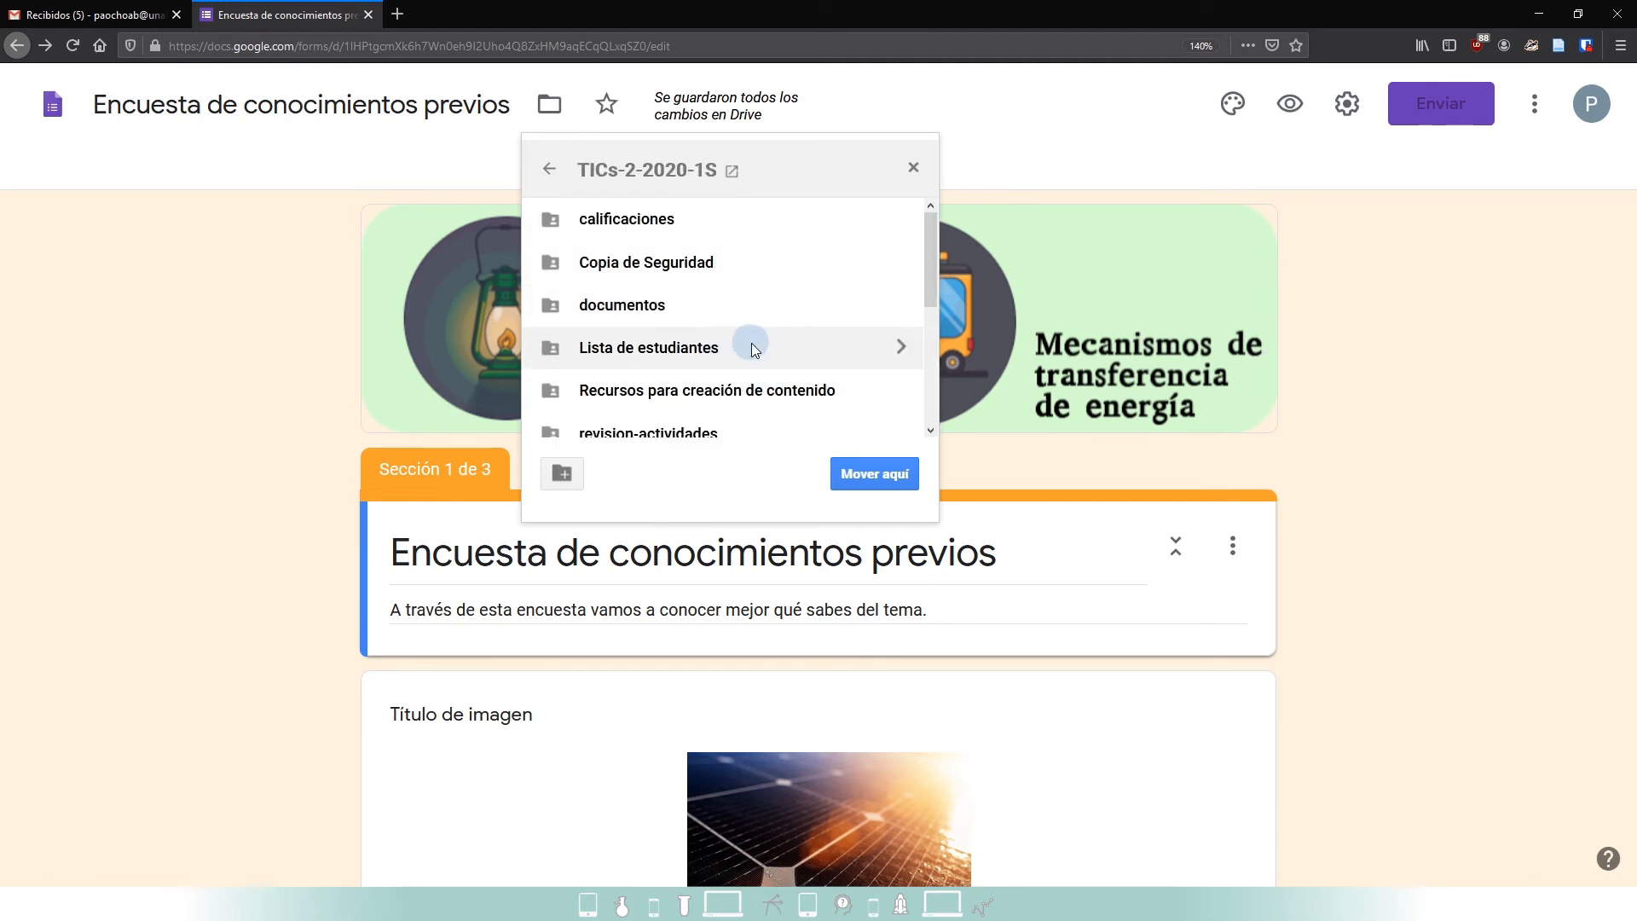
pyautogui.scroll(-3, 750, 343)
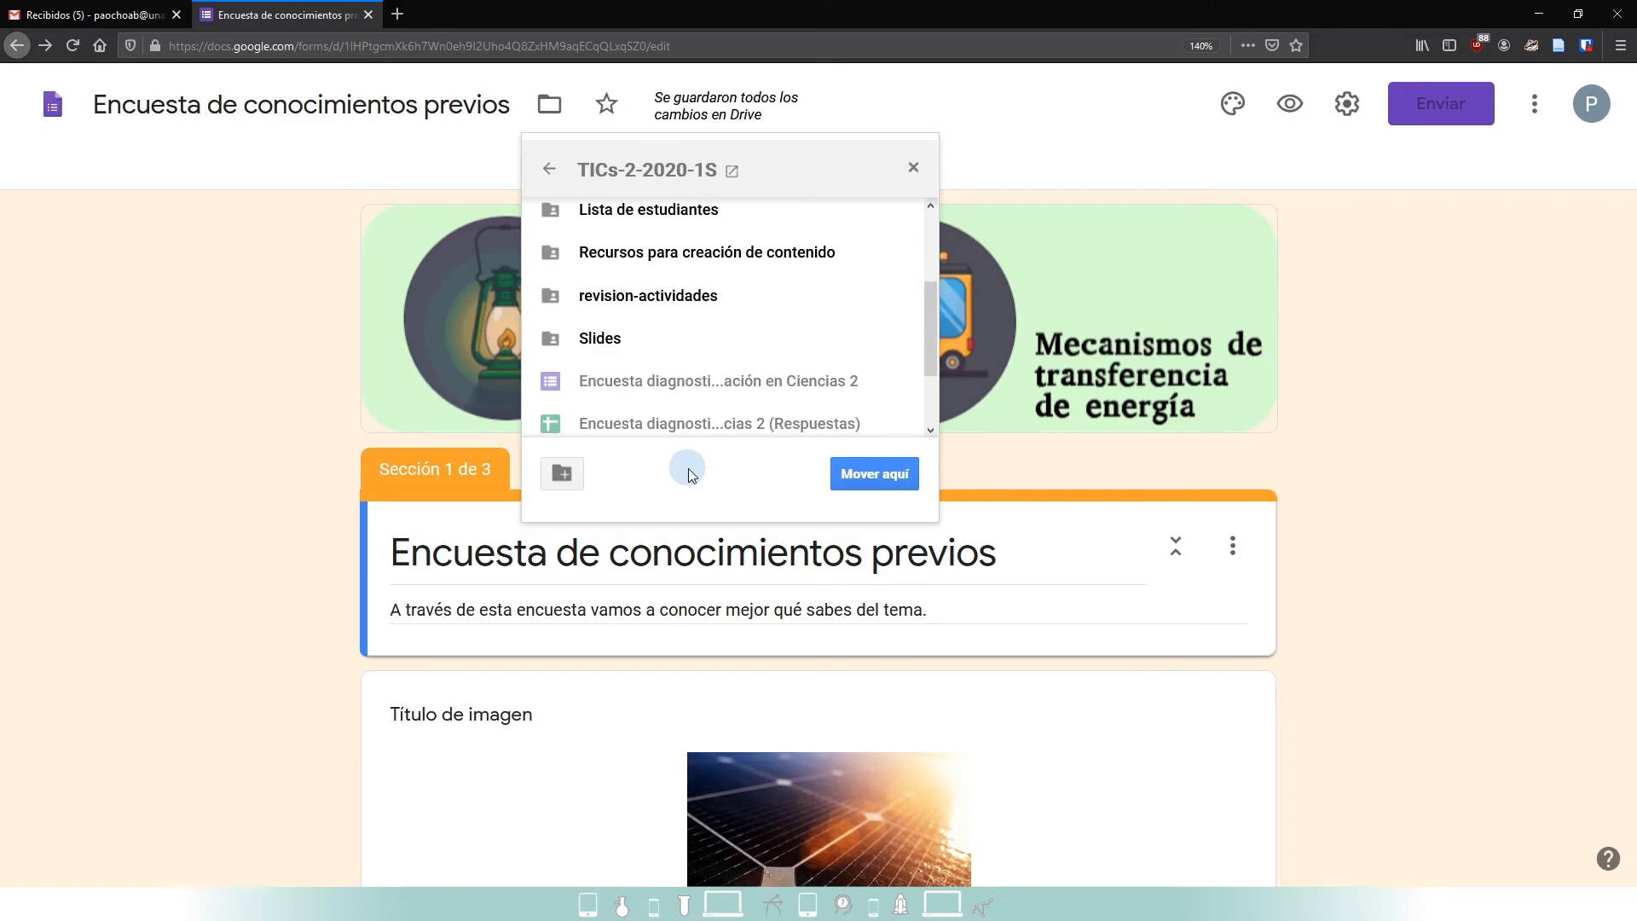